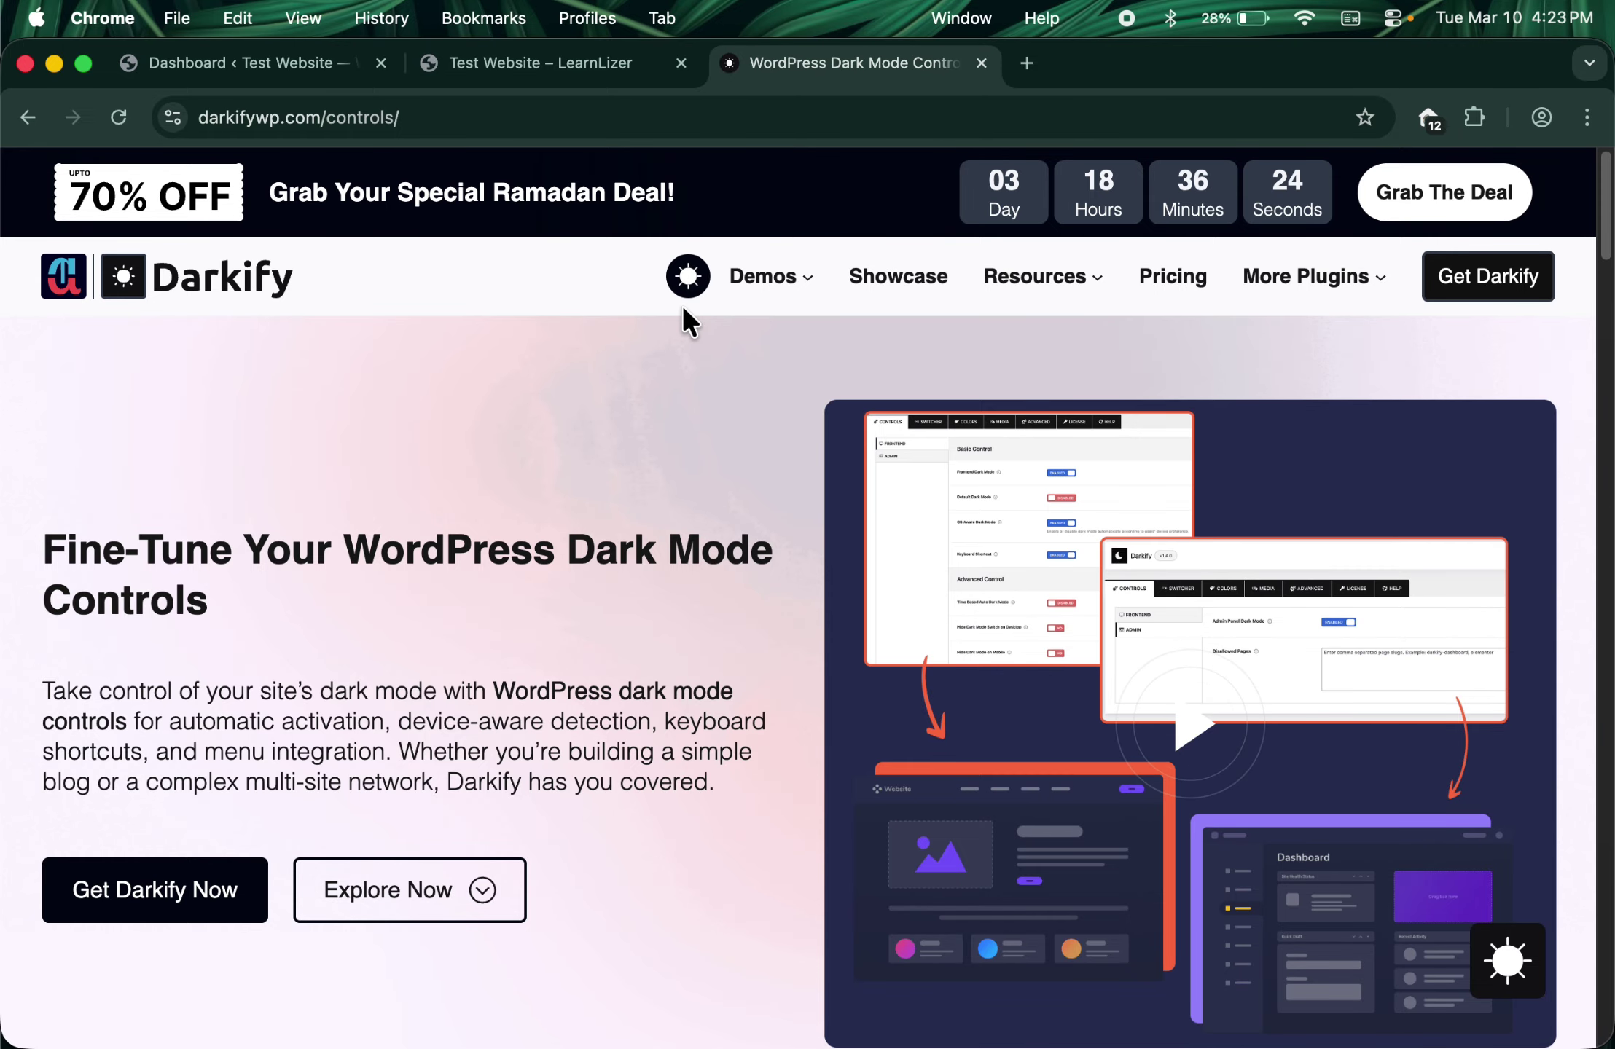
# Step: Switch the Darkify controls page to dark mode and review its basic dark mode control features
pyautogui.click(687, 284)
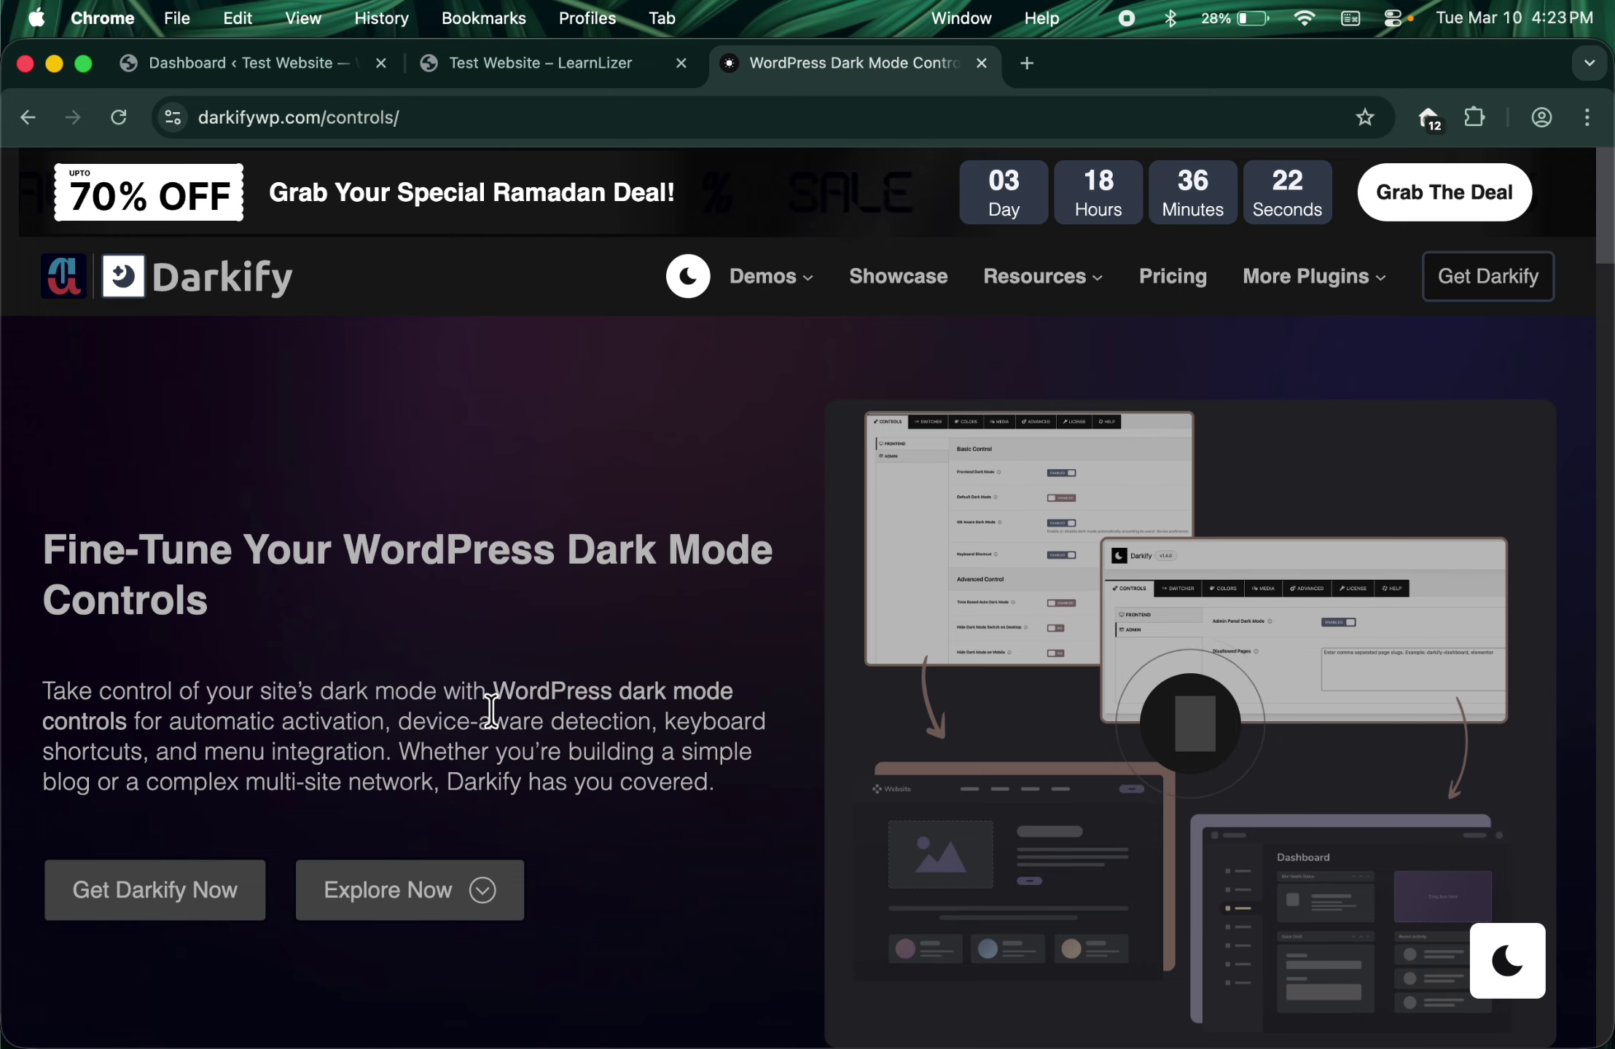
pyautogui.scroll(-4, 497, 721)
pyautogui.scroll(4, 491, 714)
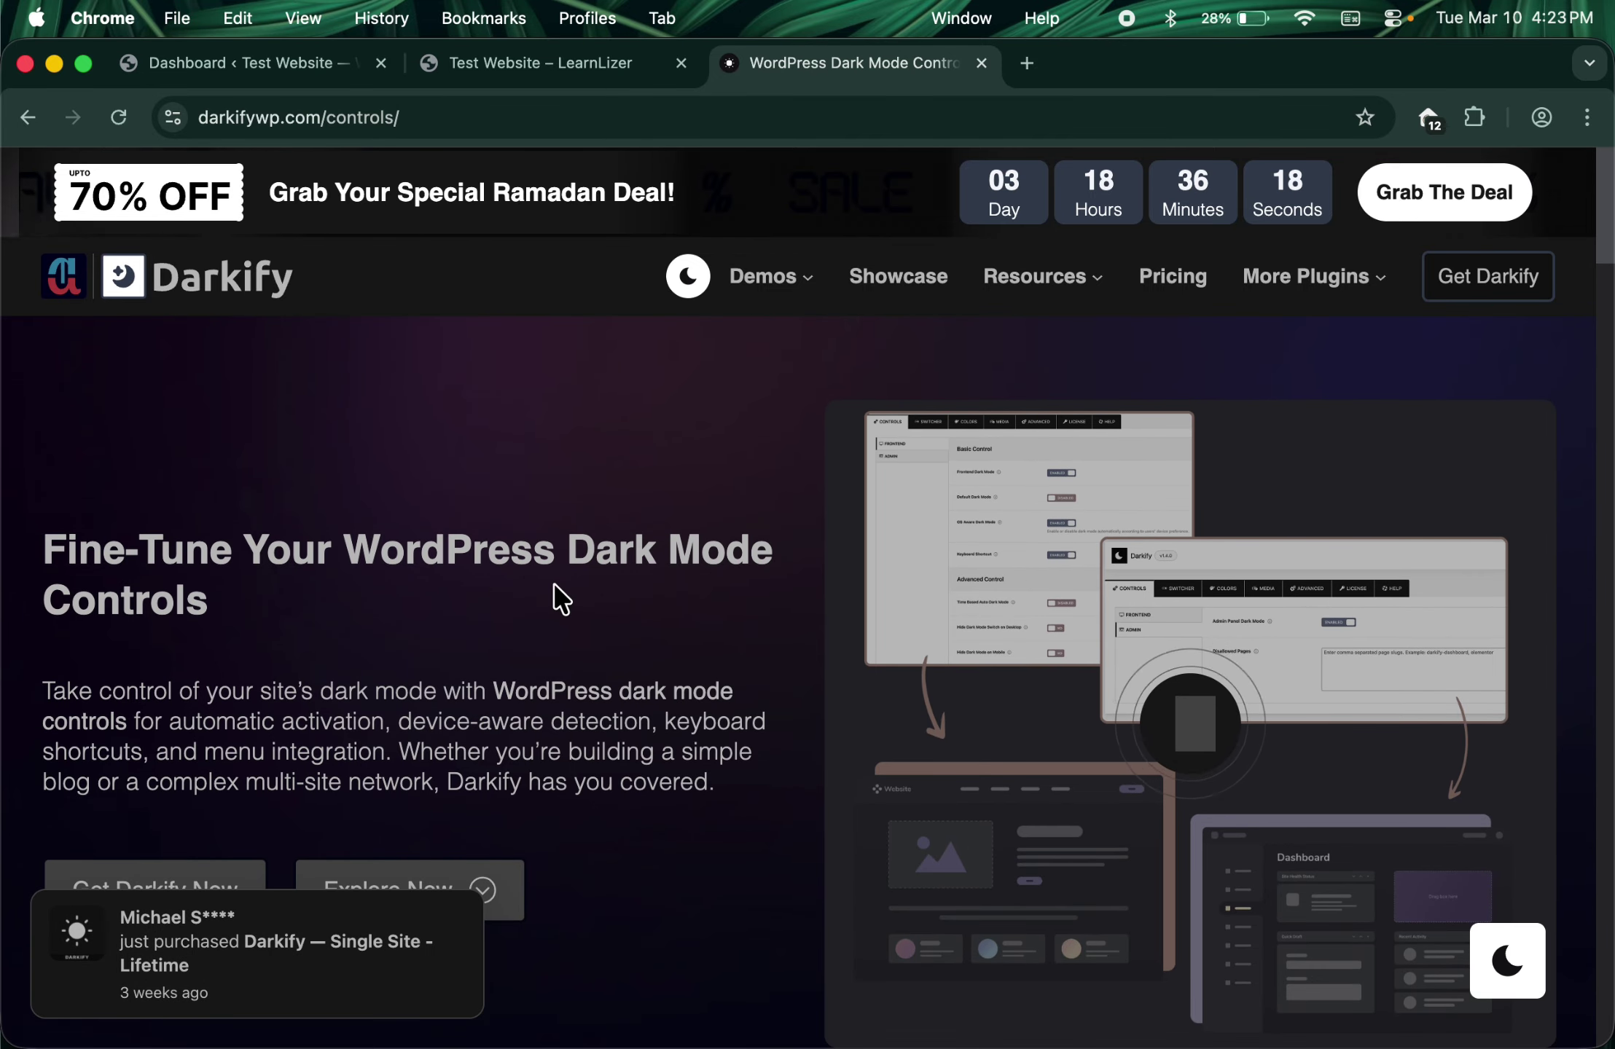
pyautogui.scroll(-1, 558, 596)
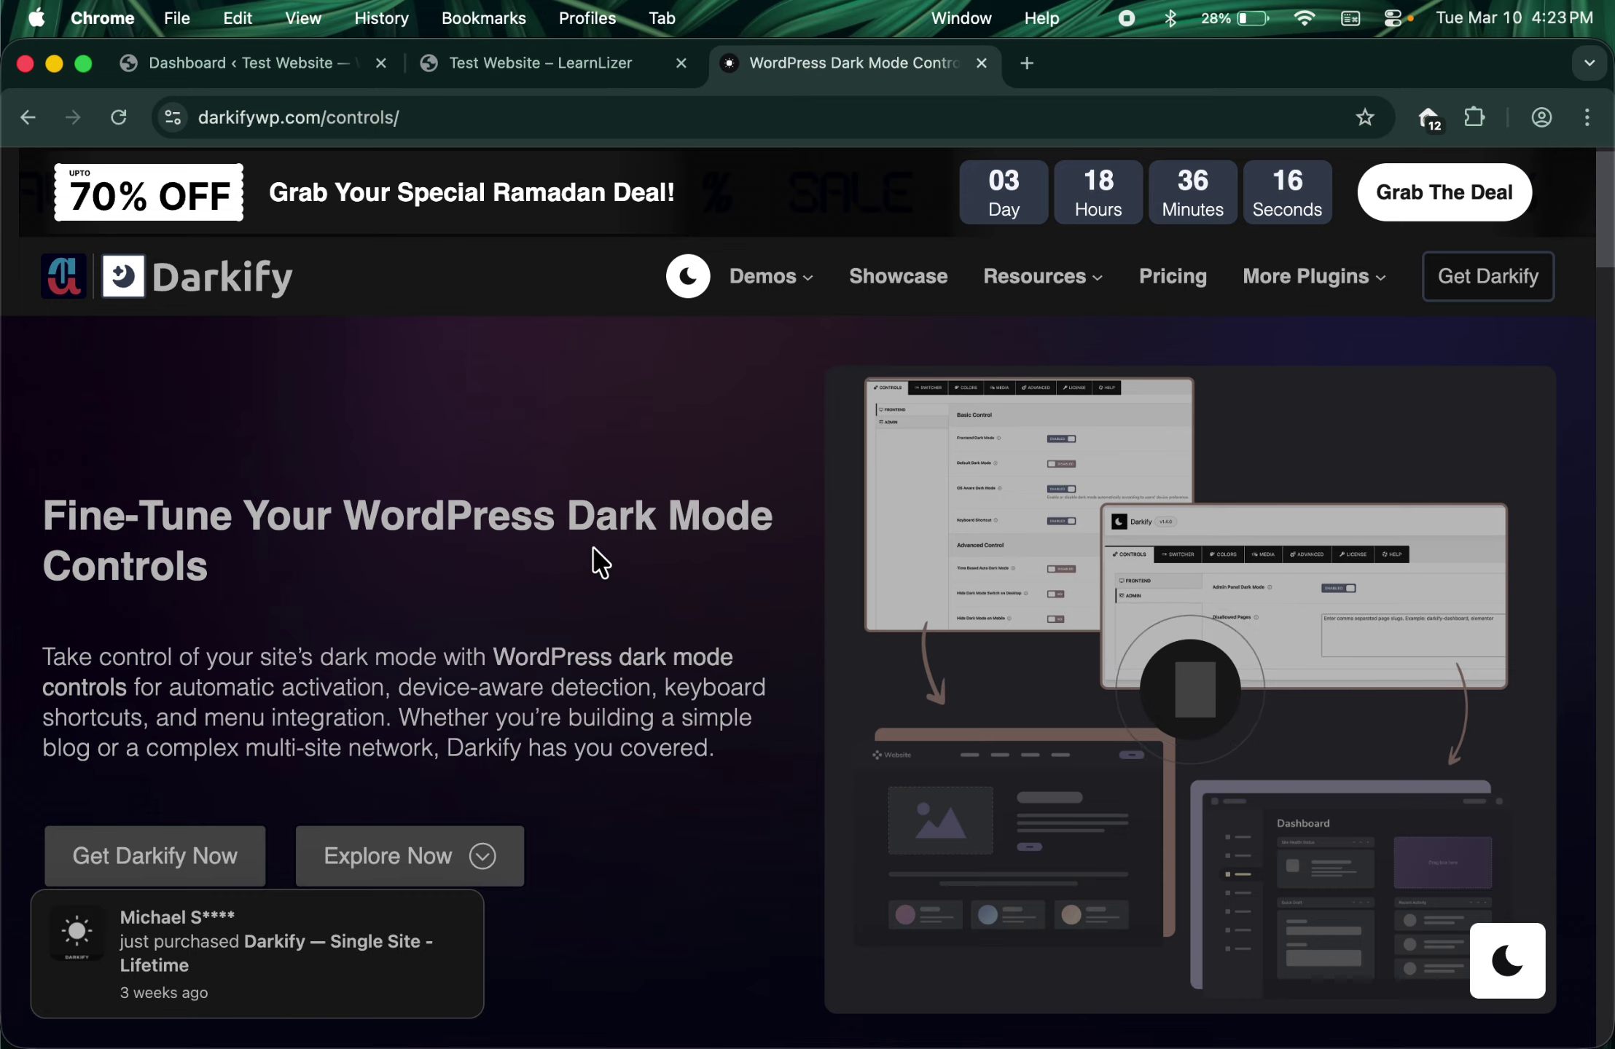
pyautogui.scroll(-2, 838, 569)
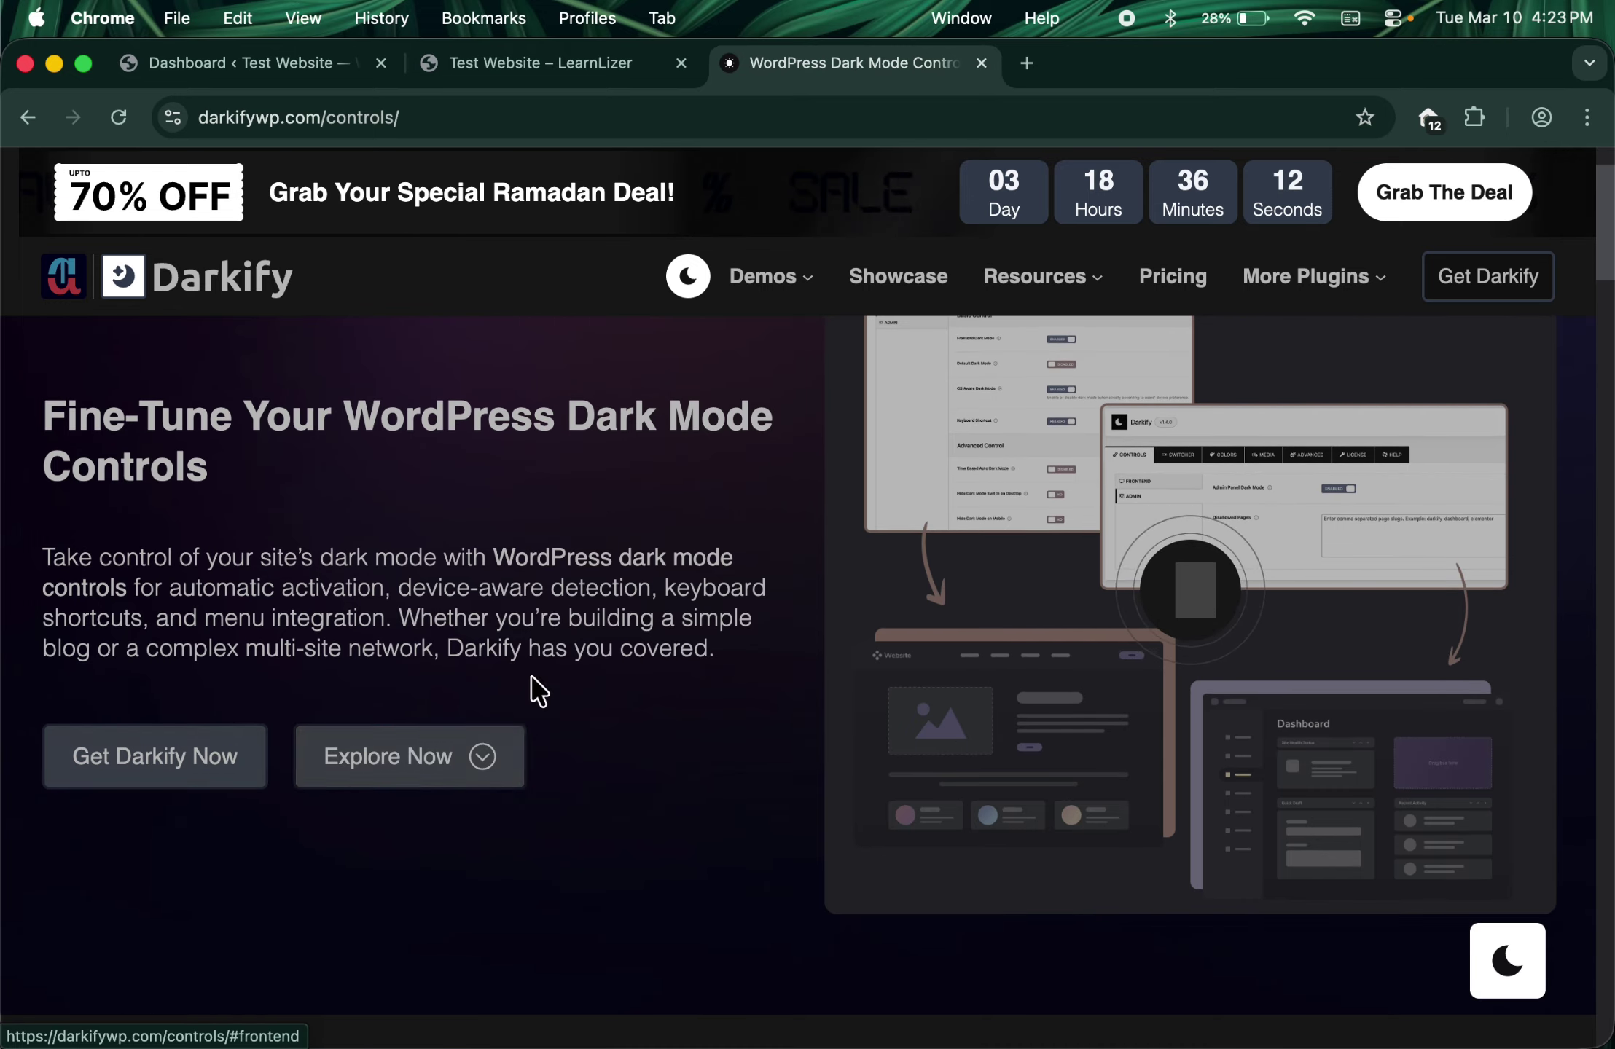
pyautogui.scroll(-5, 534, 627)
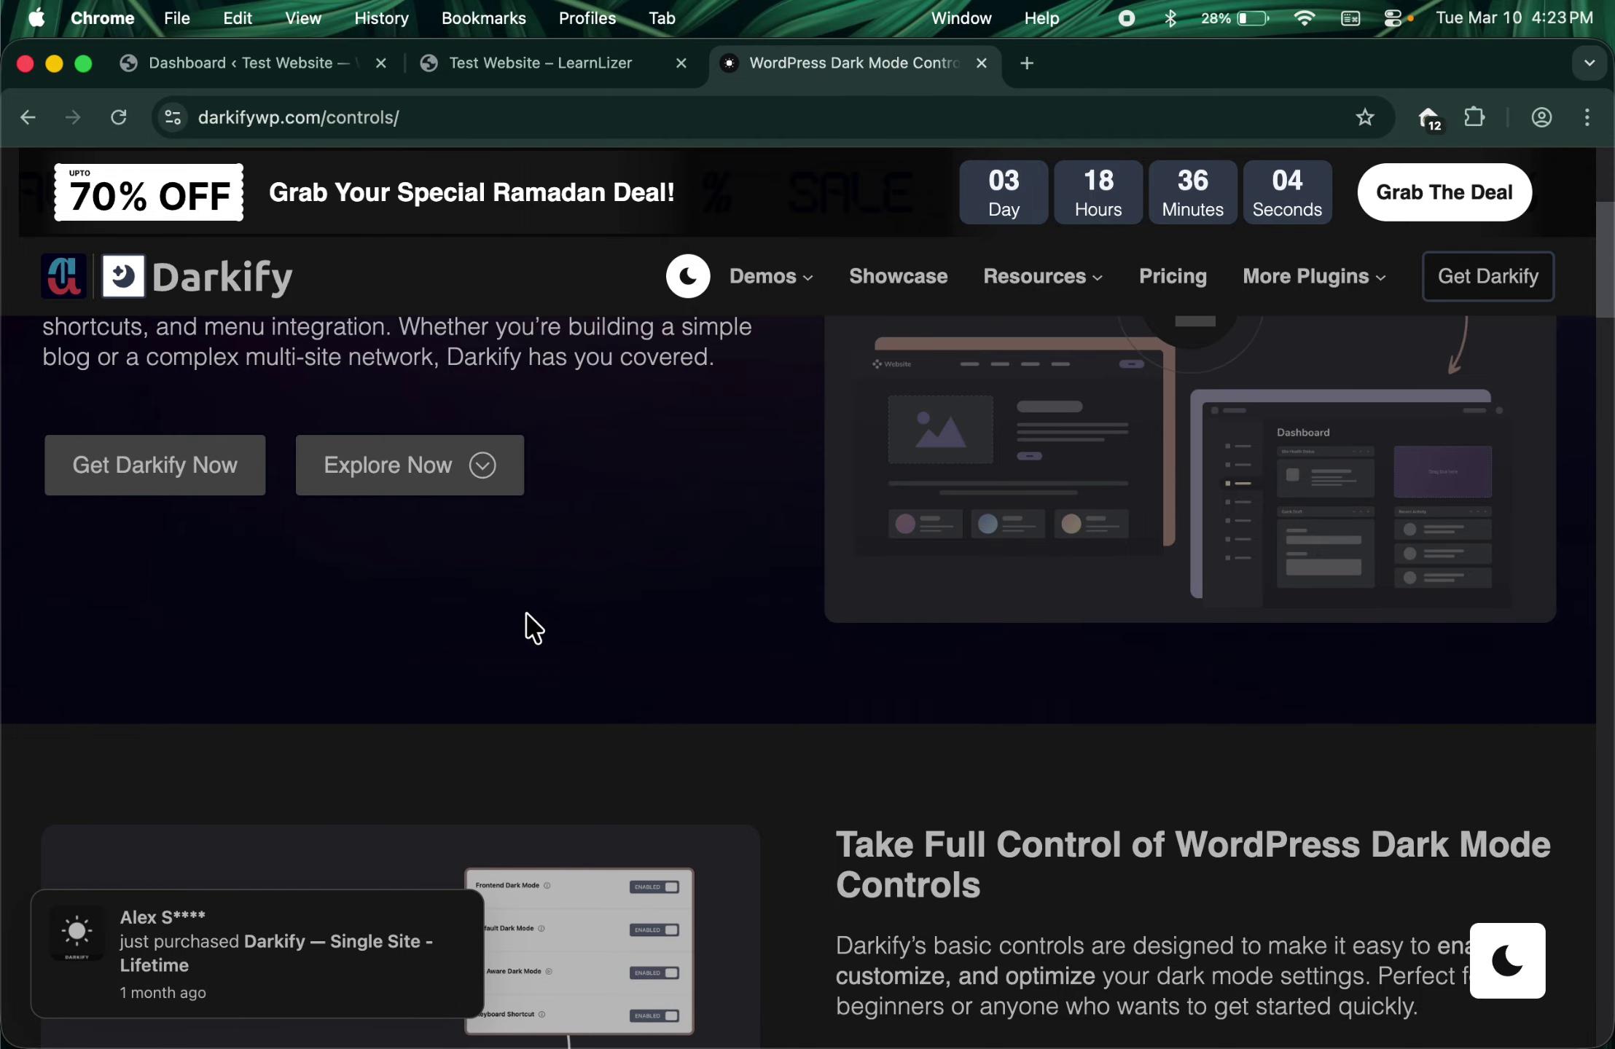
pyautogui.scroll(5, 532, 625)
pyautogui.scroll(-9, 681, 566)
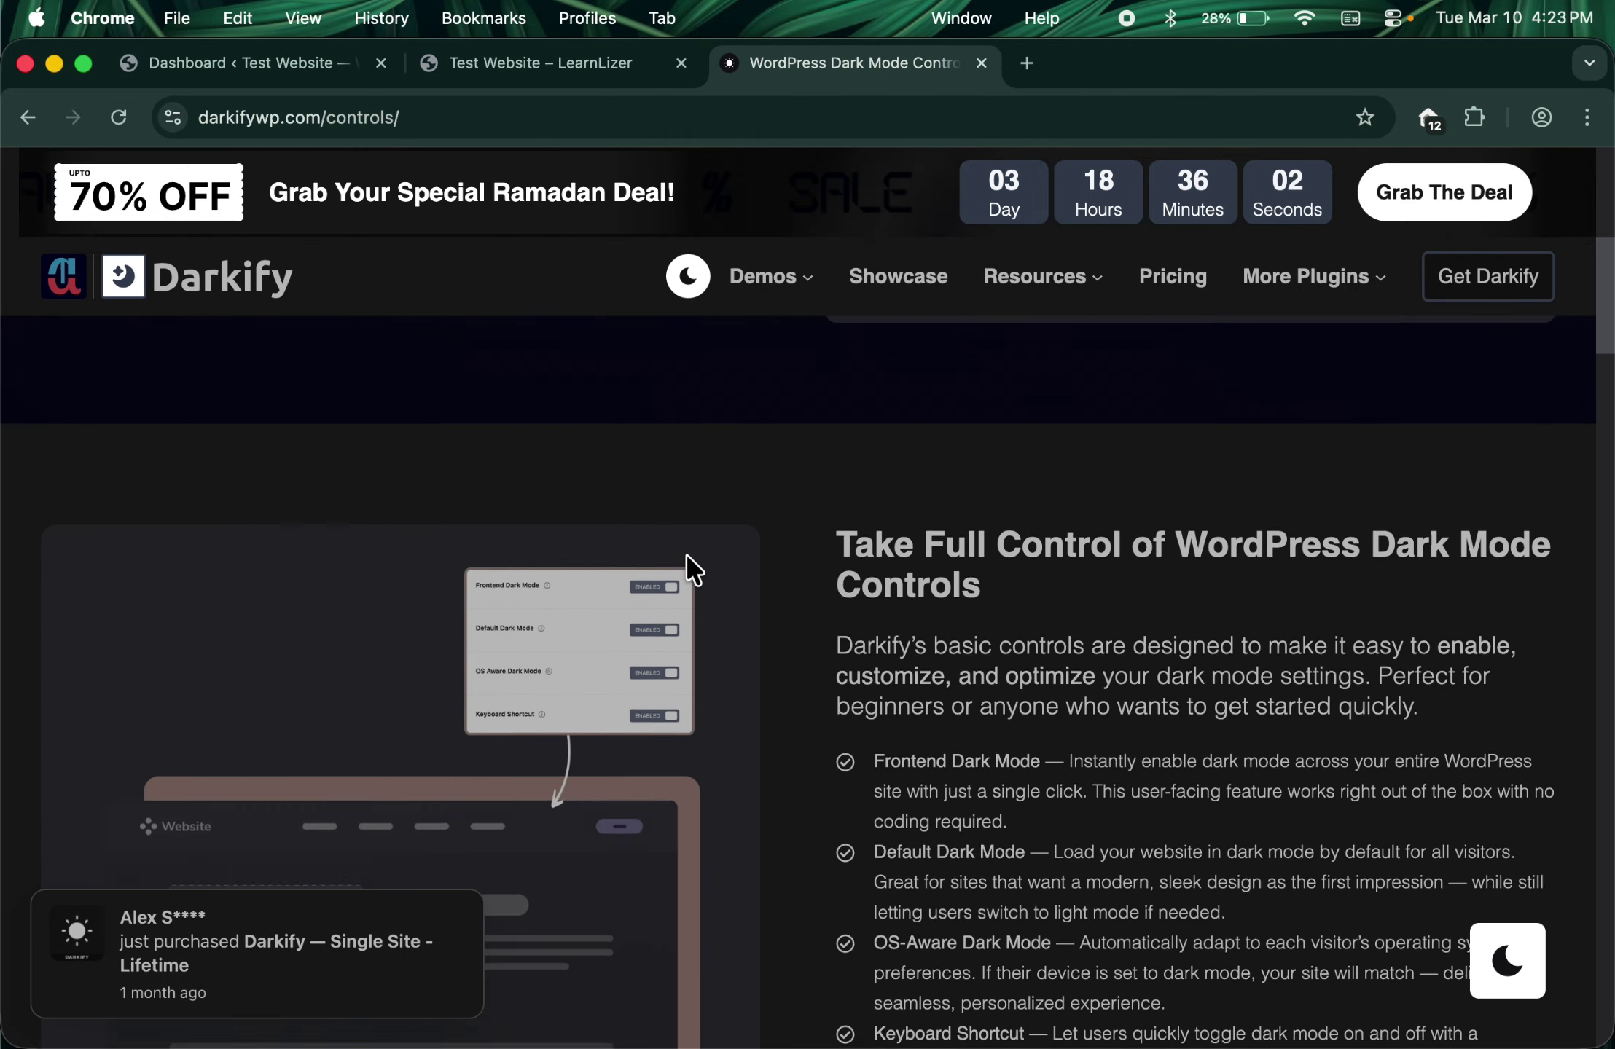
pyautogui.scroll(-4, 687, 556)
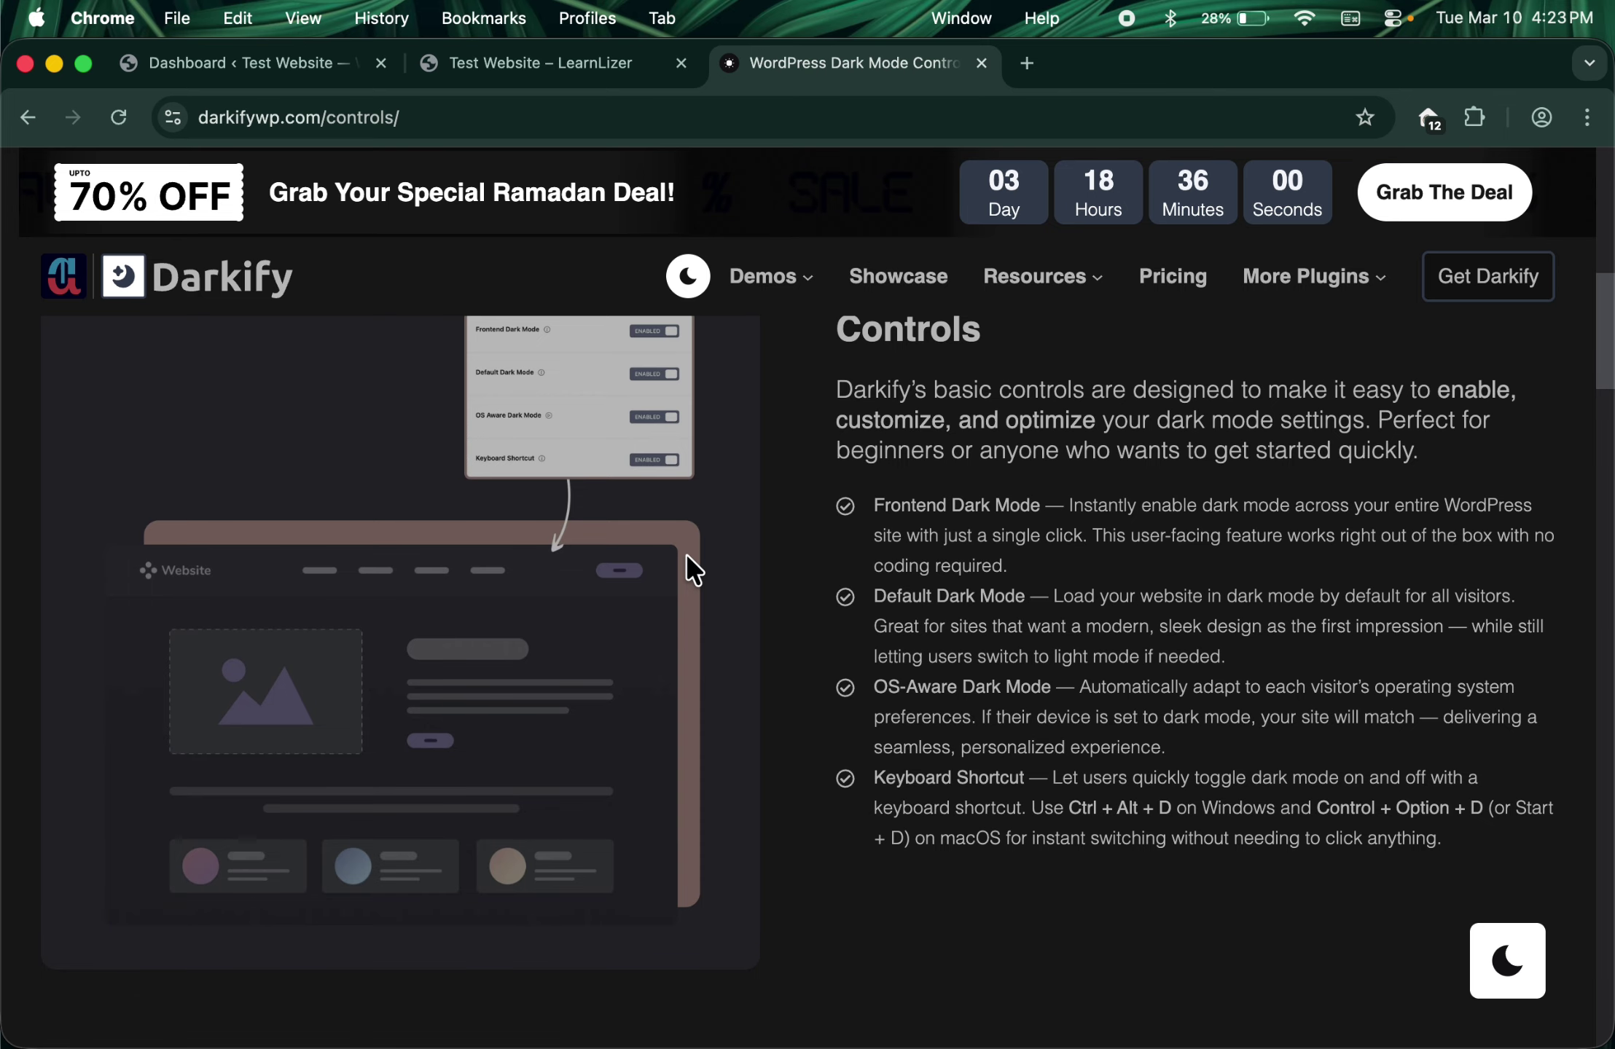
# Step: Go to the Test Website home page and look through its sections down to Top Rated Products
pyautogui.hotkey('ctrl', 'shift', 'Tab')
pyautogui.scroll(-4, 700, 403)
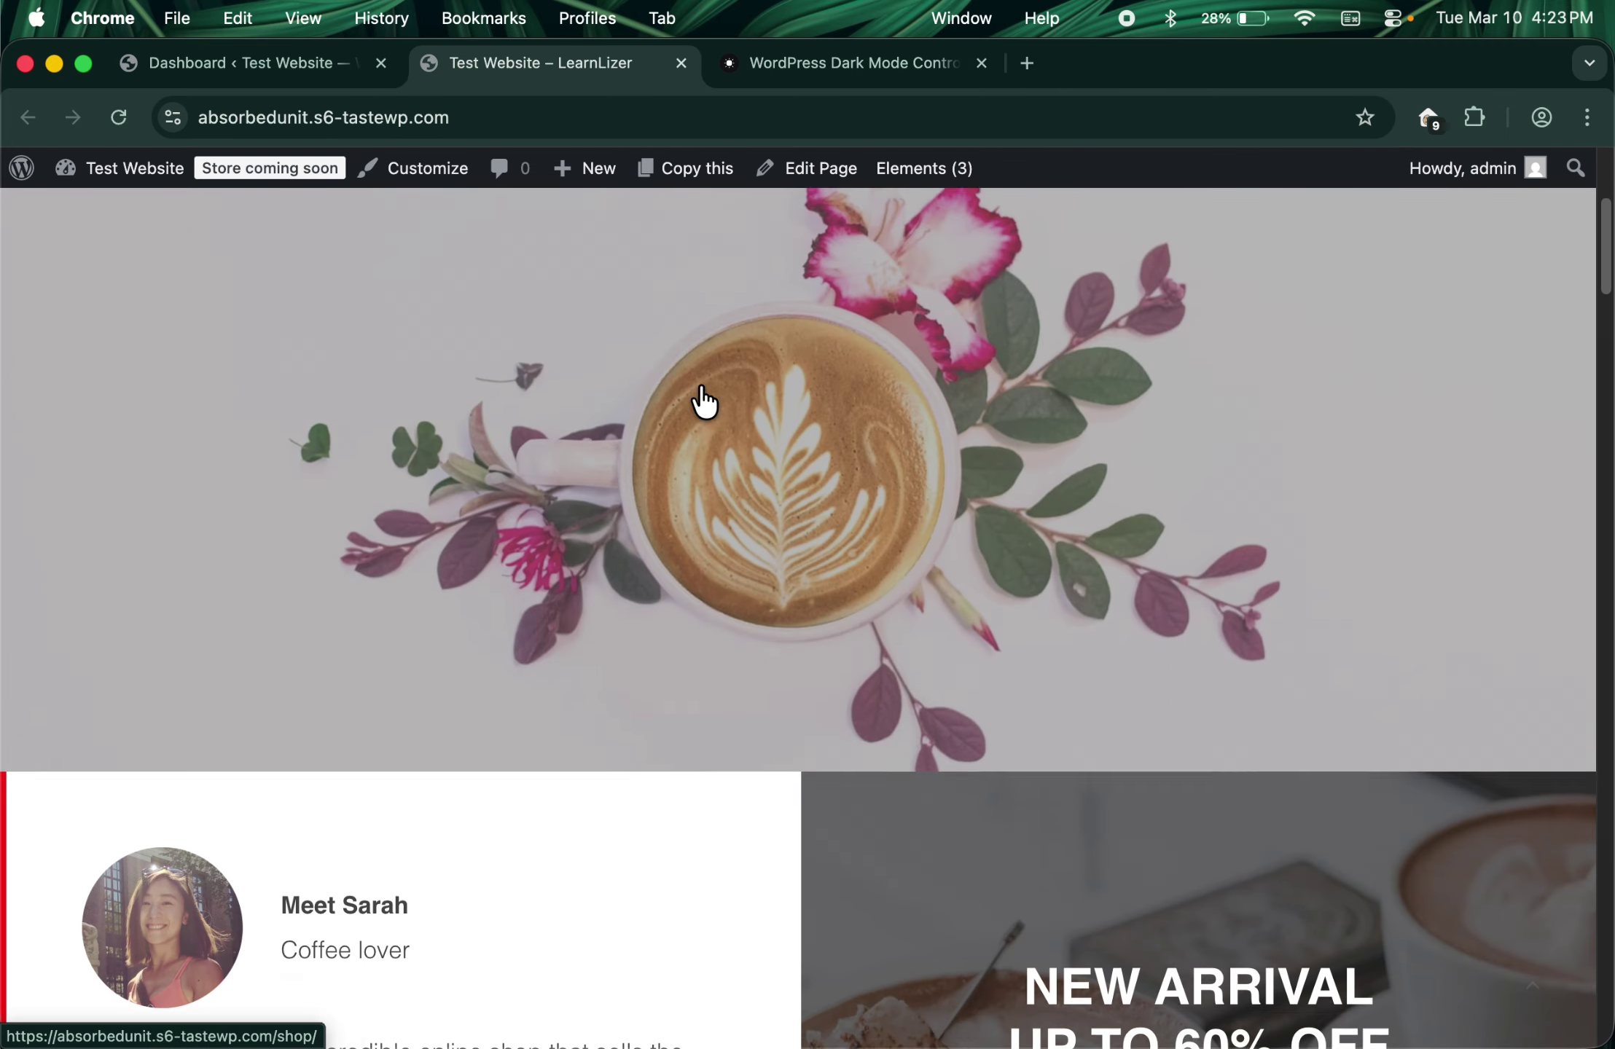
pyautogui.scroll(-20, 700, 398)
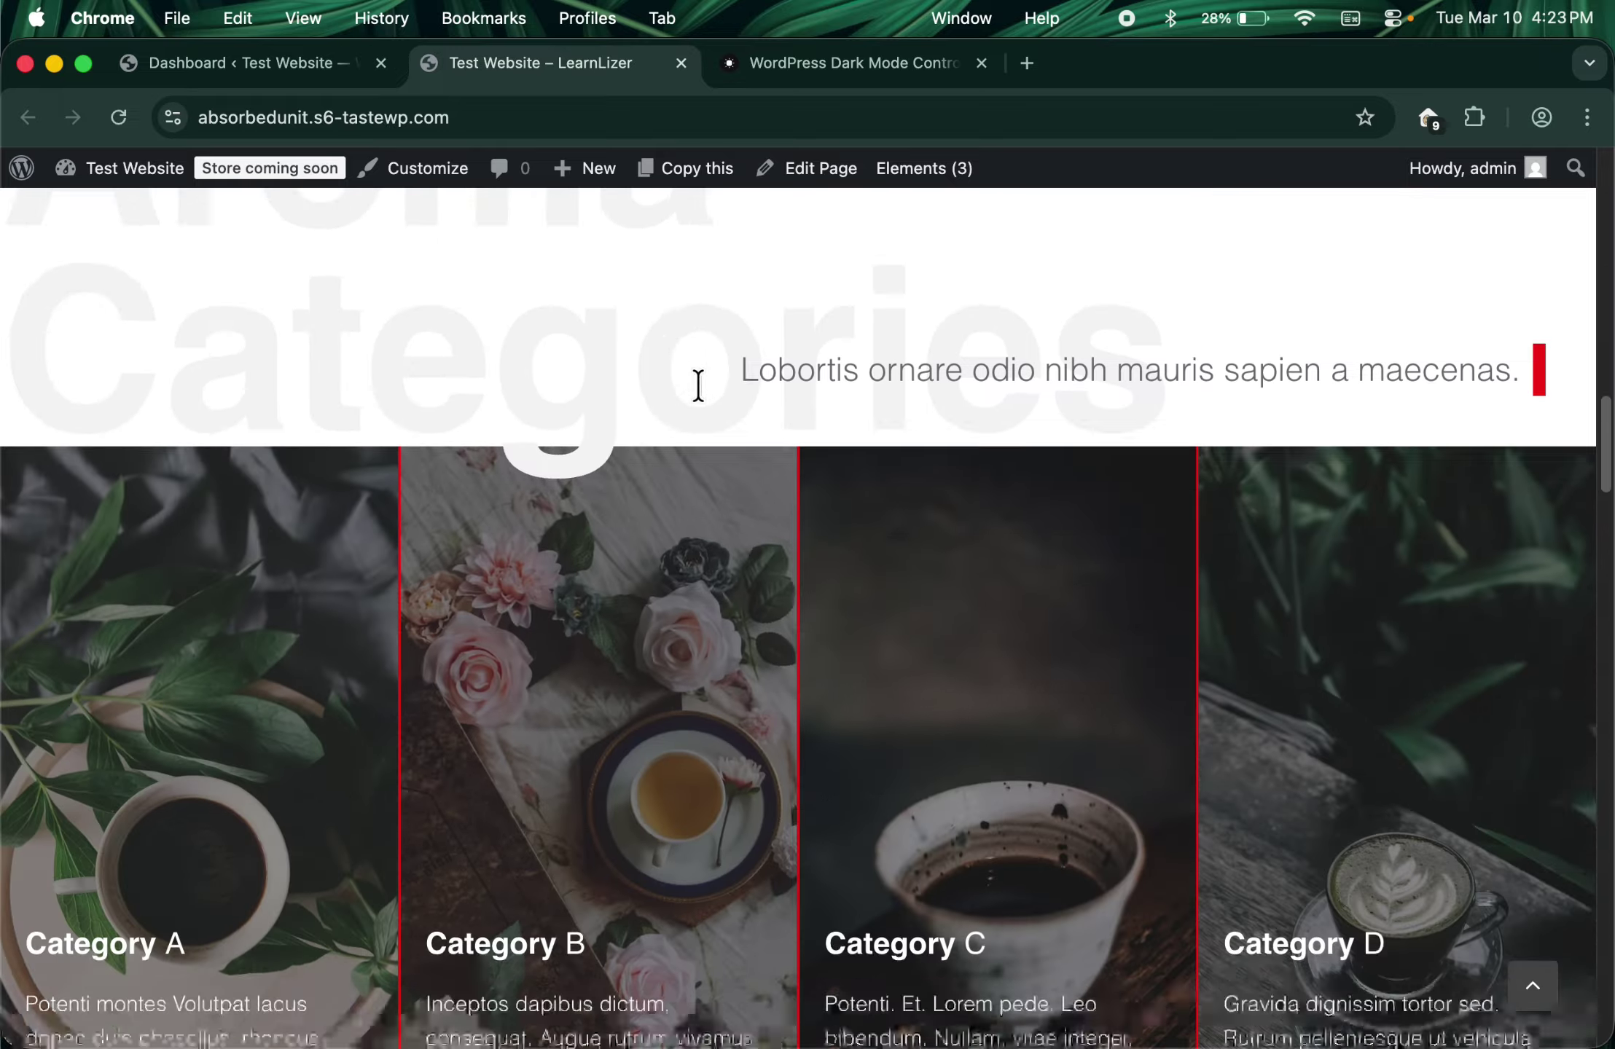
pyautogui.scroll(-20, 697, 385)
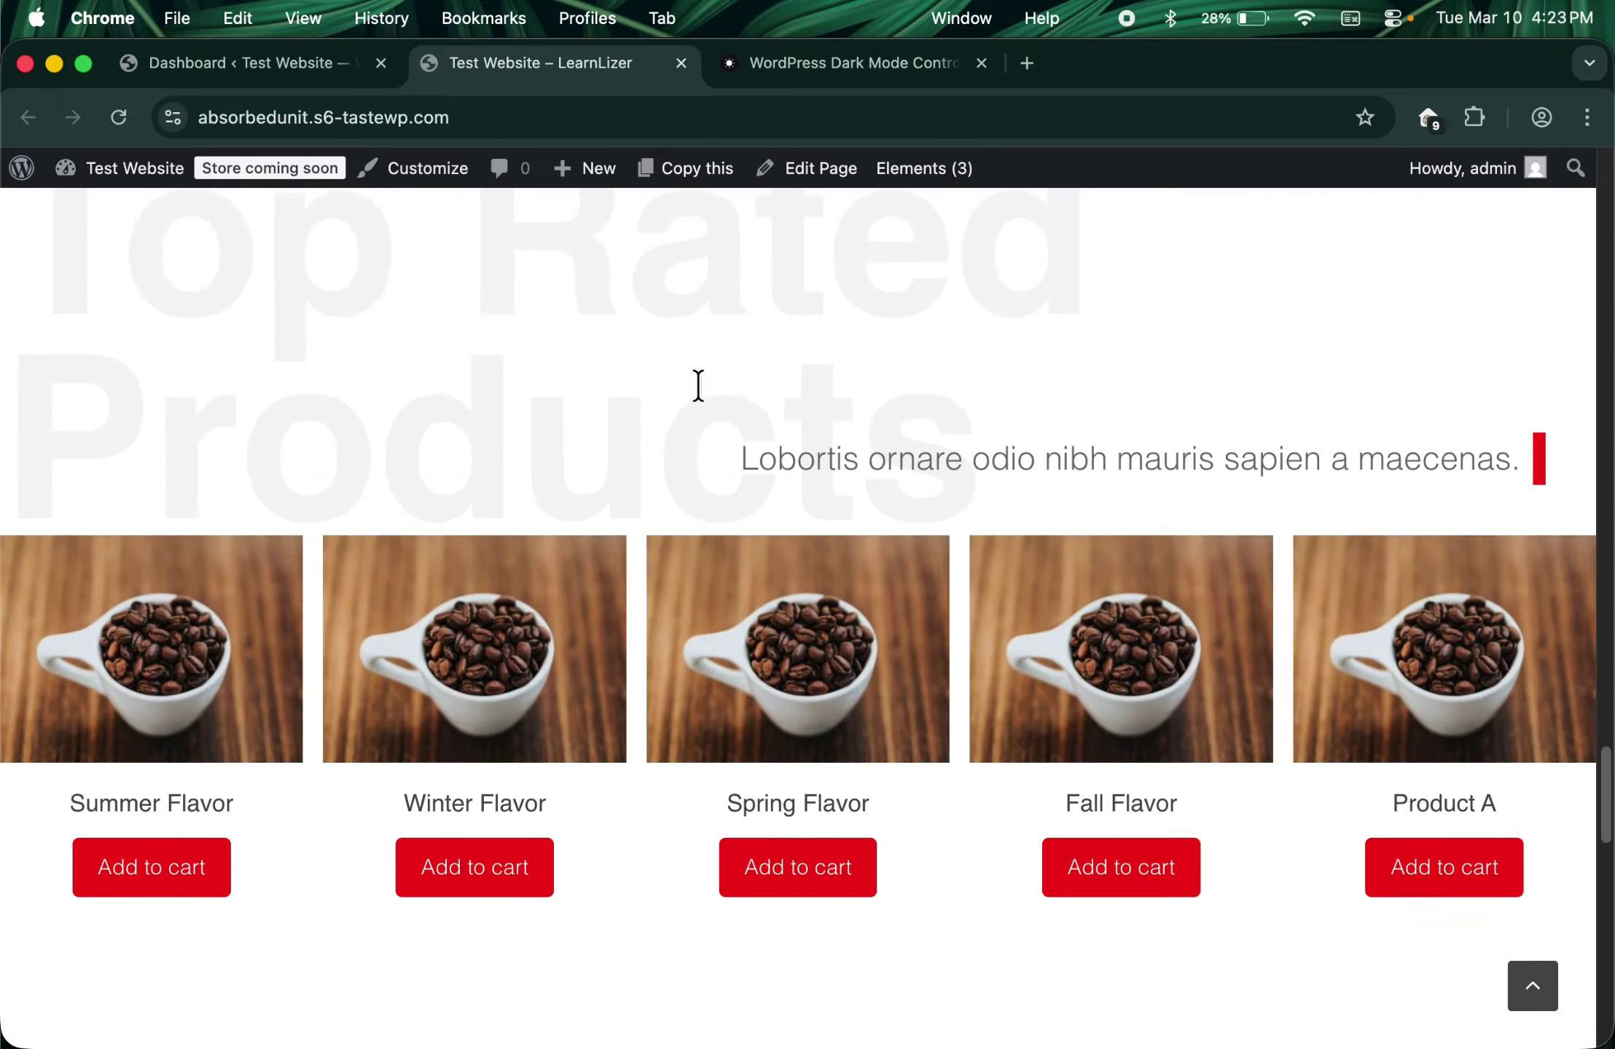
pyautogui.scroll(20, 697, 384)
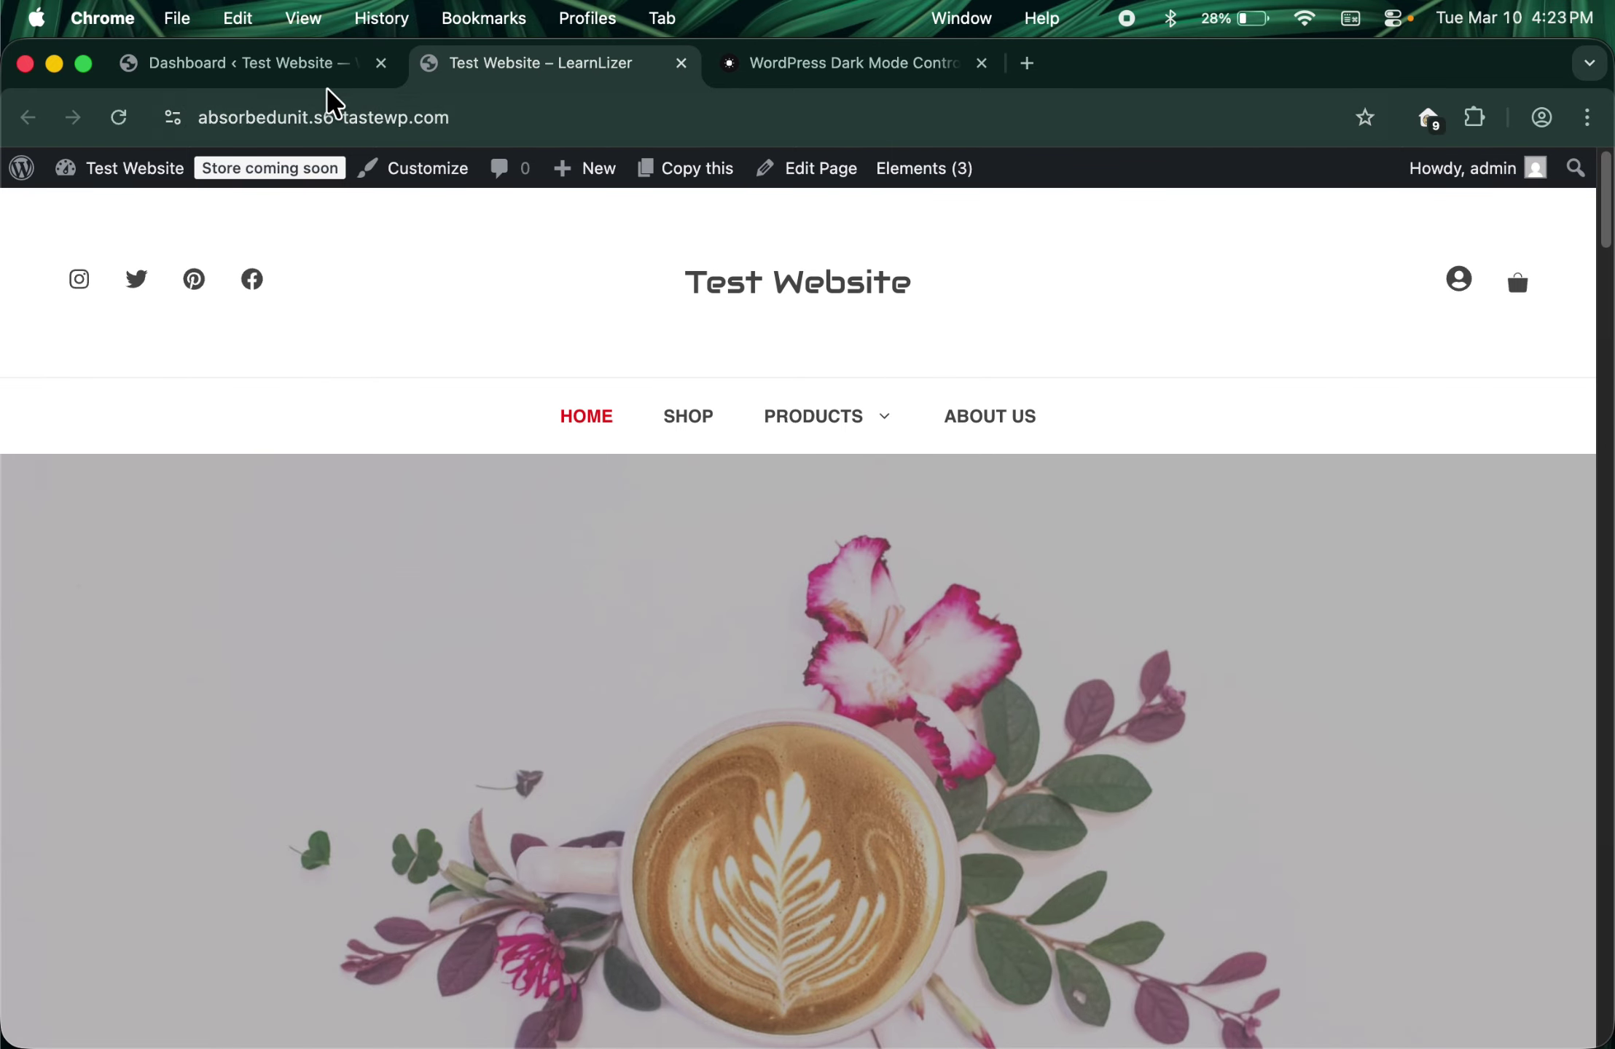
# Step: In the site's WordPress admin, open the plugin upload form and choose the file darkify-pro.zip
pyautogui.click(306, 80)
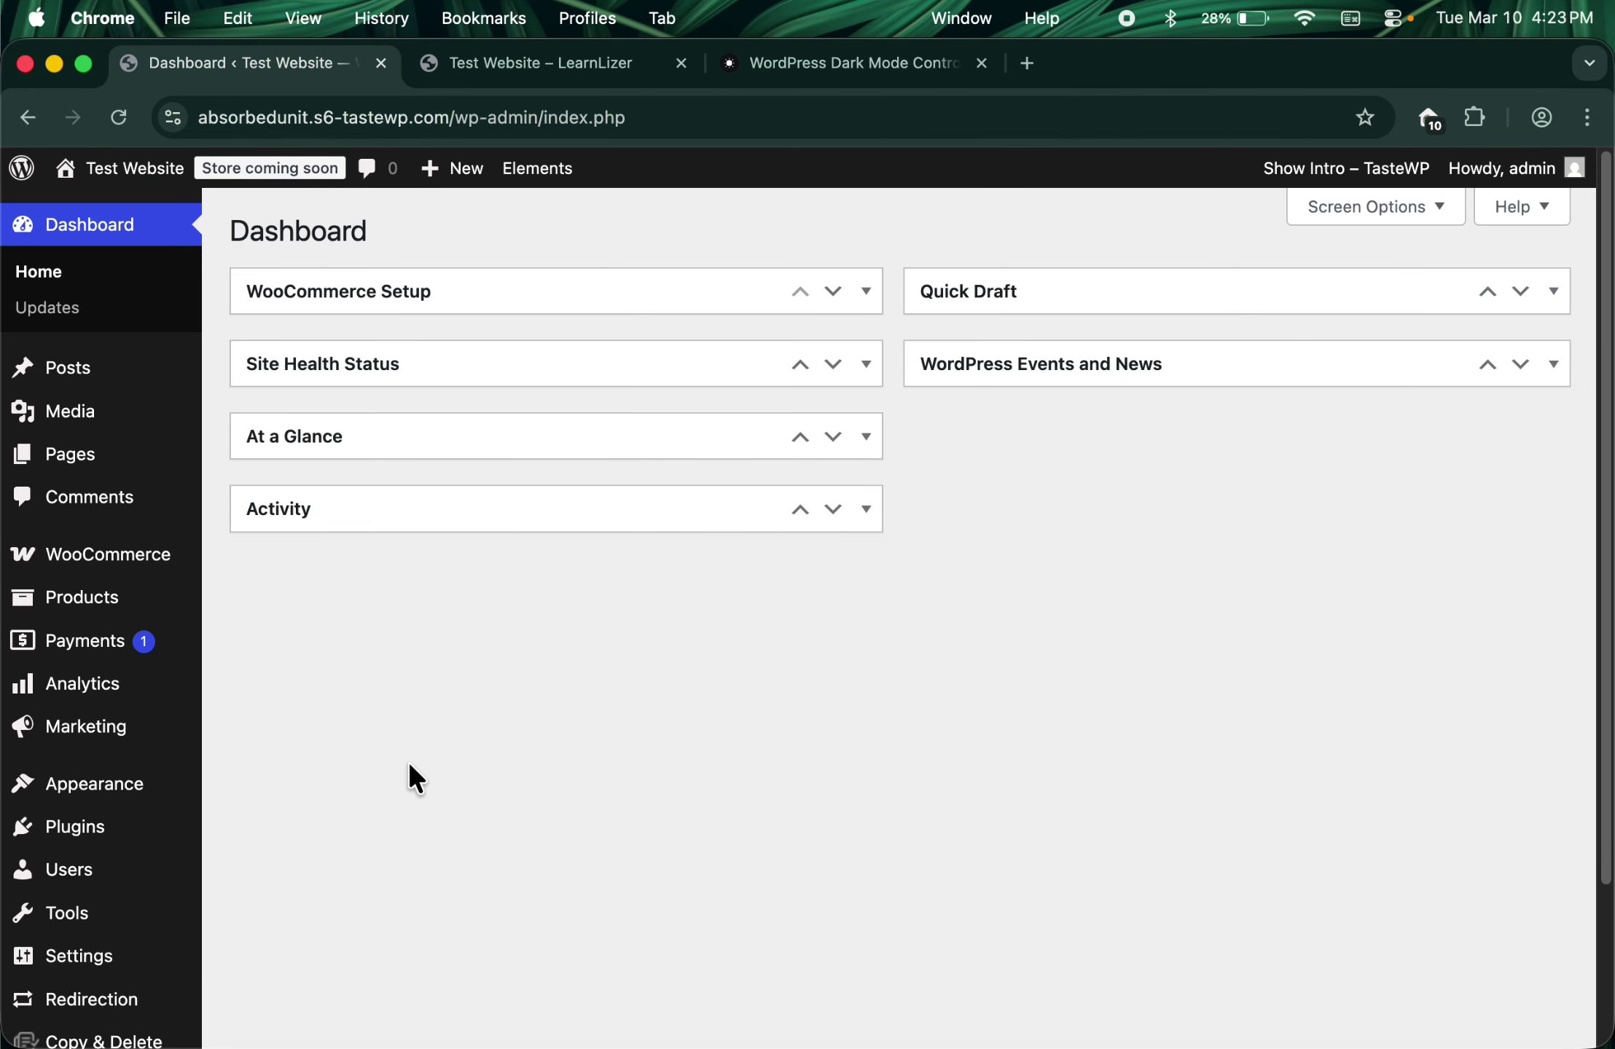
pyautogui.moveTo(119, 850)
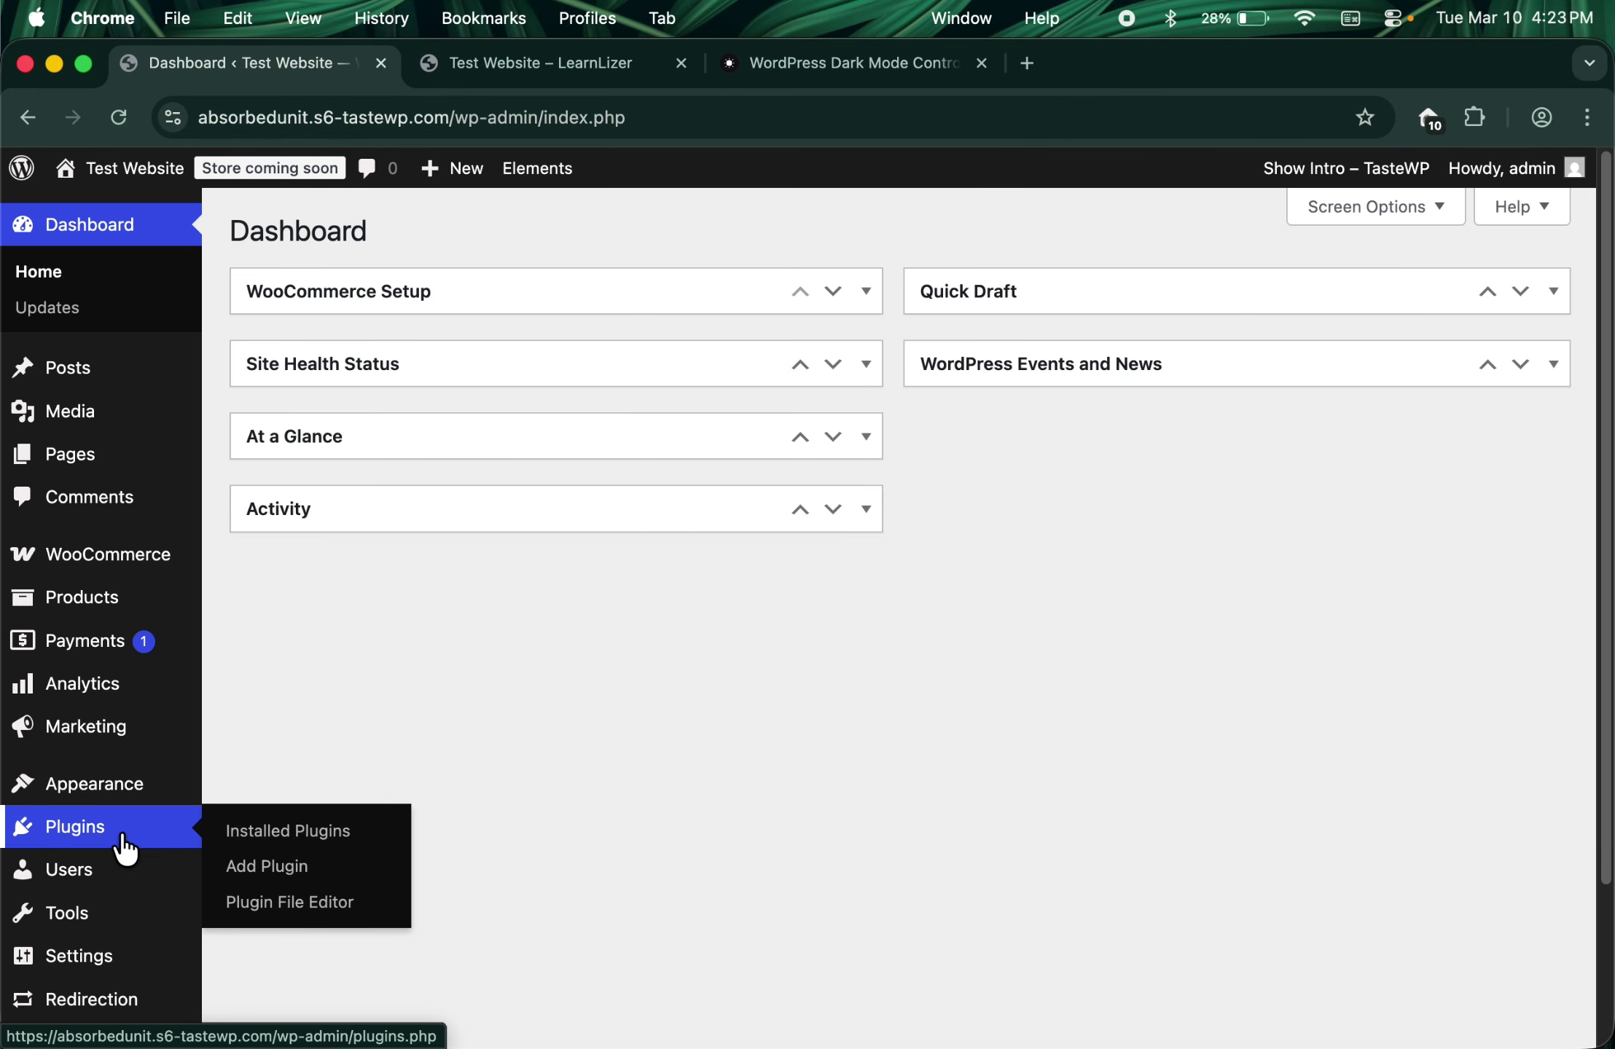
pyautogui.click(263, 867)
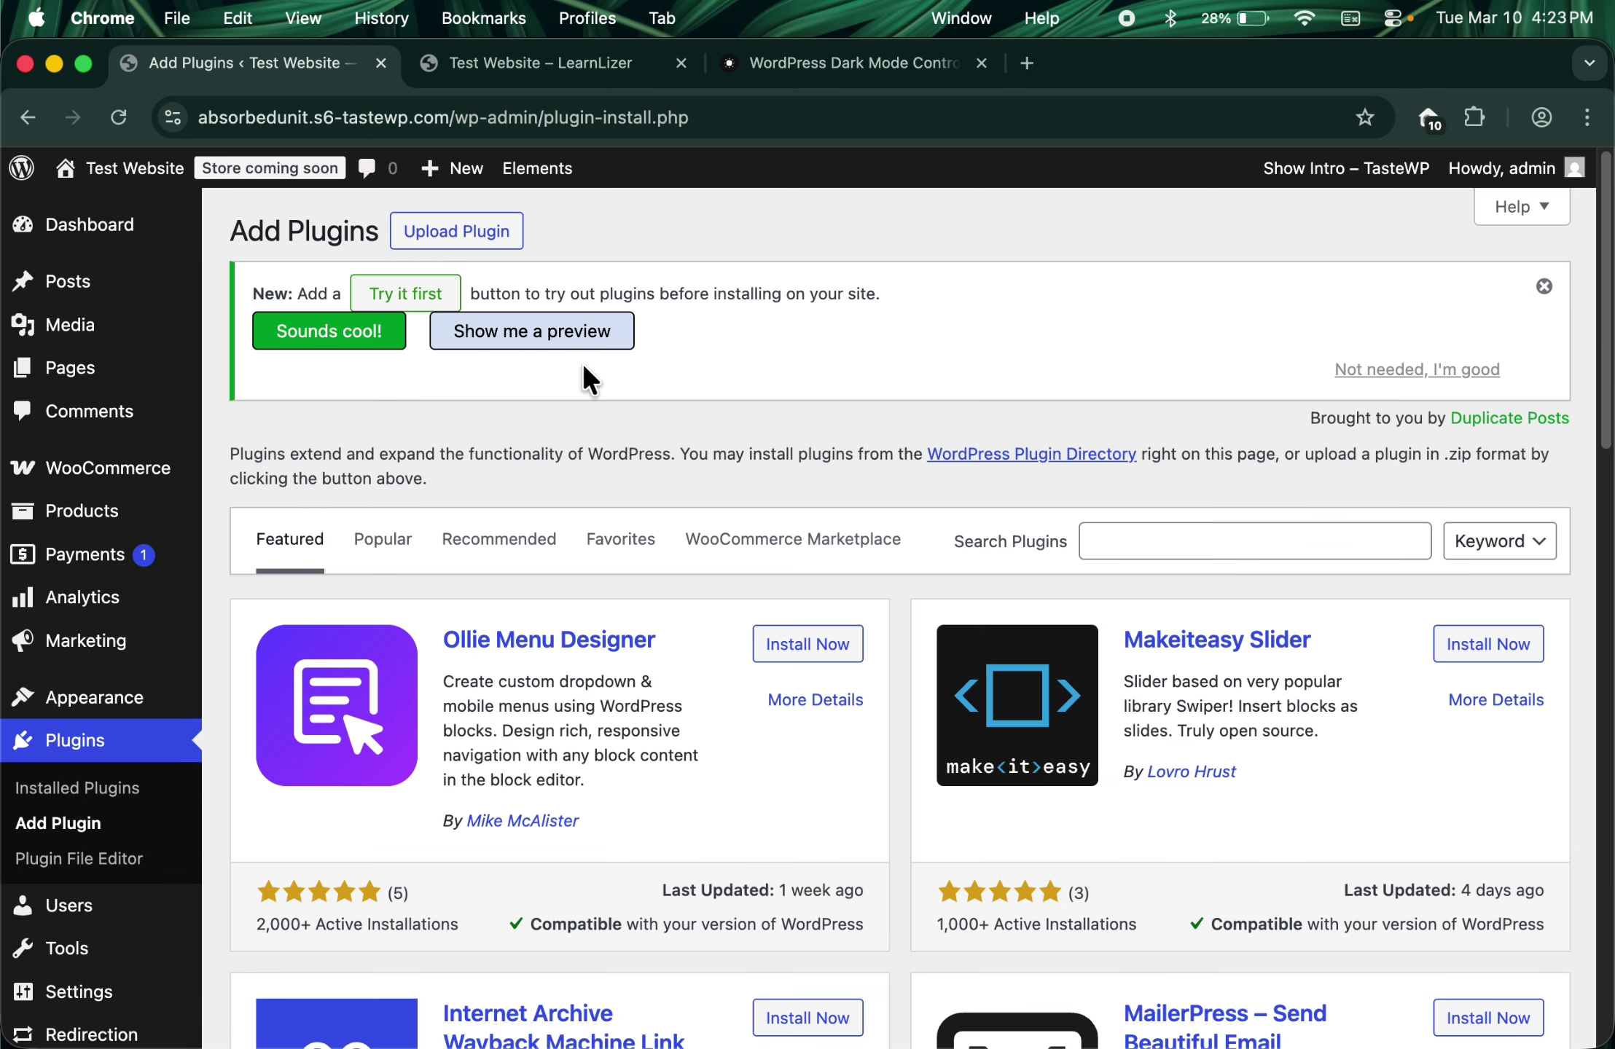
pyautogui.click(458, 232)
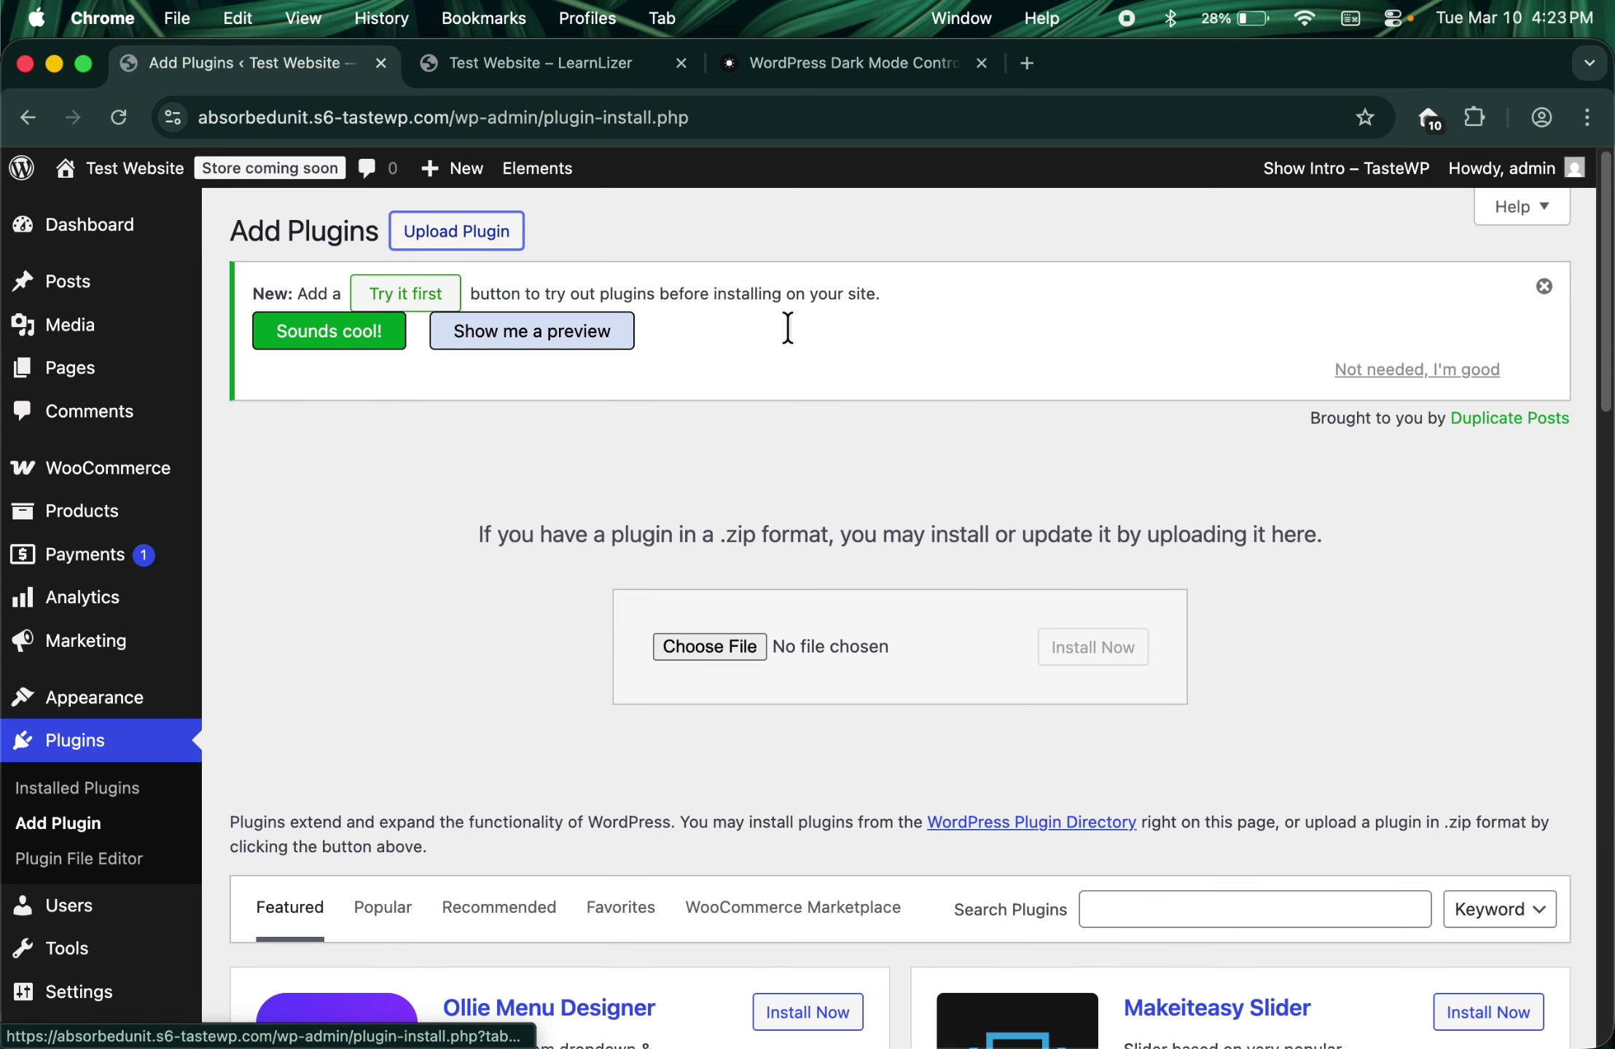
pyautogui.click(716, 650)
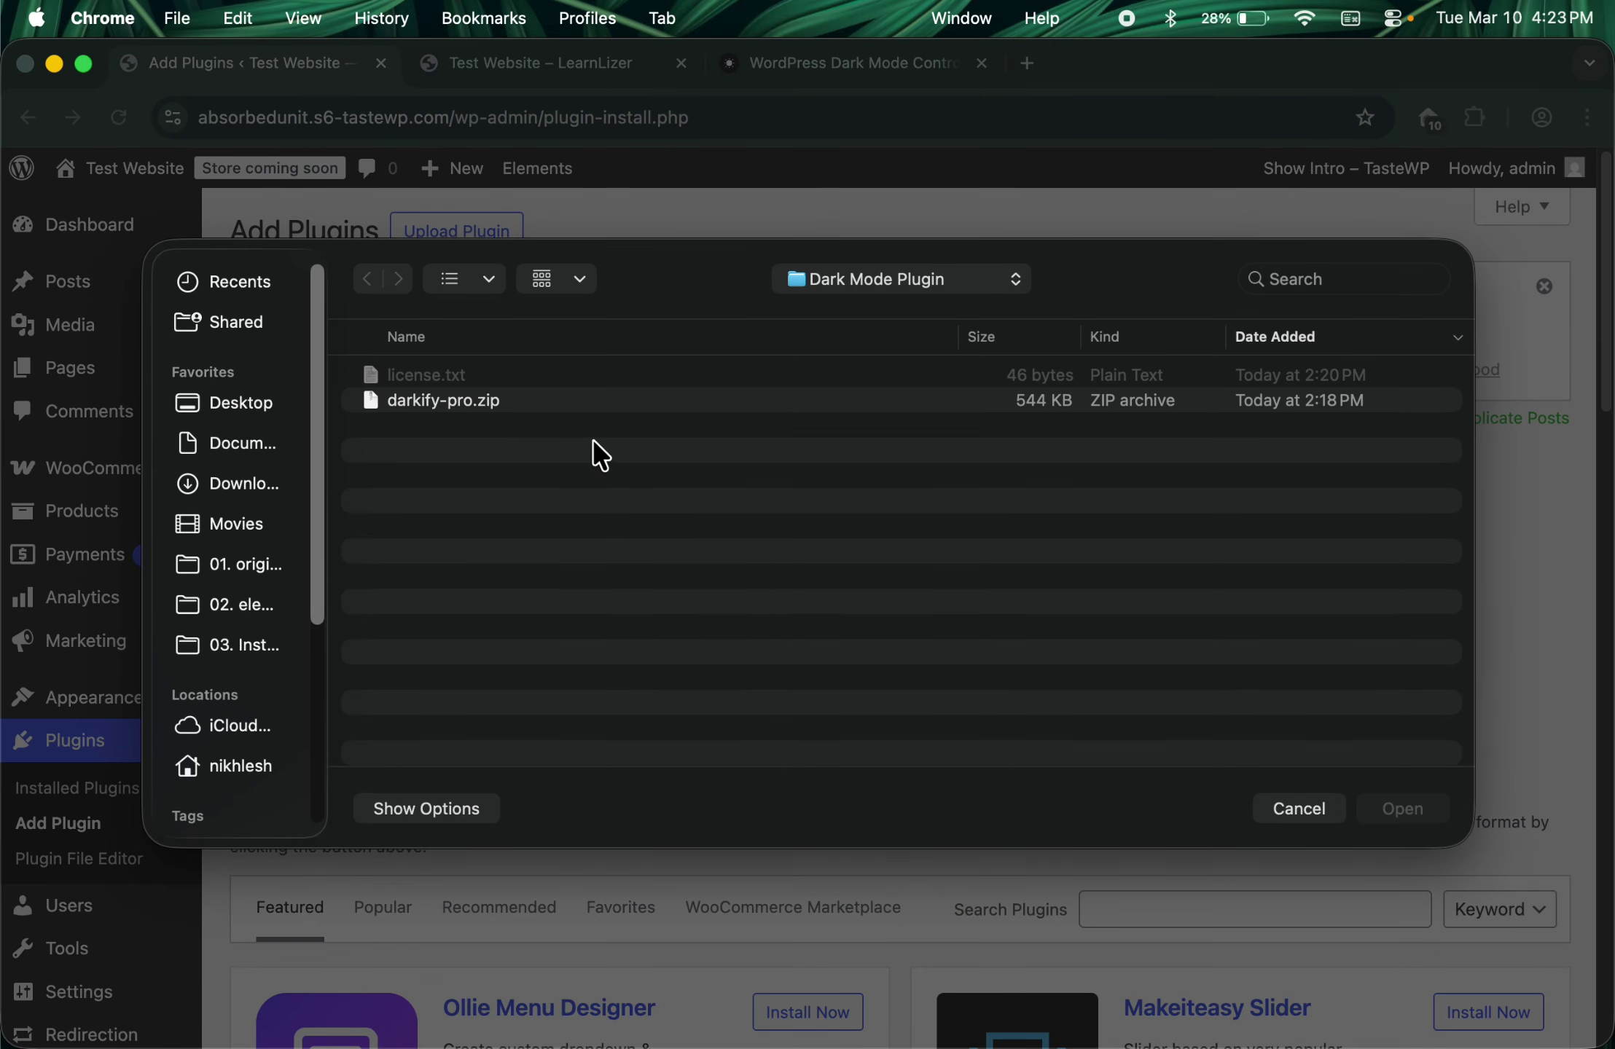
pyautogui.doubleClick(481, 400)
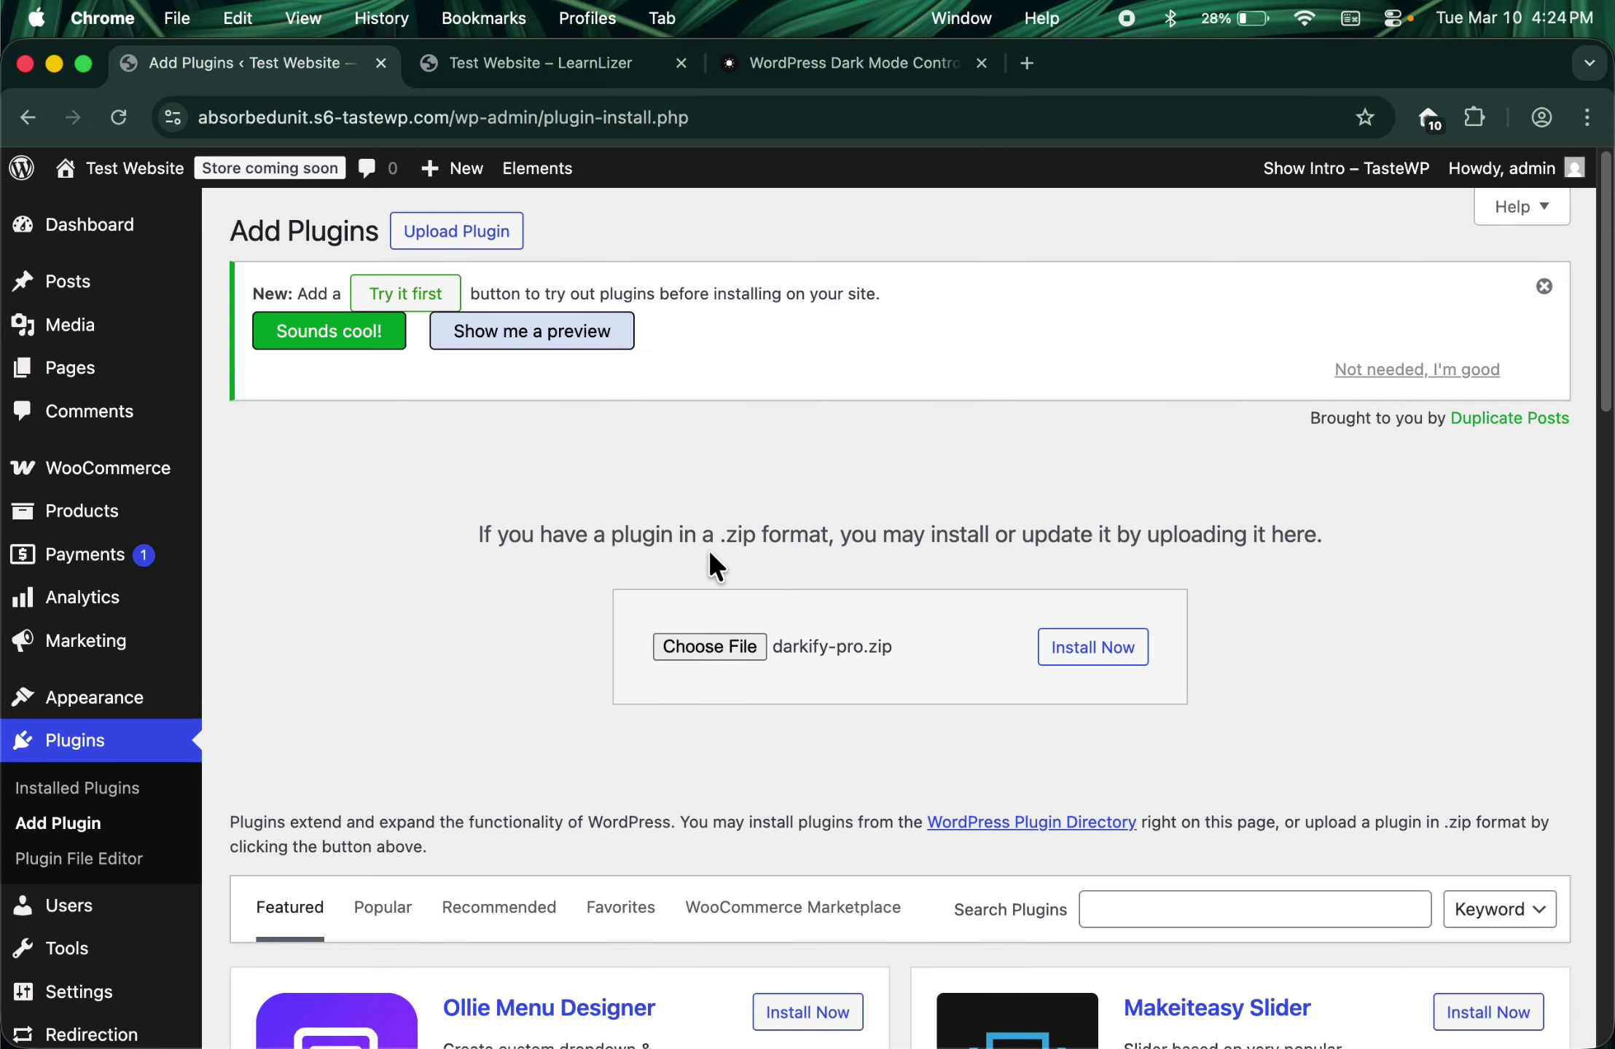
# Step: Install the plugin from the chosen zip file and activate it
pyautogui.scroll(-2, 716, 567)
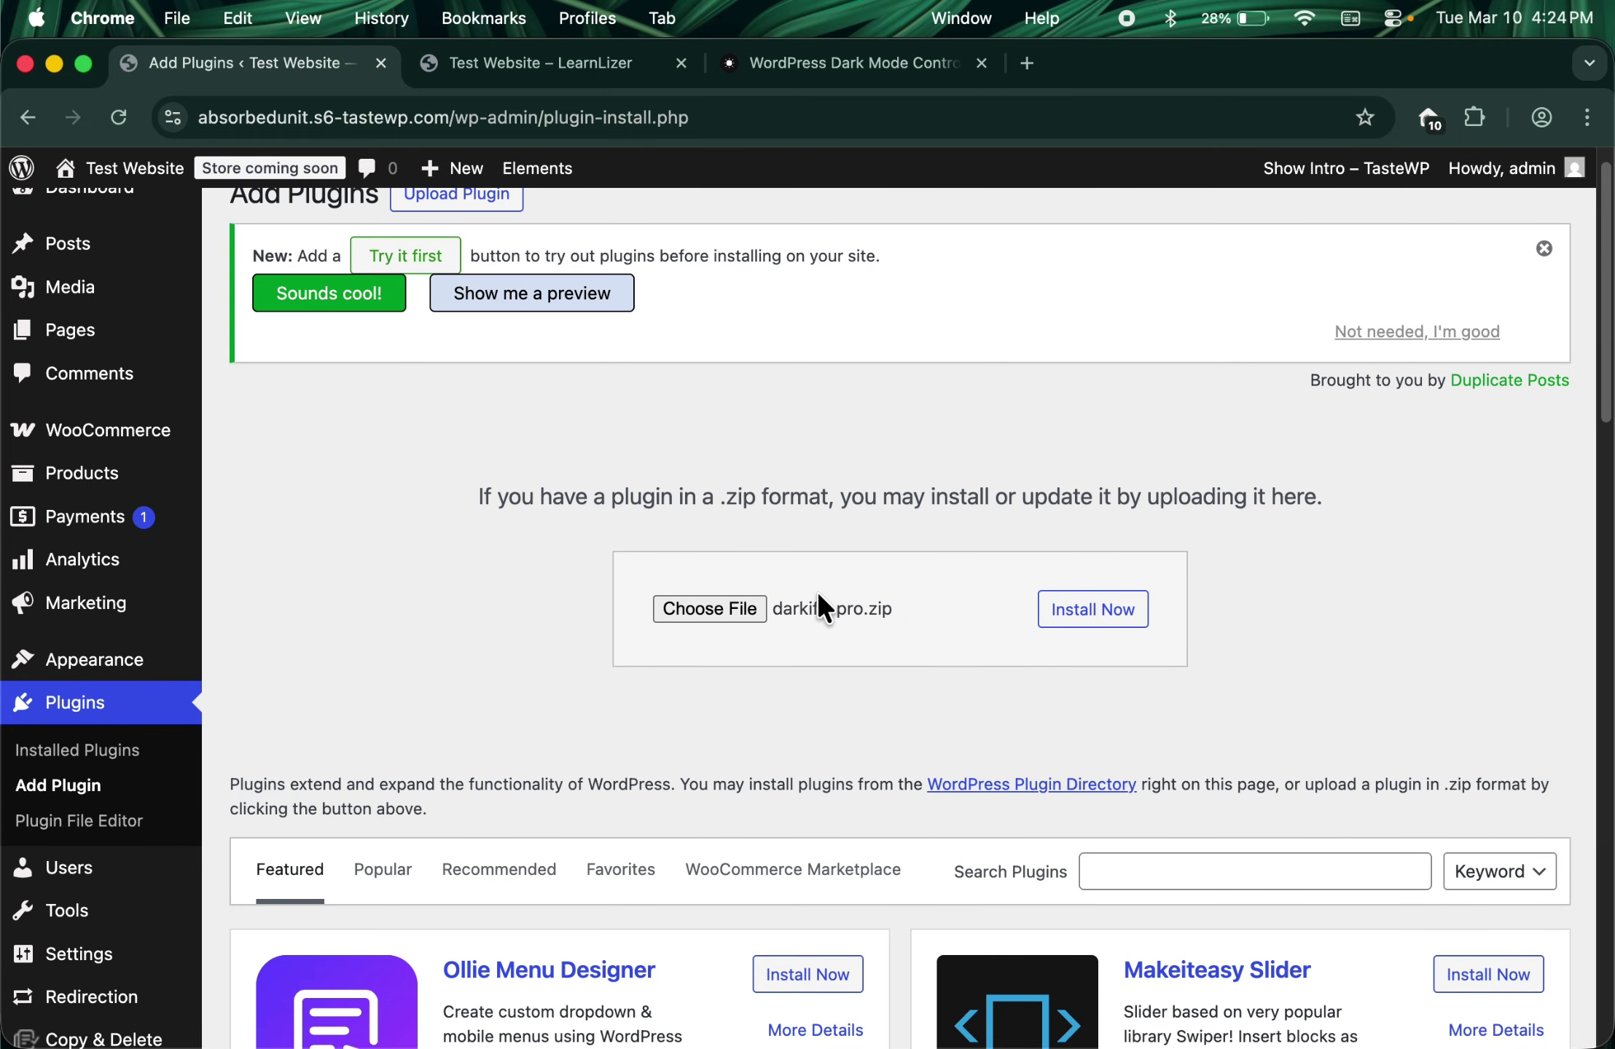
pyautogui.click(1104, 612)
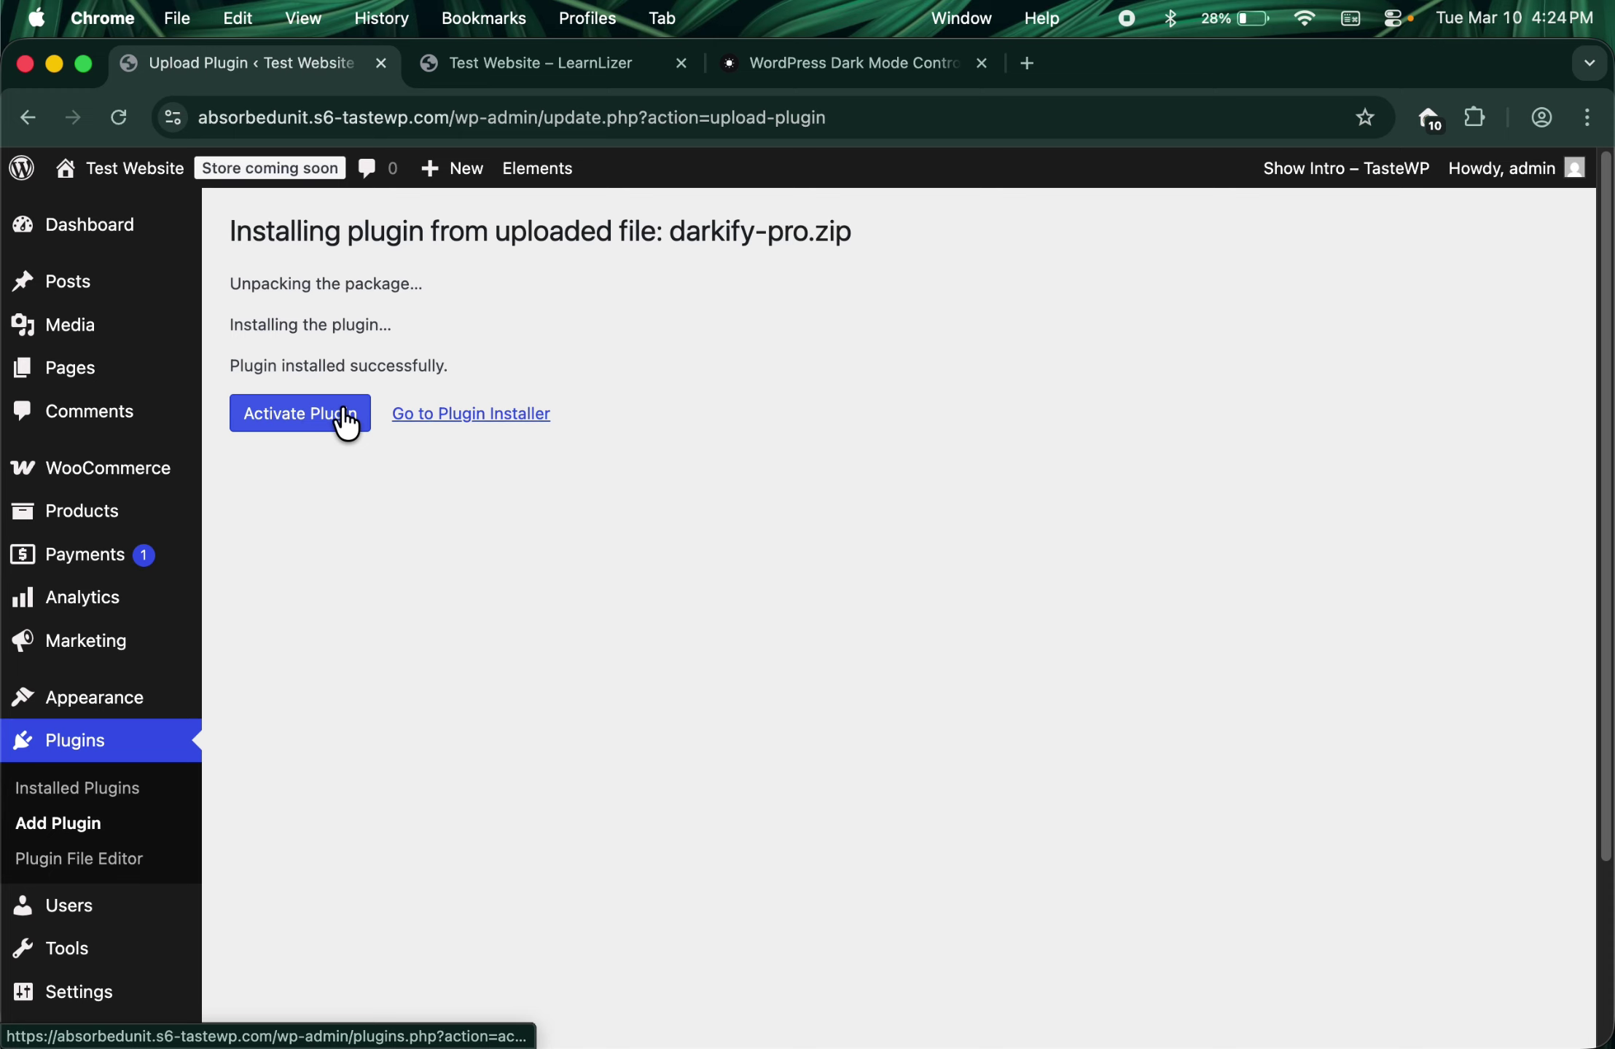
pyautogui.click(348, 425)
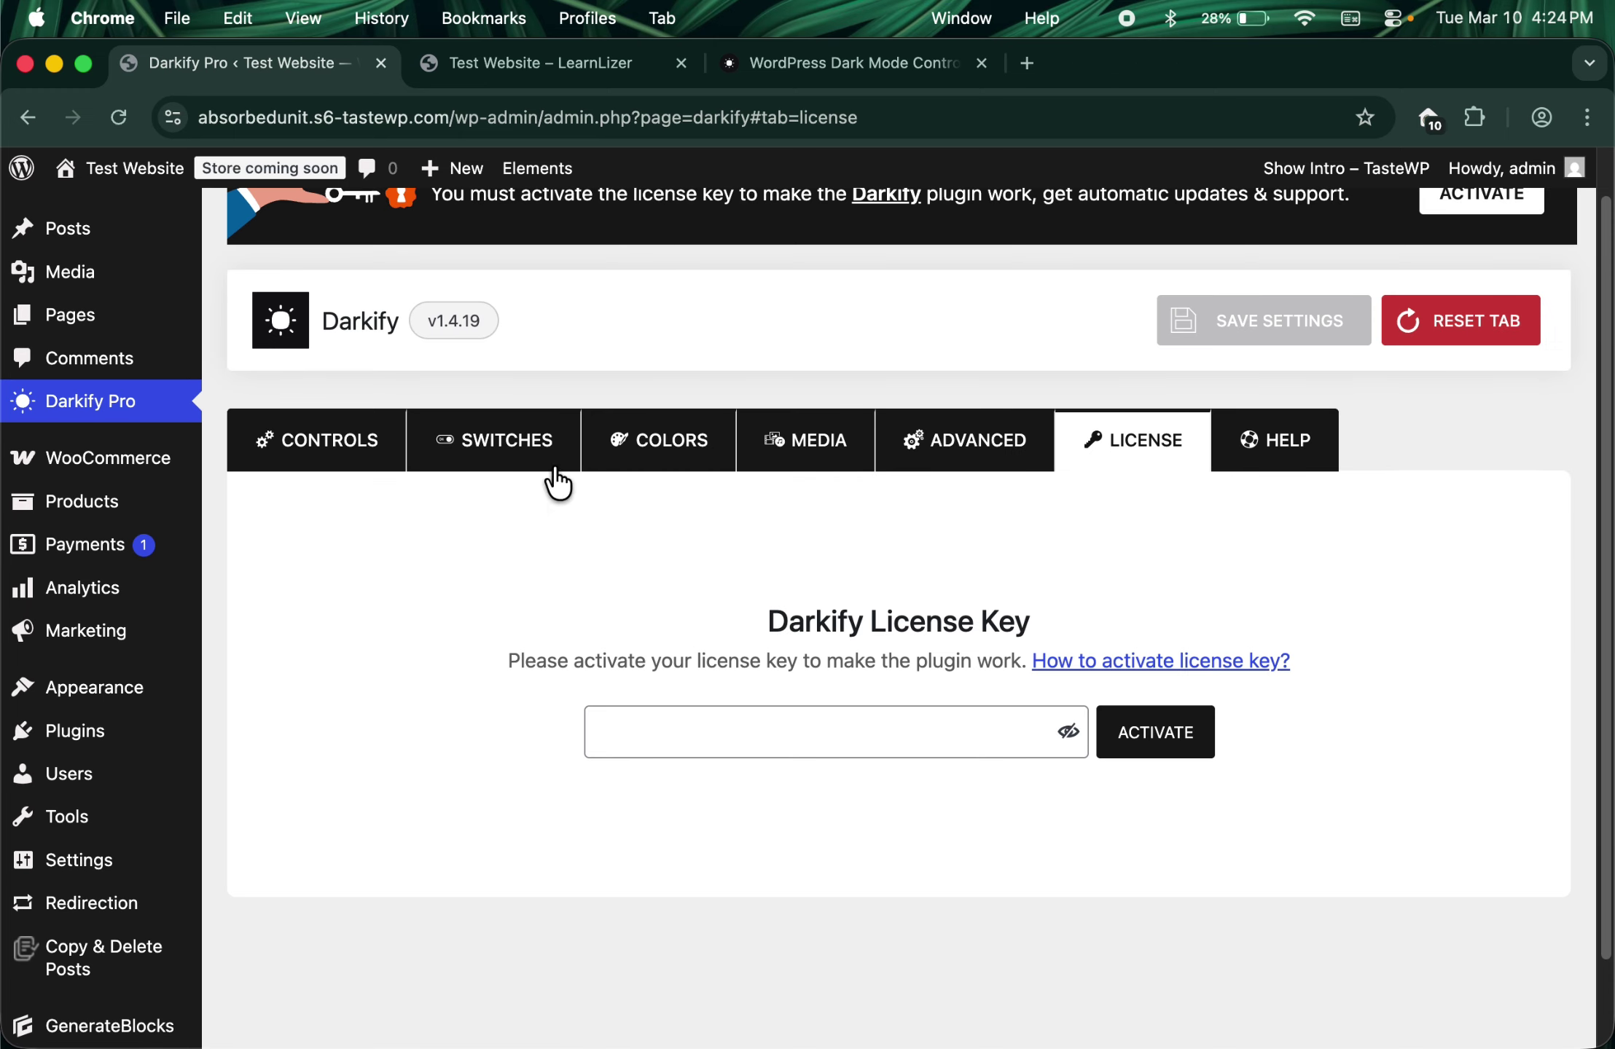
# Step: Paste the licence key into the Darkify License Key field and activate the licence
pyautogui.scroll(2, 711, 481)
pyautogui.scroll(-3, 714, 496)
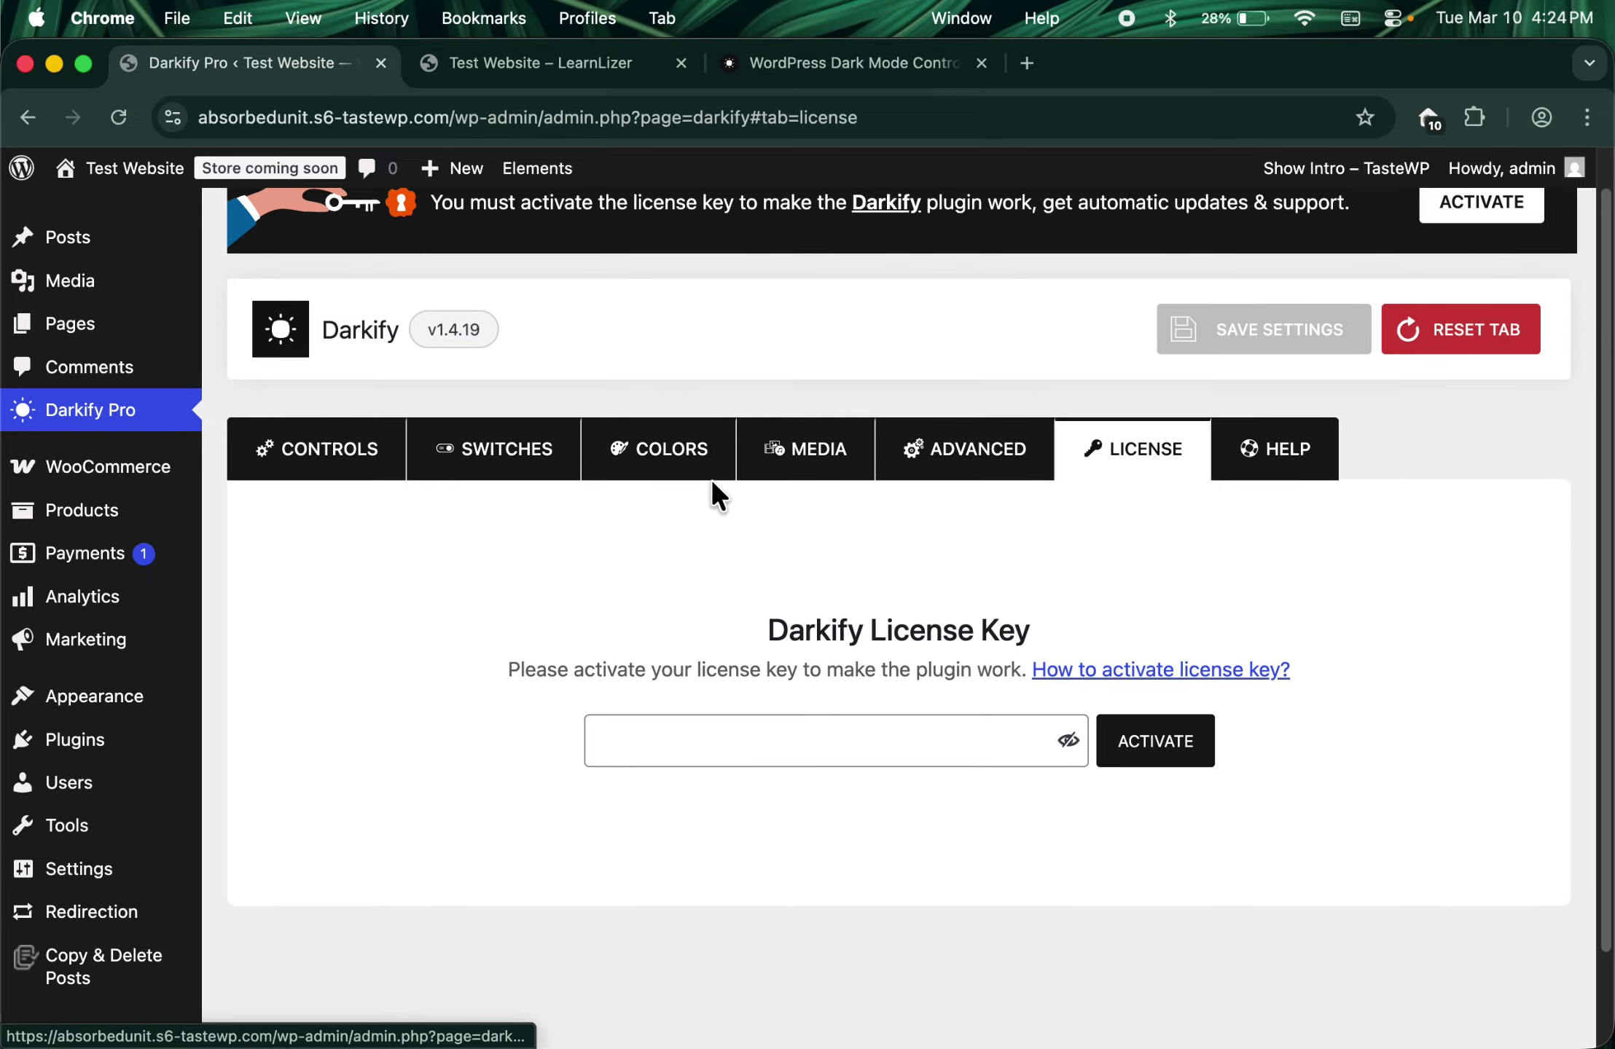
pyautogui.click(705, 656)
pyautogui.scroll(-1, 705, 656)
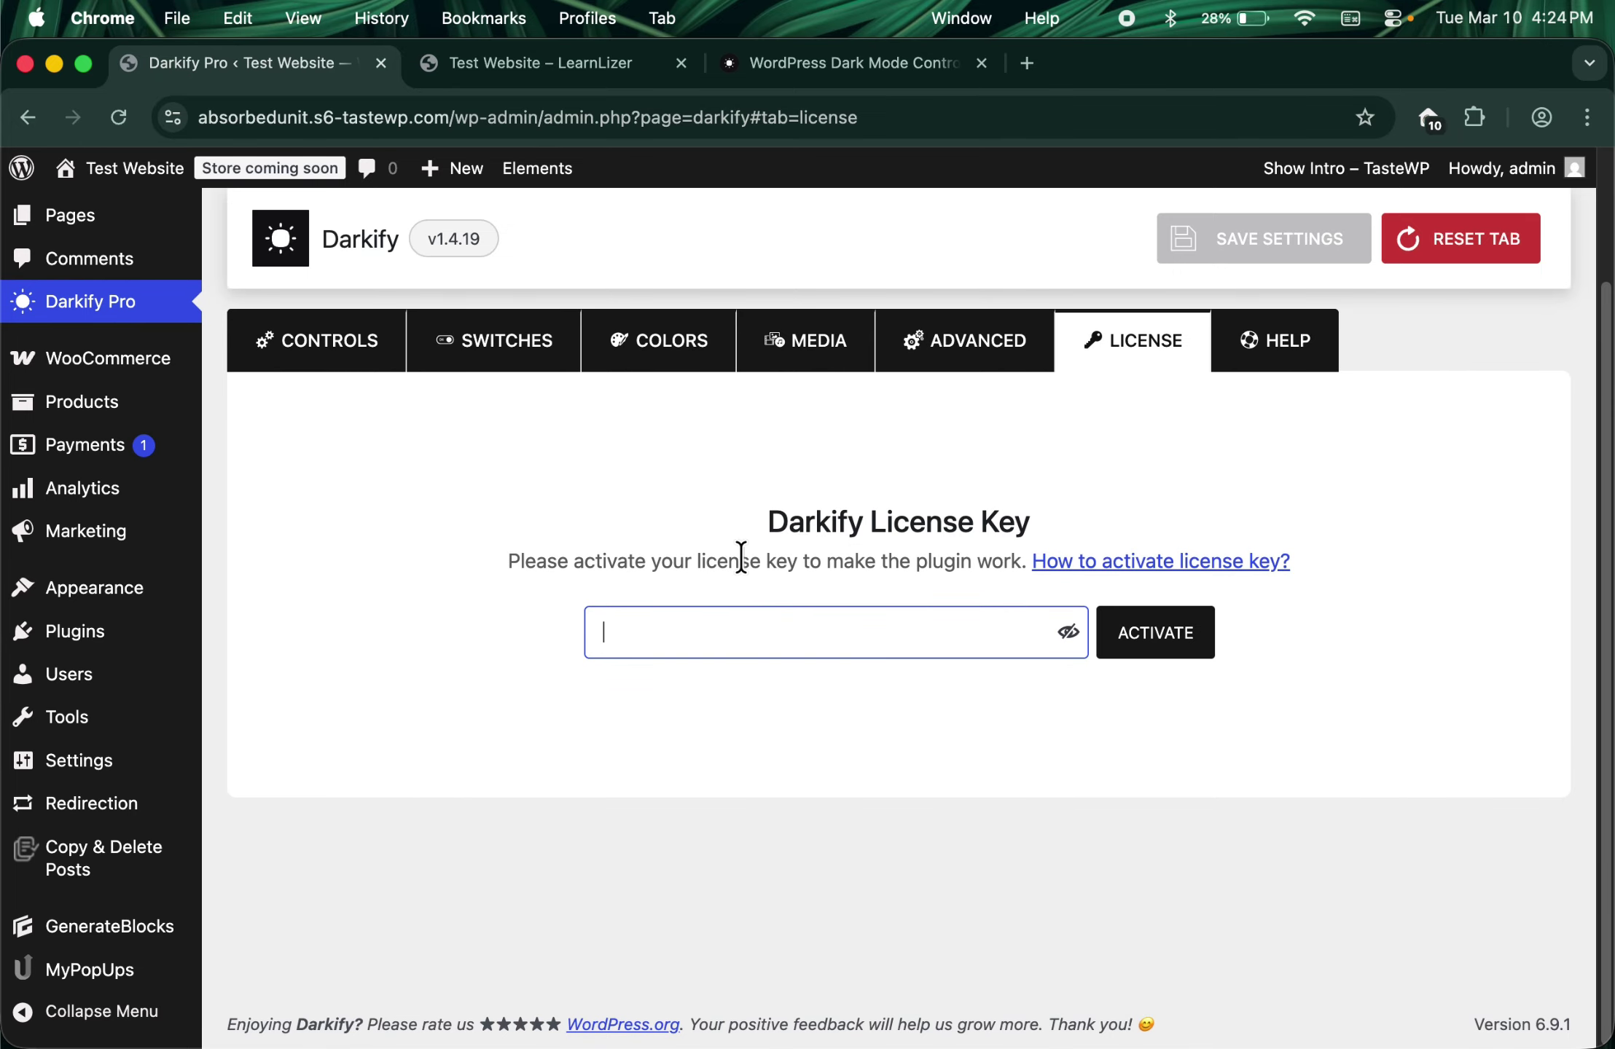
pyautogui.rightClick(734, 620)
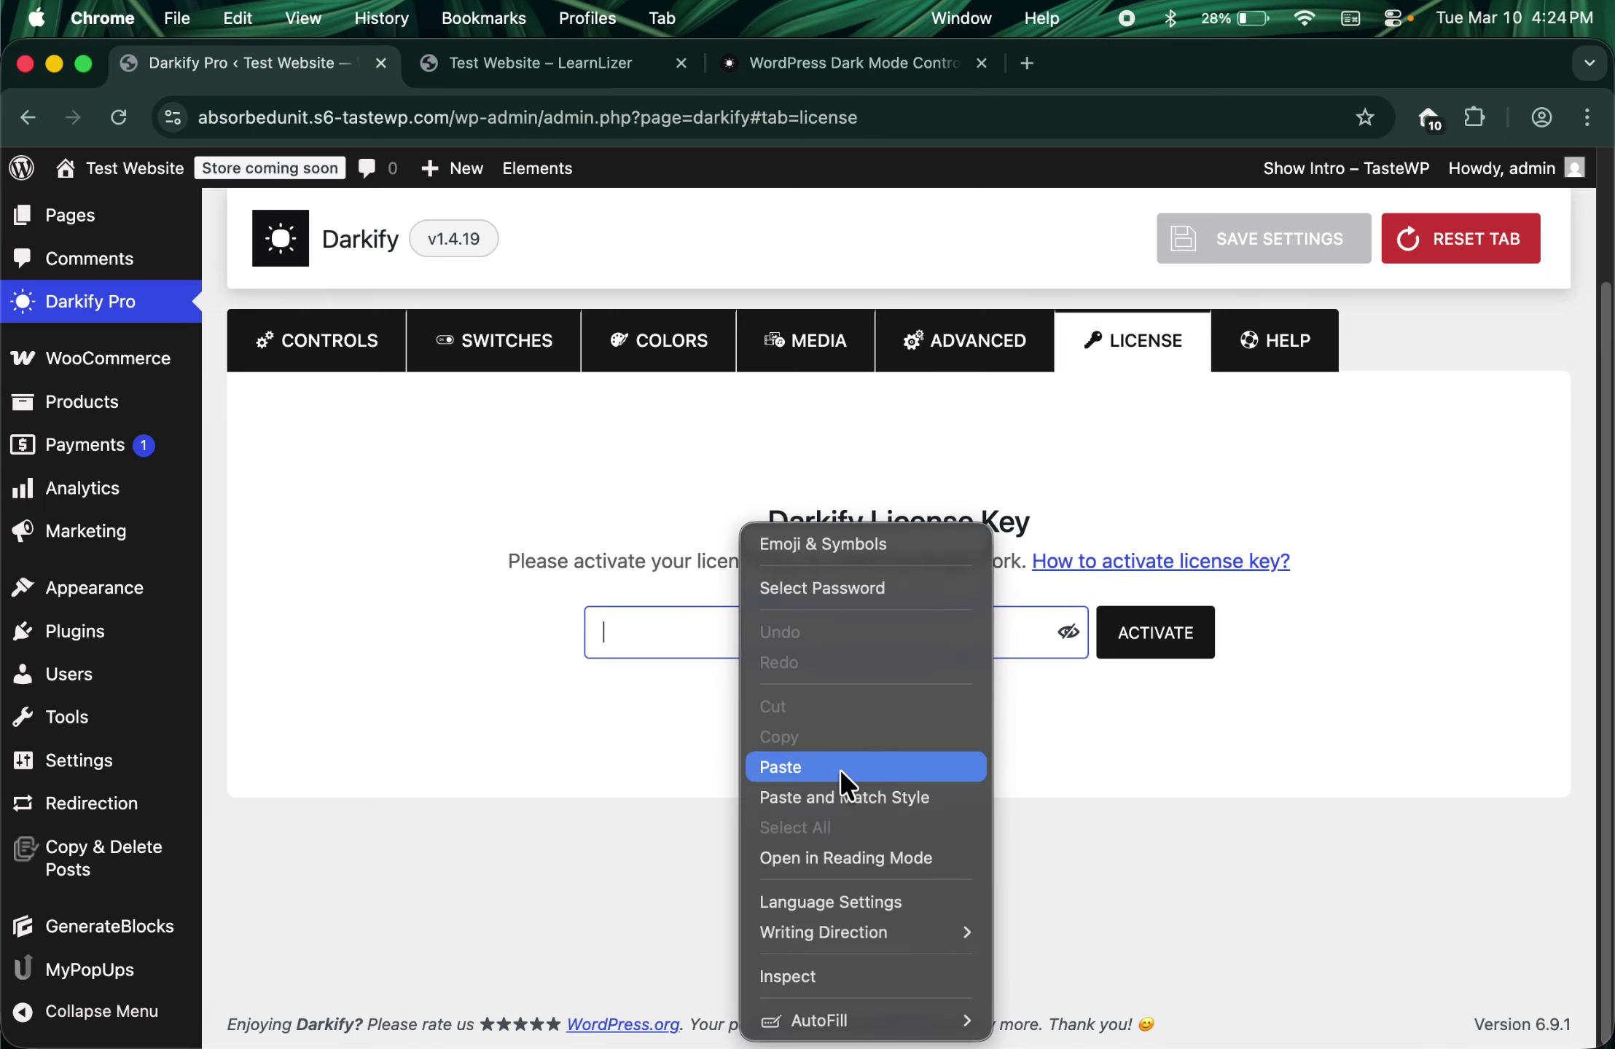
pyautogui.click(838, 768)
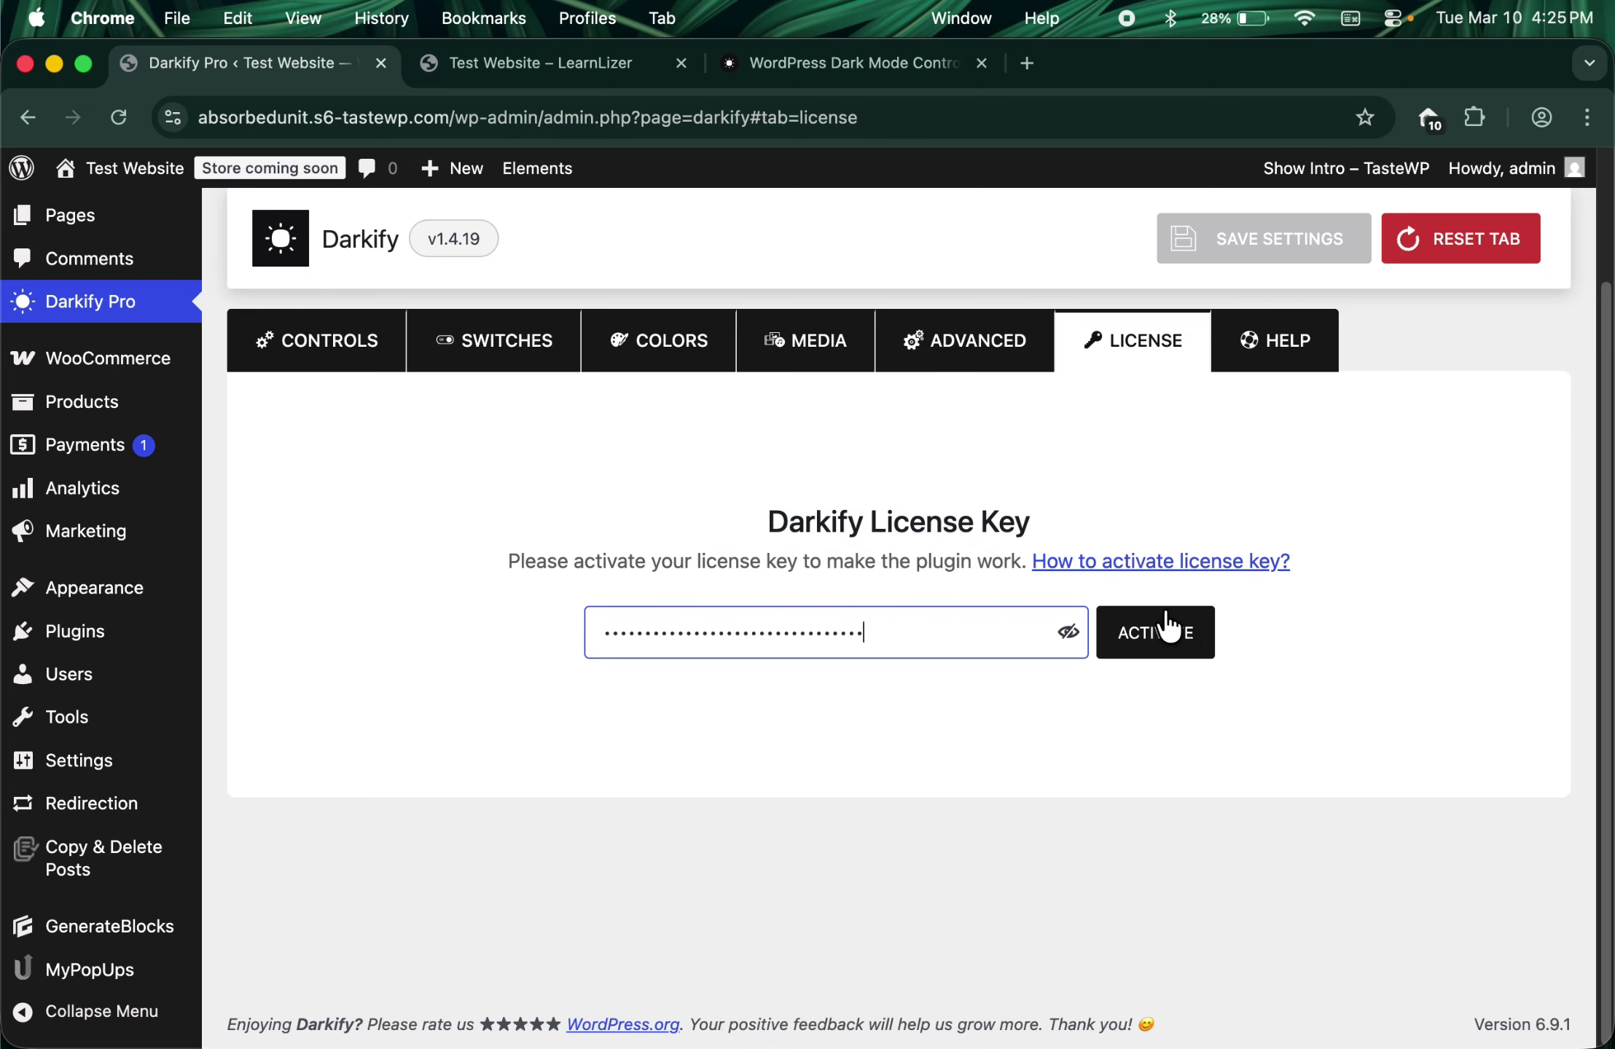
pyautogui.click(1163, 635)
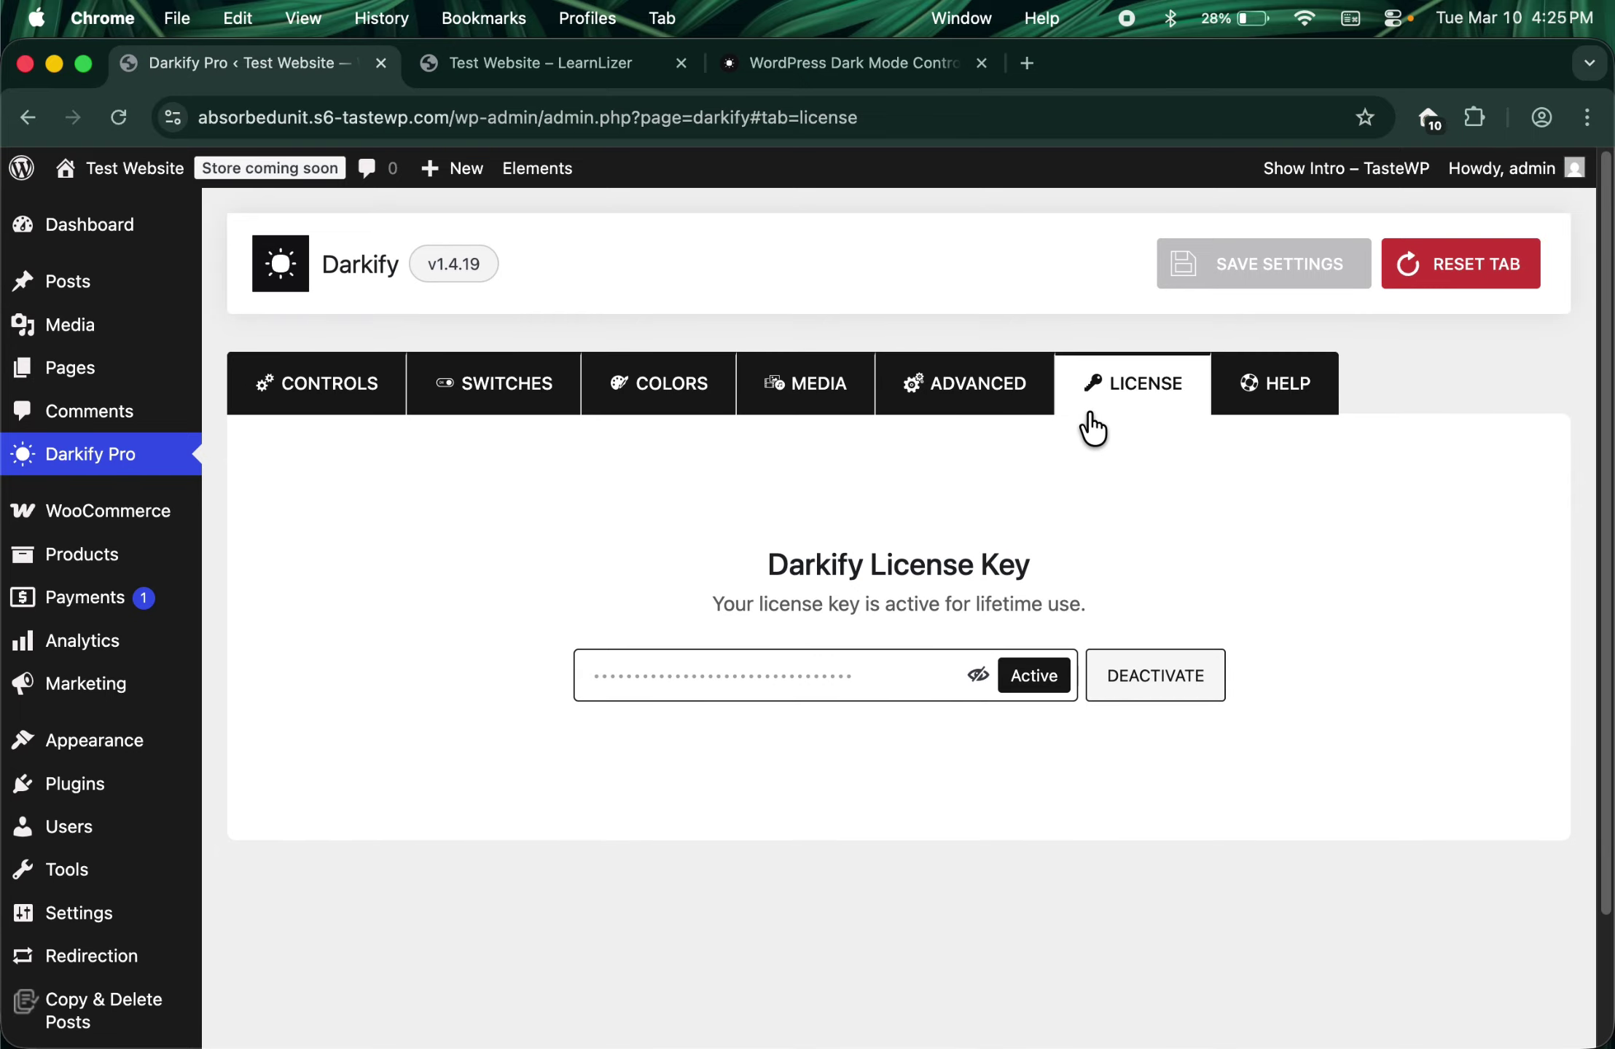
# Step: Review Darkify's frontend Basic Control settings, and check how the Test Website home page looks
pyautogui.click(319, 403)
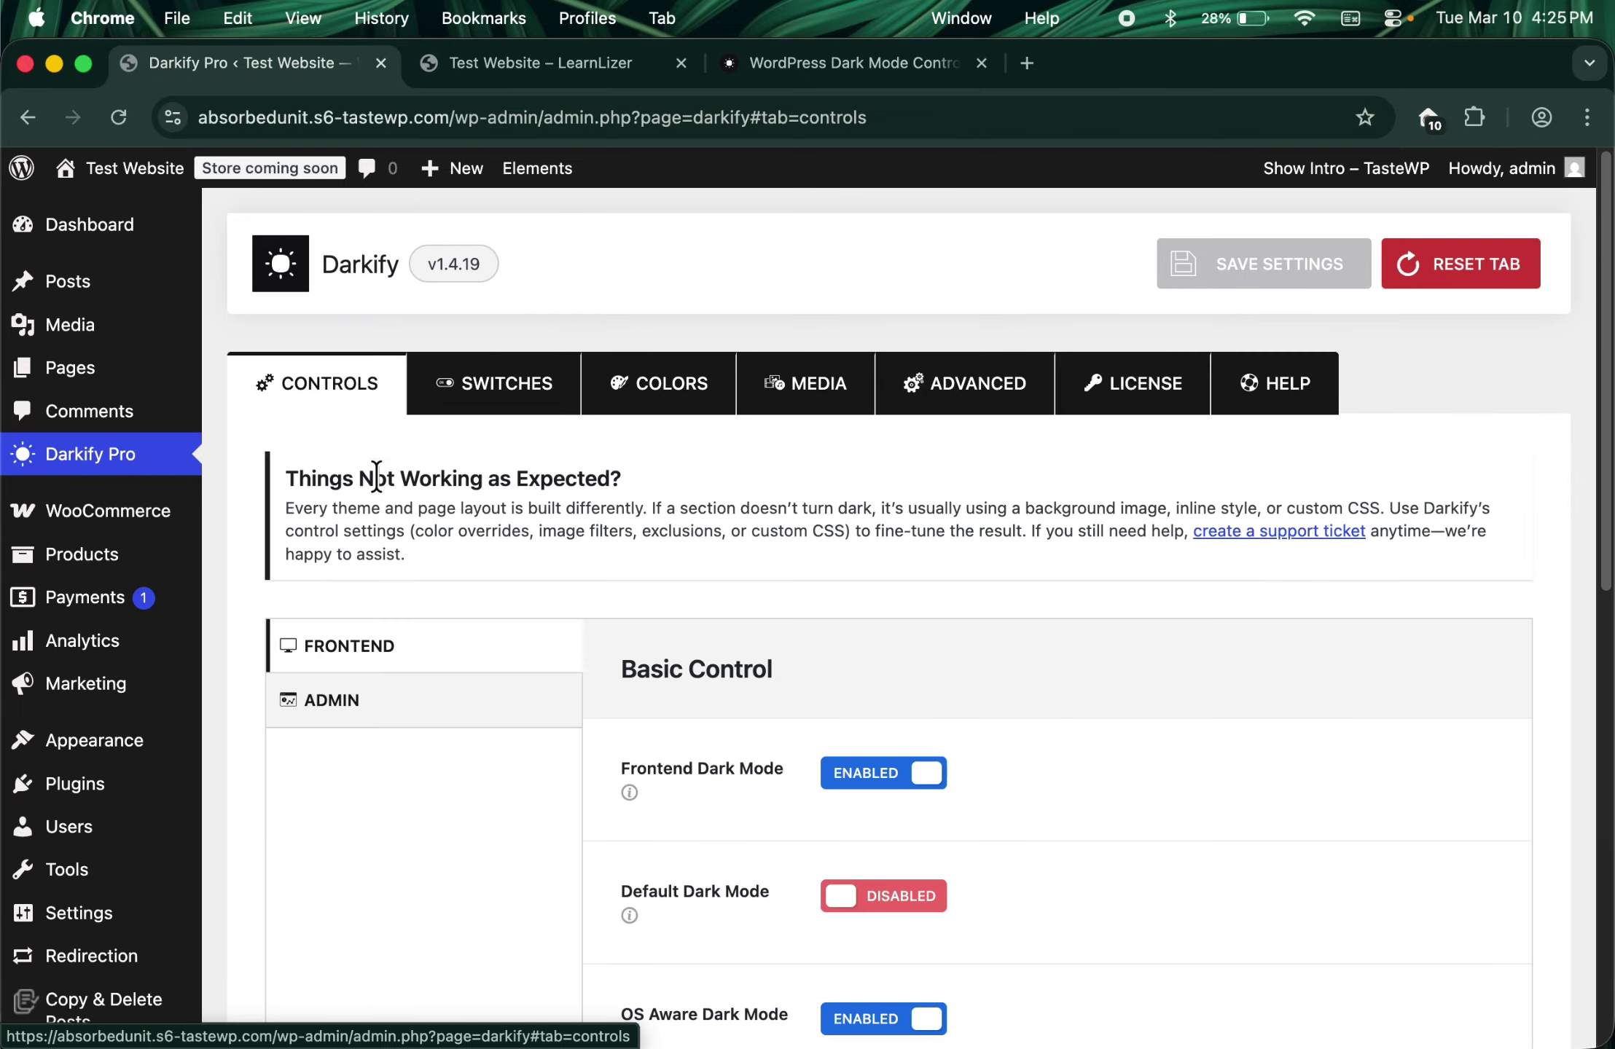
pyautogui.scroll(-2, 386, 495)
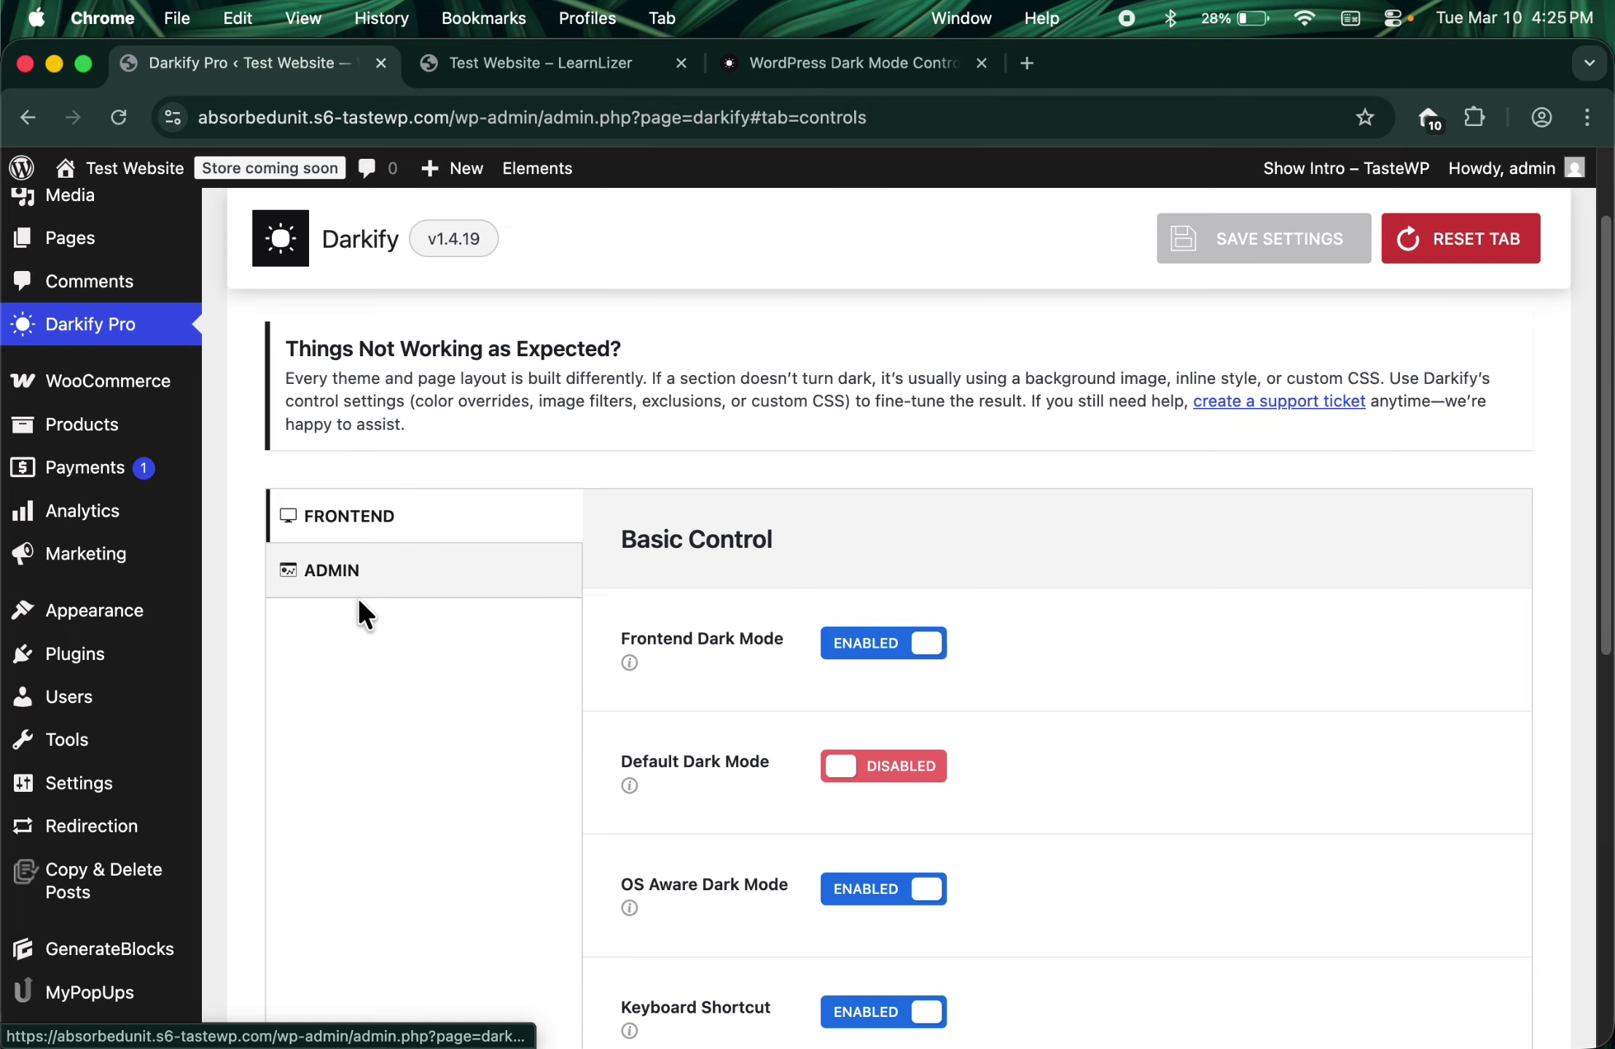
pyautogui.scroll(-1, 357, 597)
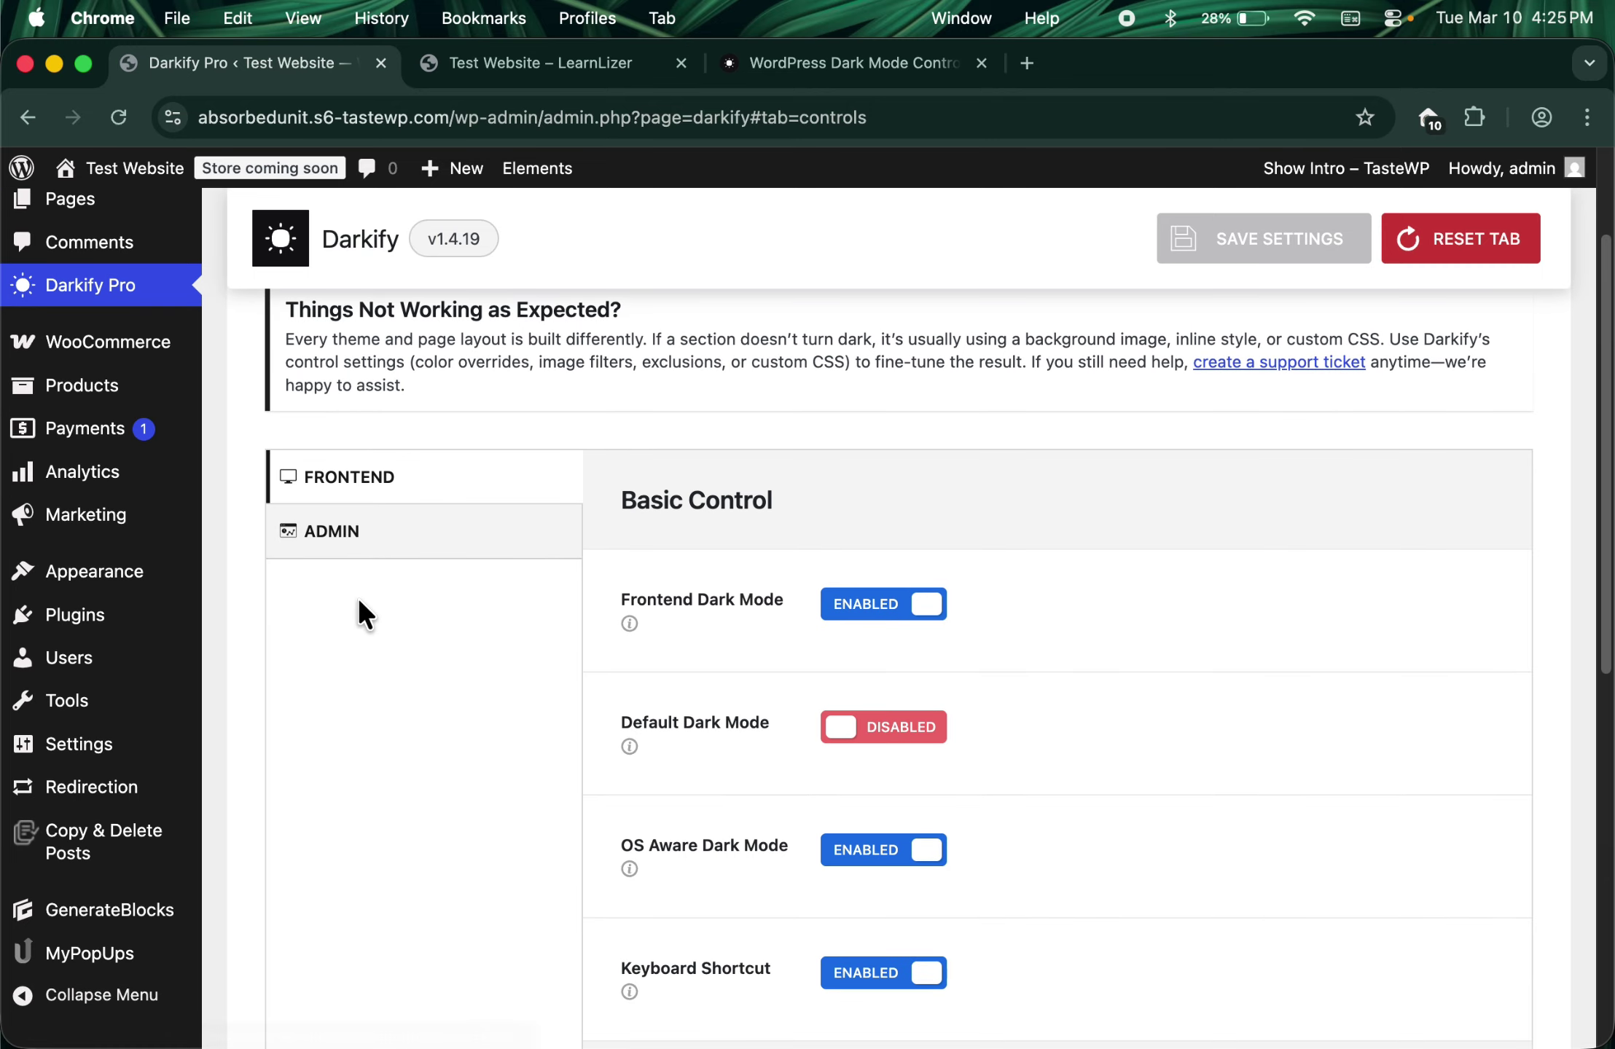
pyautogui.click(521, 63)
pyautogui.scroll(-10, 515, 437)
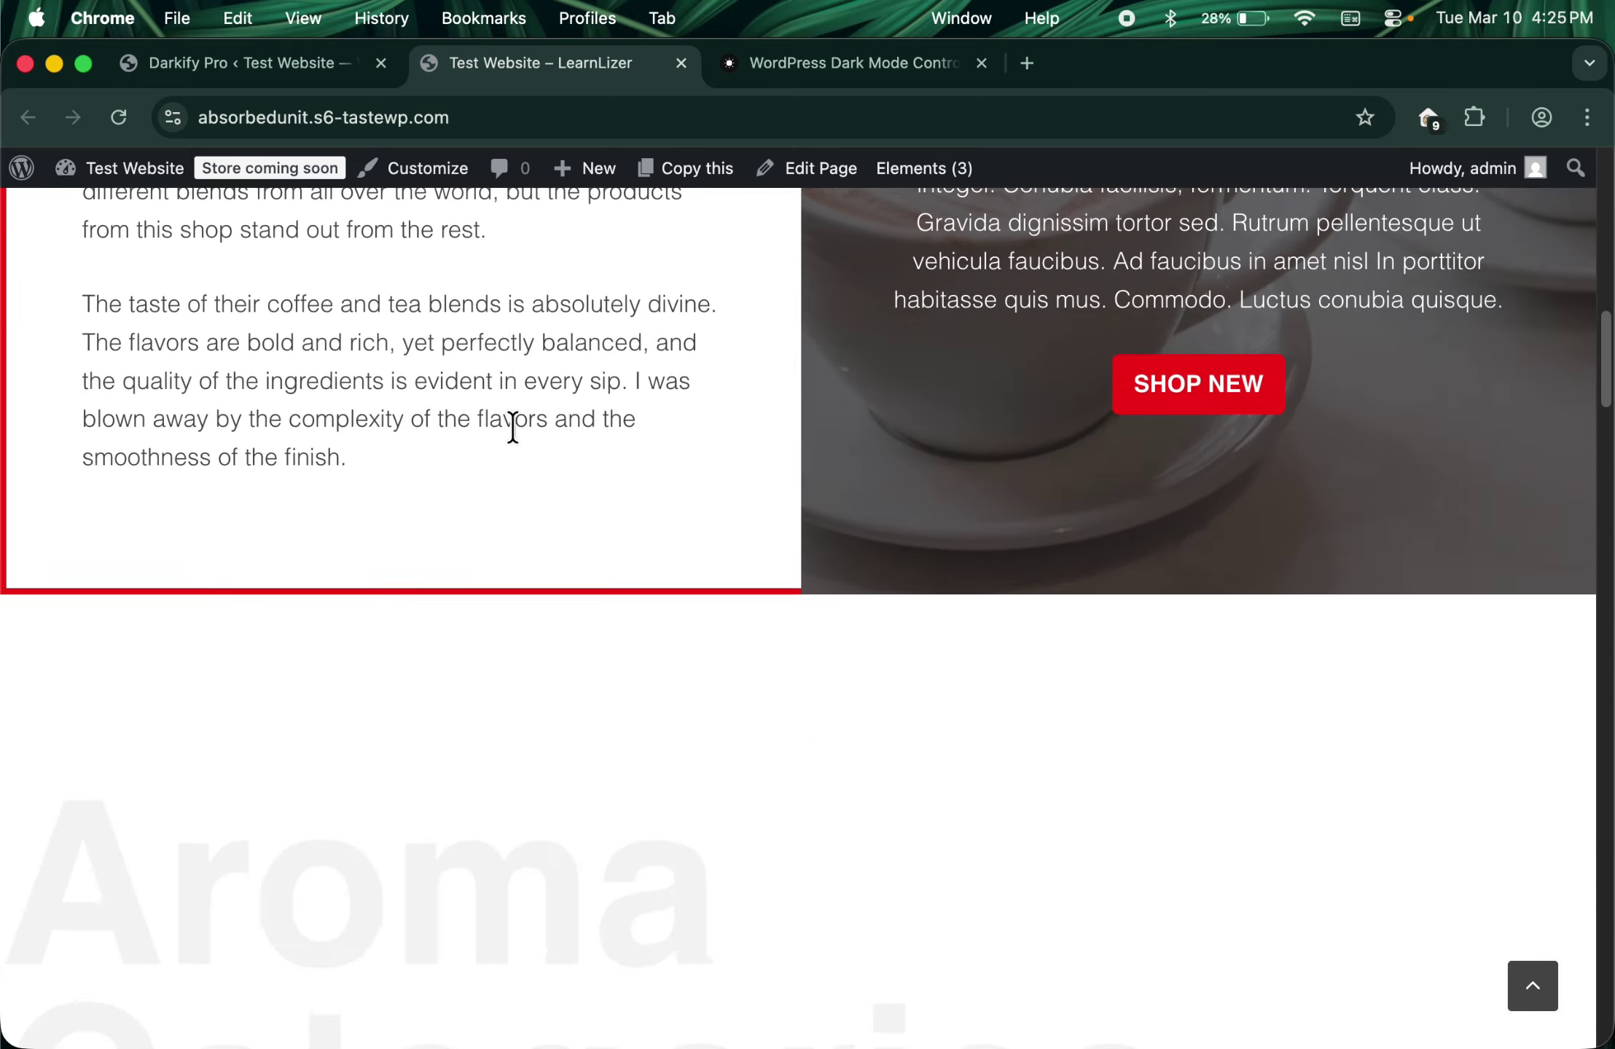
pyautogui.scroll(10, 515, 430)
# Step: Back in Darkify's control settings, enable Admin Panel Dark Mode for the admin area and save the settings
pyautogui.click(296, 76)
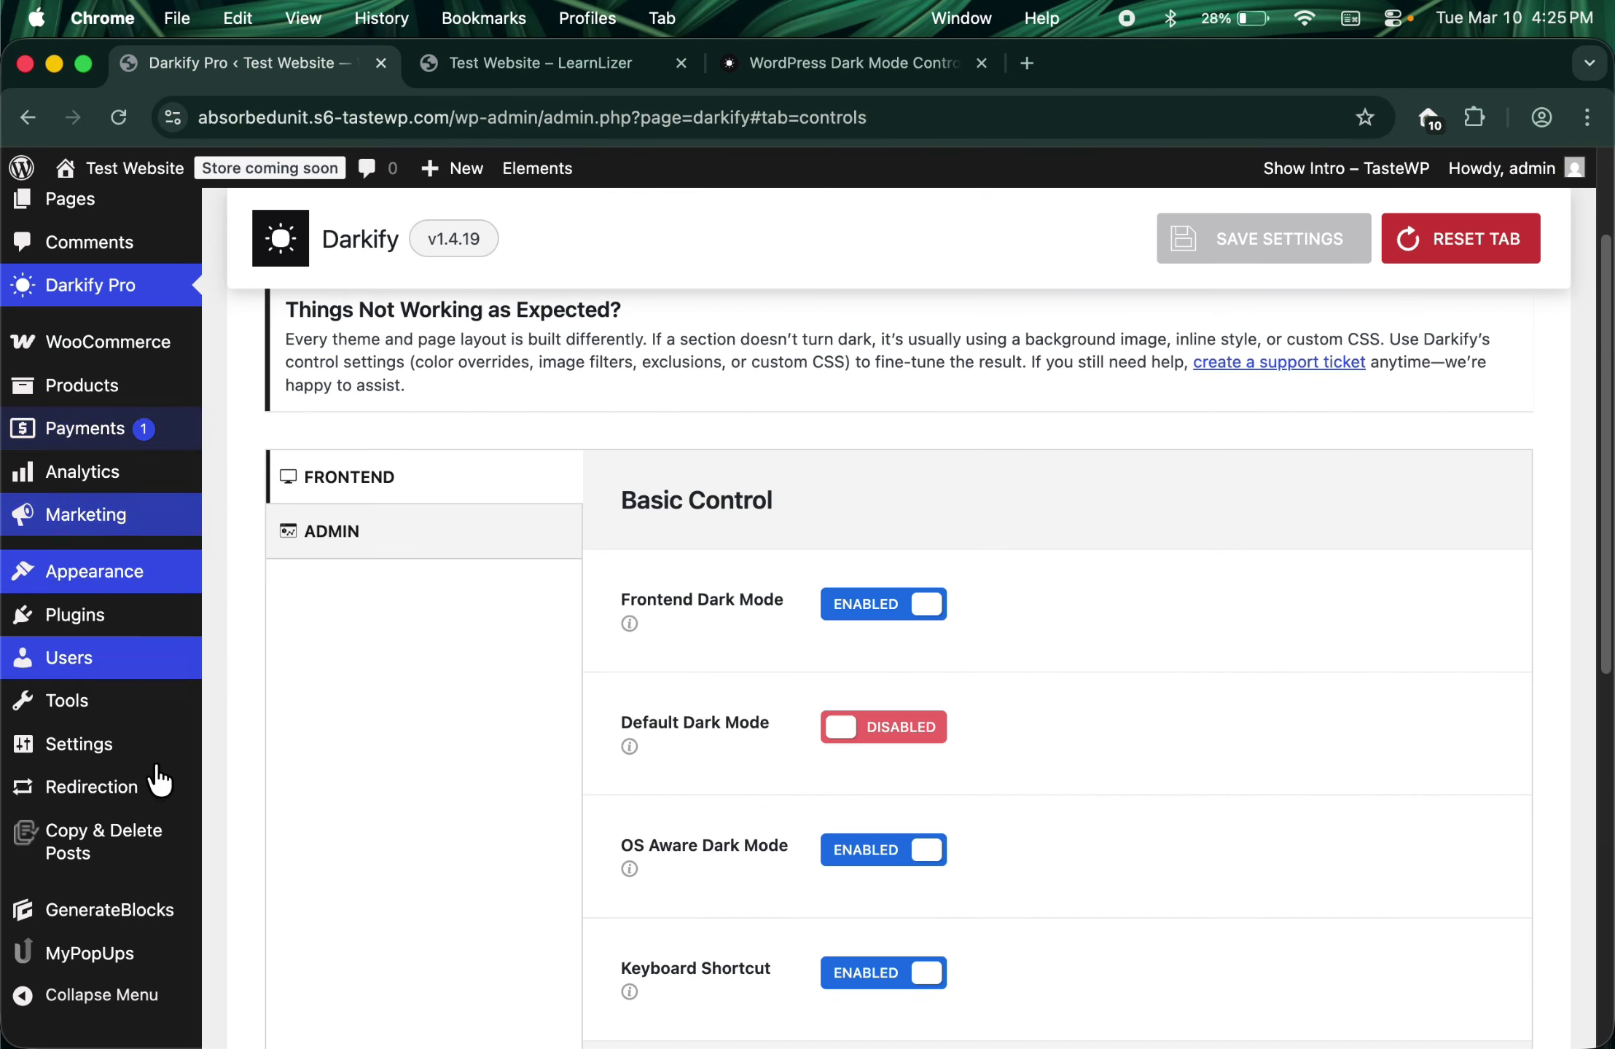
pyautogui.scroll(3, 631, 385)
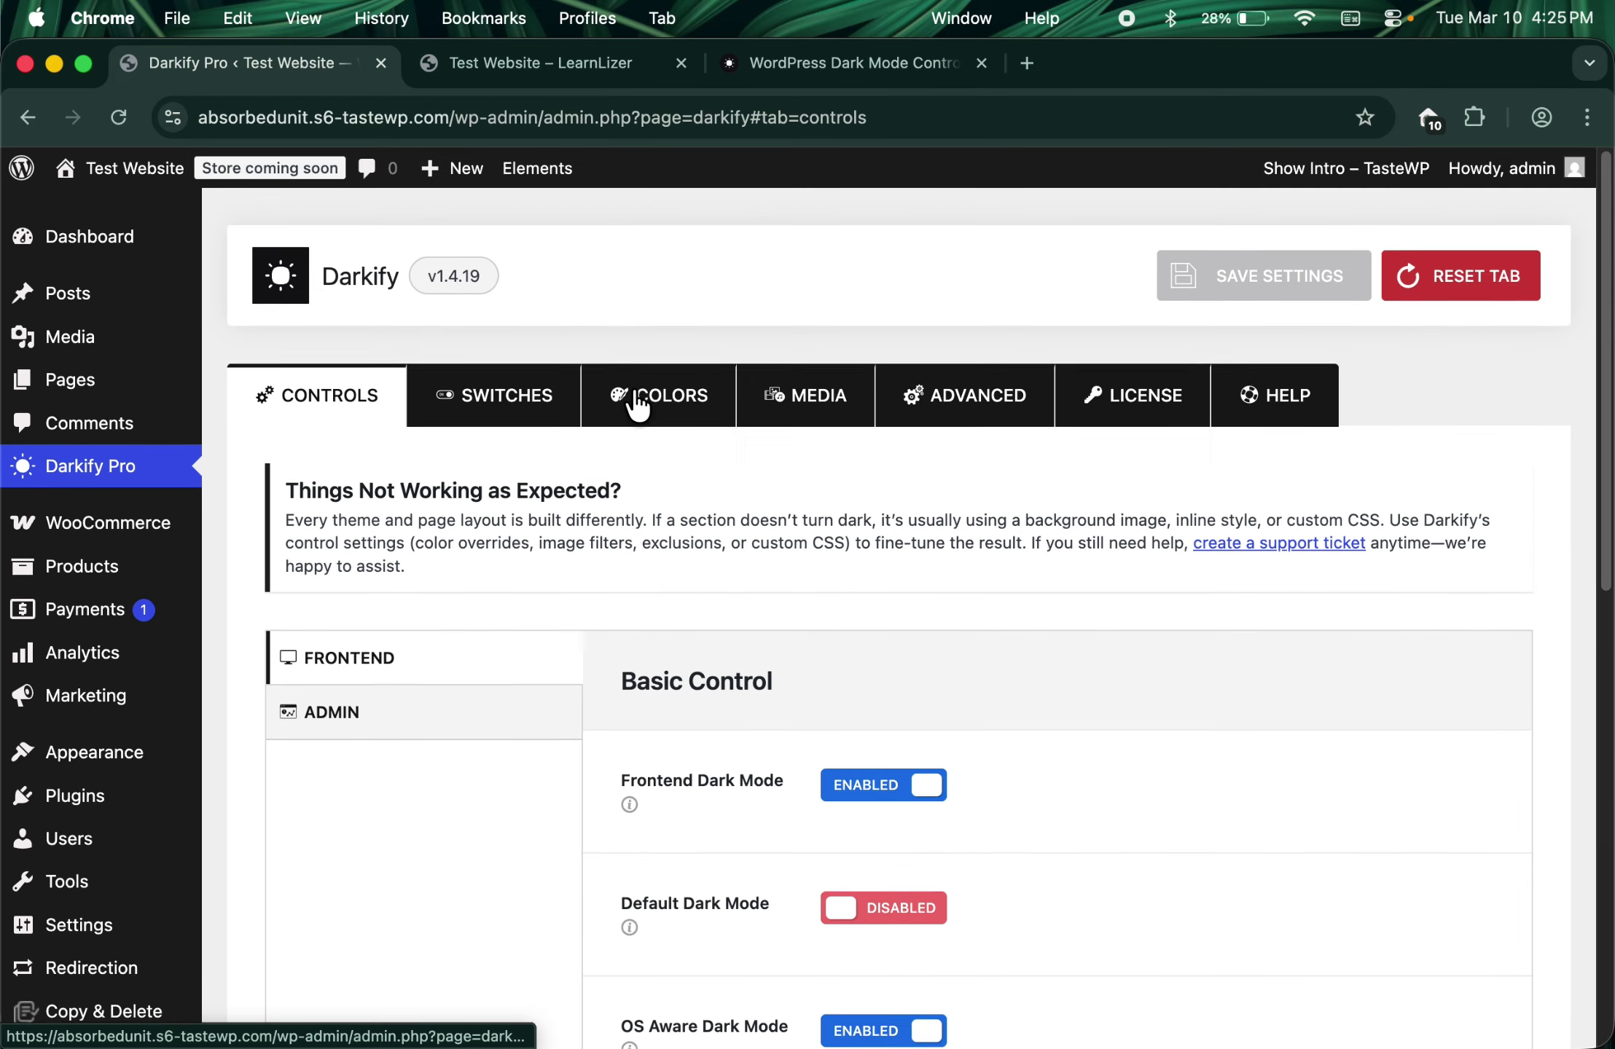
pyautogui.scroll(-1, 641, 401)
pyautogui.click(422, 659)
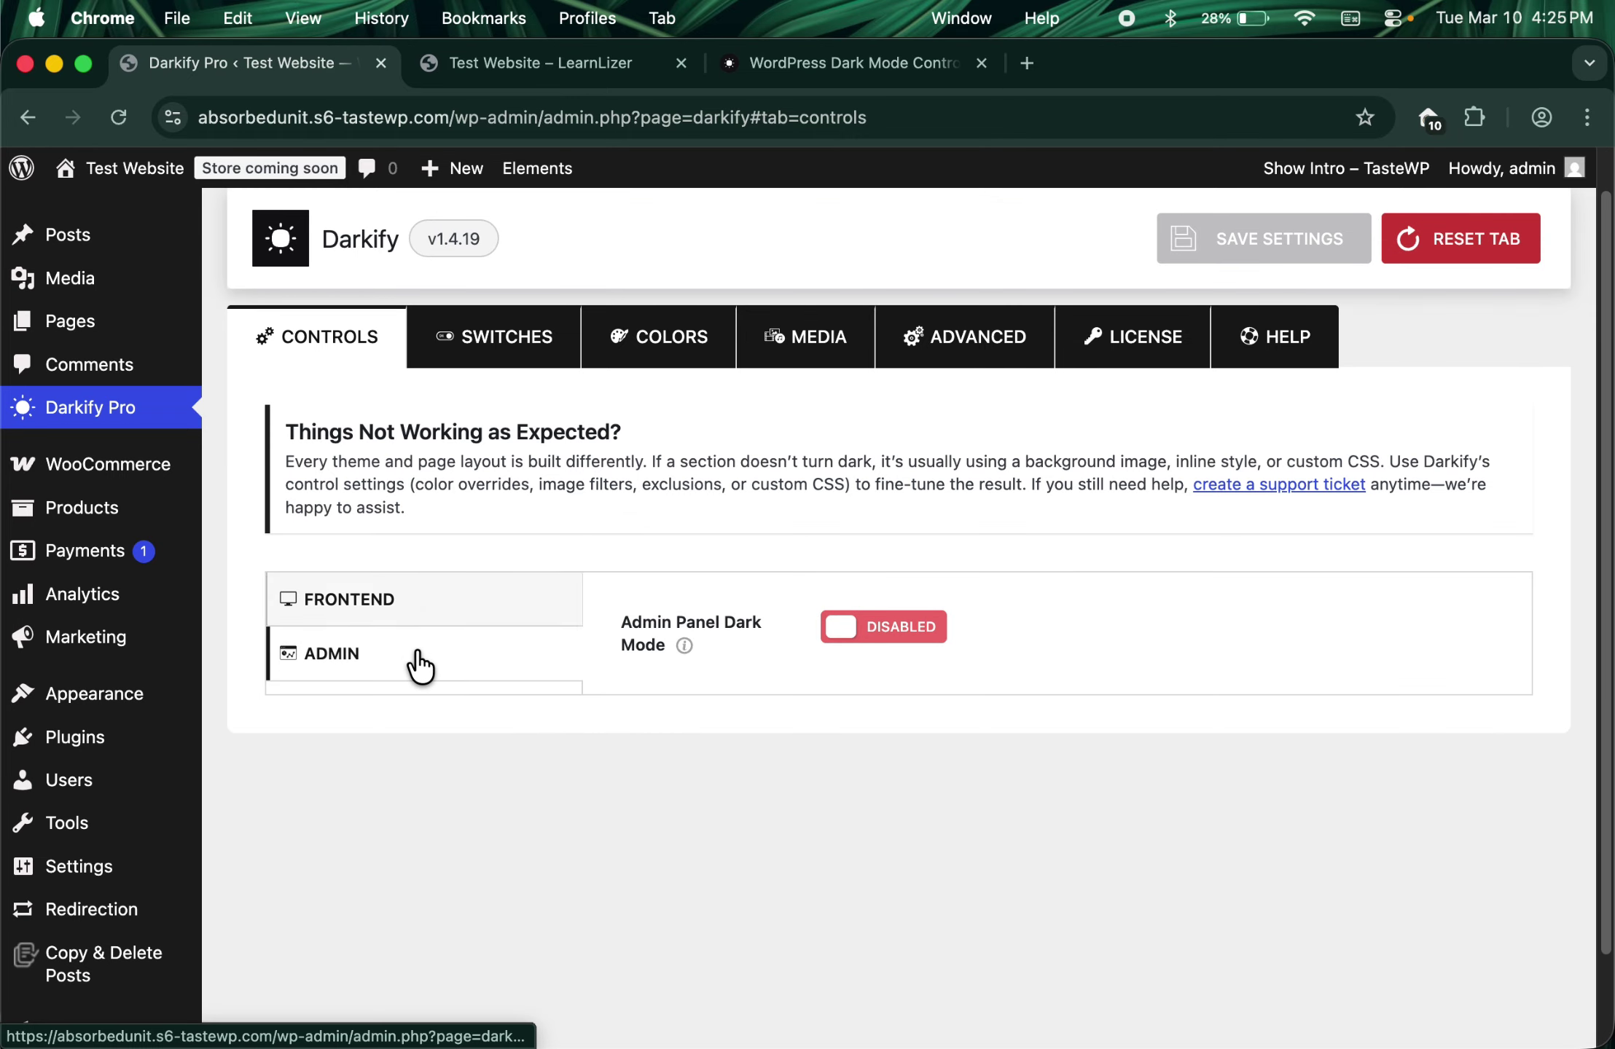
pyautogui.scroll(-1, 422, 659)
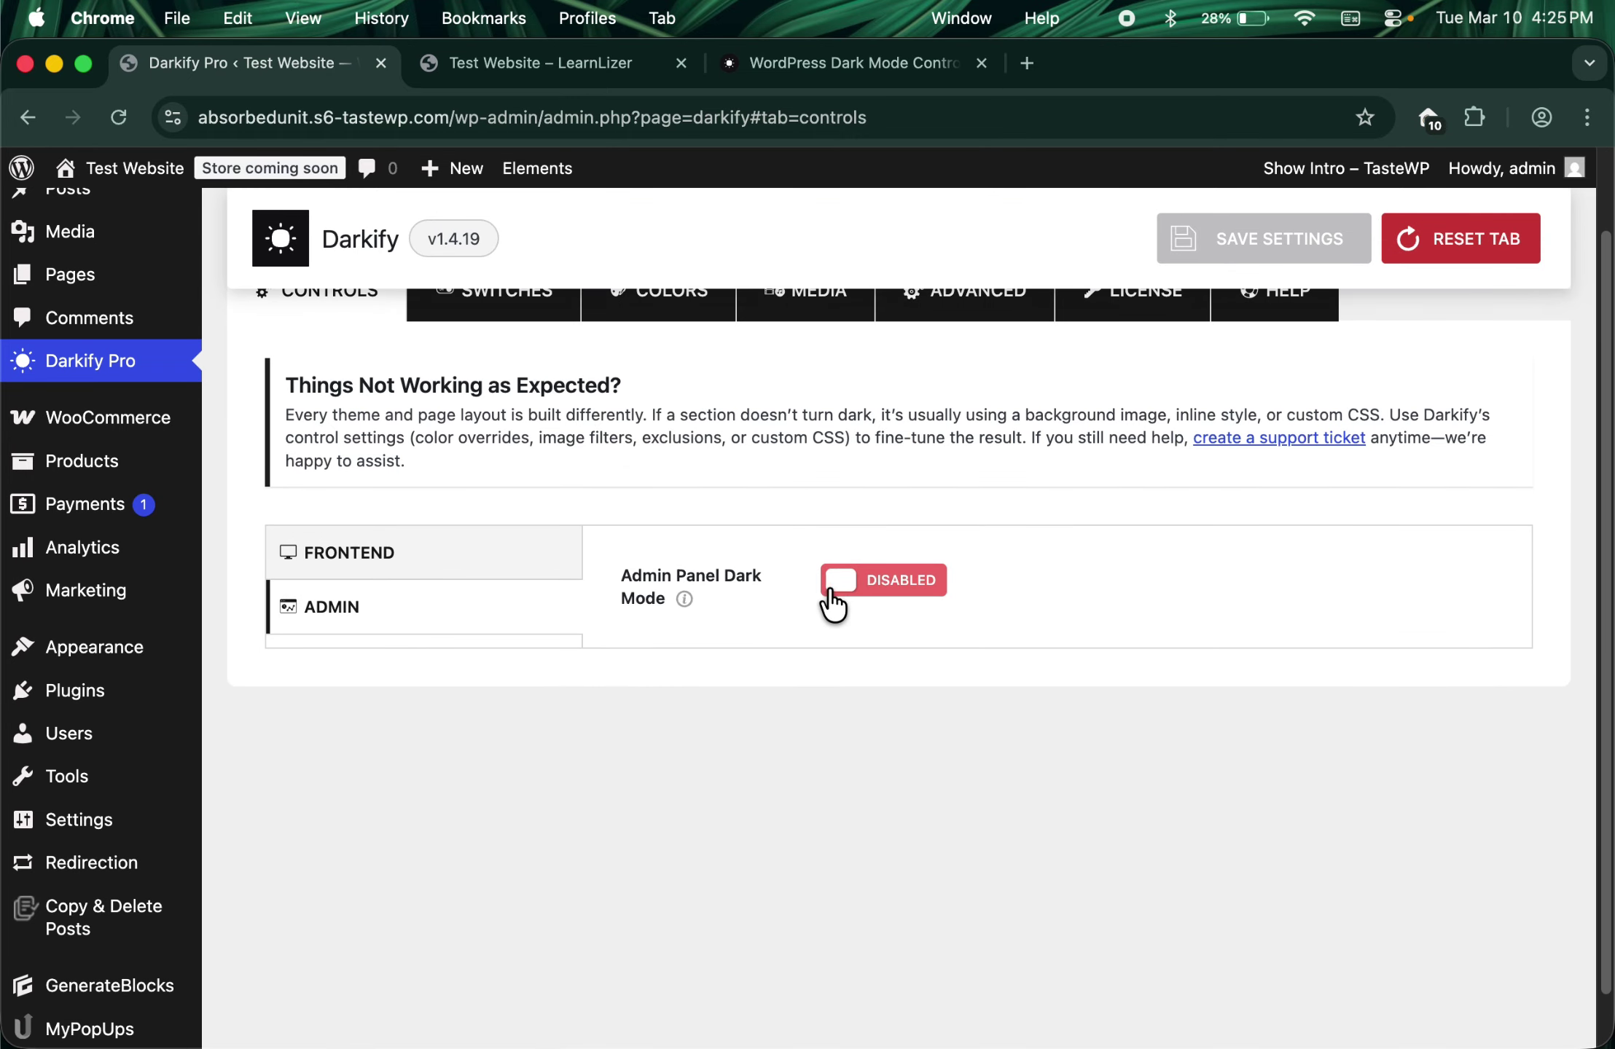
pyautogui.click(889, 583)
pyautogui.scroll(-5, 902, 588)
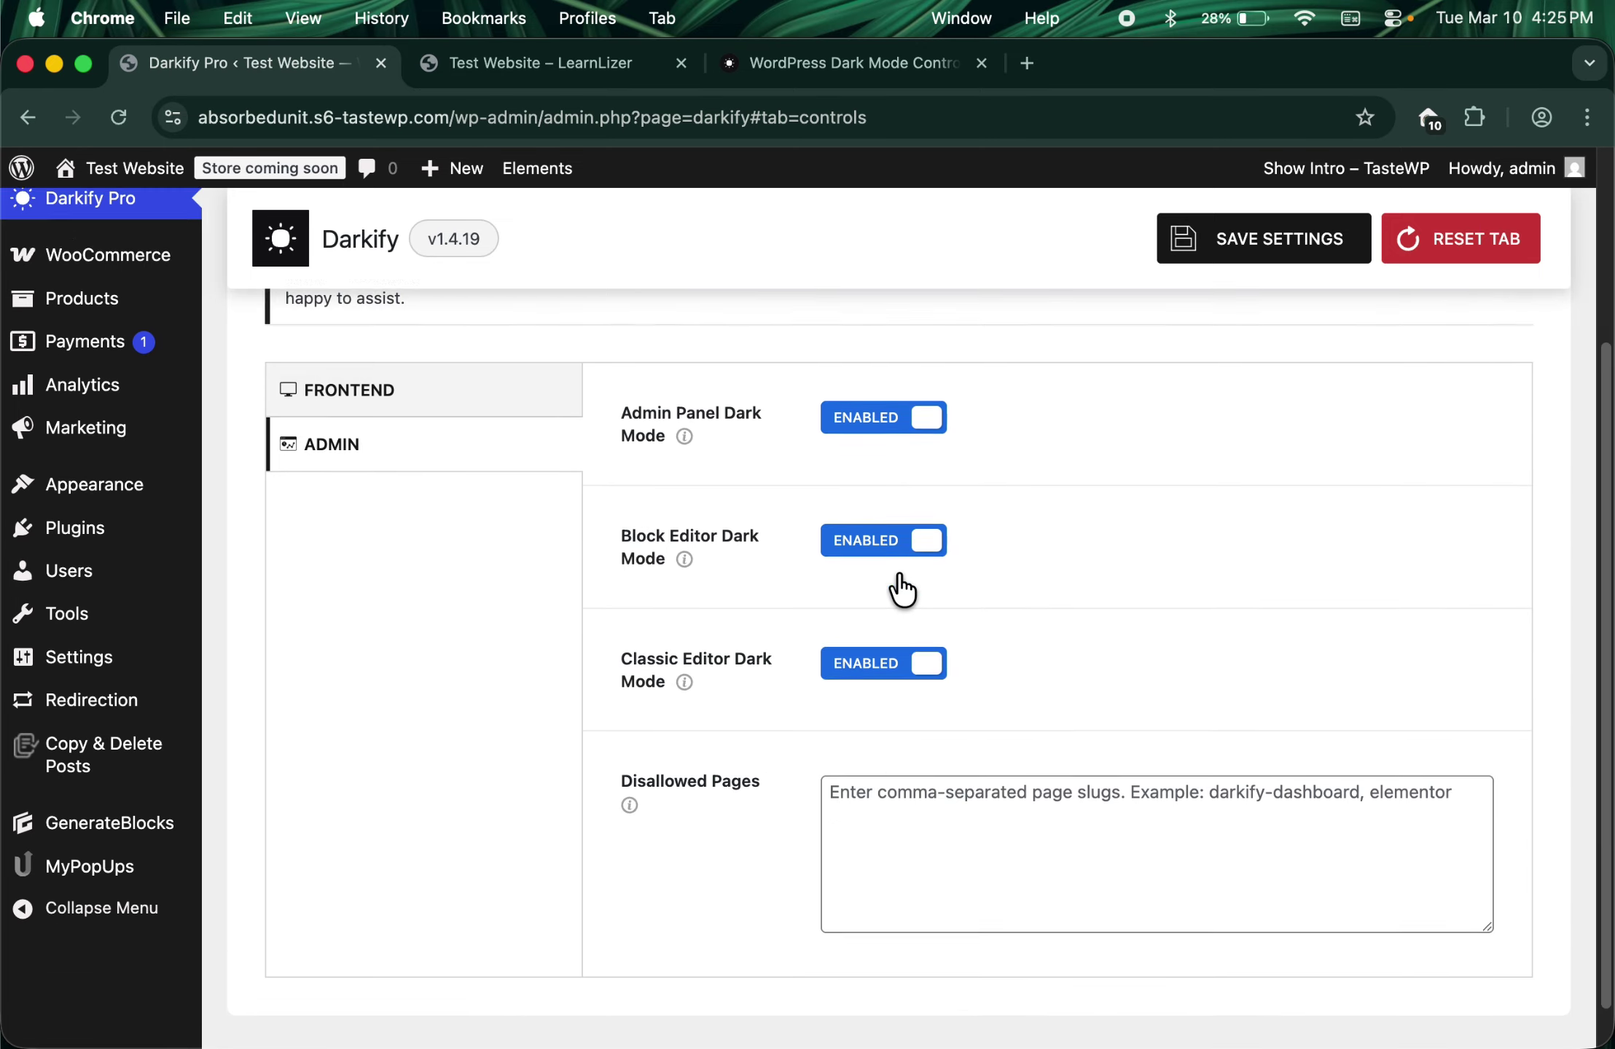
pyautogui.click(1236, 241)
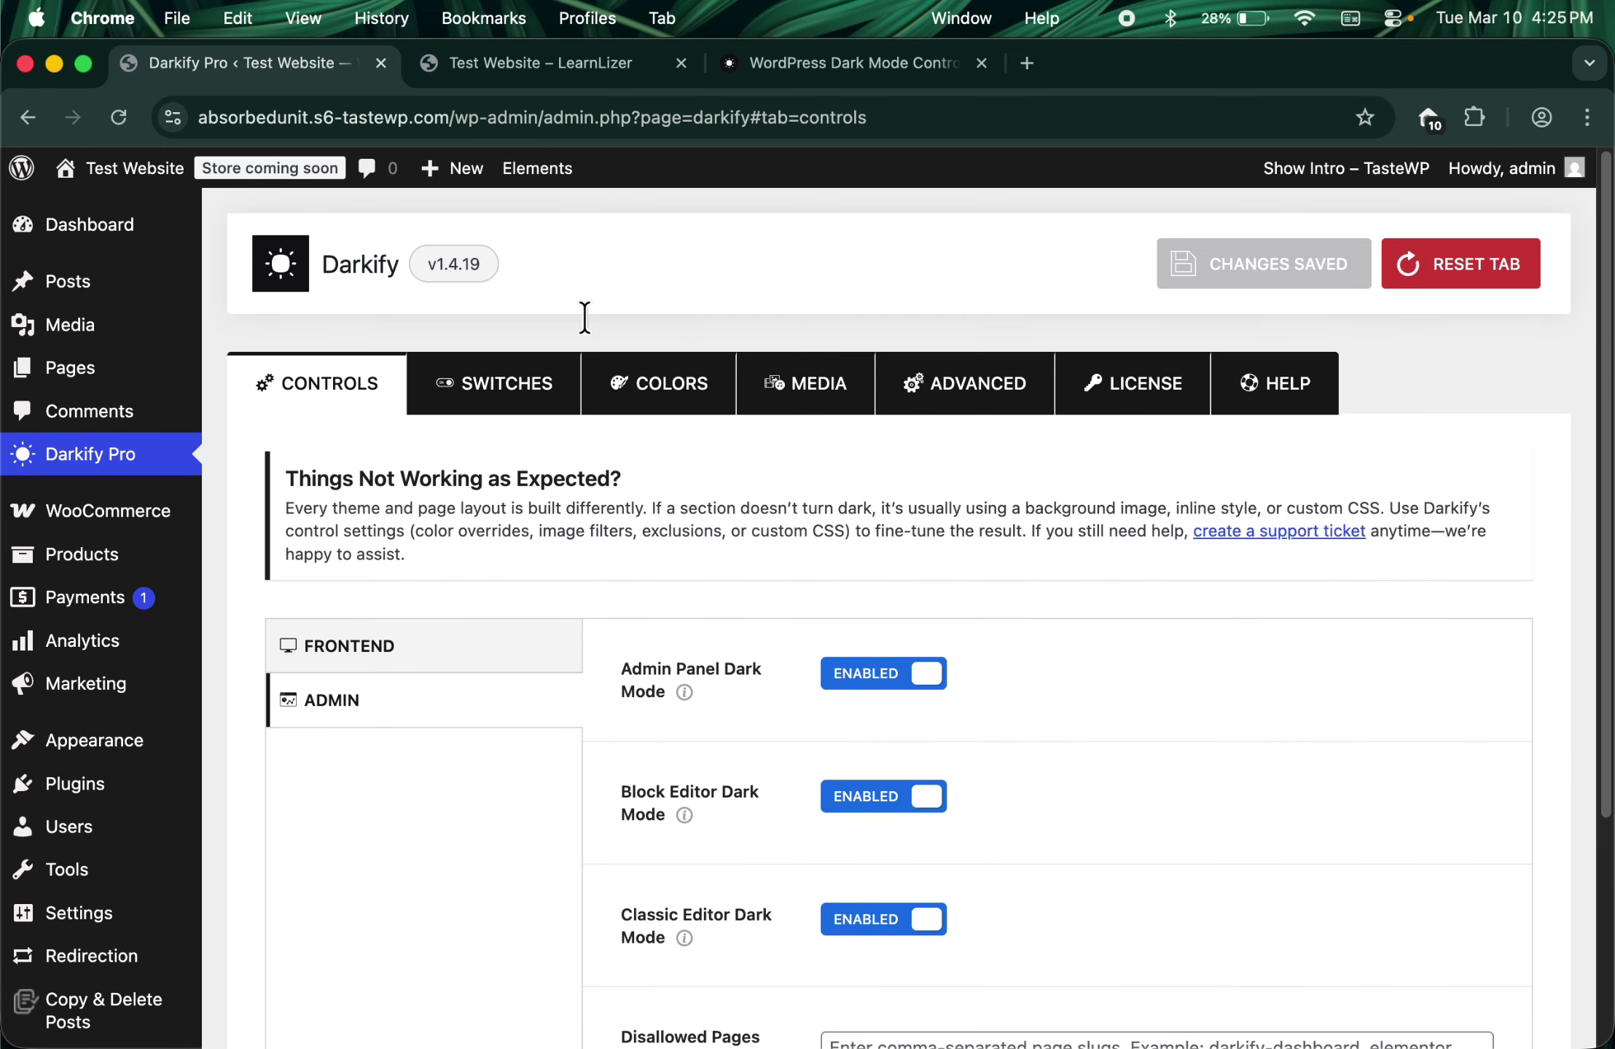
# Step: Reload the Darkify settings page, preview the admin area in dark mode, and switch it back to light mode
pyautogui.click(118, 117)
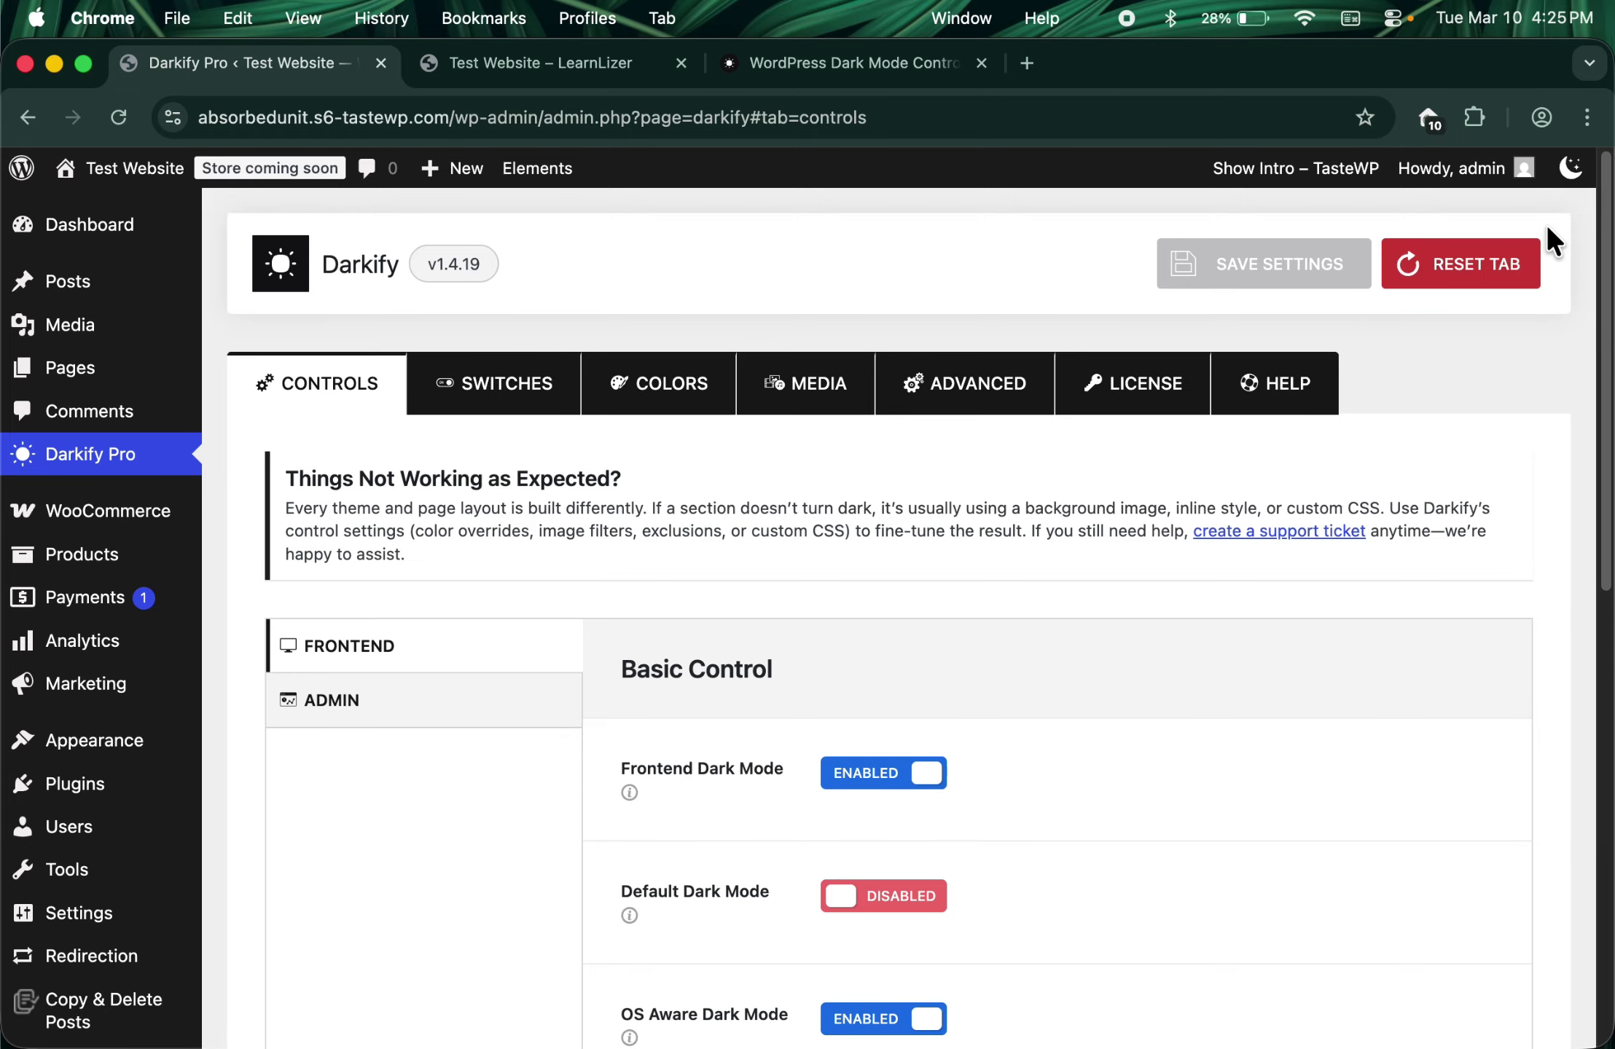
pyautogui.click(1570, 173)
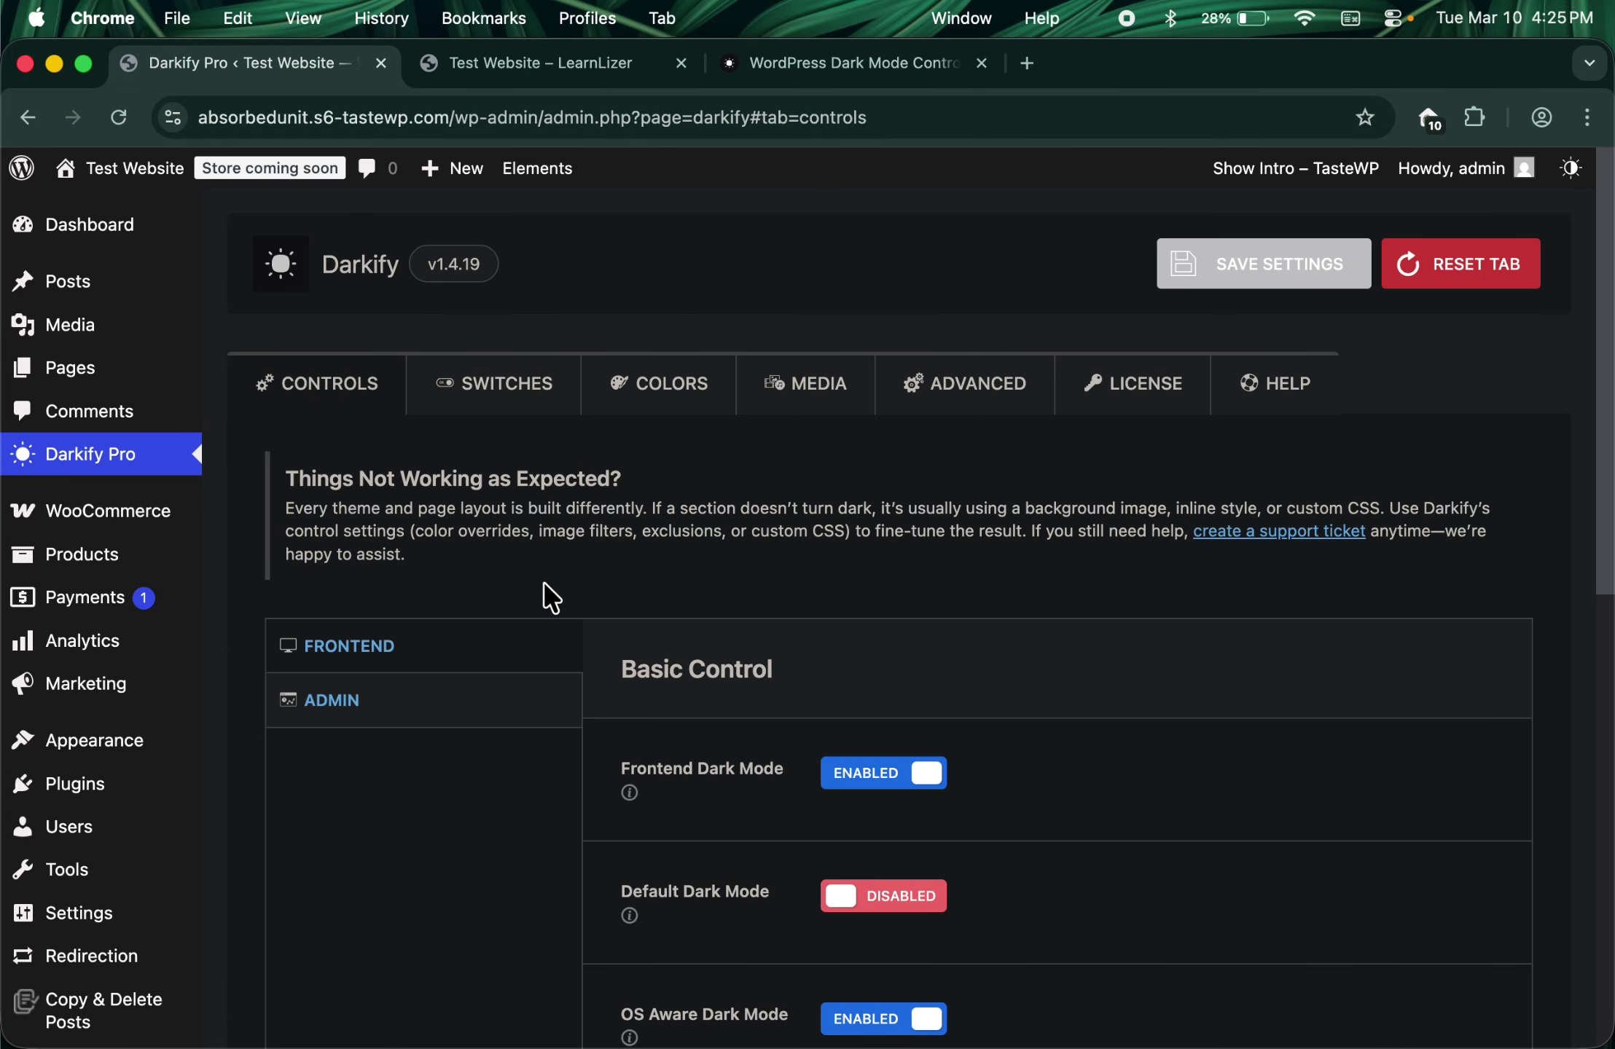
pyautogui.scroll(-2, 552, 597)
pyautogui.scroll(2, 552, 597)
pyautogui.scroll(-10, 551, 597)
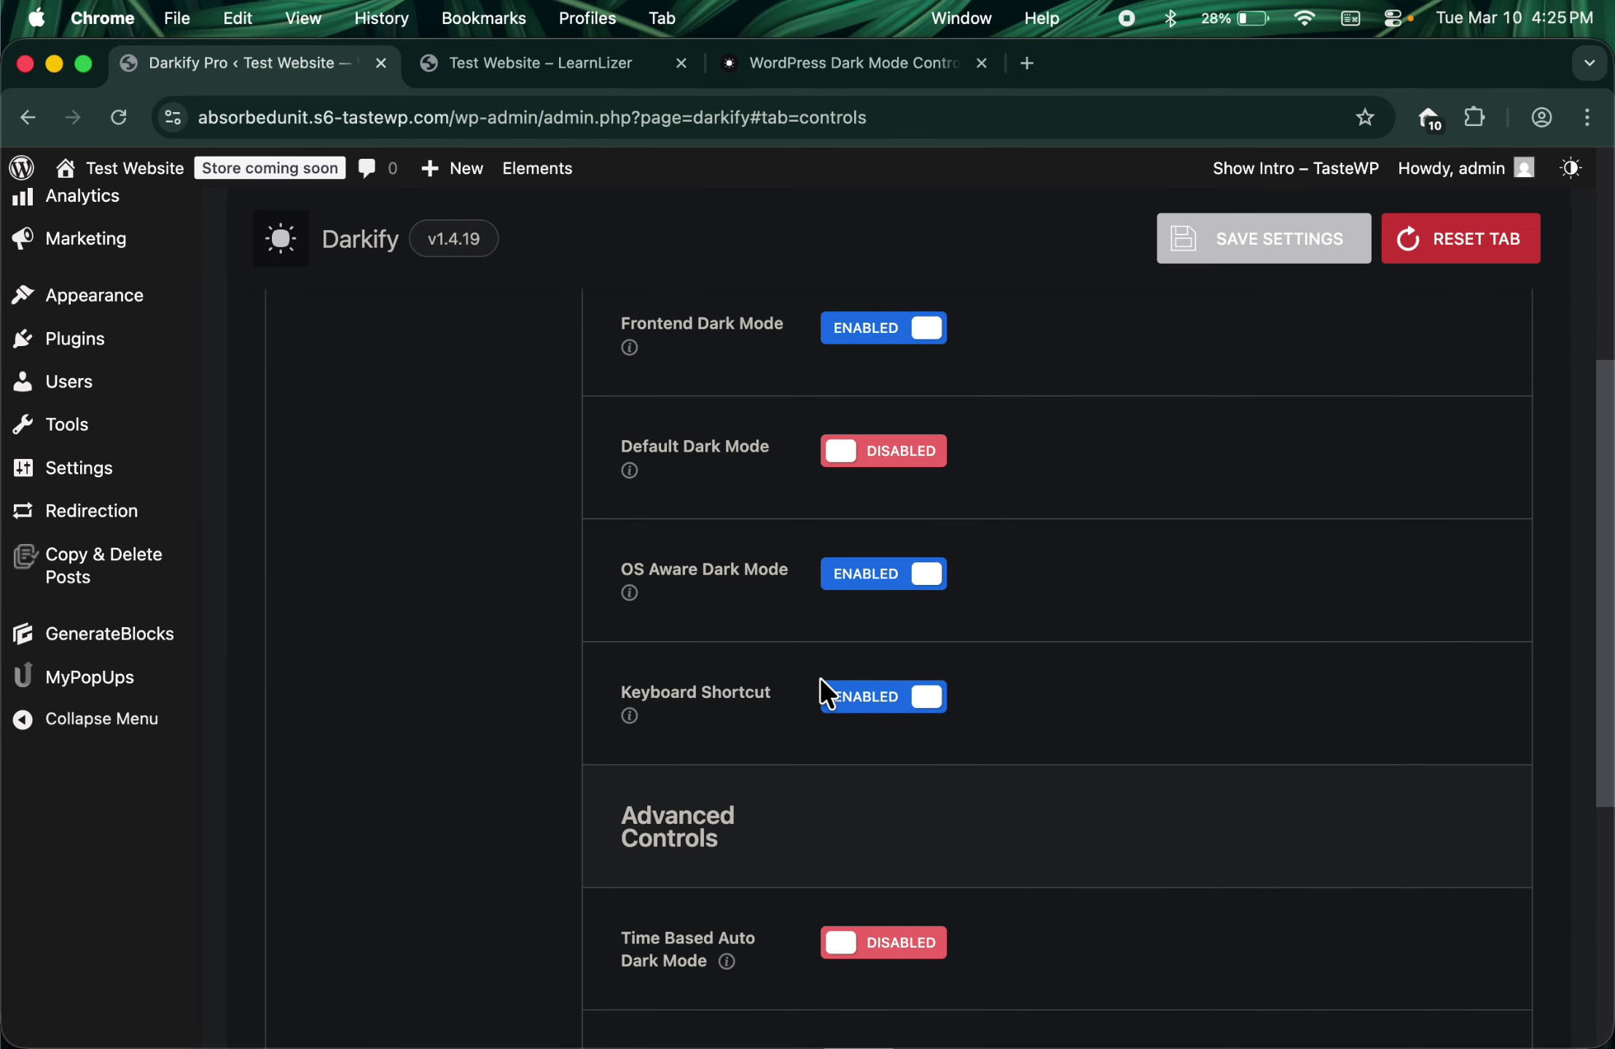
pyautogui.scroll(5, 822, 691)
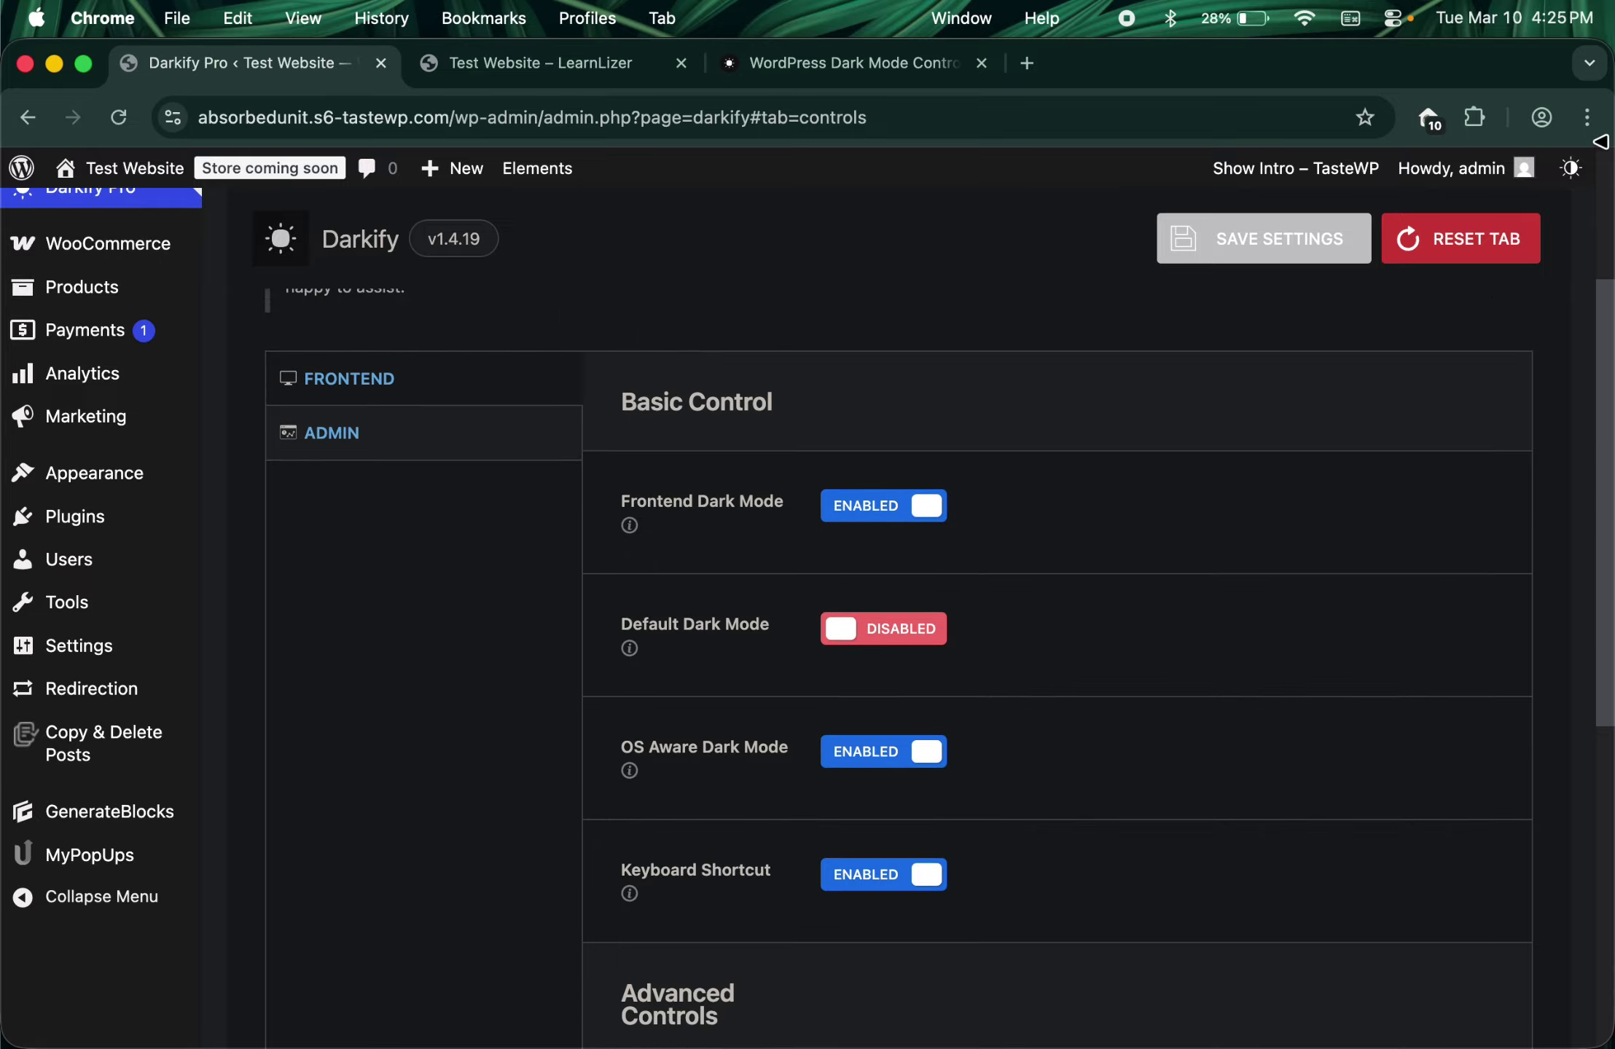
pyautogui.click(1574, 175)
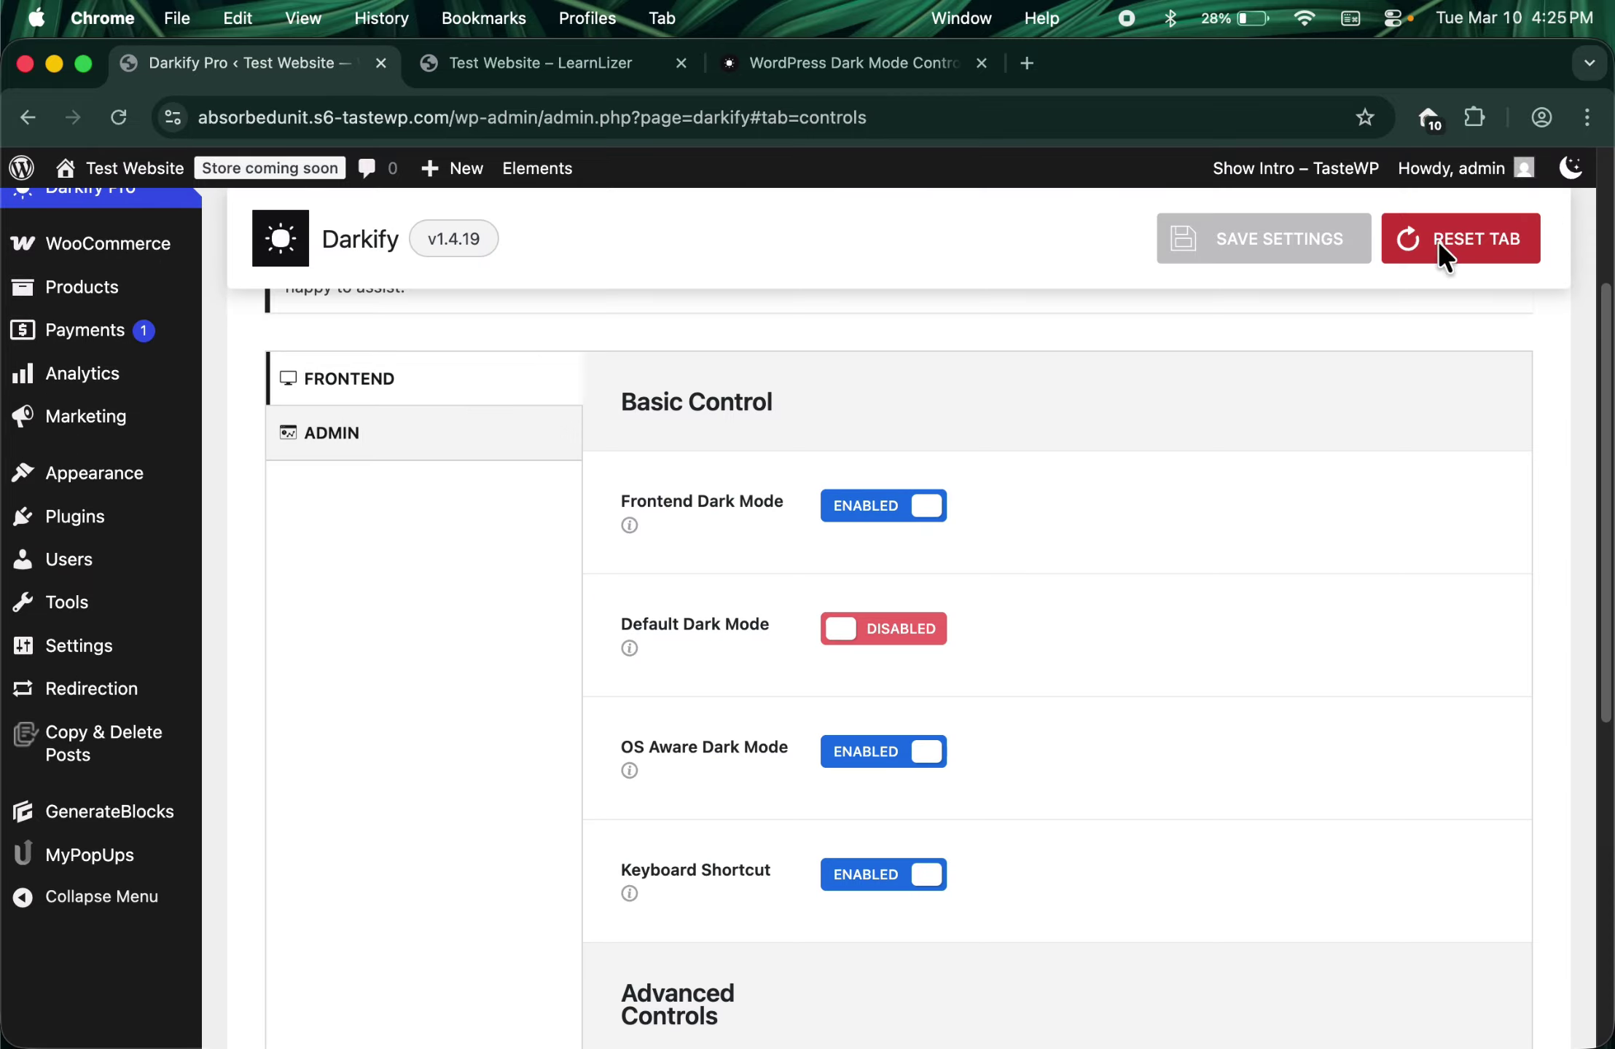
# Step: Review the frontend Basic Control options, reading the help for Default Dark Mode and Keyboard Shortcut
pyautogui.scroll(1, 1104, 532)
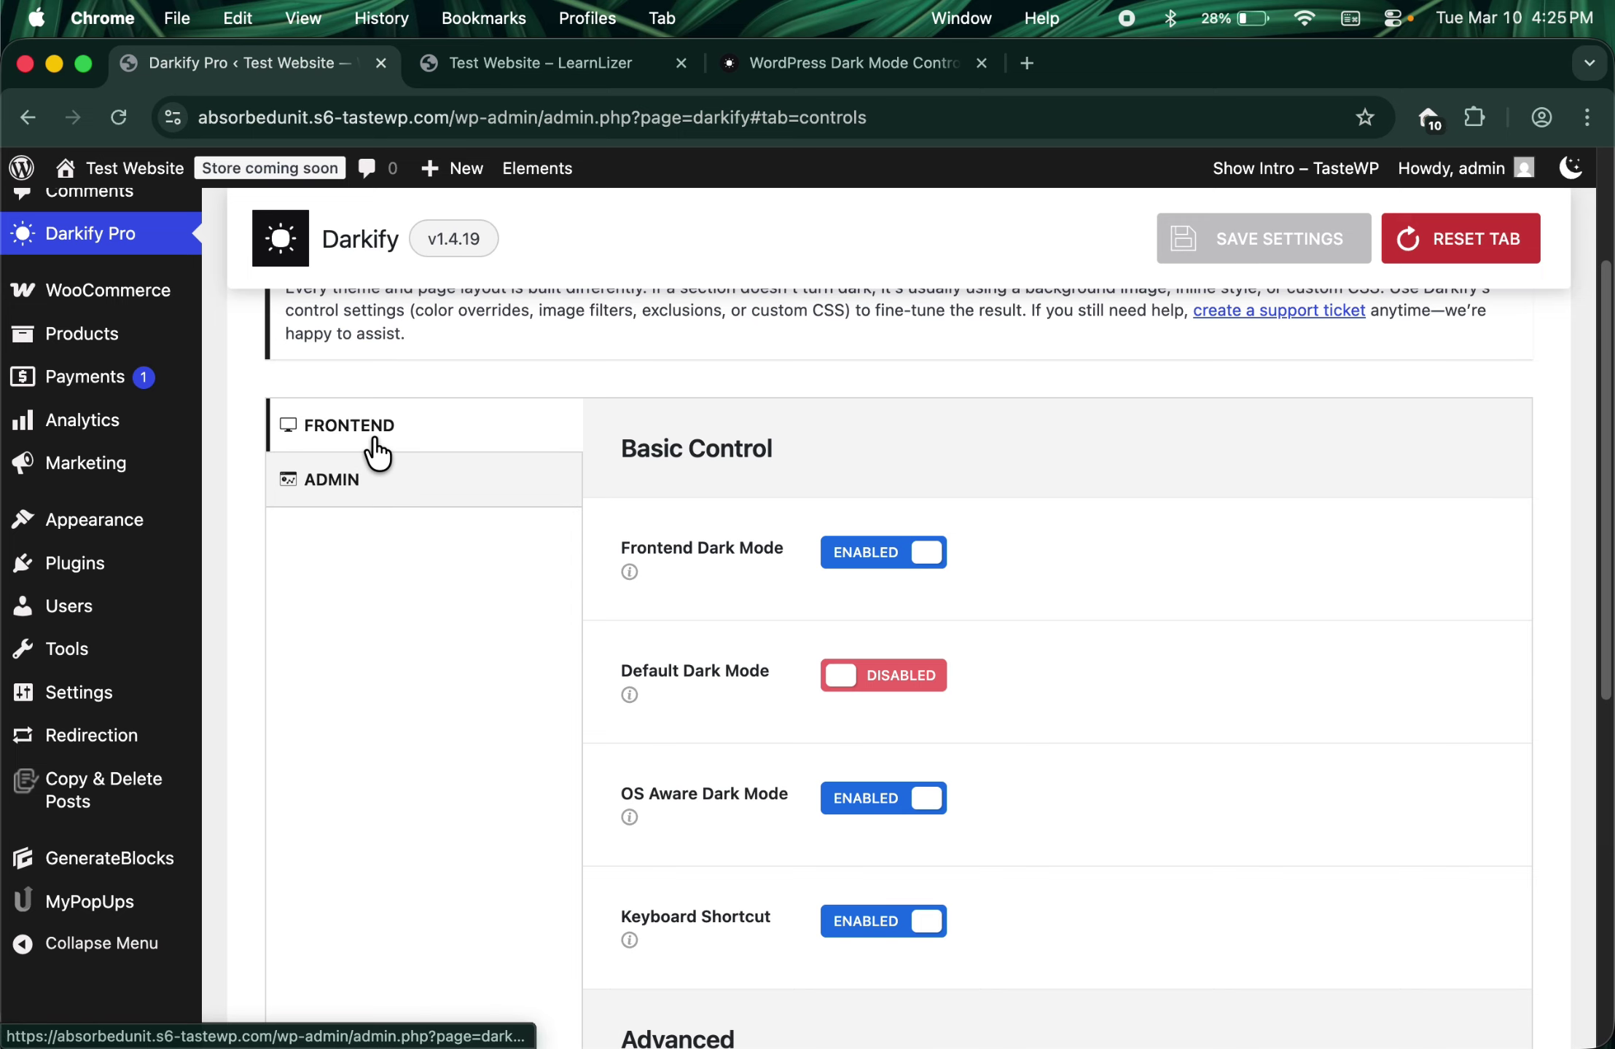
pyautogui.scroll(-2, 904, 474)
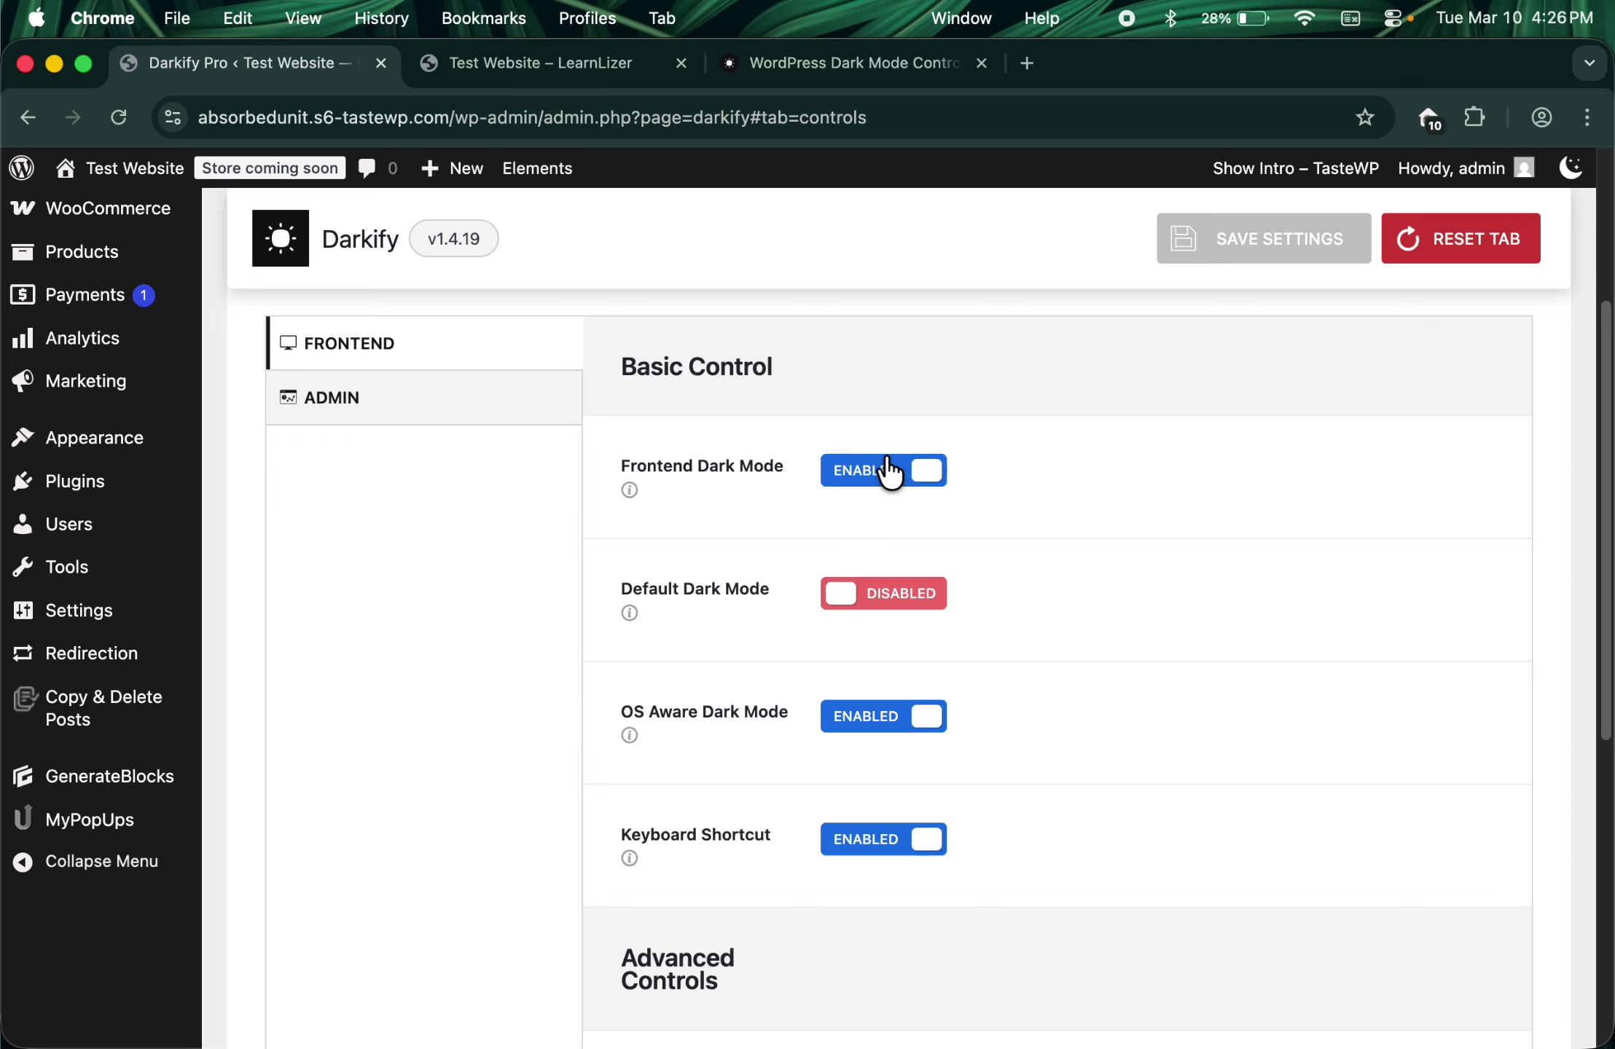
pyautogui.scroll(-2, 889, 470)
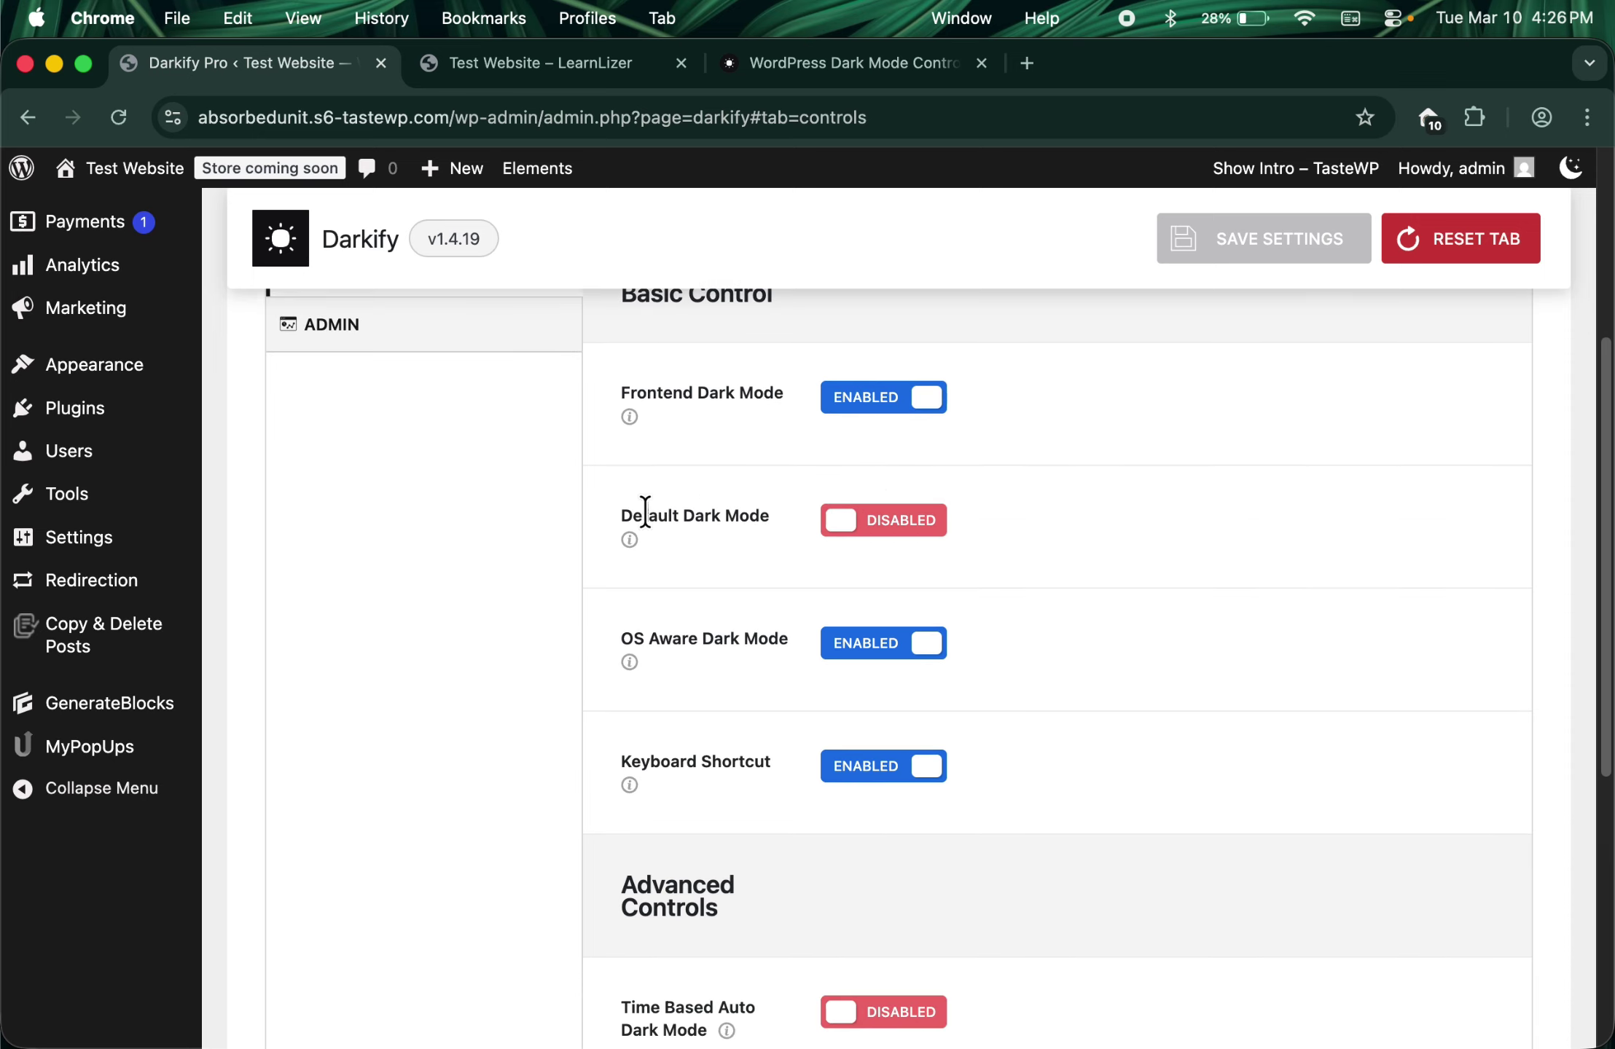
pyautogui.scroll(-1, 645, 510)
pyautogui.moveTo(633, 499)
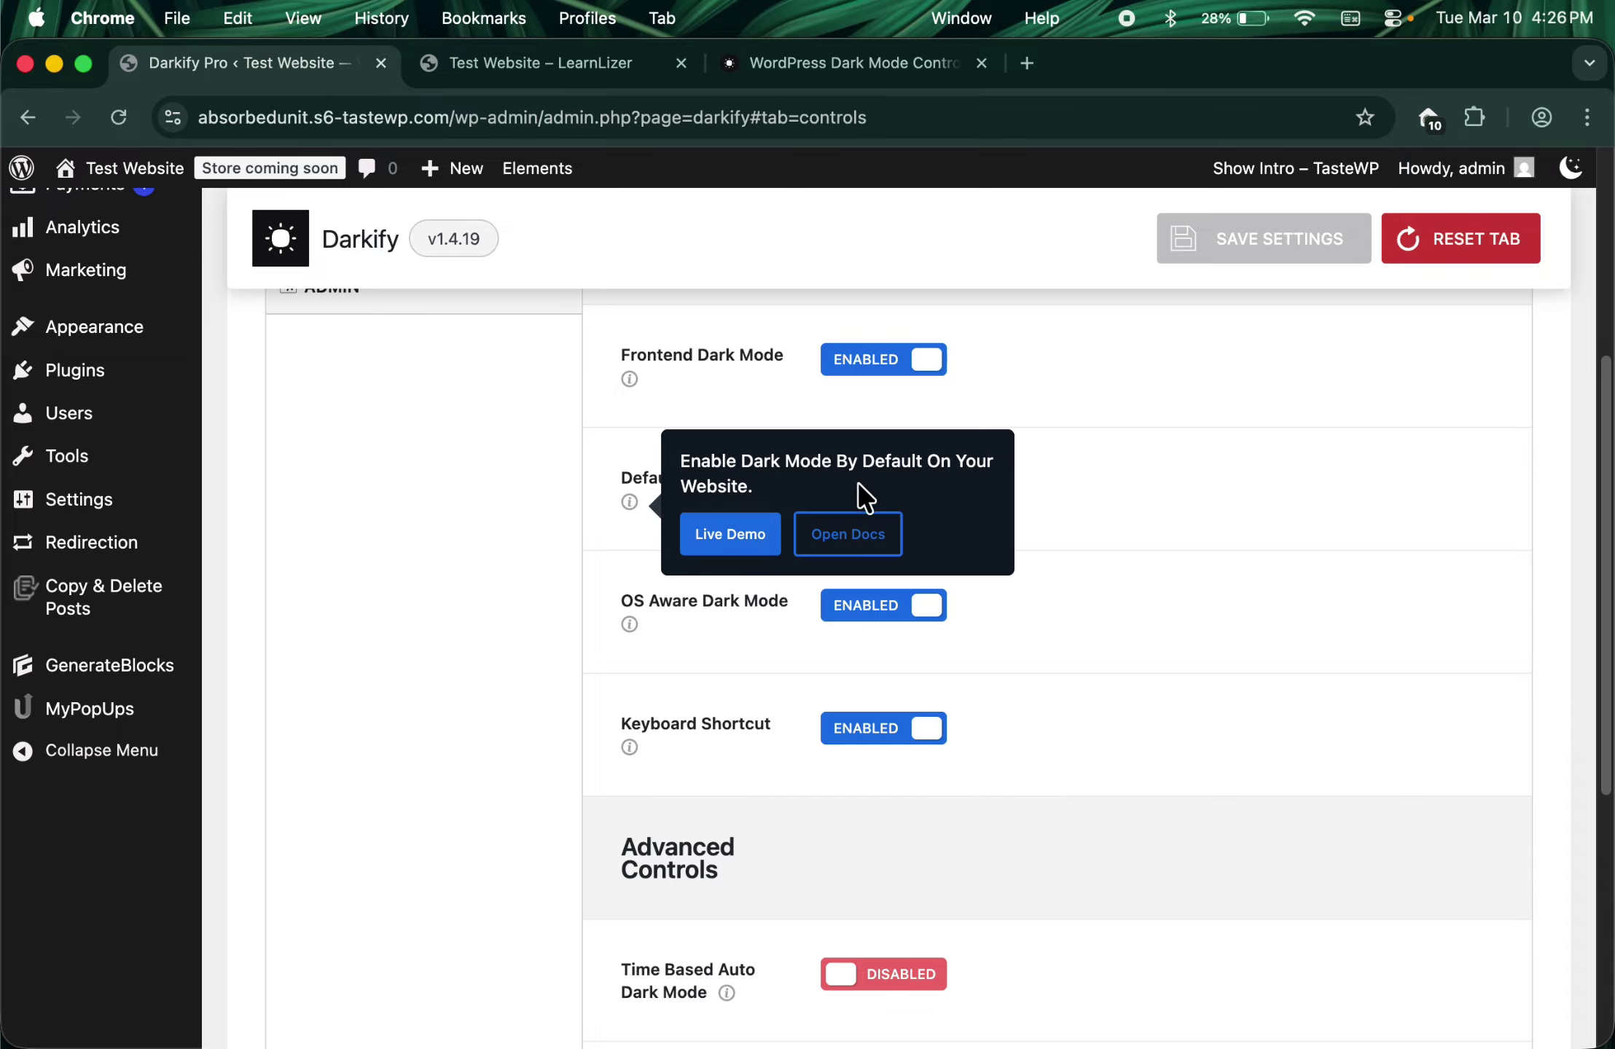
pyautogui.click(494, 535)
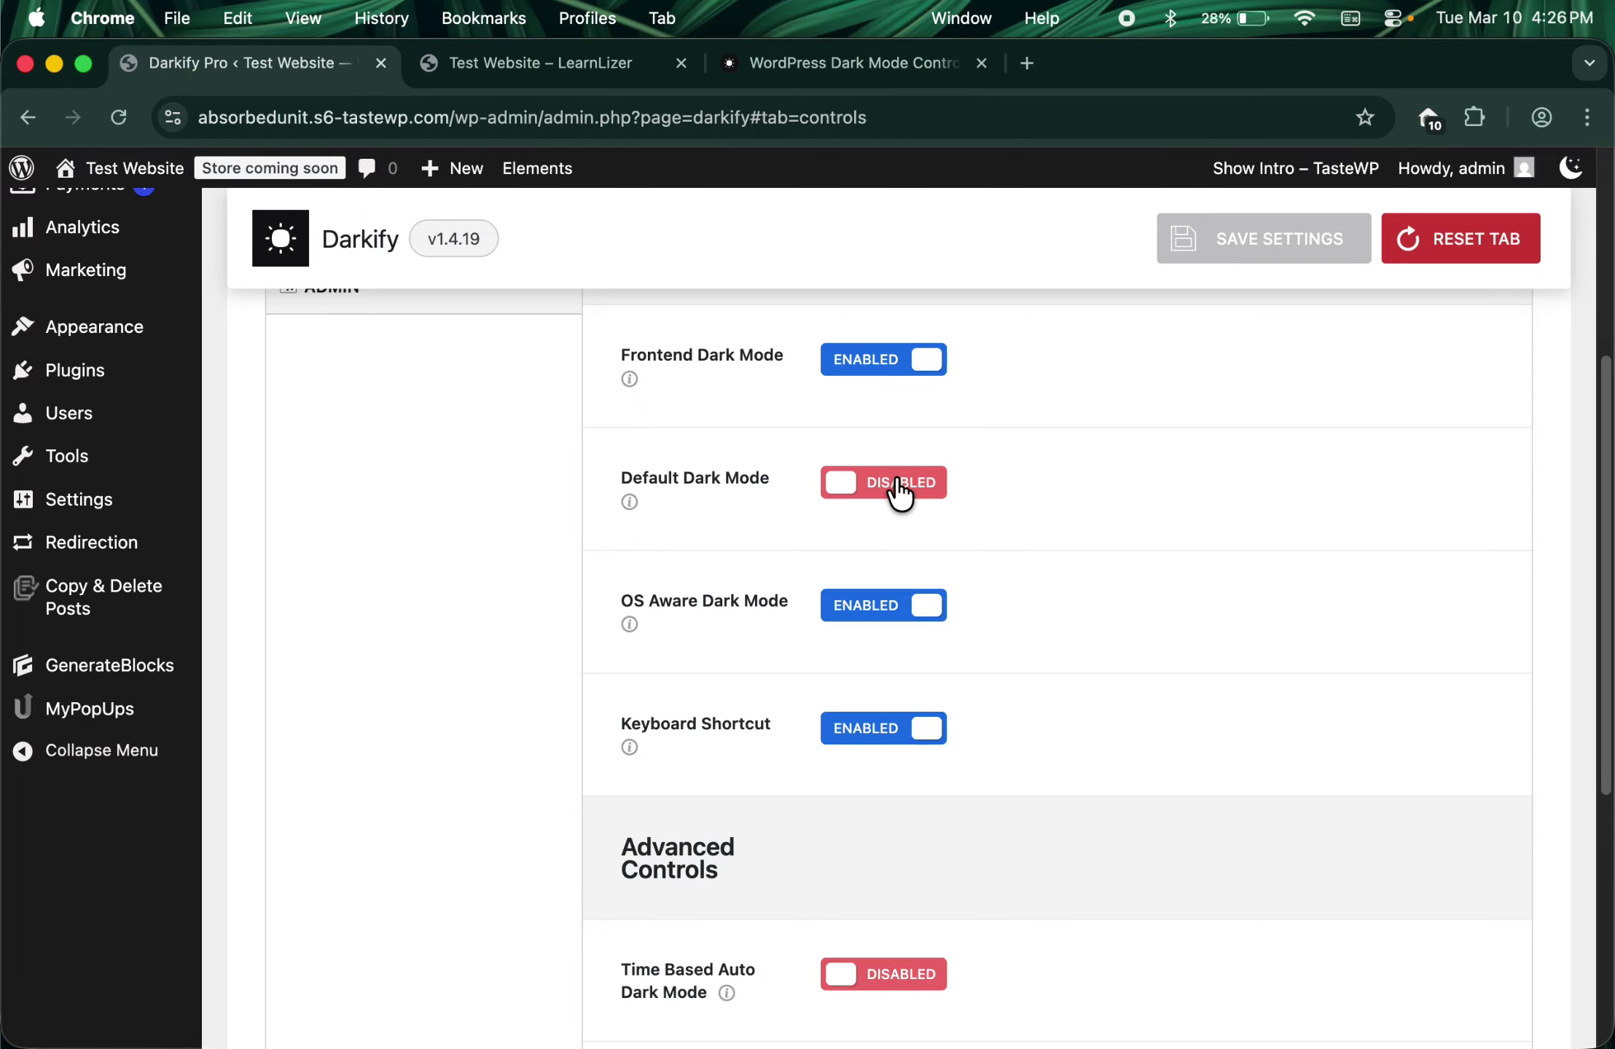
pyautogui.scroll(-2, 789, 551)
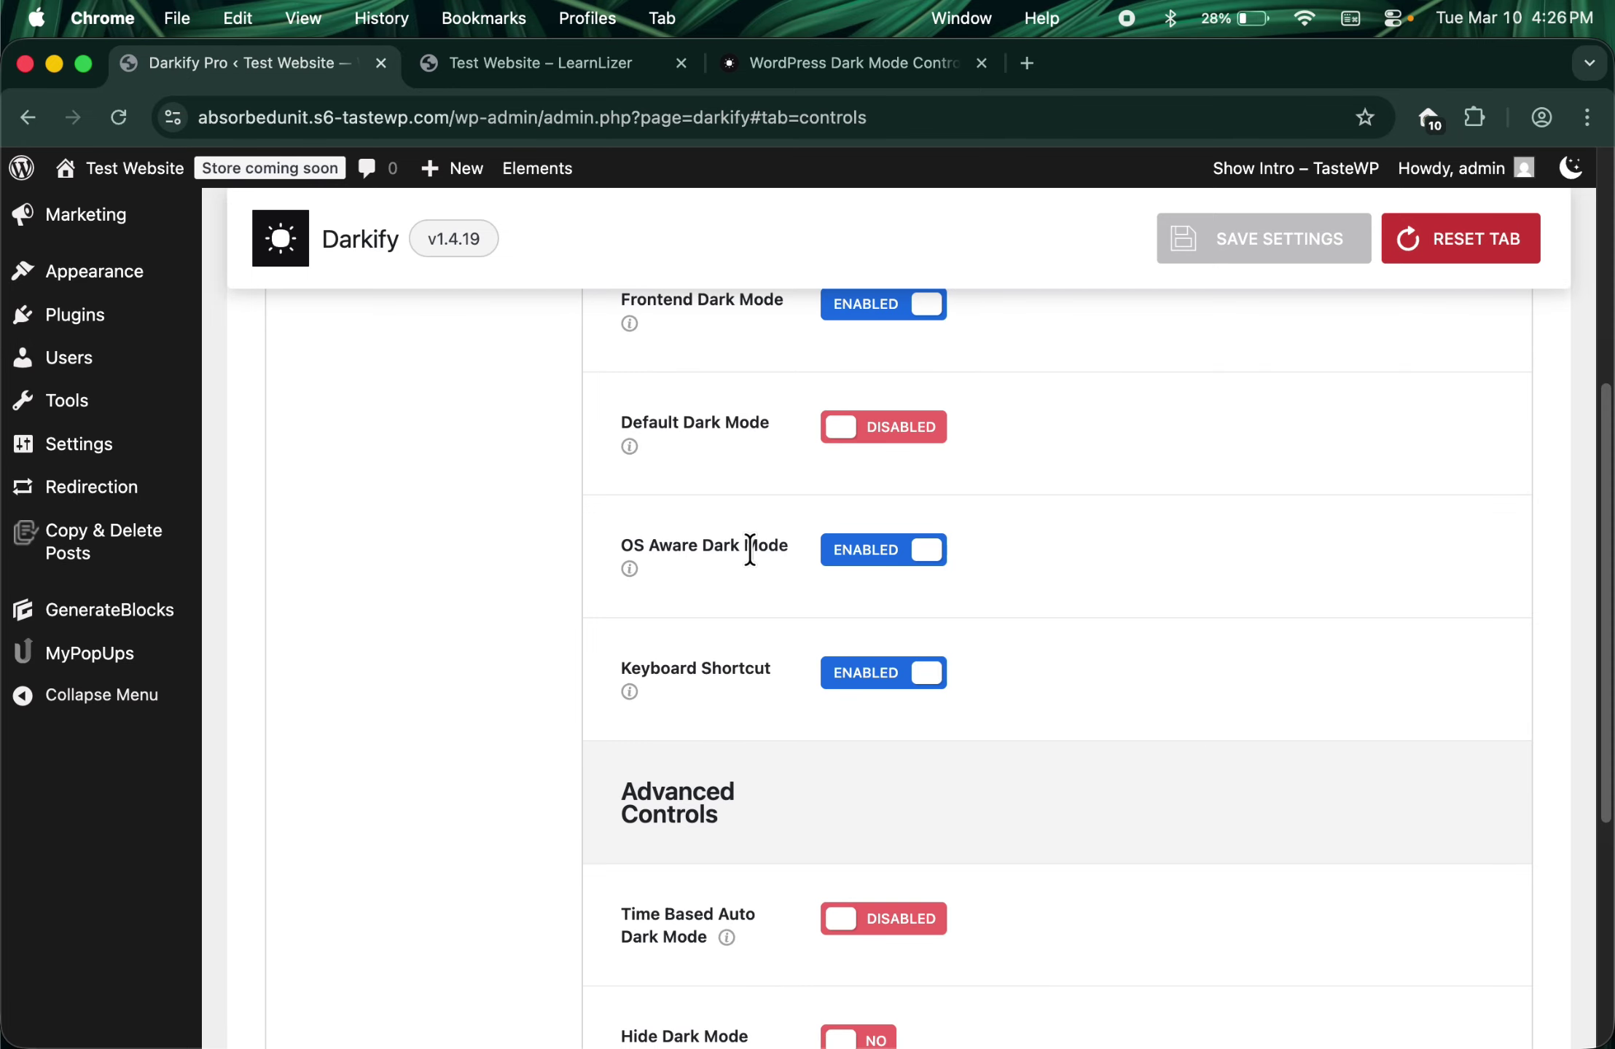
pyautogui.scroll(1, 749, 550)
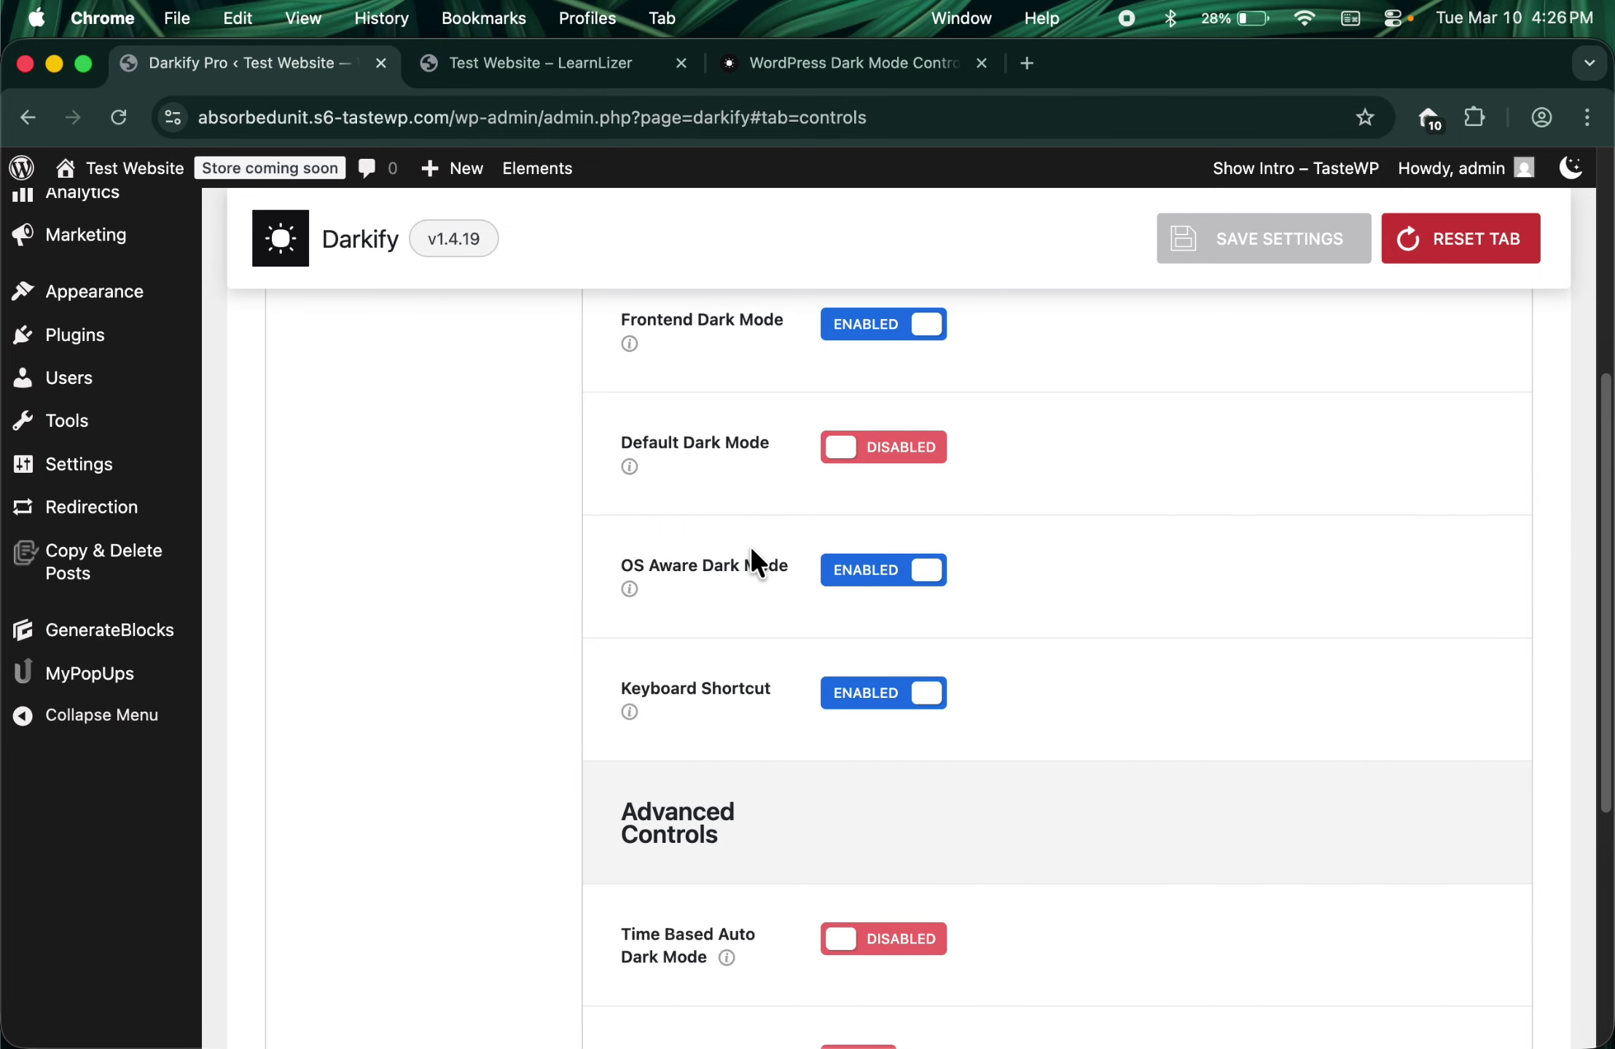
pyautogui.scroll(-4, 750, 554)
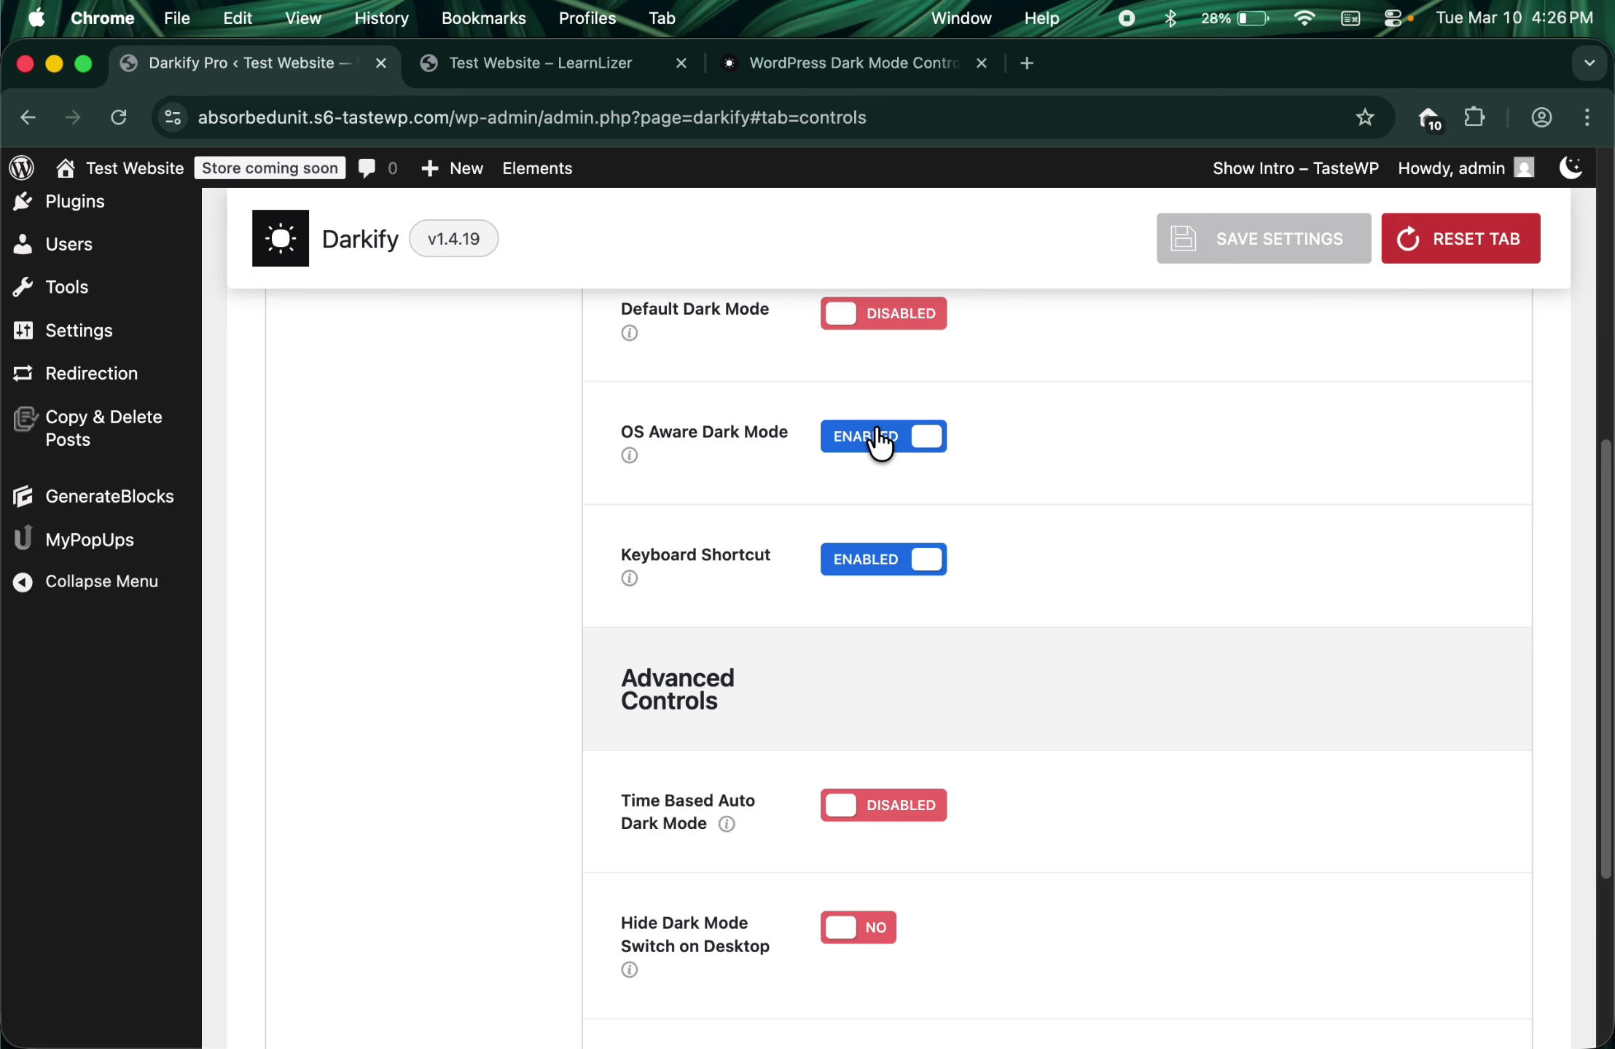
pyautogui.scroll(-1, 878, 441)
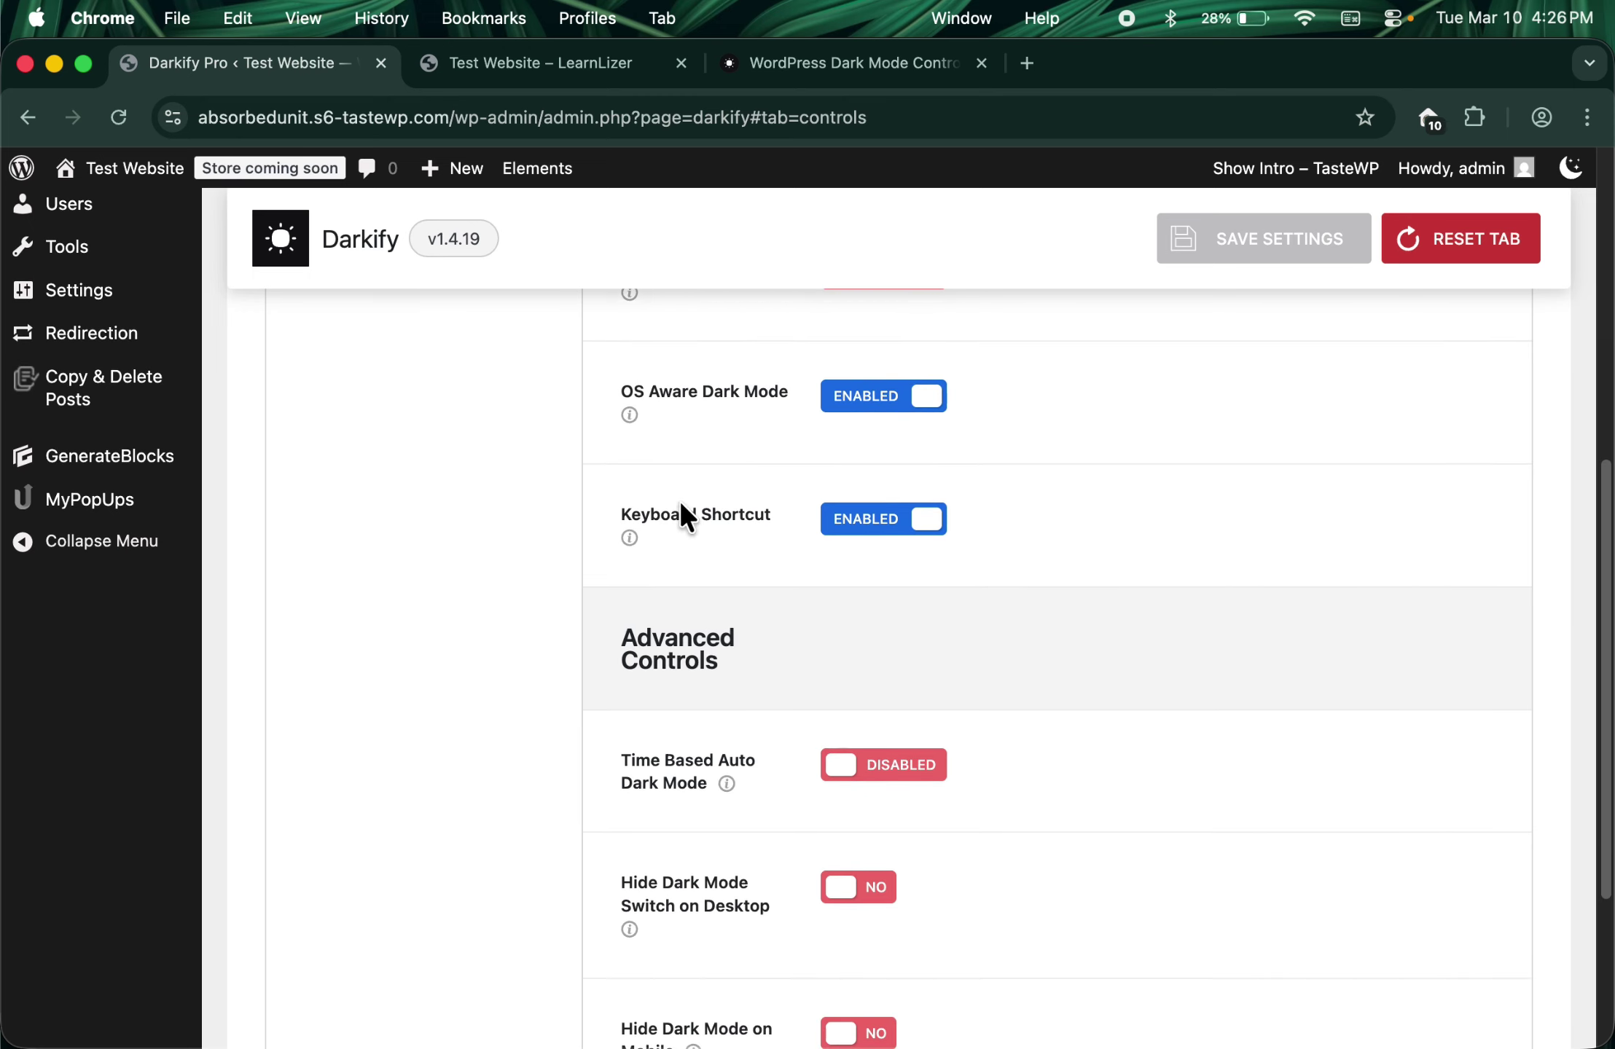
pyautogui.rightClick(857, 502)
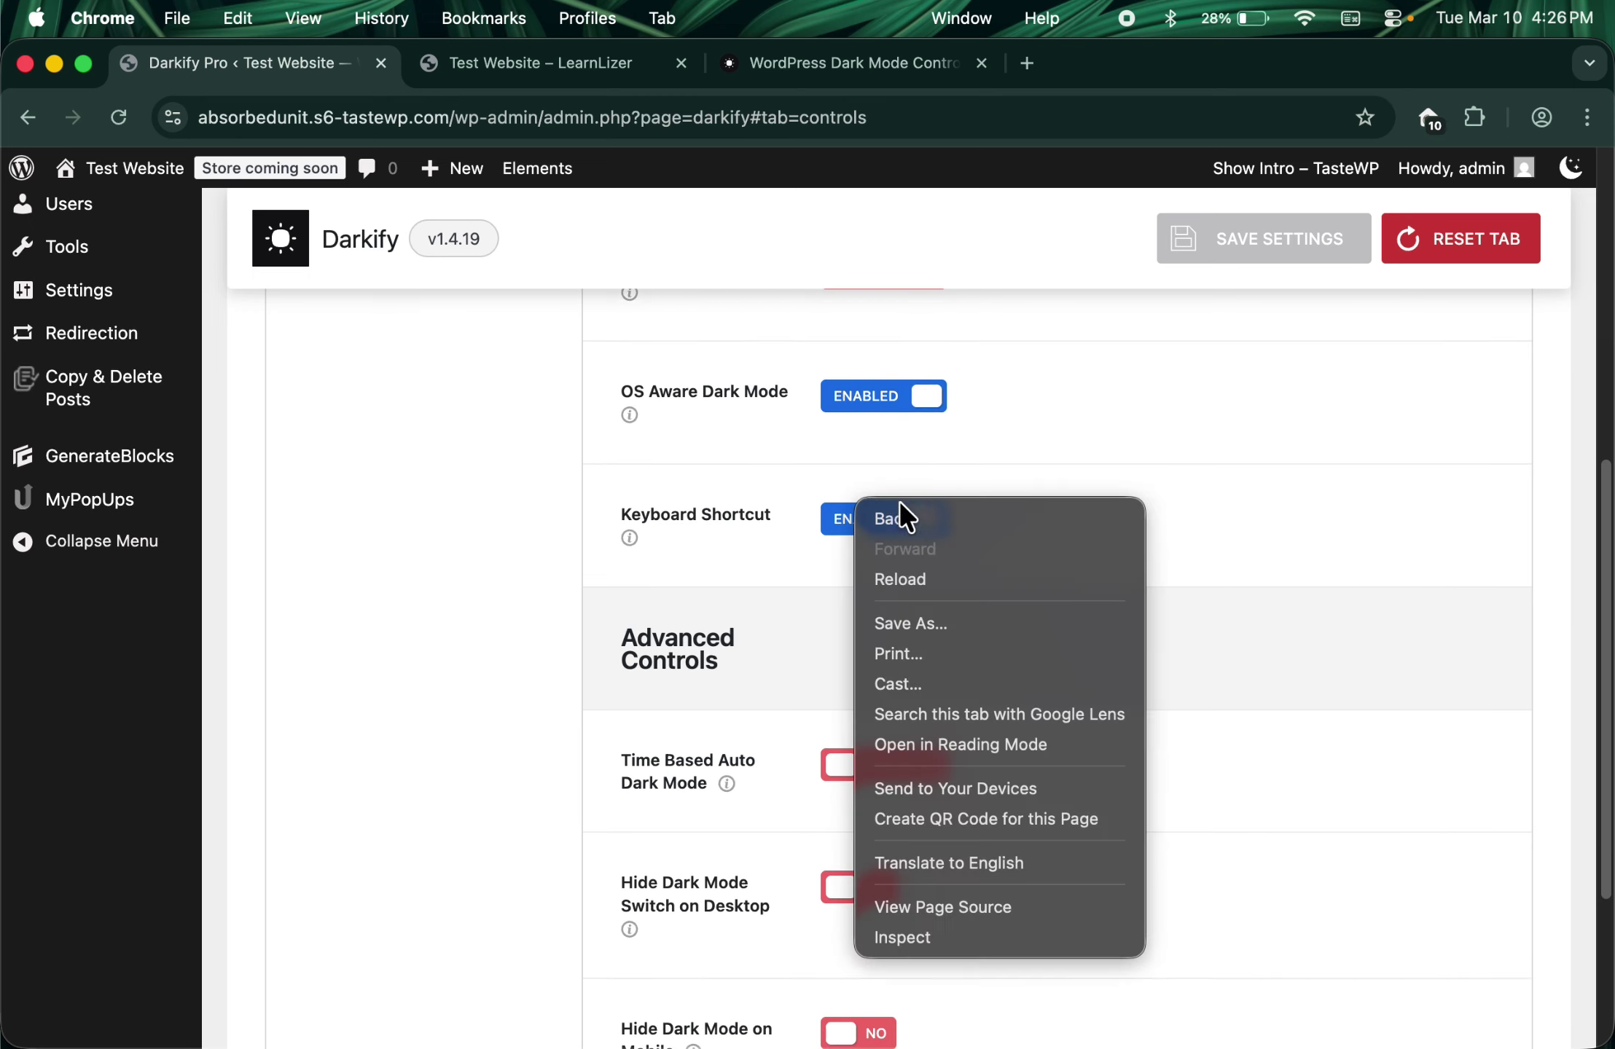
pyautogui.click(736, 519)
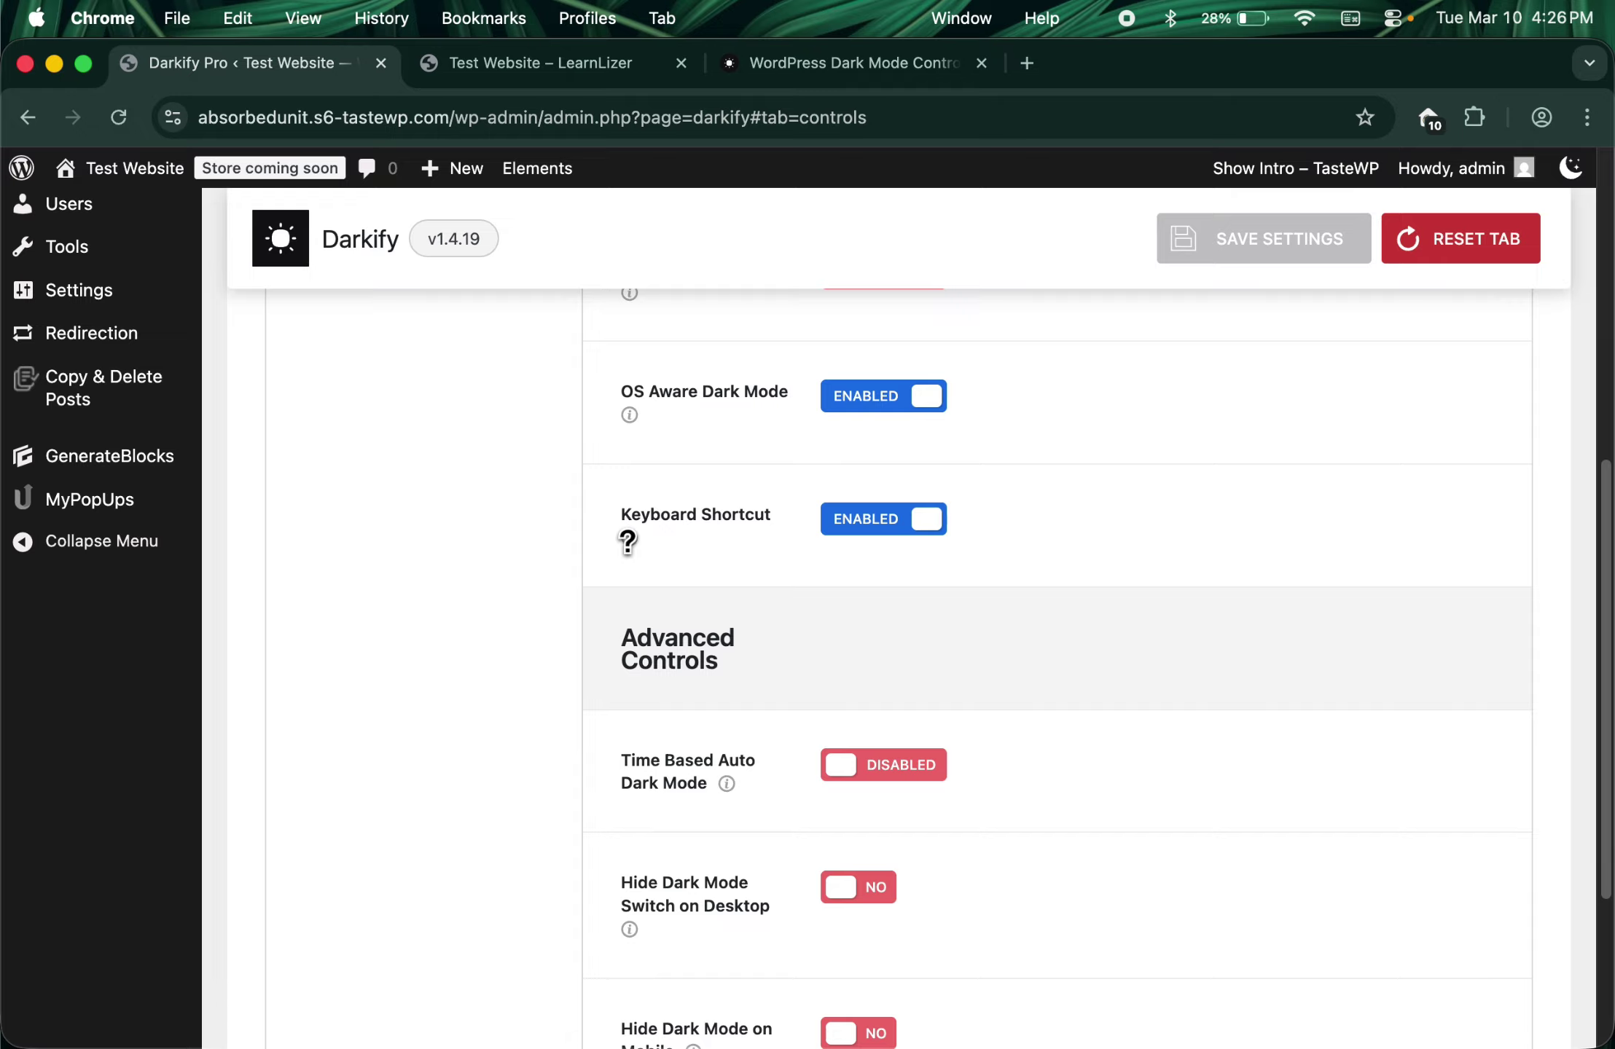
pyautogui.moveTo(631, 531)
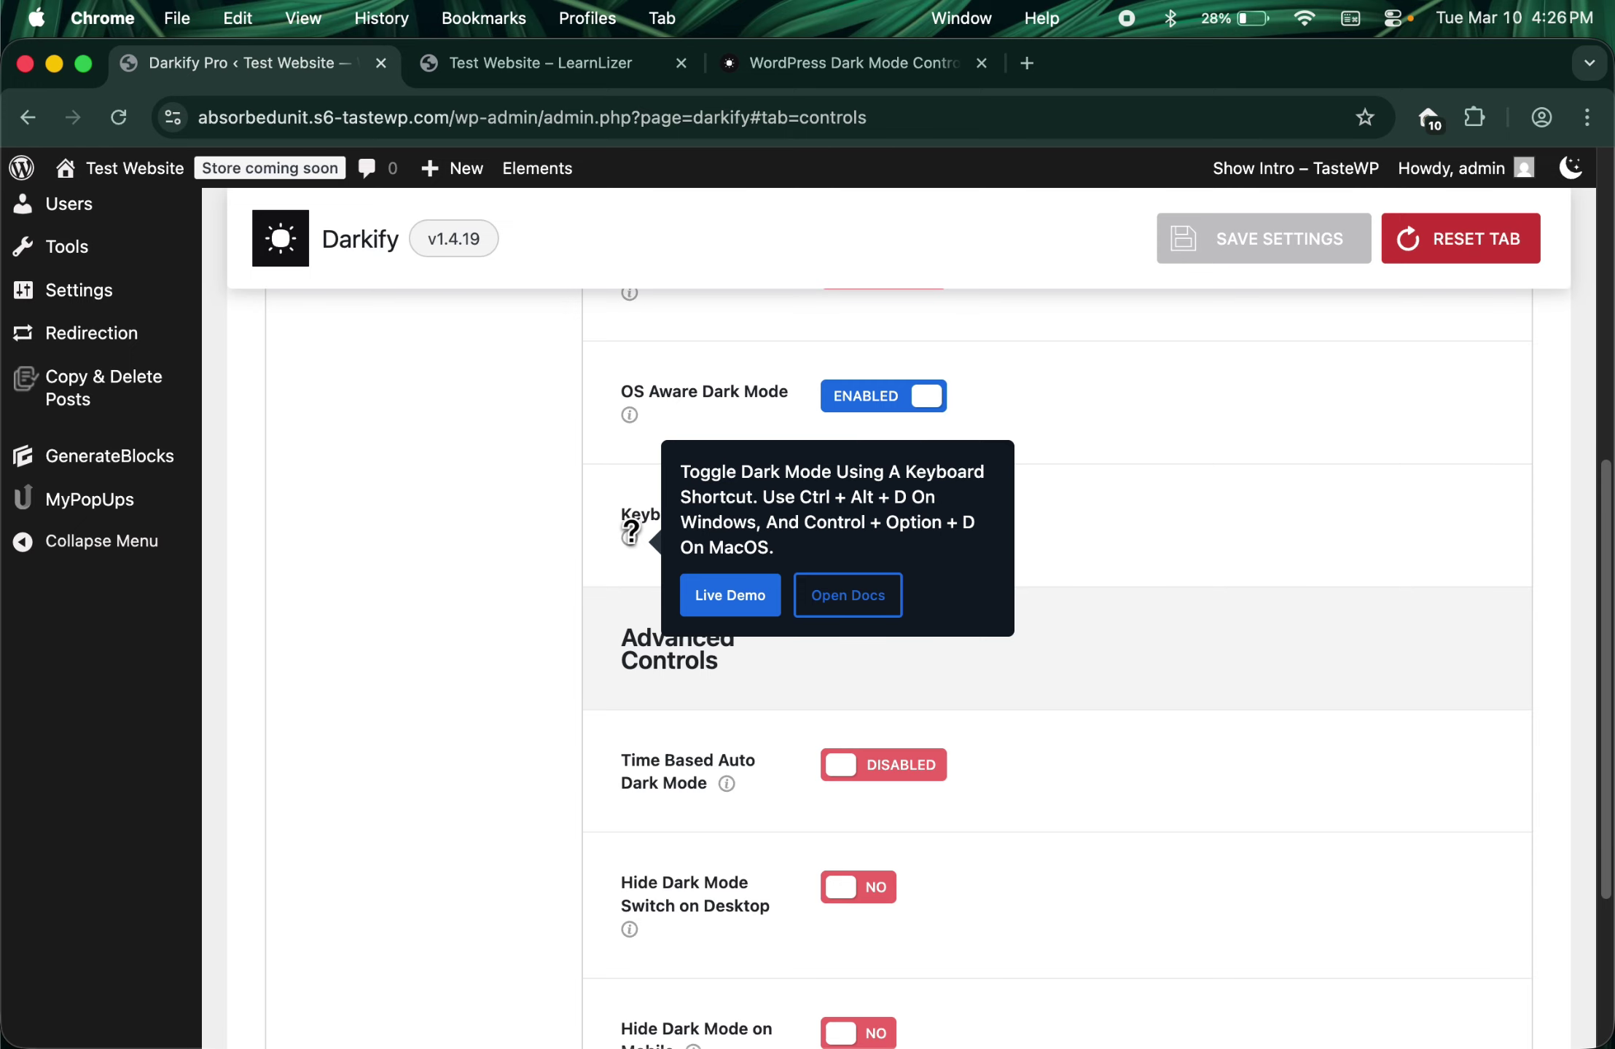
# Step: Reload the Test Website home page and test its floating dark mode switch, leaving the page in dark mode
pyautogui.scroll(3, 630, 532)
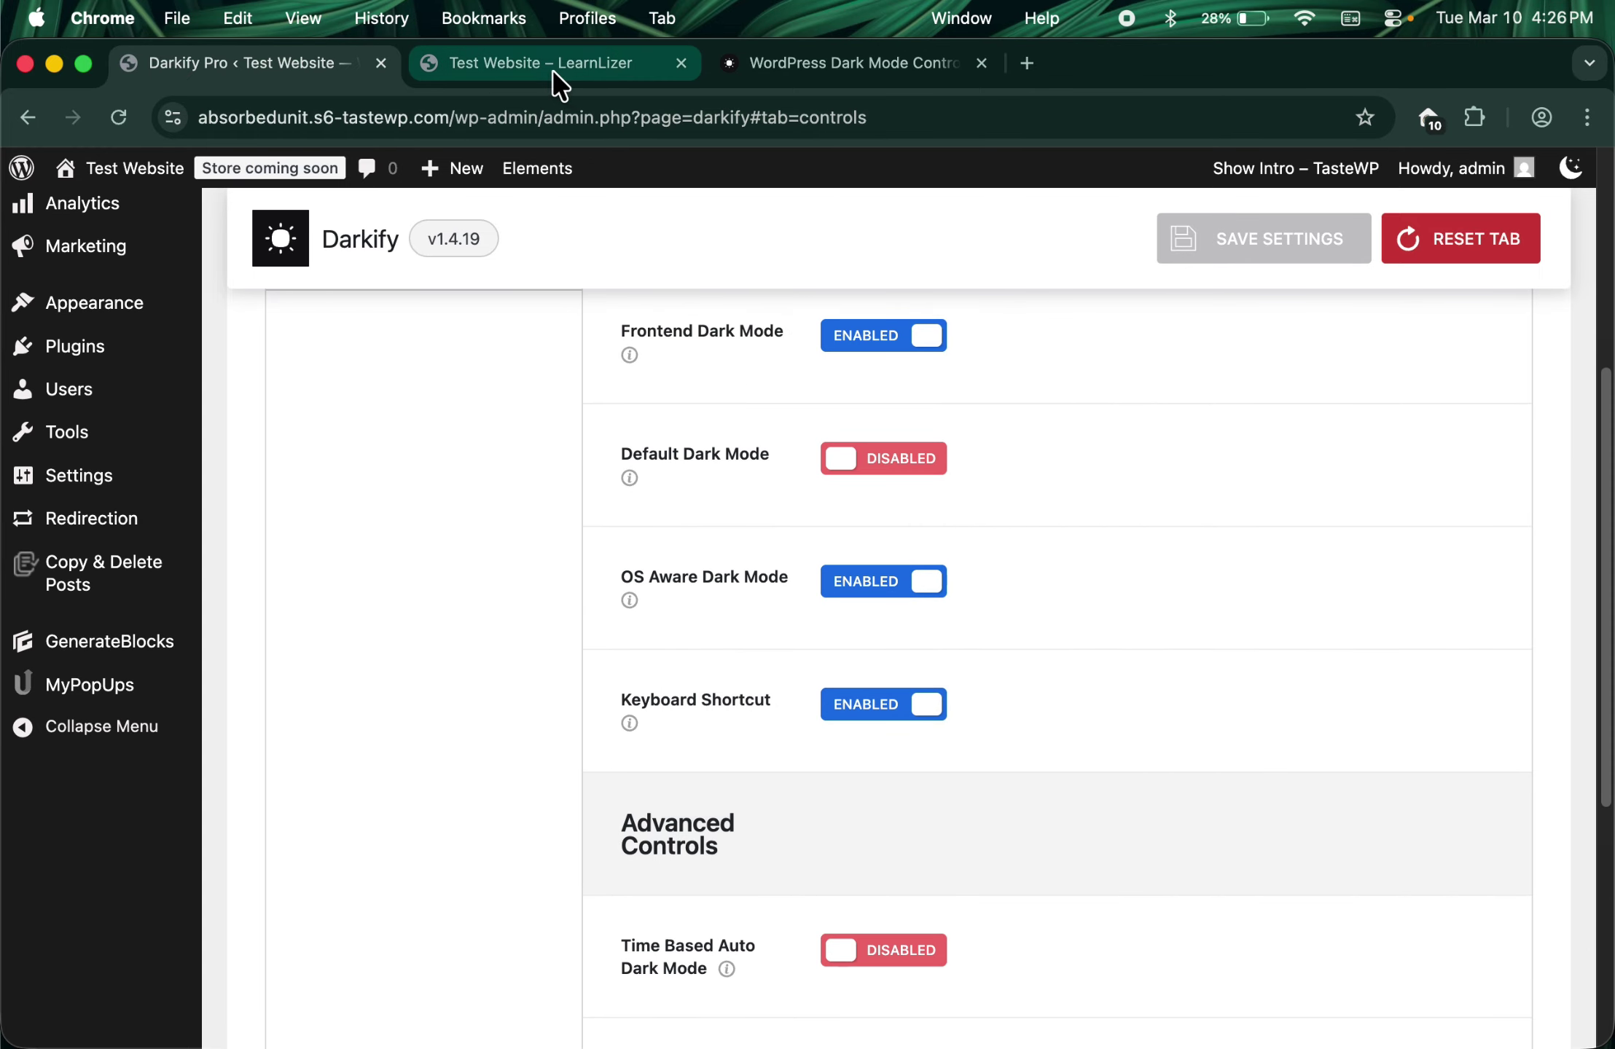
pyautogui.click(551, 69)
pyautogui.click(119, 117)
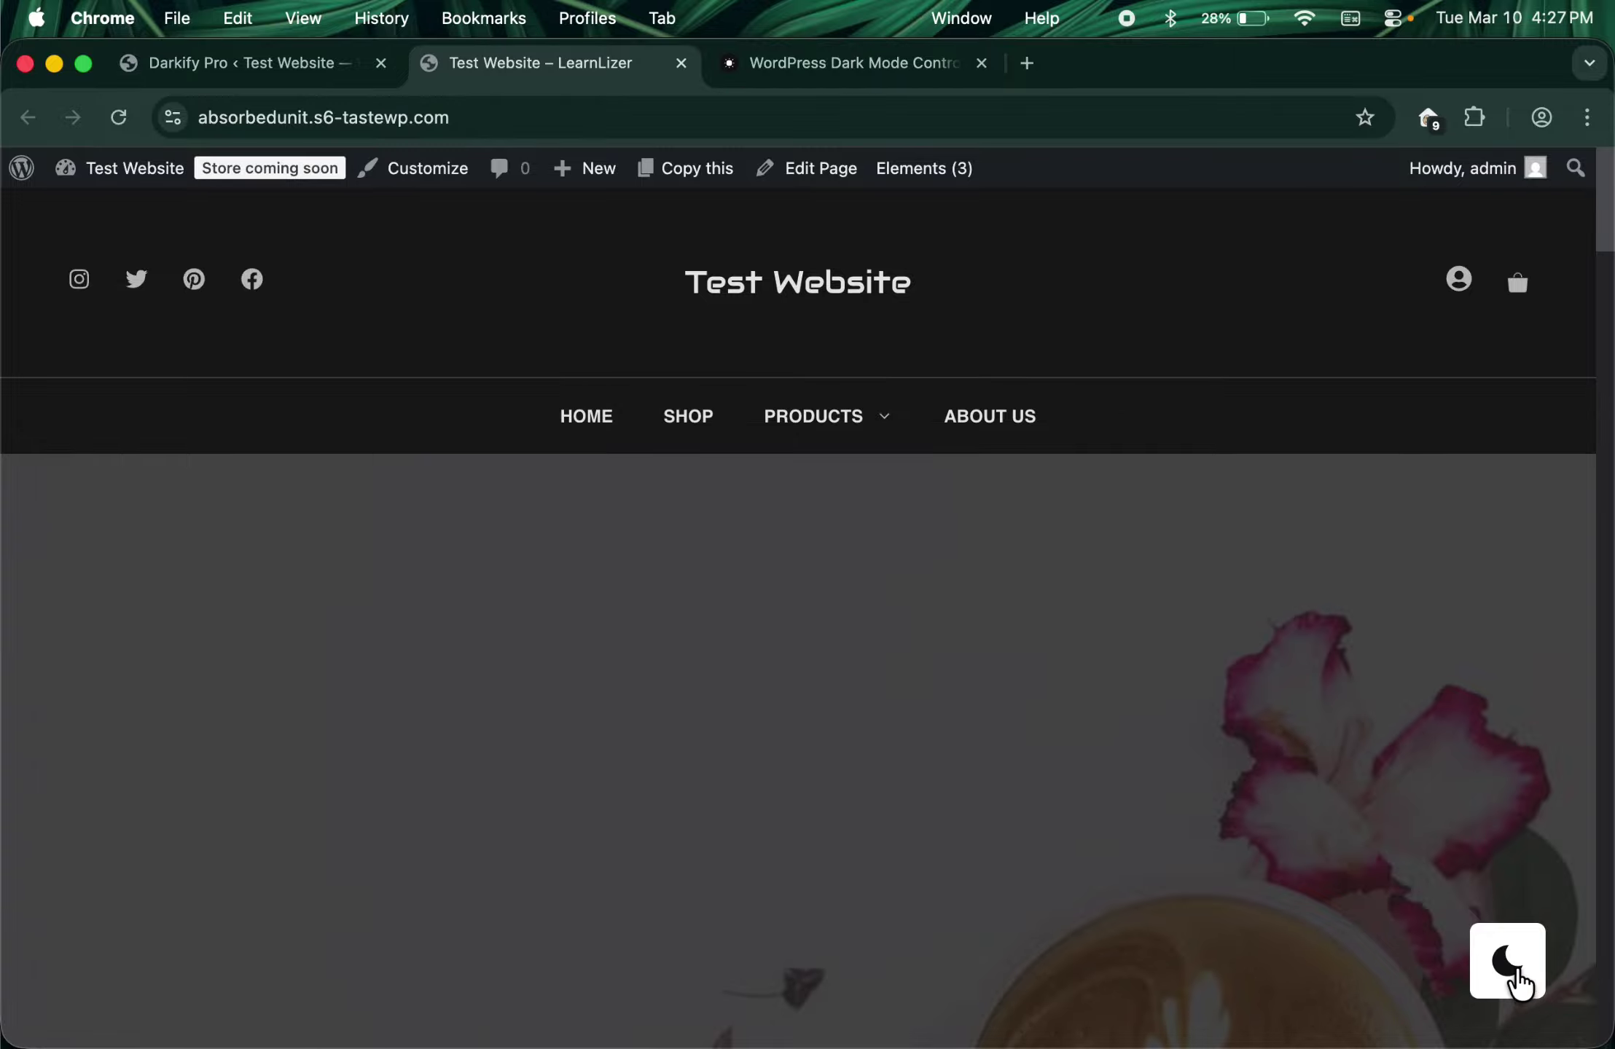
pyautogui.click(1499, 973)
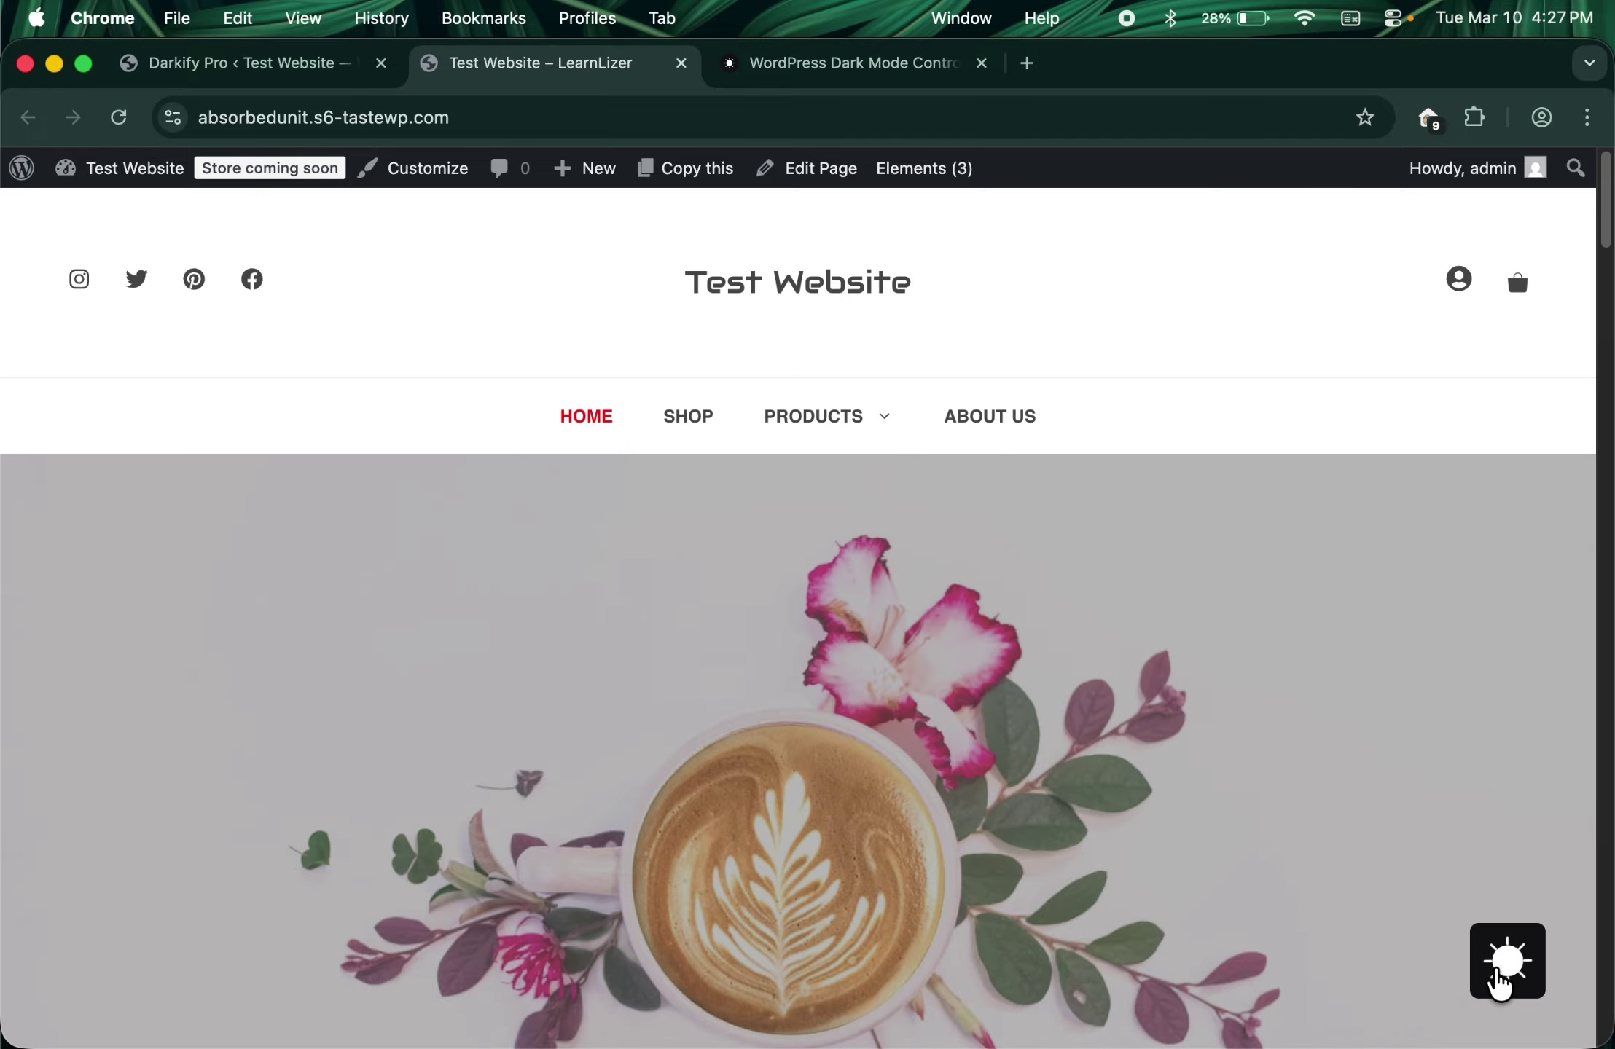
pyautogui.click(1496, 977)
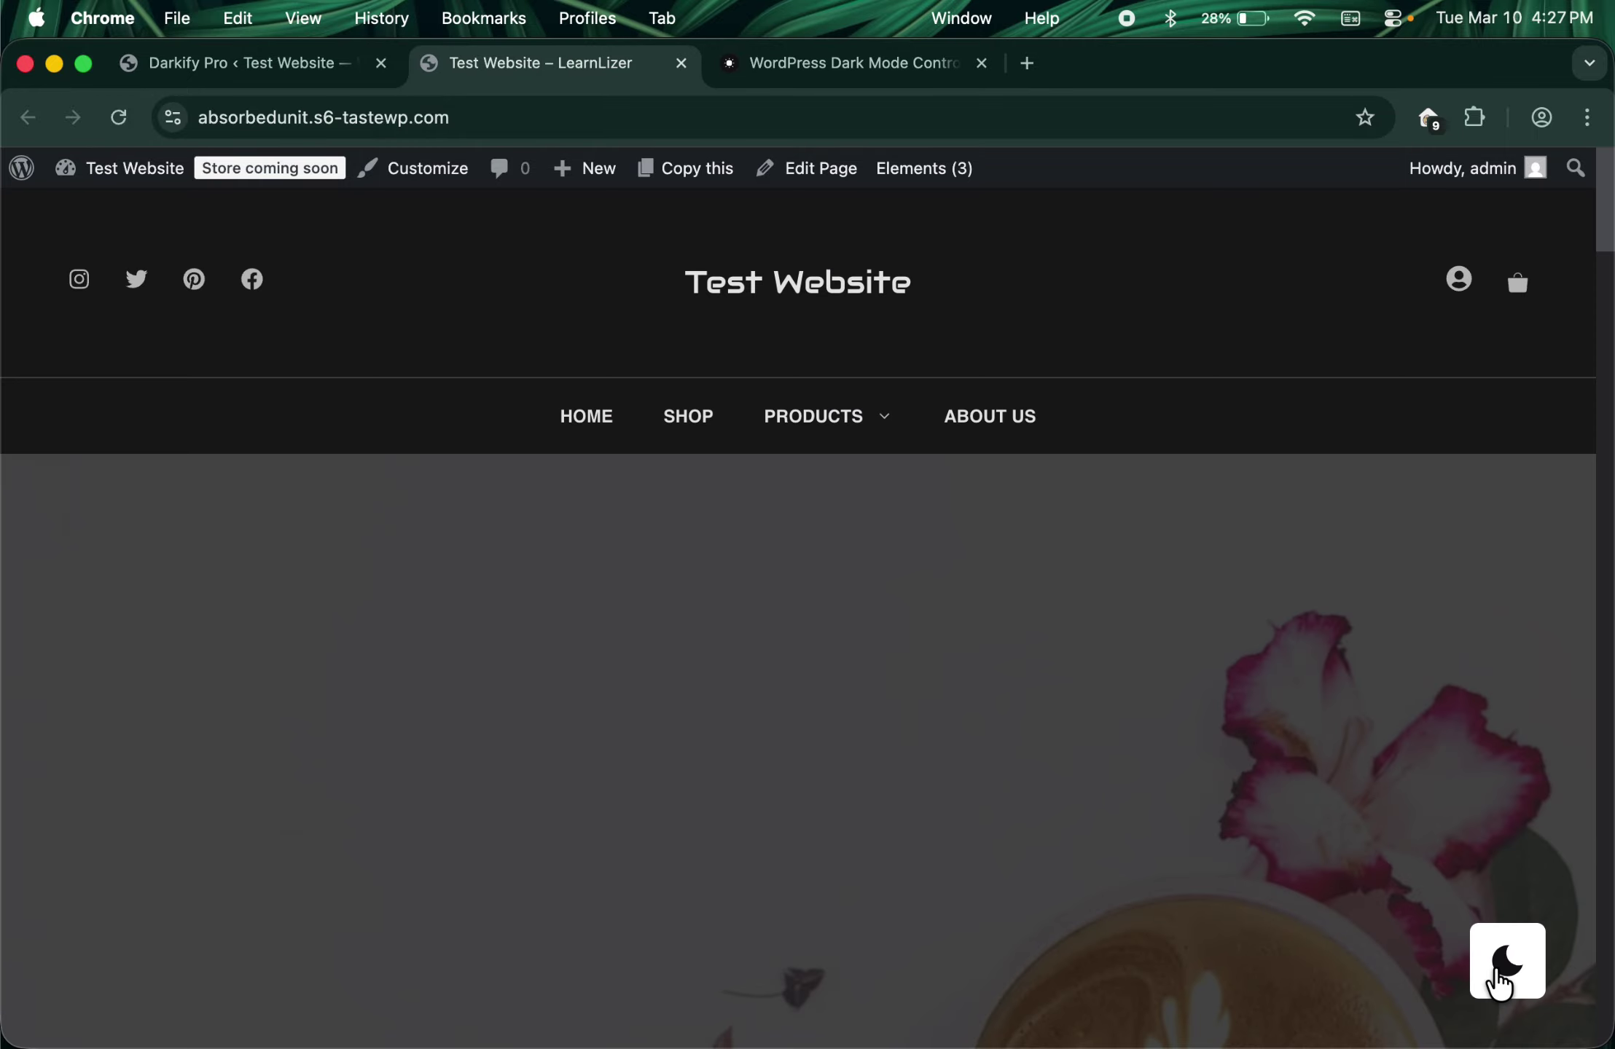
pyautogui.click(1501, 984)
pyautogui.click(1501, 983)
# Step: Examine how the home page sections look in dark mode, including the text overlapping the Bestselling Products heading
pyautogui.scroll(-10, 1067, 544)
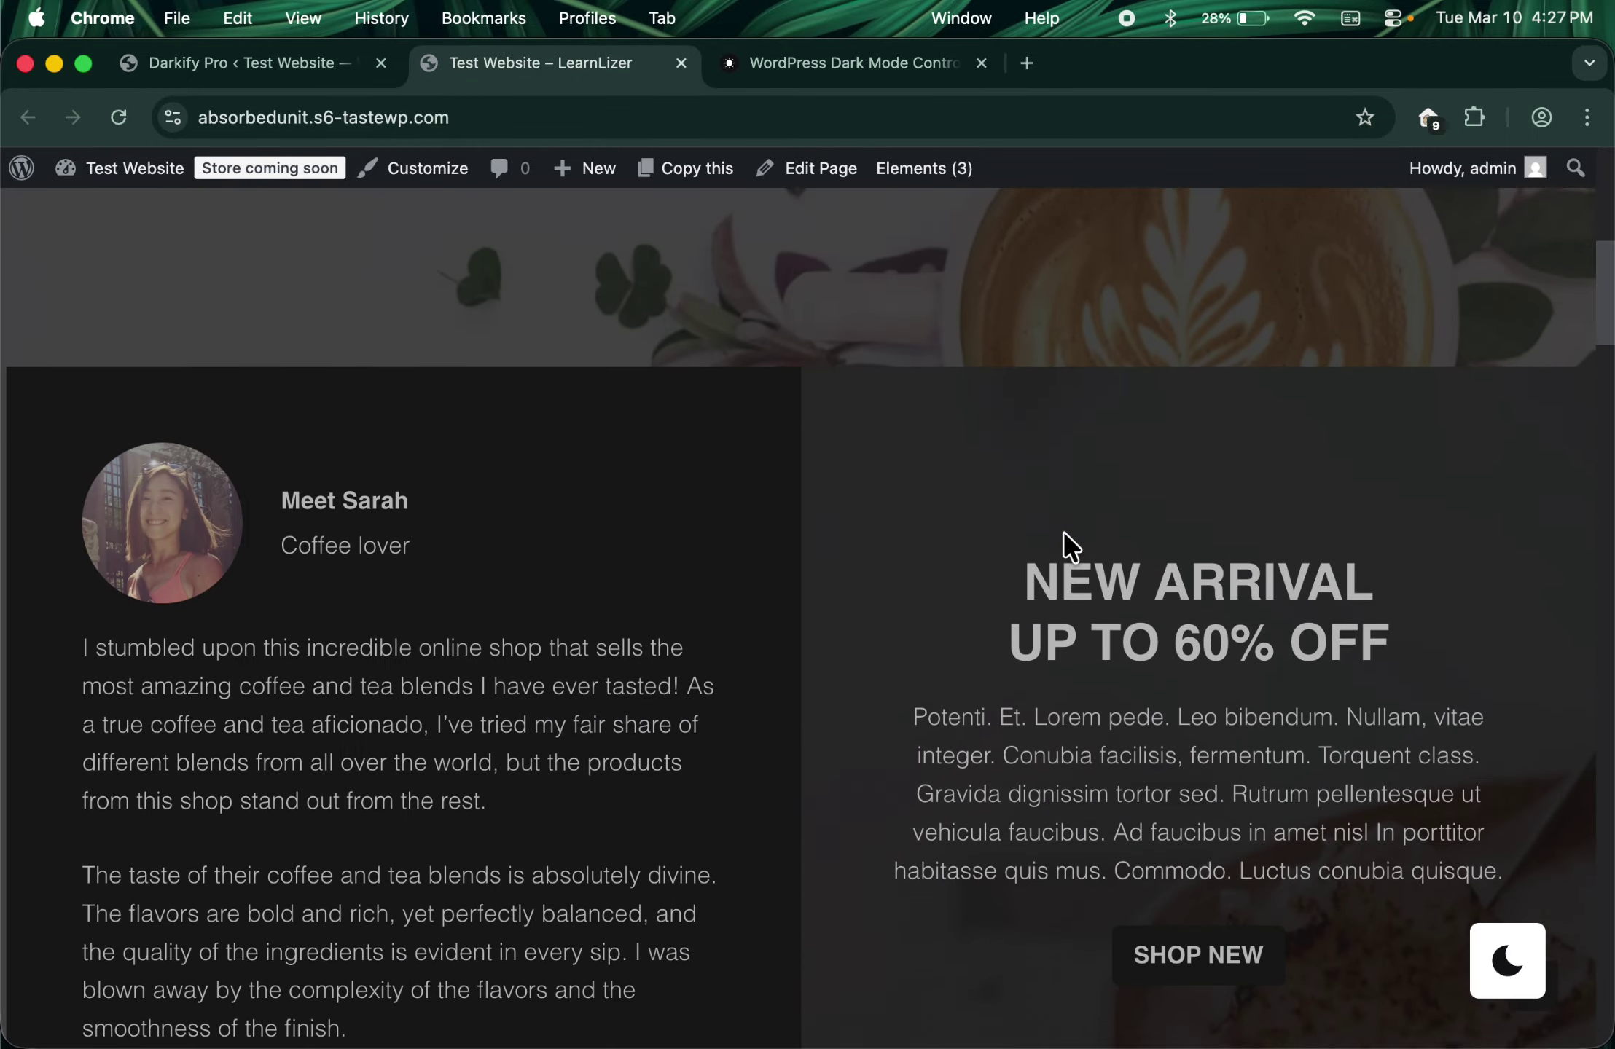
pyautogui.scroll(-5, 526, 489)
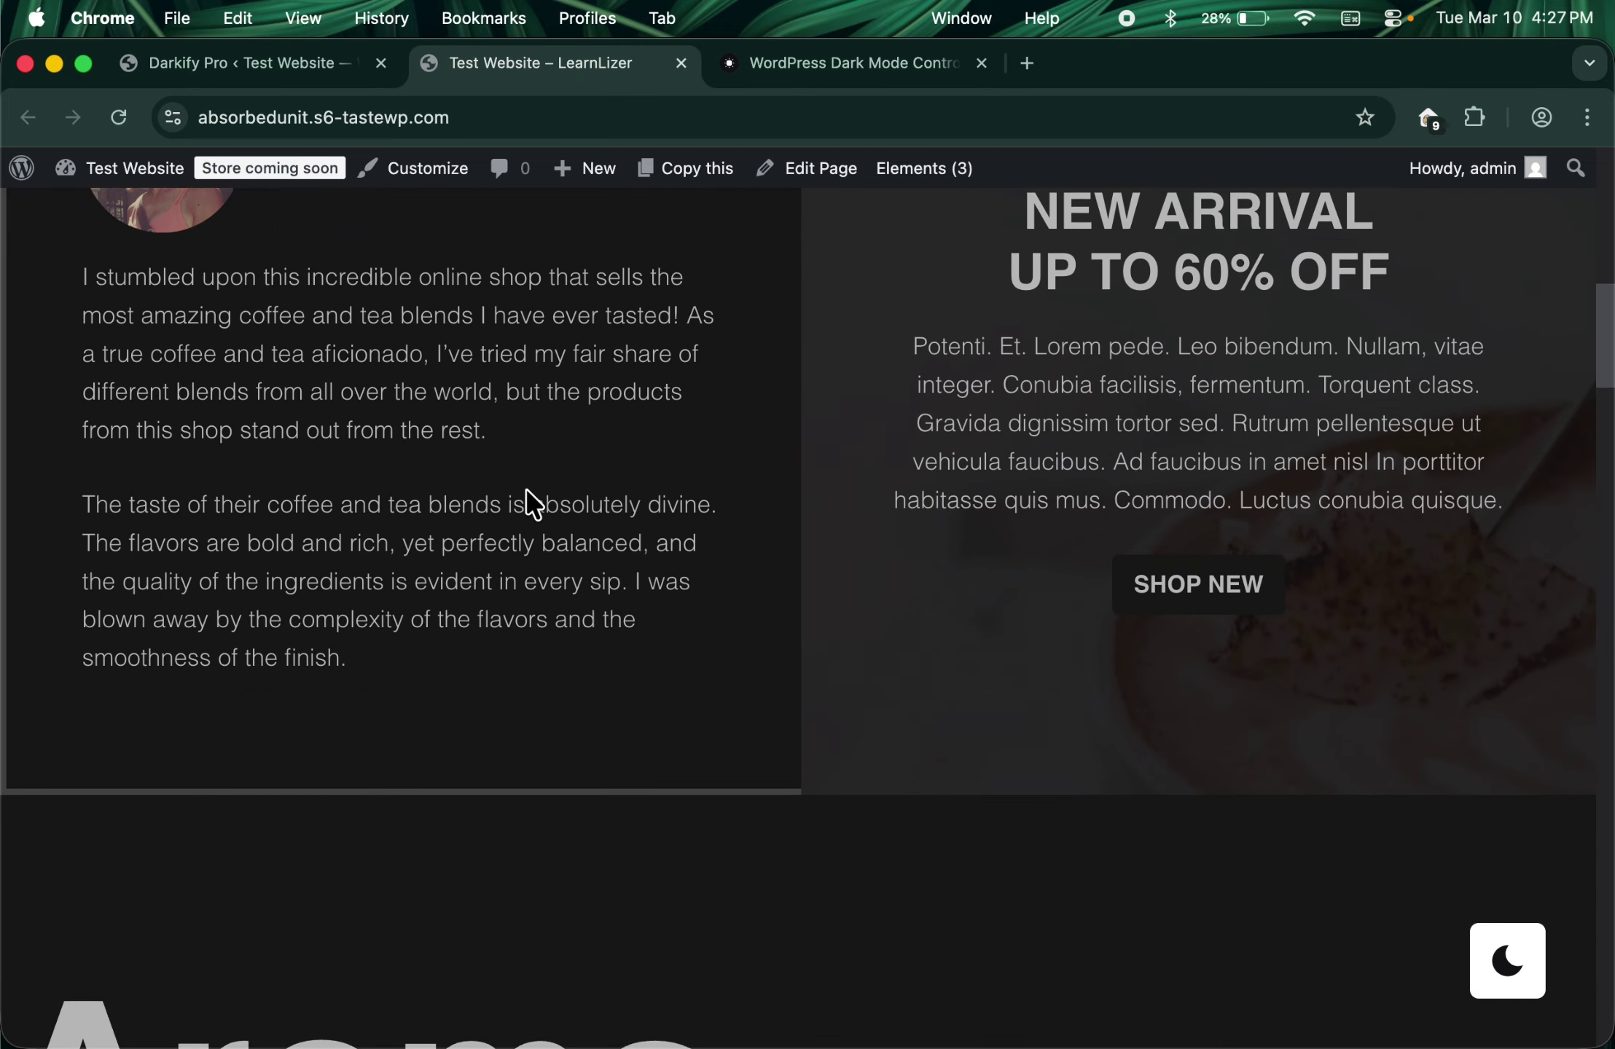
pyautogui.scroll(-15, 530, 497)
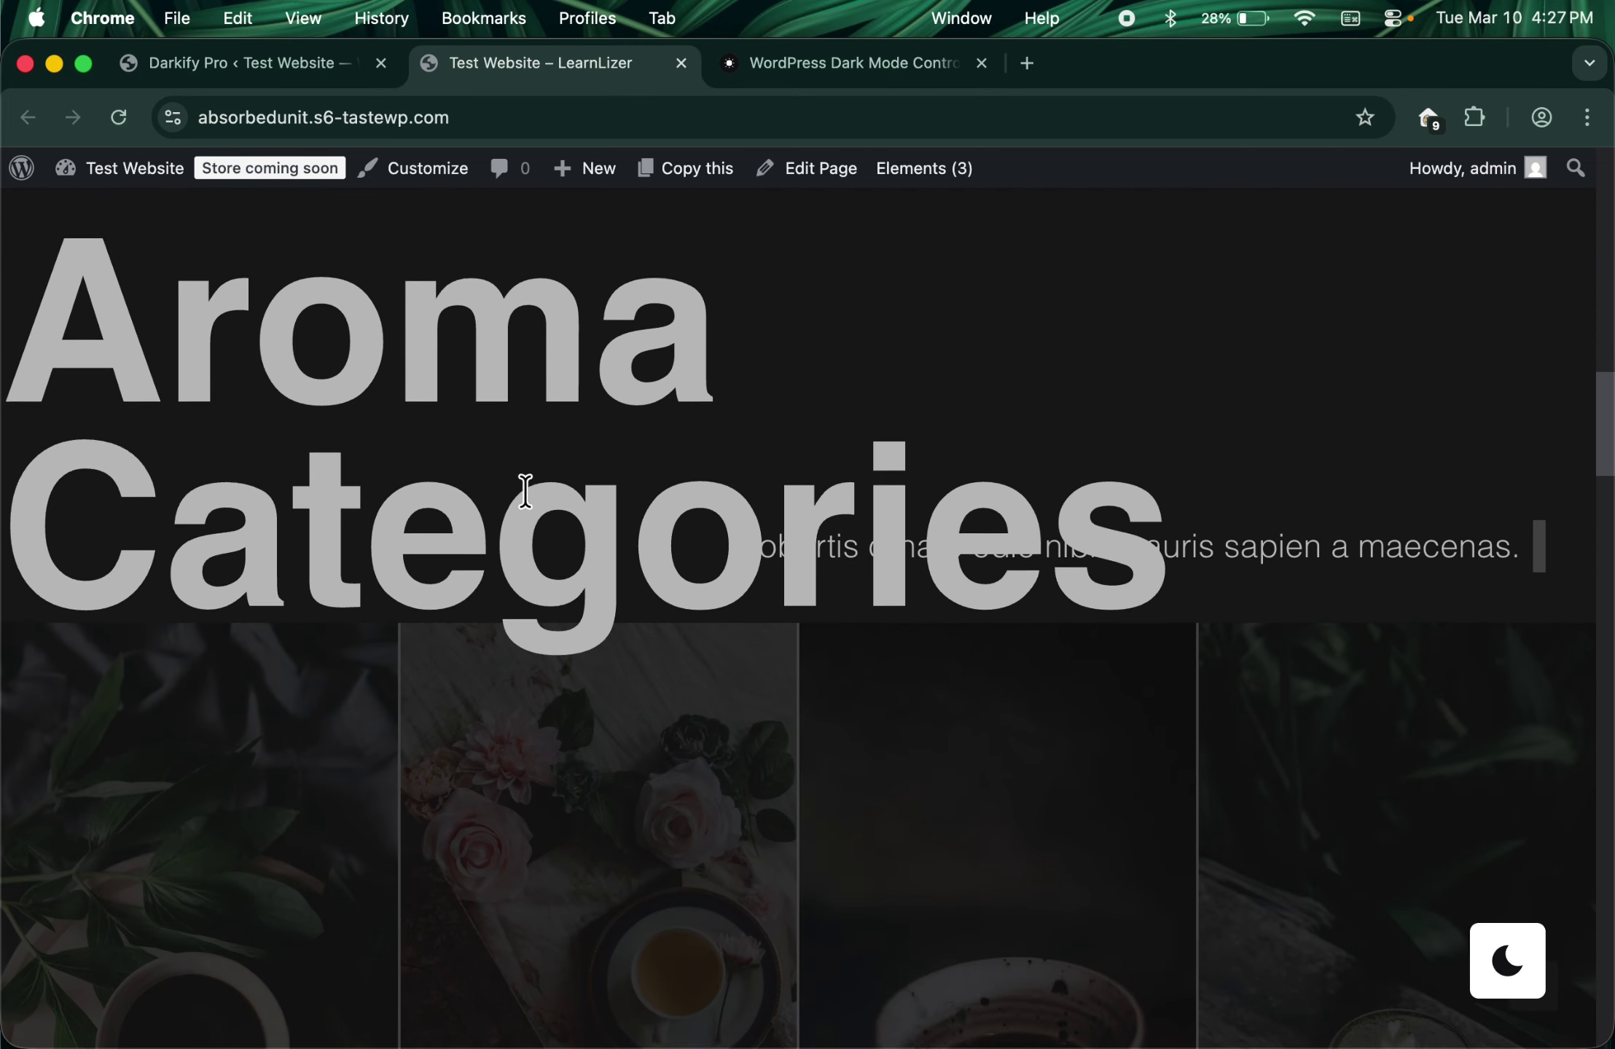
pyautogui.scroll(-12, 526, 490)
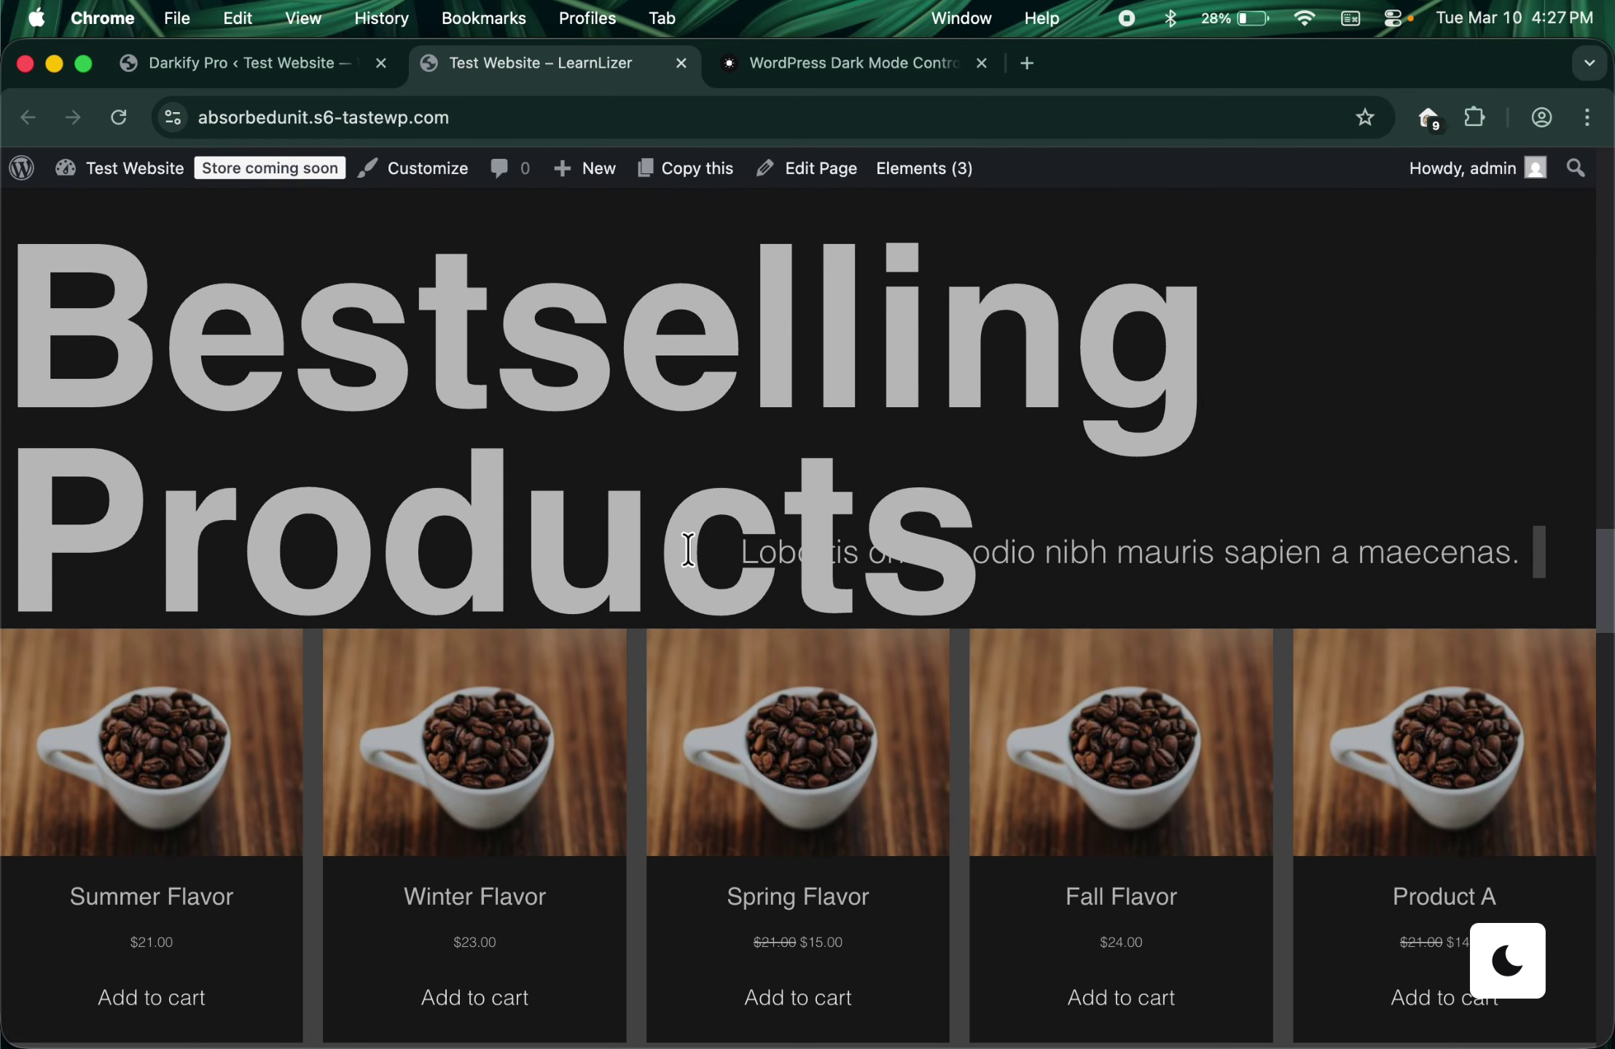
pyautogui.moveTo(750, 554)
pyautogui.mouseDown()
pyautogui.moveTo(1388, 561)
pyautogui.moveTo(929, 576)
pyautogui.moveTo(735, 551)
pyautogui.mouseUp()
pyautogui.click(1435, 558)
pyautogui.click(734, 560)
pyautogui.moveTo(731, 551); pyautogui.dragTo(1319, 555)
pyautogui.click(1426, 548)
pyautogui.scroll(-20, 719, 431)
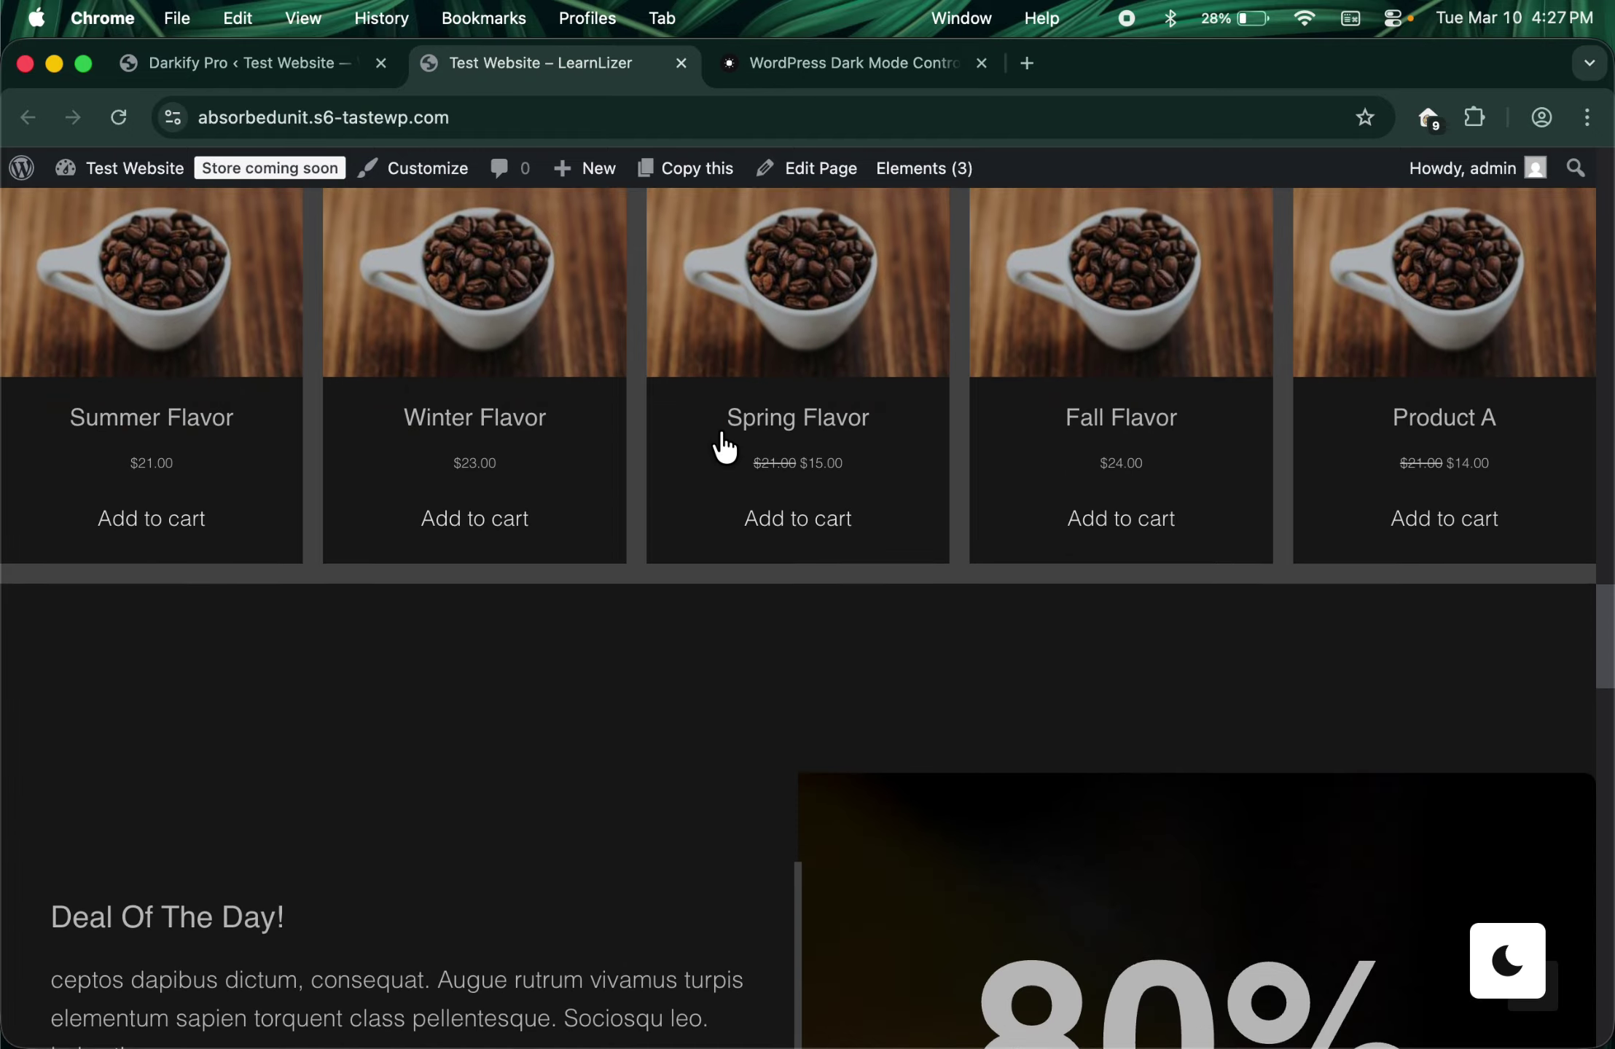
pyautogui.scroll(-5, 718, 432)
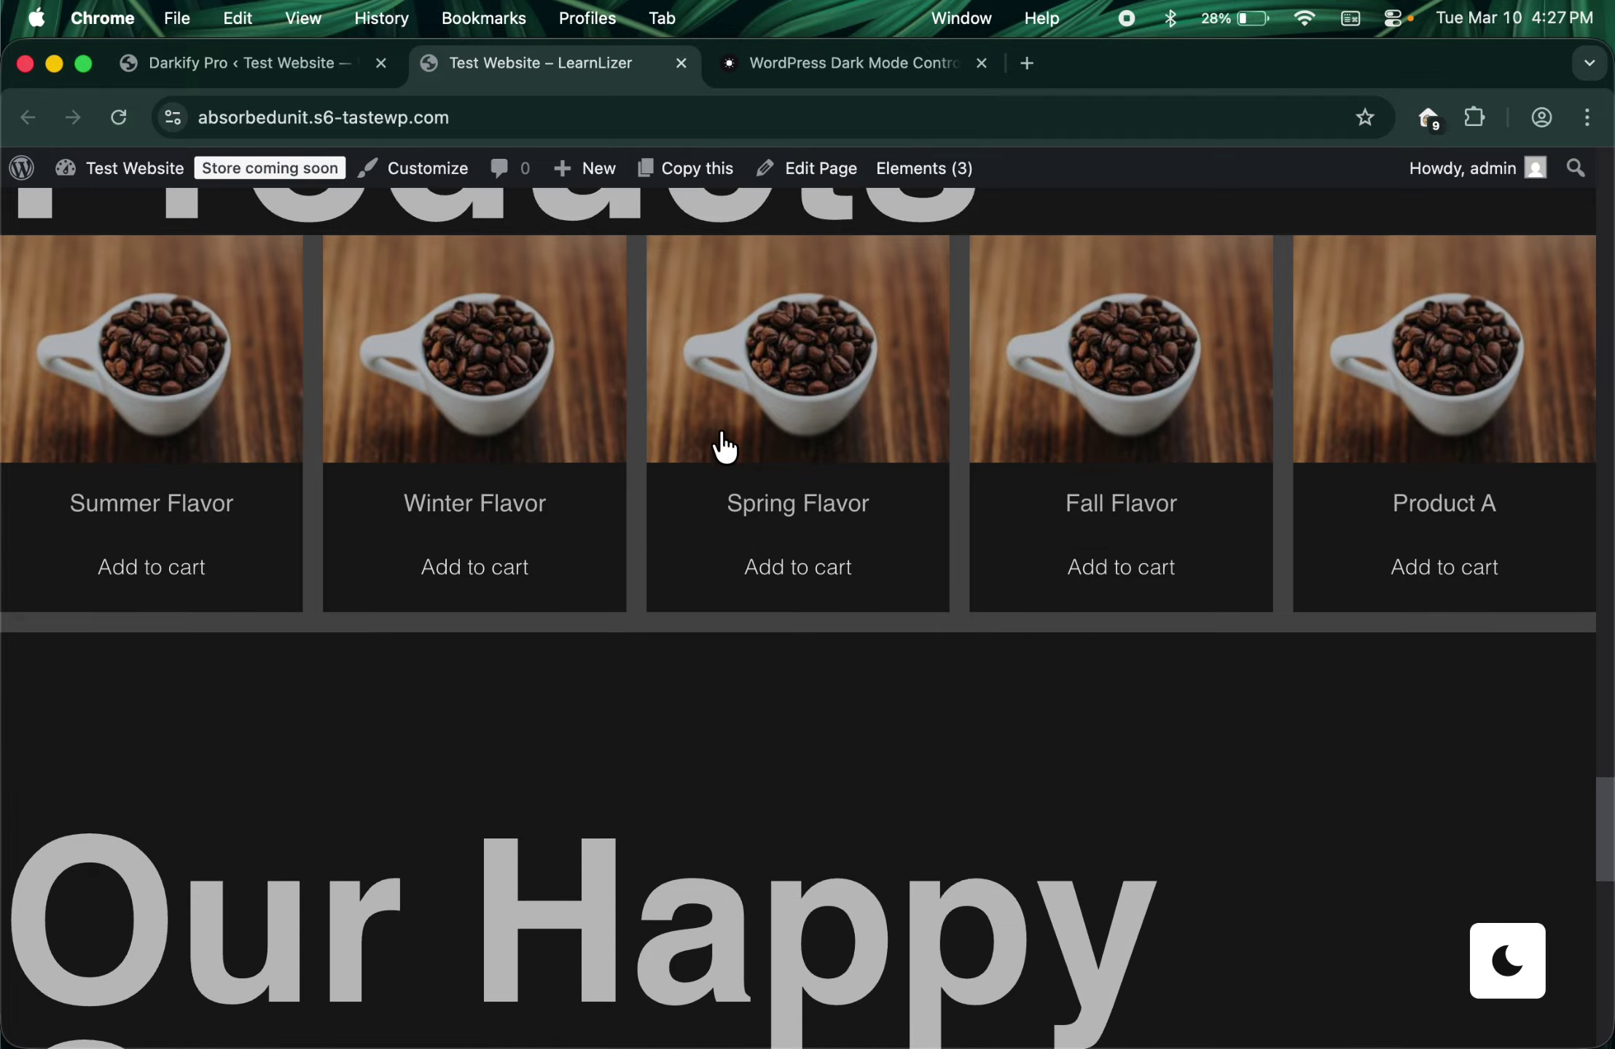
pyautogui.scroll(15, 719, 432)
pyautogui.scroll(5, 718, 431)
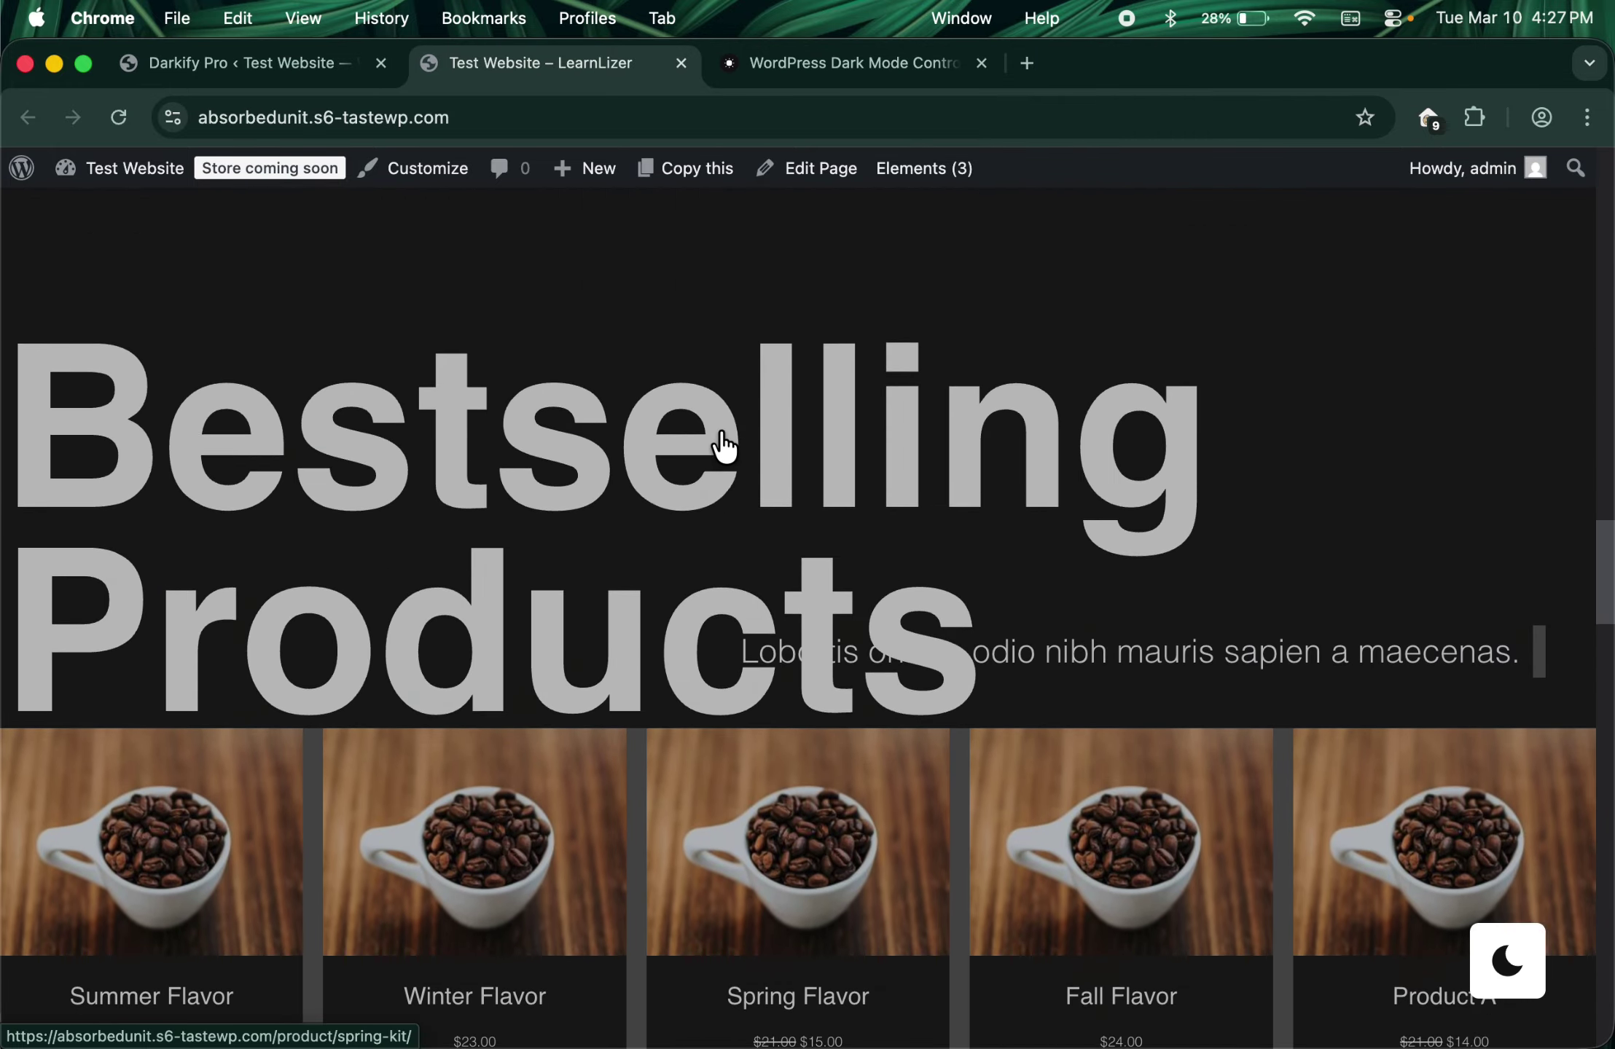
# Step: Open the Spring Flavor product page from Bestselling Products and examine its banner, product details and related products in dark mode
pyautogui.scroll(-3, 720, 440)
pyautogui.click(814, 607)
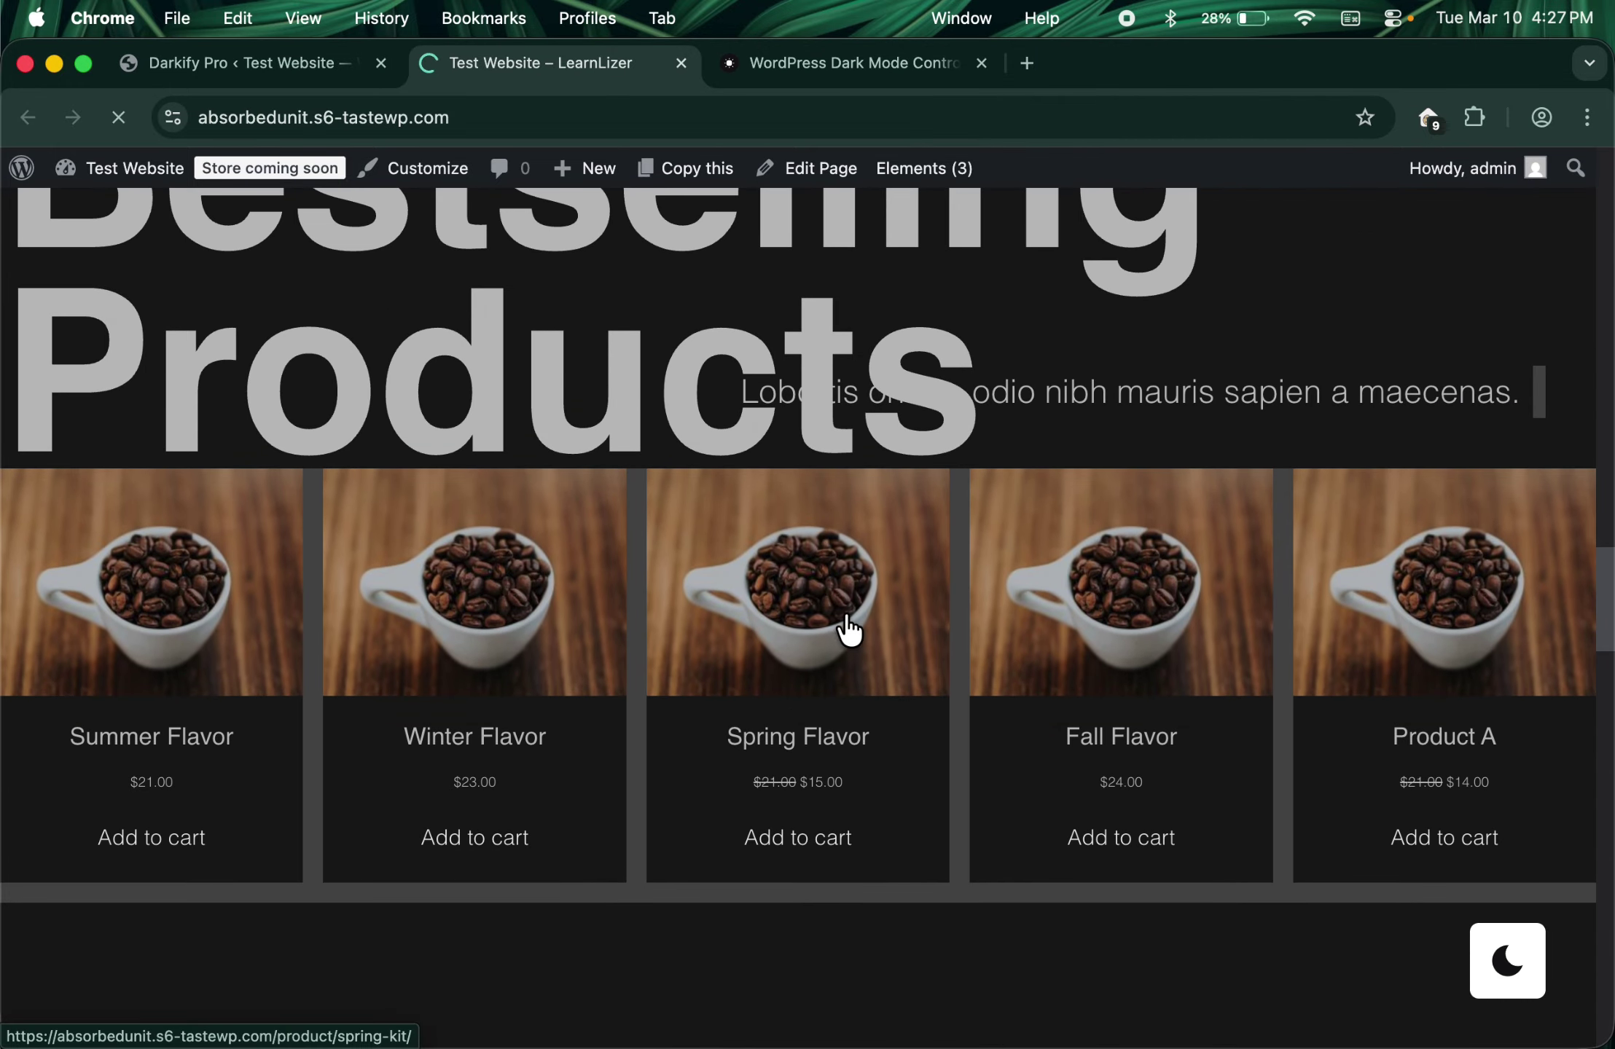
pyautogui.scroll(-3, 723, 631)
pyautogui.scroll(4, 722, 631)
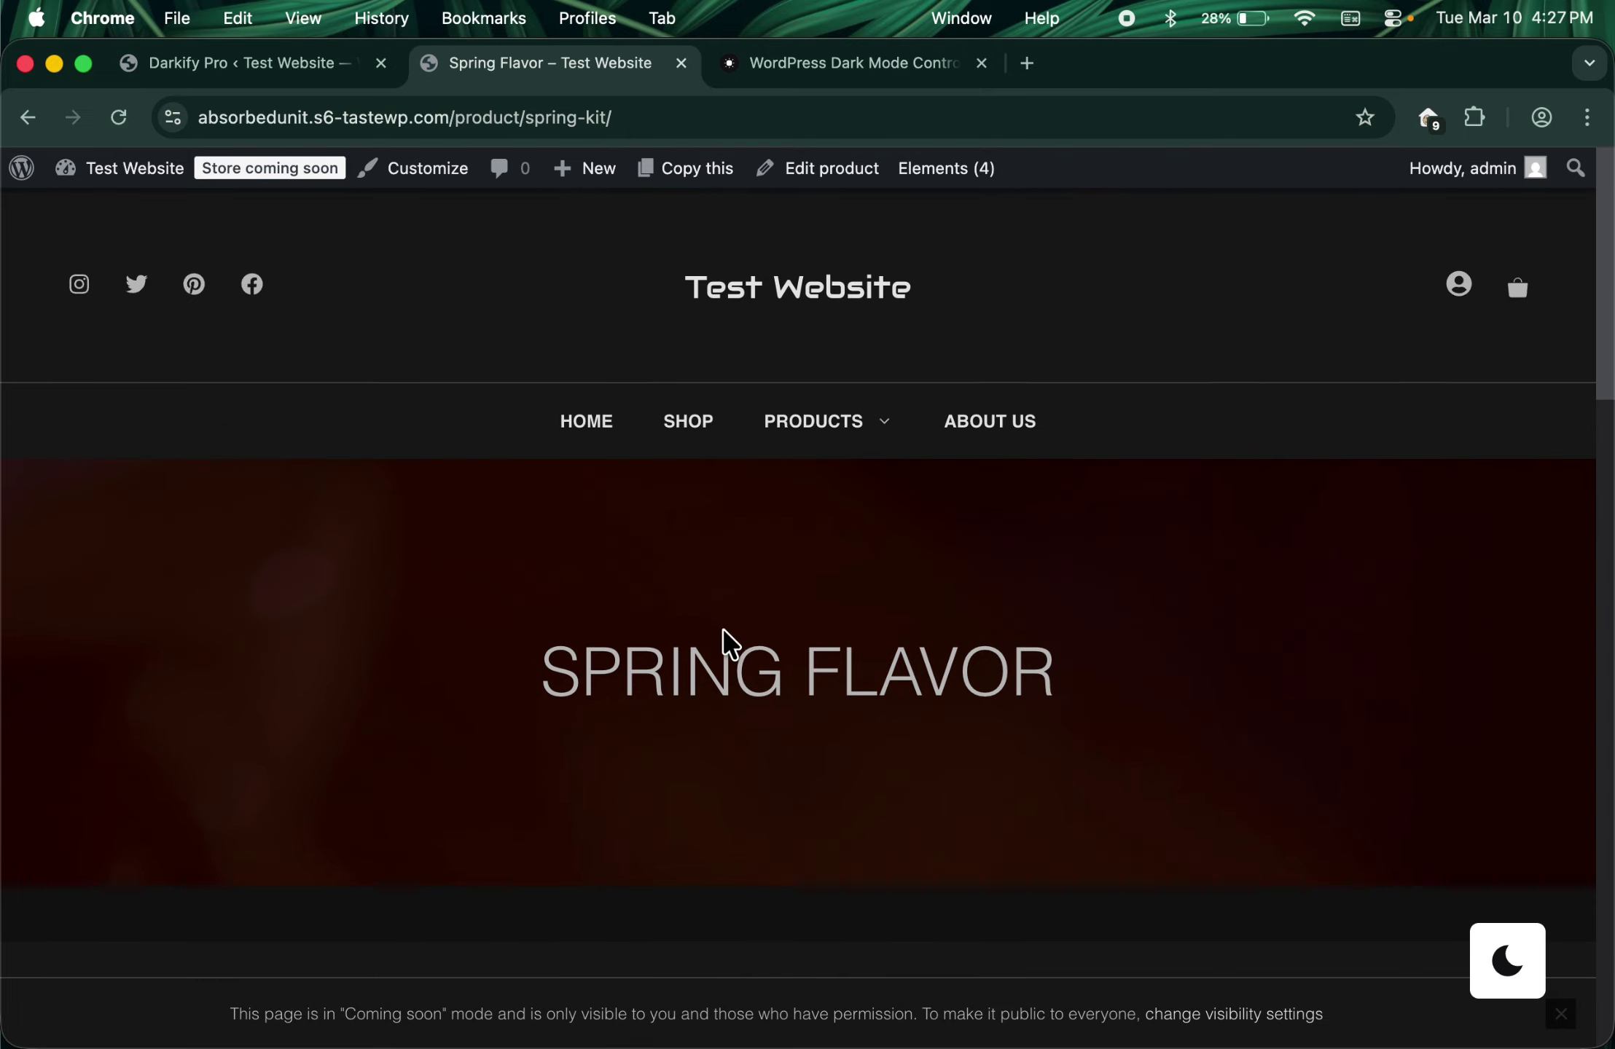
pyautogui.scroll(-10, 721, 631)
pyautogui.scroll(-1, 635, 579)
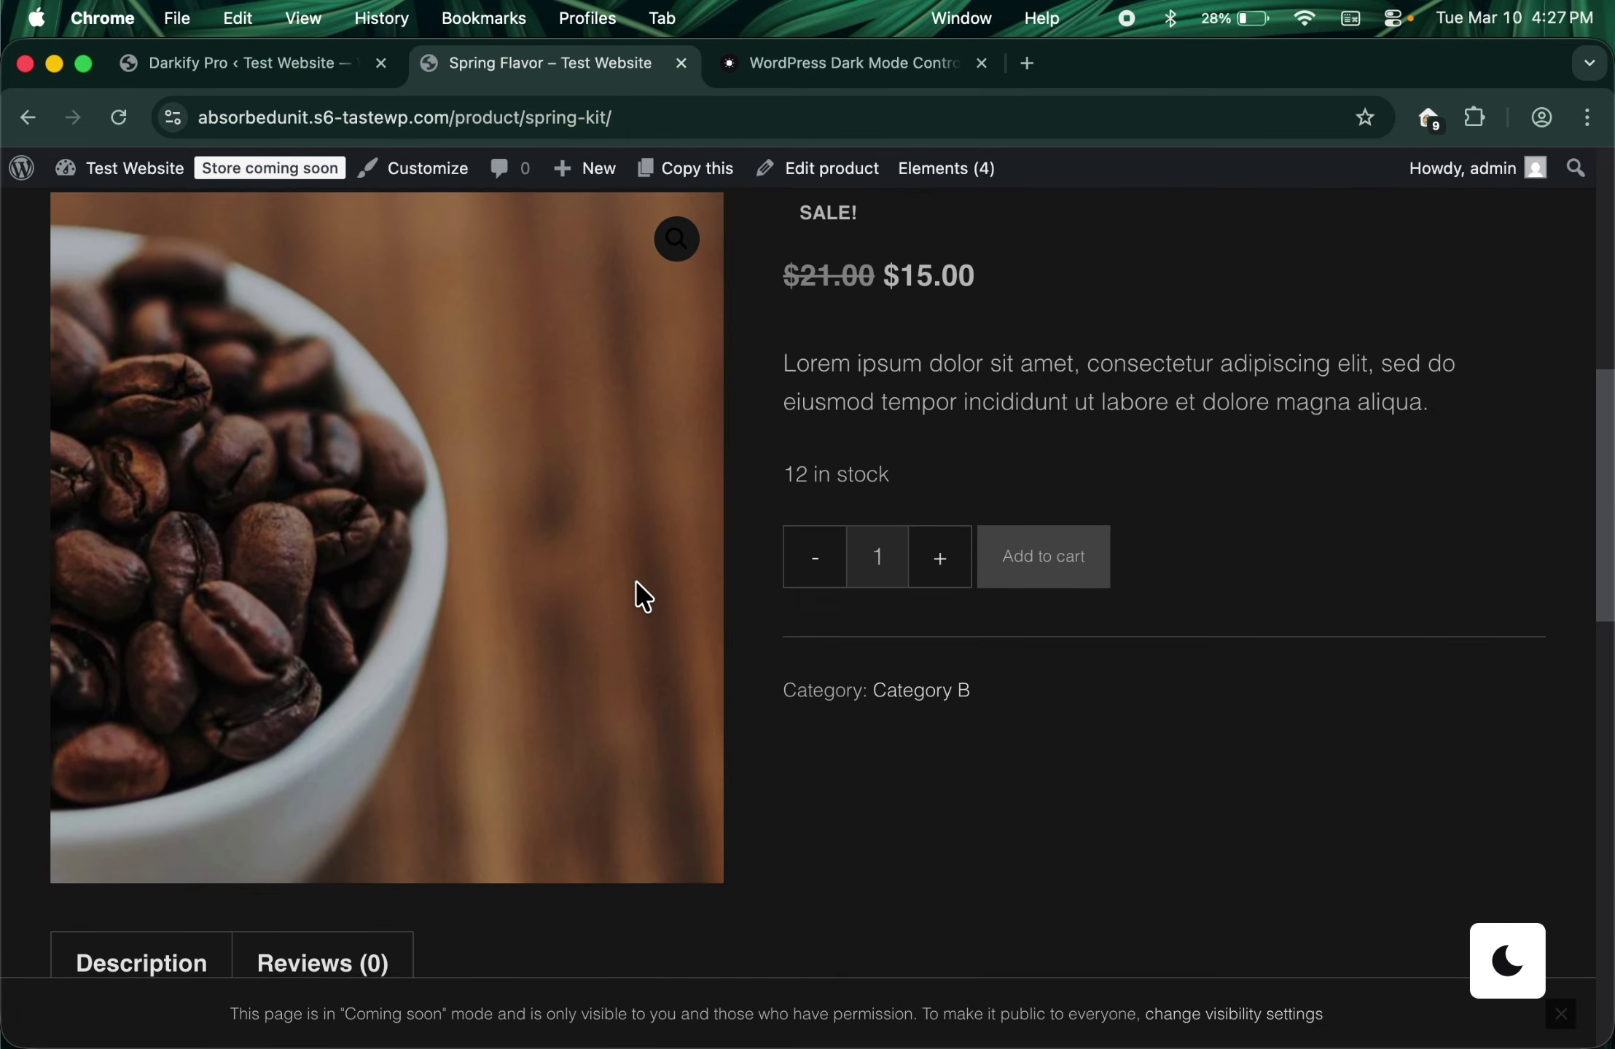
pyautogui.scroll(-7, 1063, 364)
pyautogui.scroll(-4, 1071, 375)
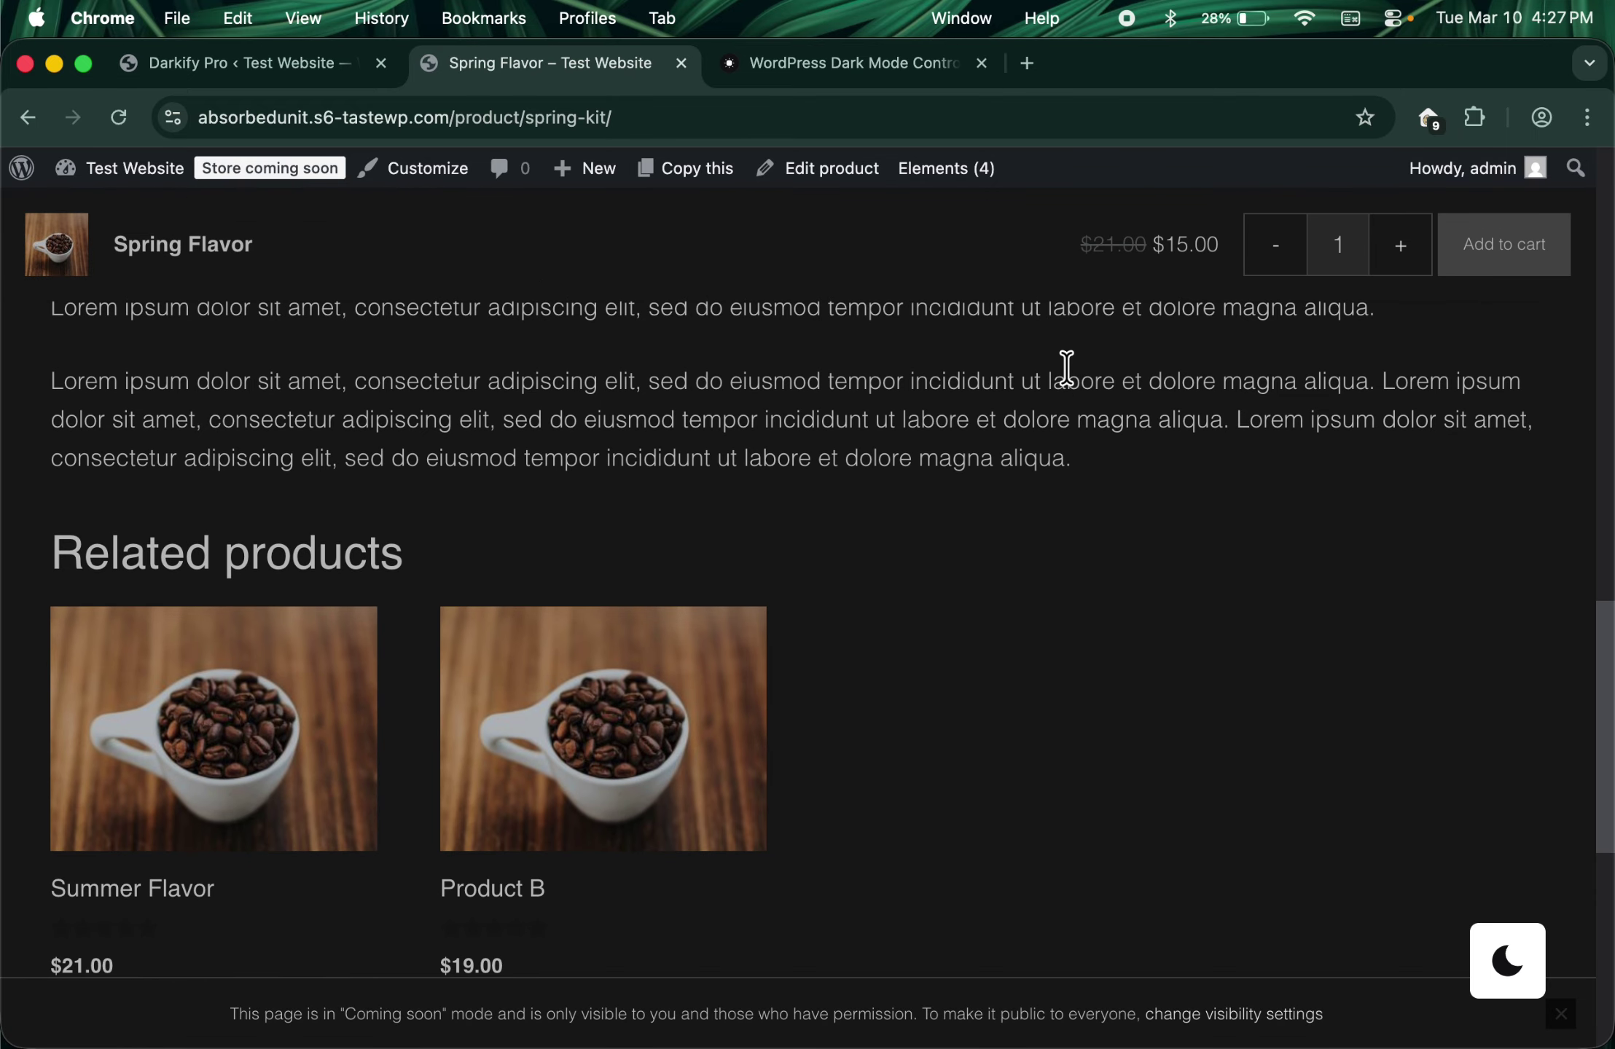
pyautogui.scroll(15, 1066, 368)
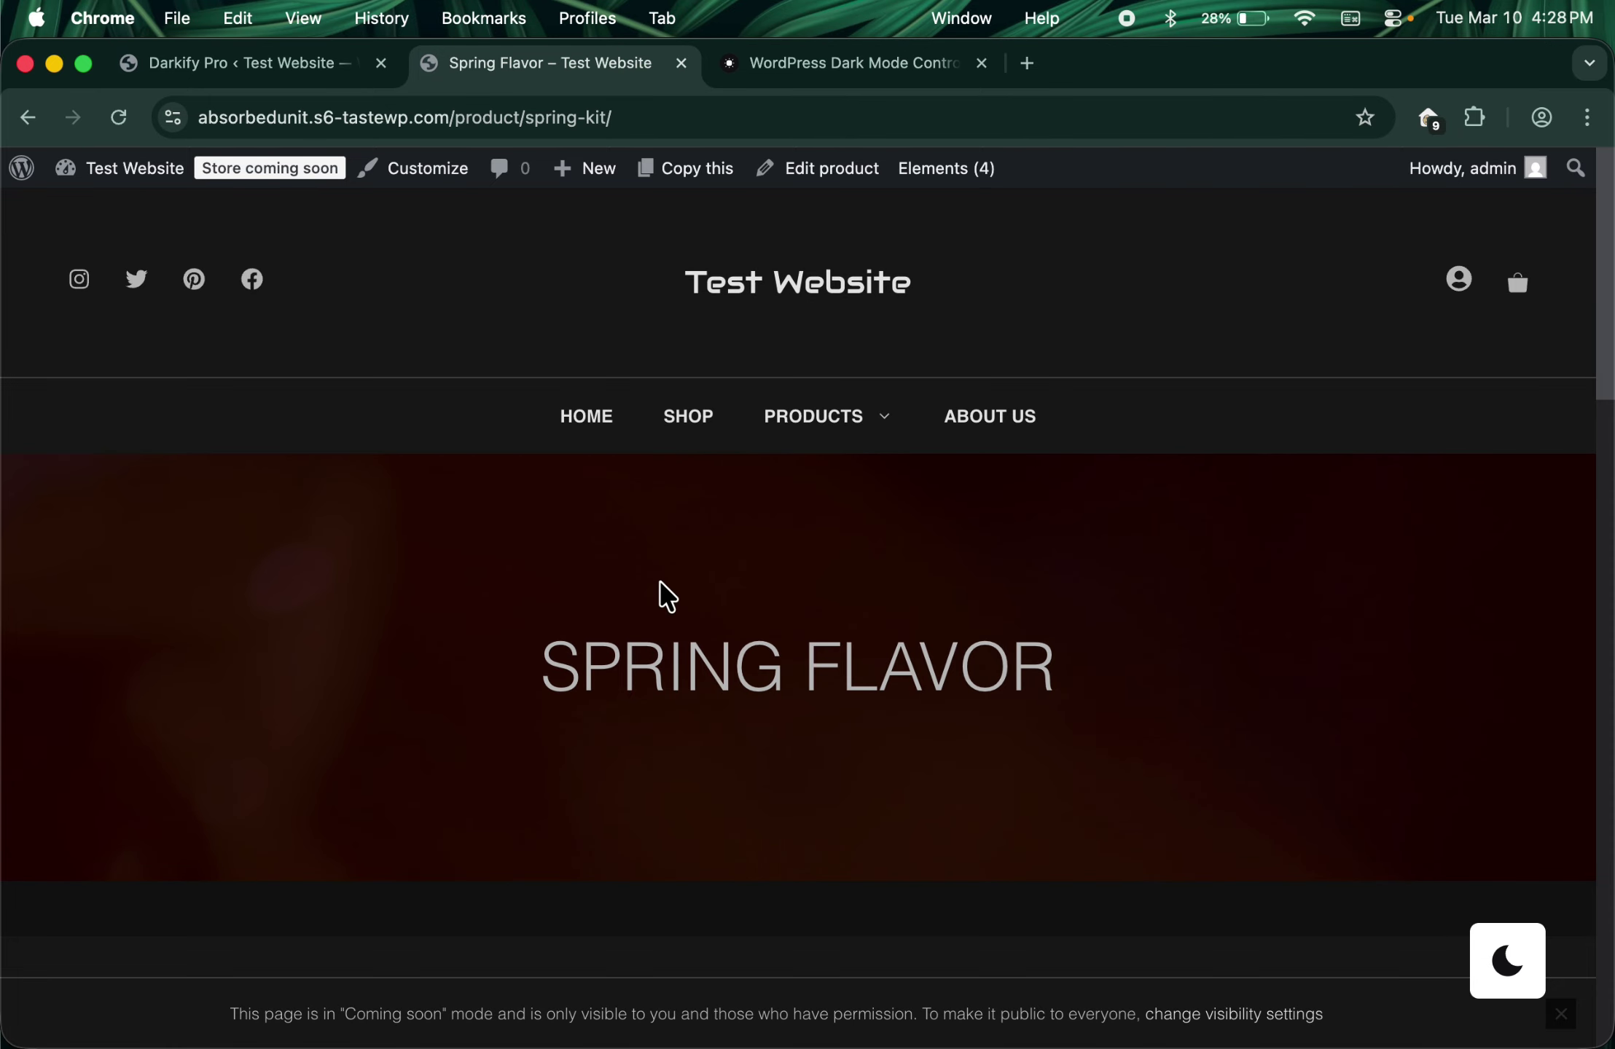
pyautogui.scroll(-12, 668, 596)
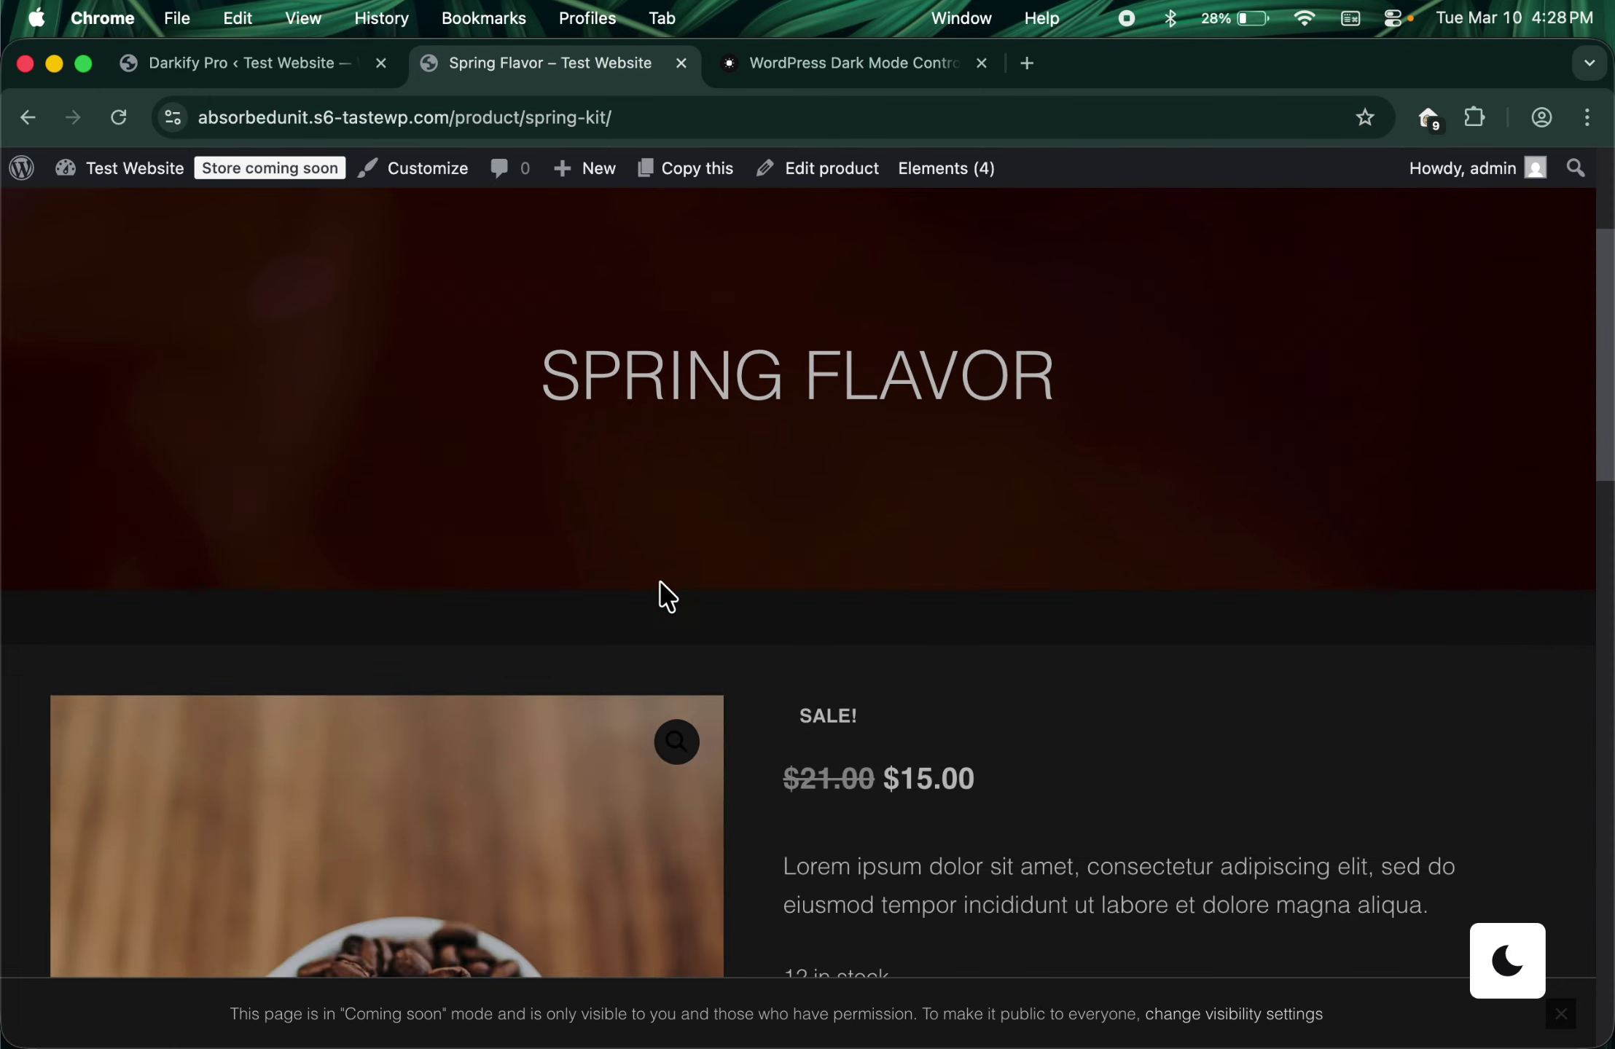
pyautogui.scroll(1, 862, 503)
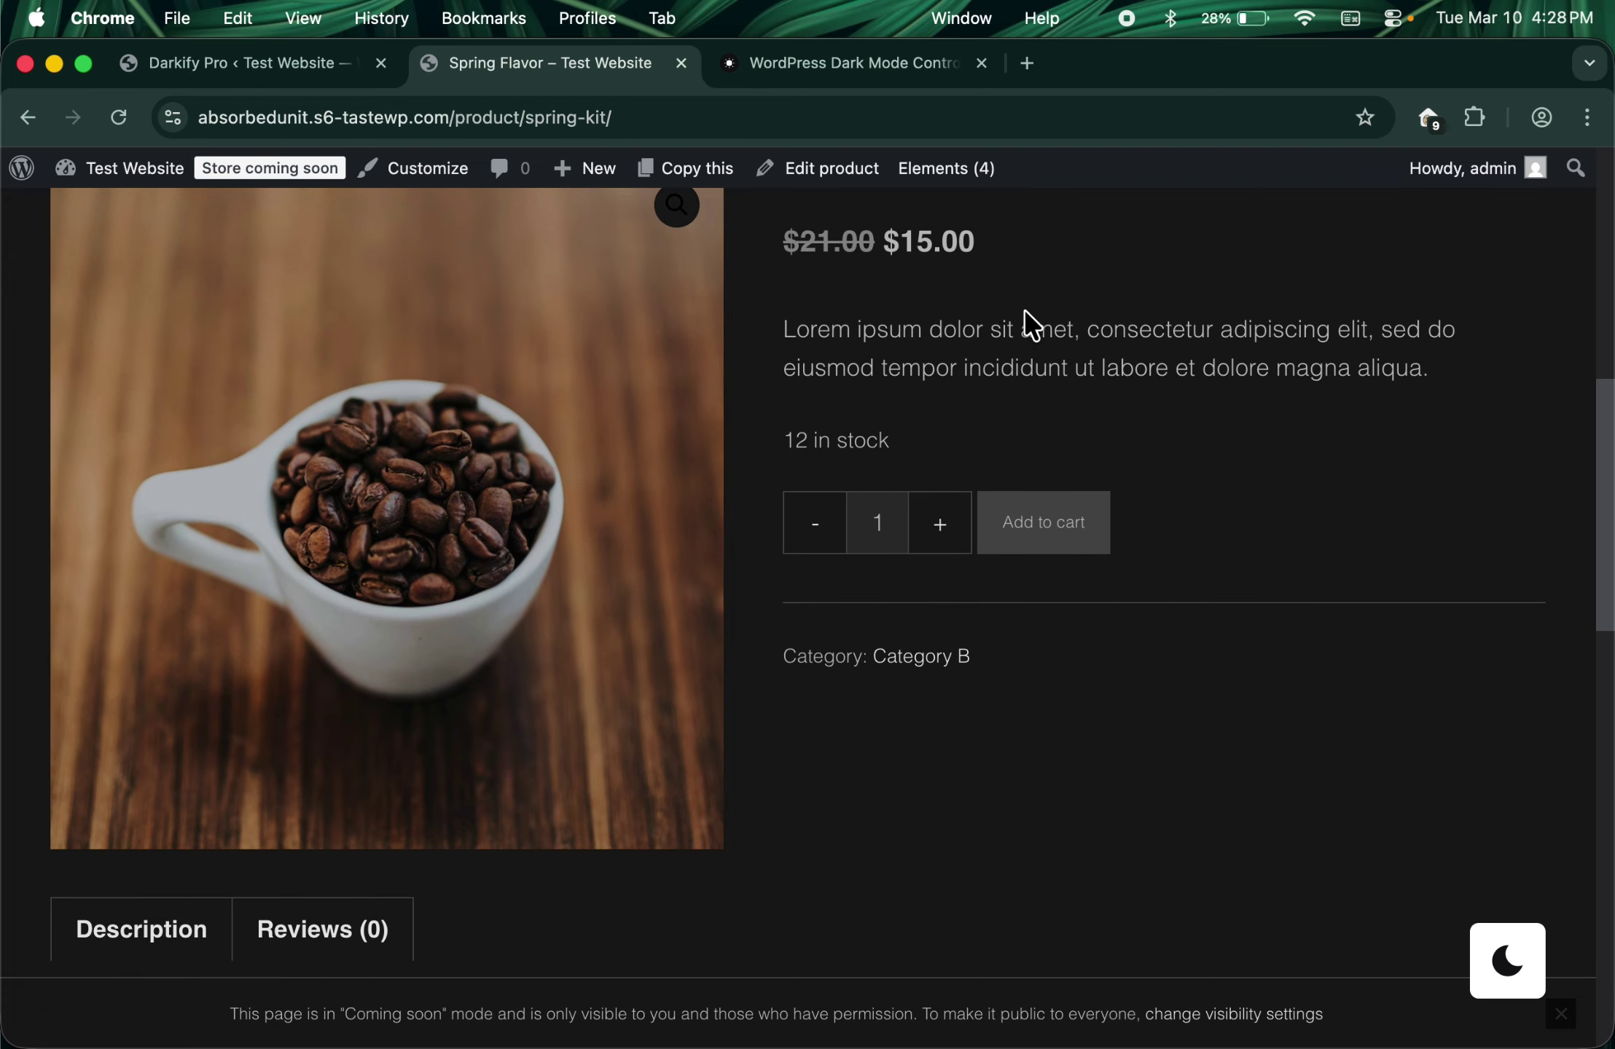
# Step: Return to the Darkify Pro settings and review the frontend Advanced Controls
pyautogui.scroll(1, 1031, 324)
pyautogui.click(268, 73)
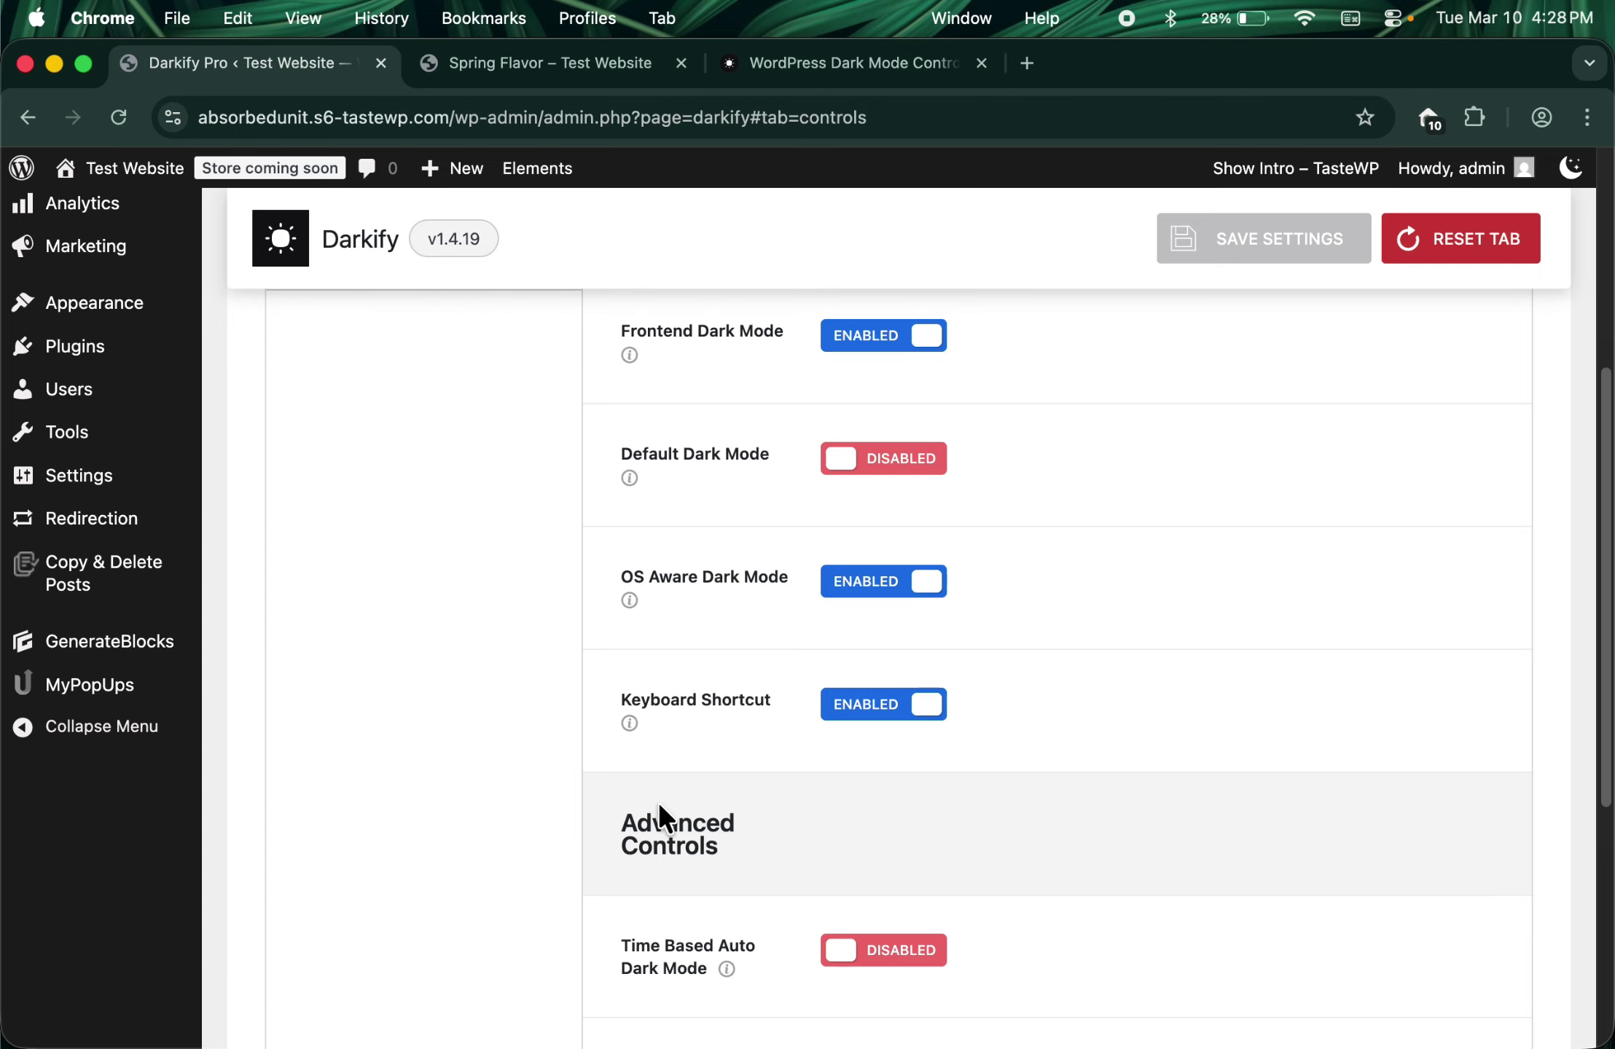
pyautogui.scroll(-5, 660, 806)
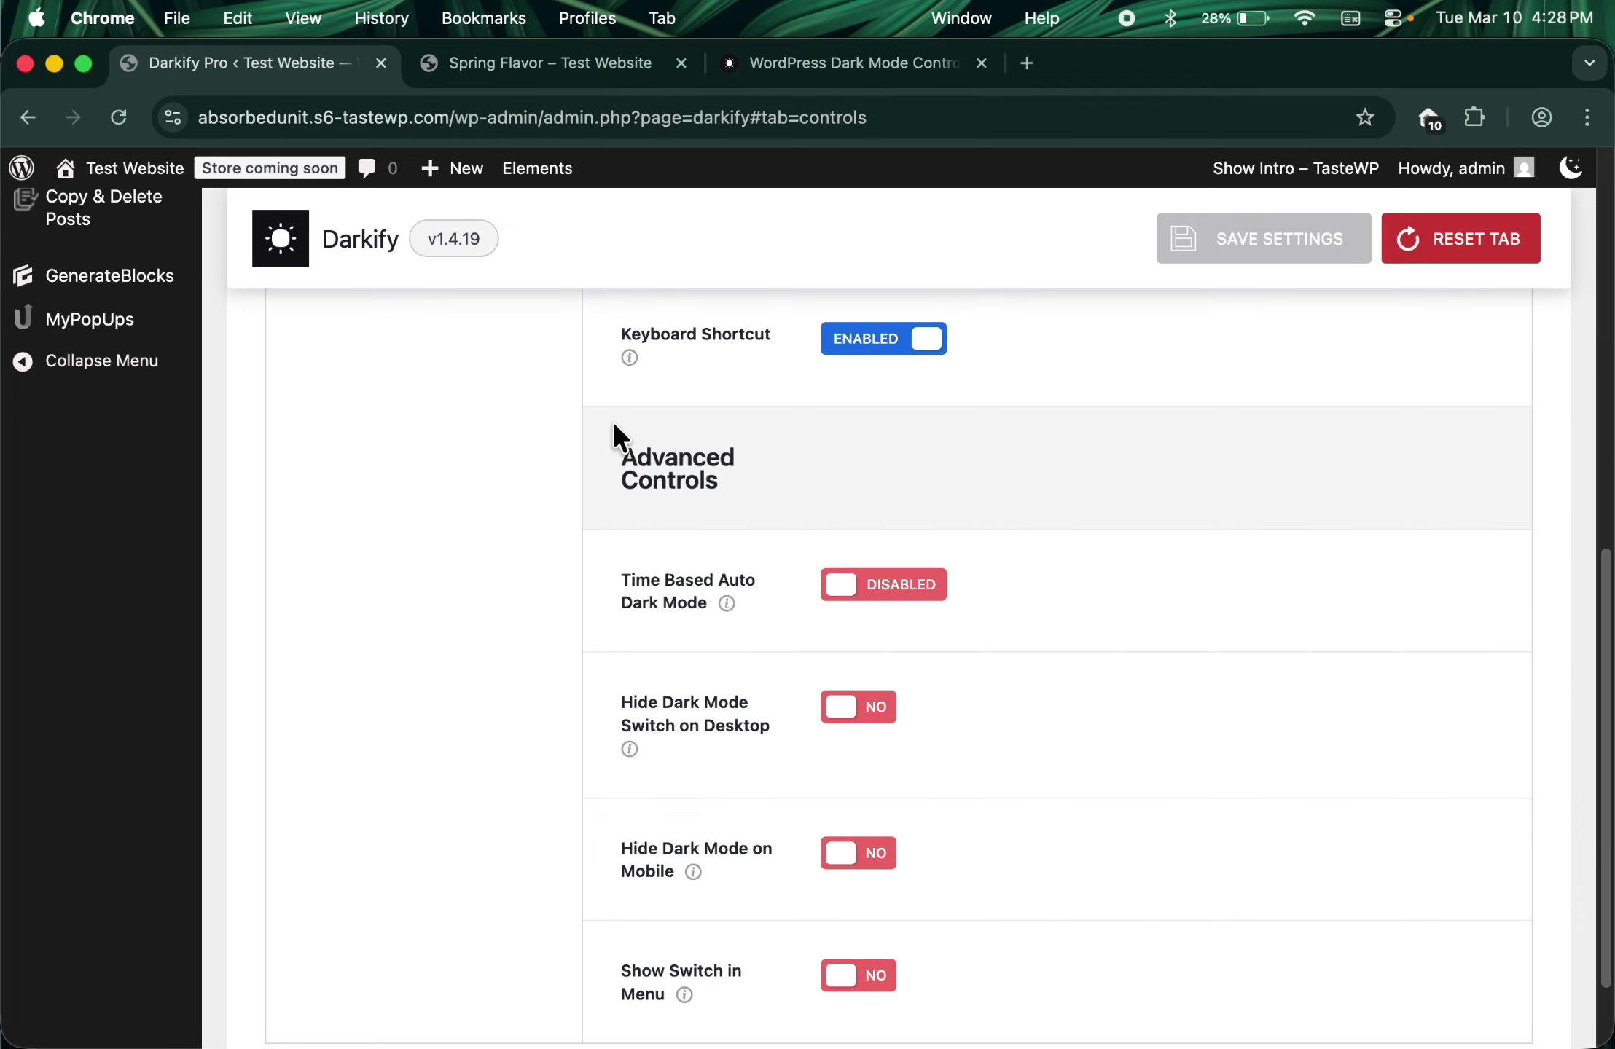
pyautogui.moveTo(613, 427); pyautogui.dragTo(764, 504)
pyautogui.click(757, 504)
pyautogui.scroll(-1, 554, 576)
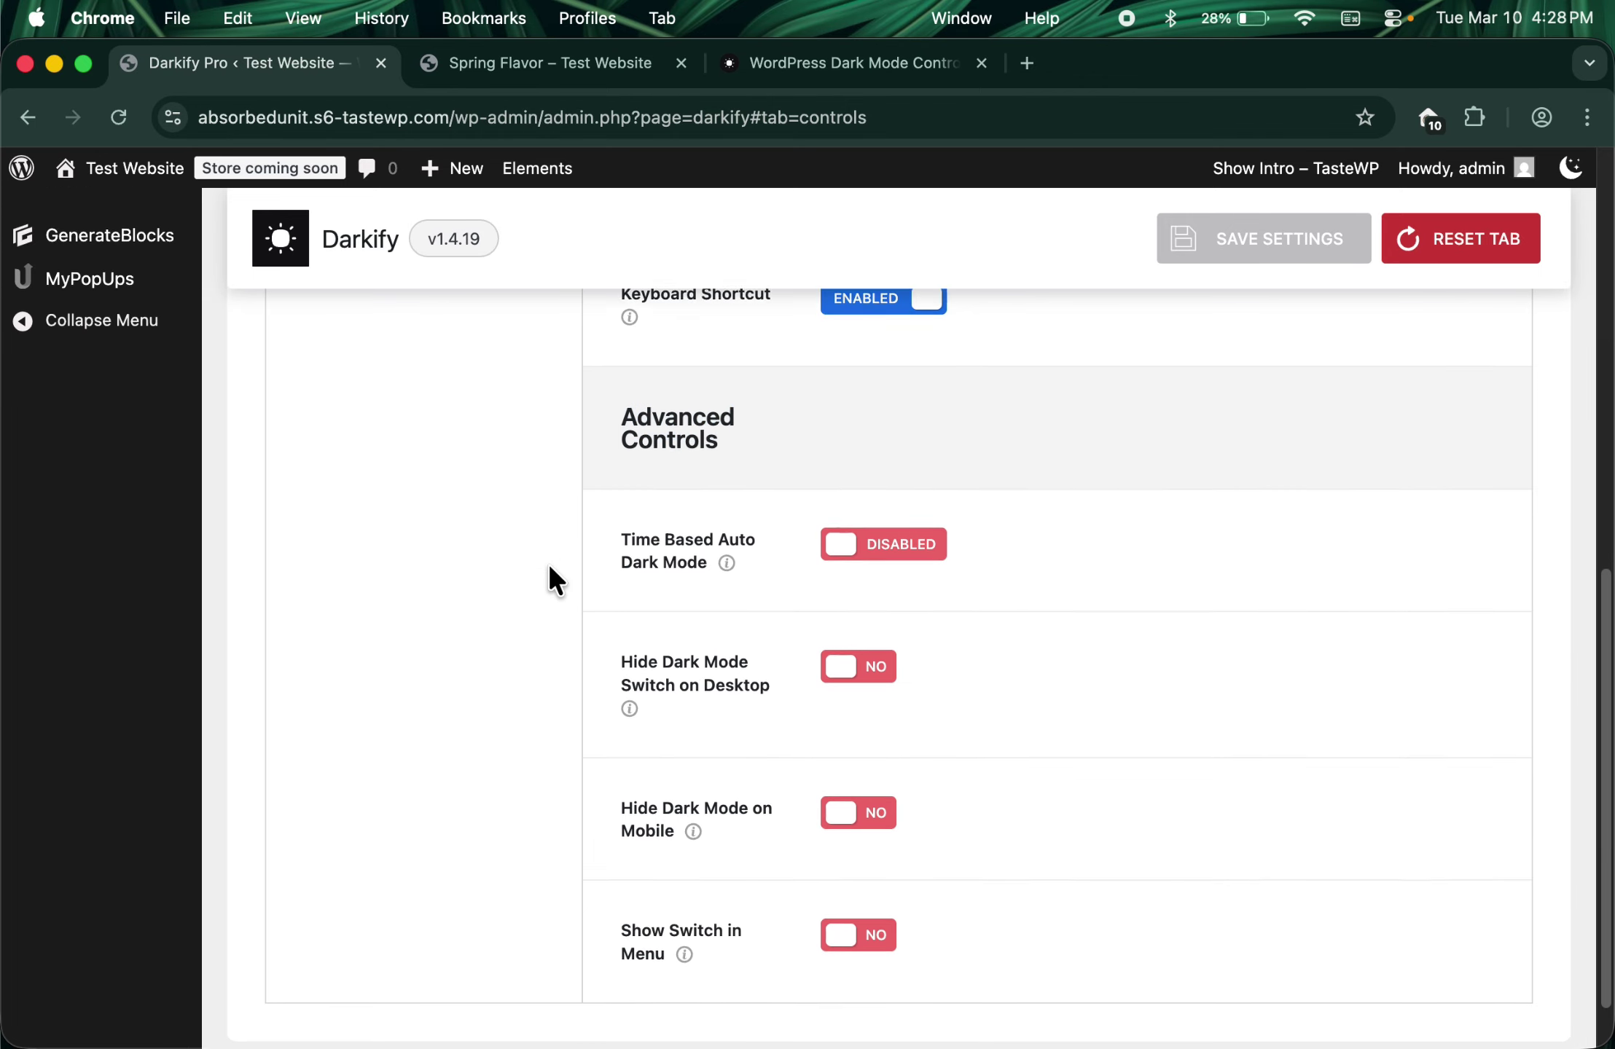
pyautogui.scroll(-2, 550, 568)
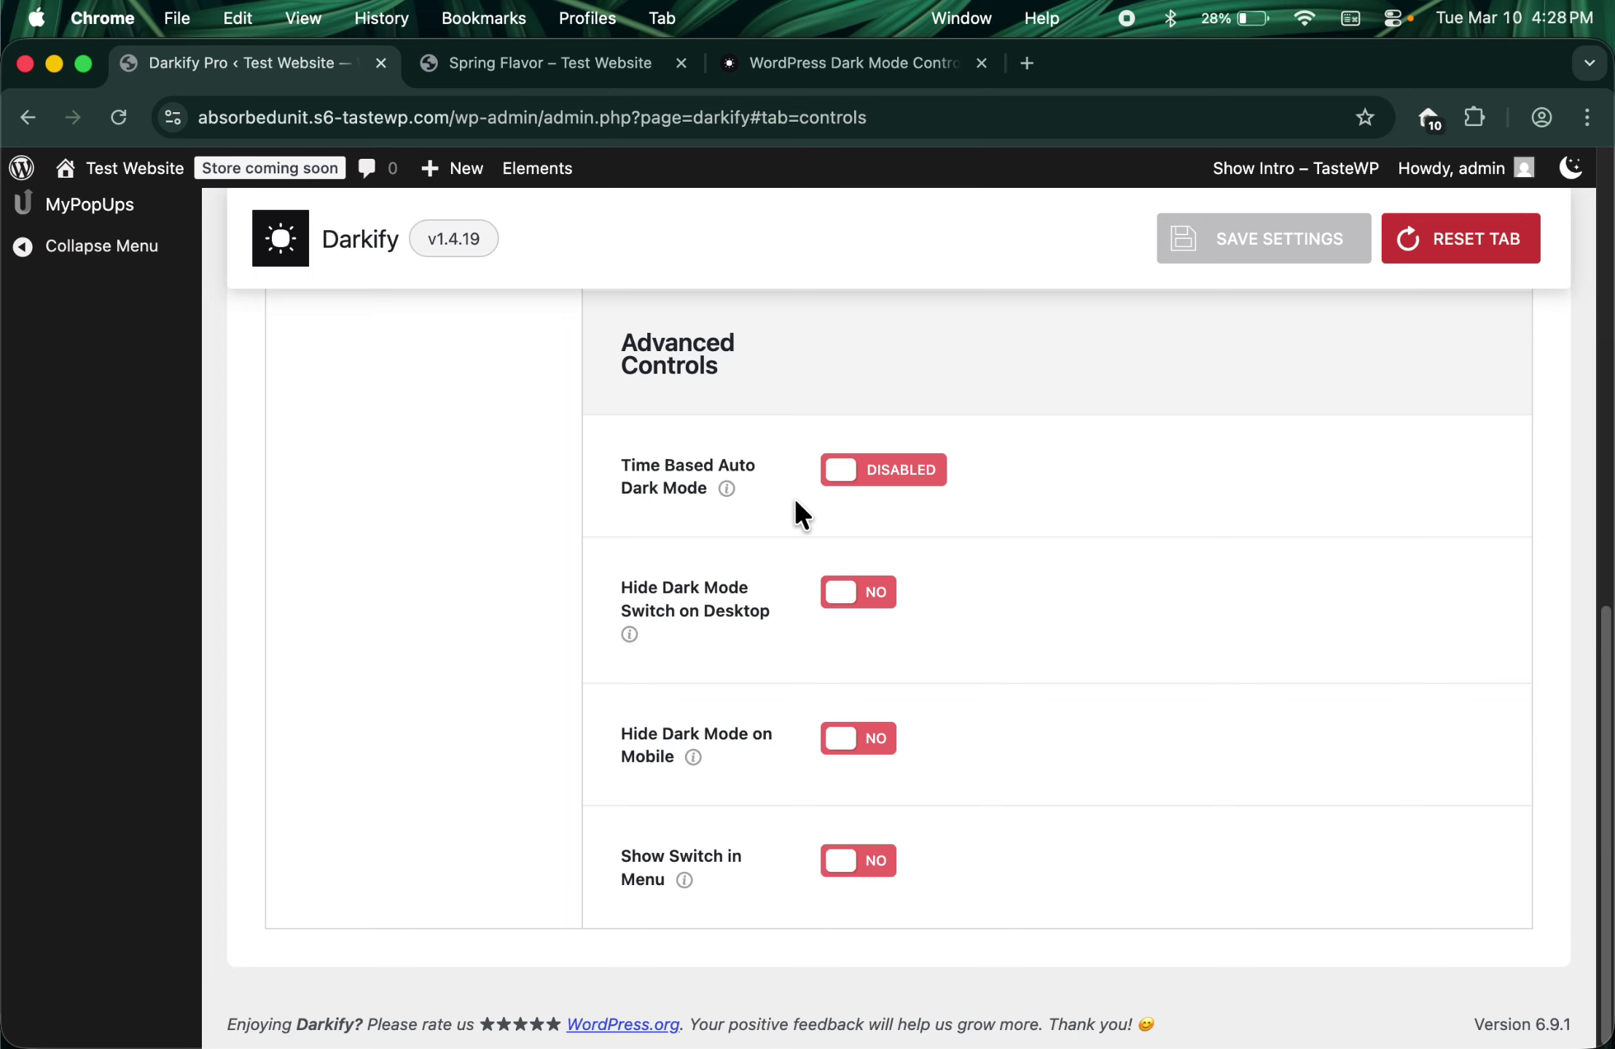
# Step: Enable Time Based Auto Dark Mode and look over its From and To time pickers
pyautogui.click(874, 477)
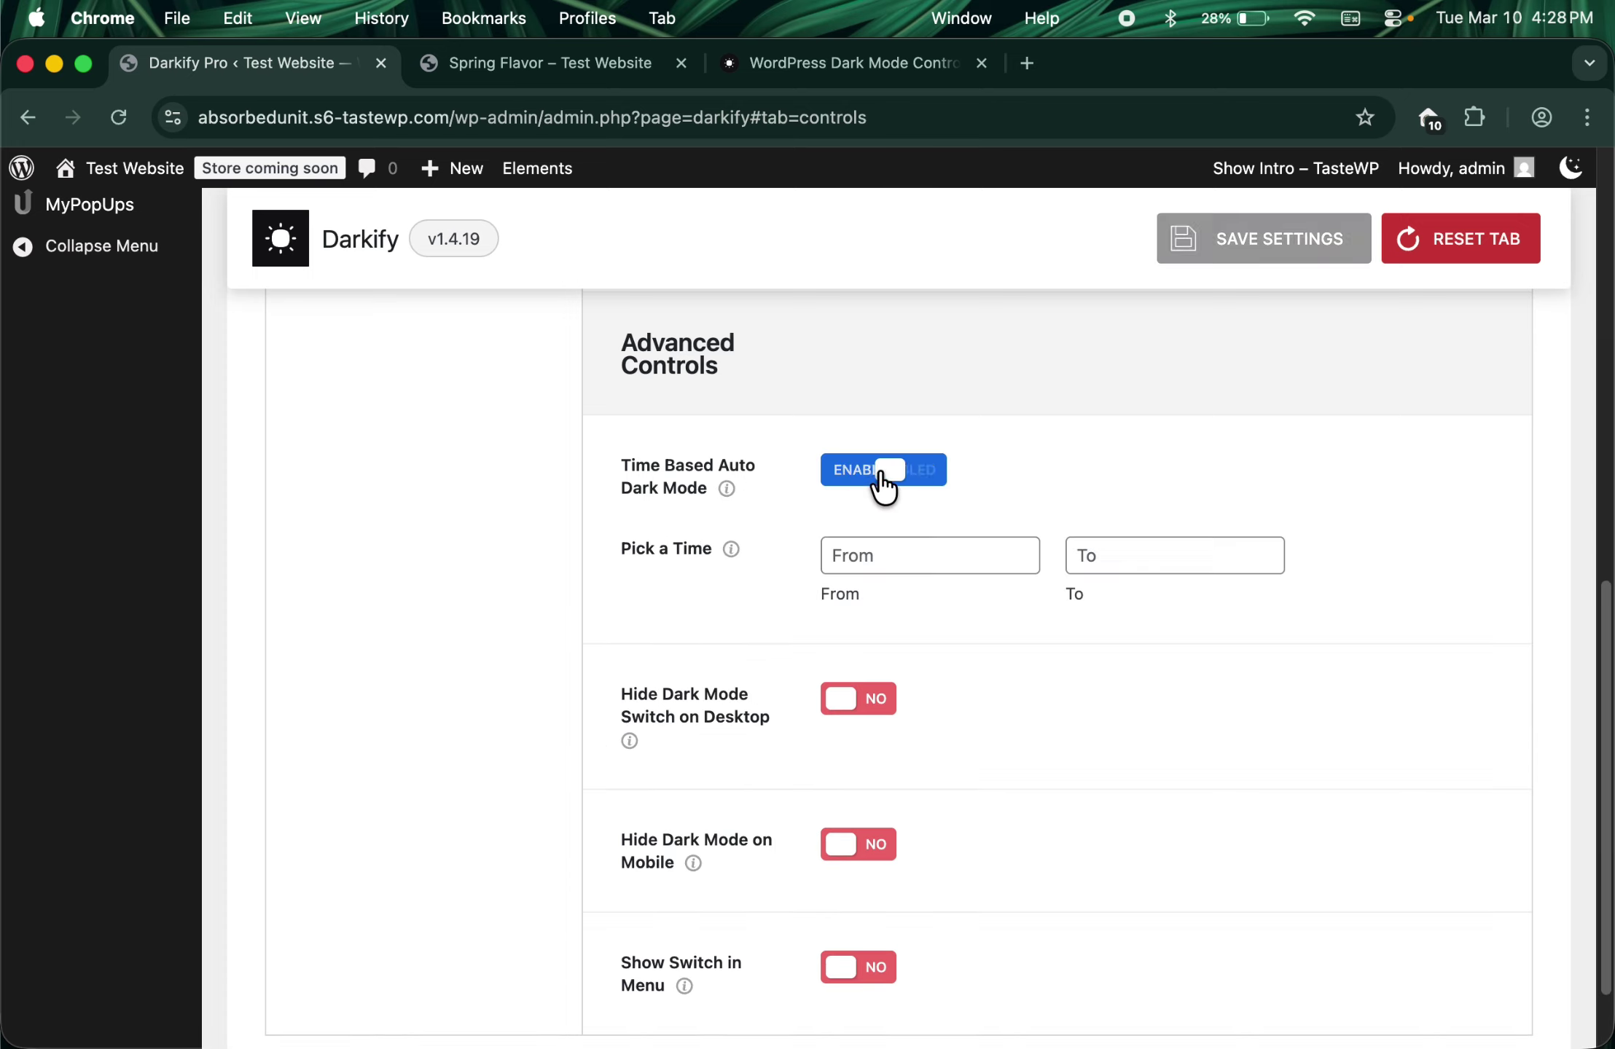
pyautogui.scroll(-1, 902, 463)
pyautogui.click(872, 506)
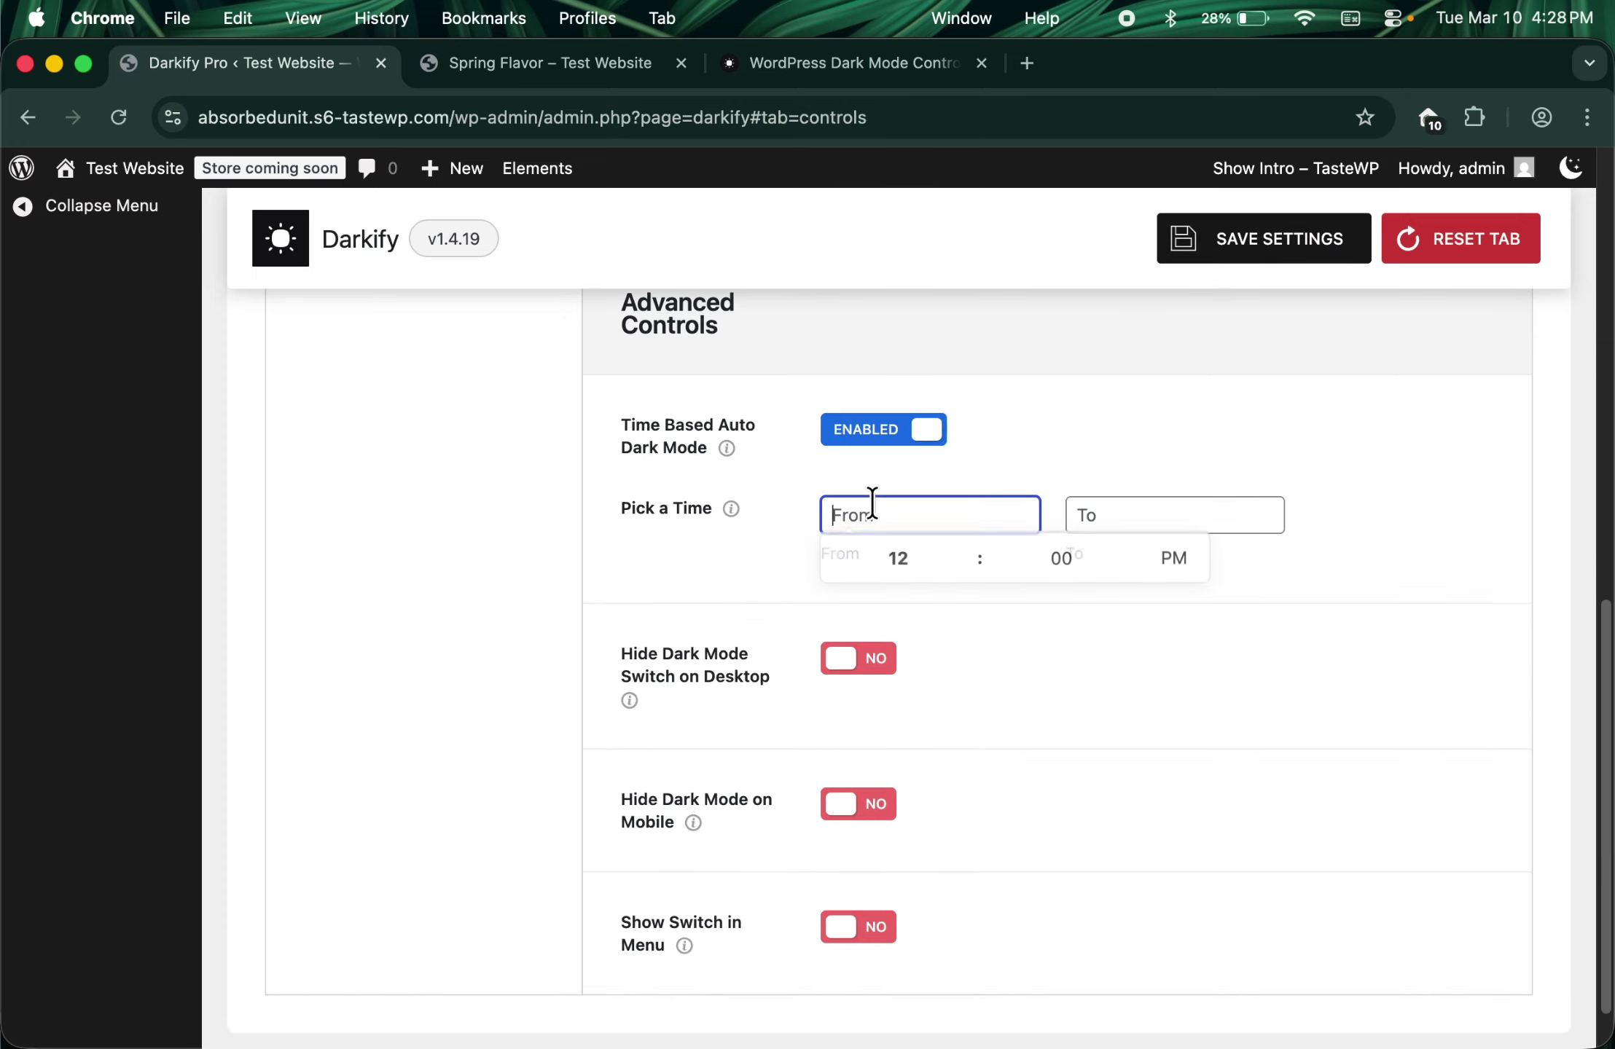
pyautogui.click(1130, 510)
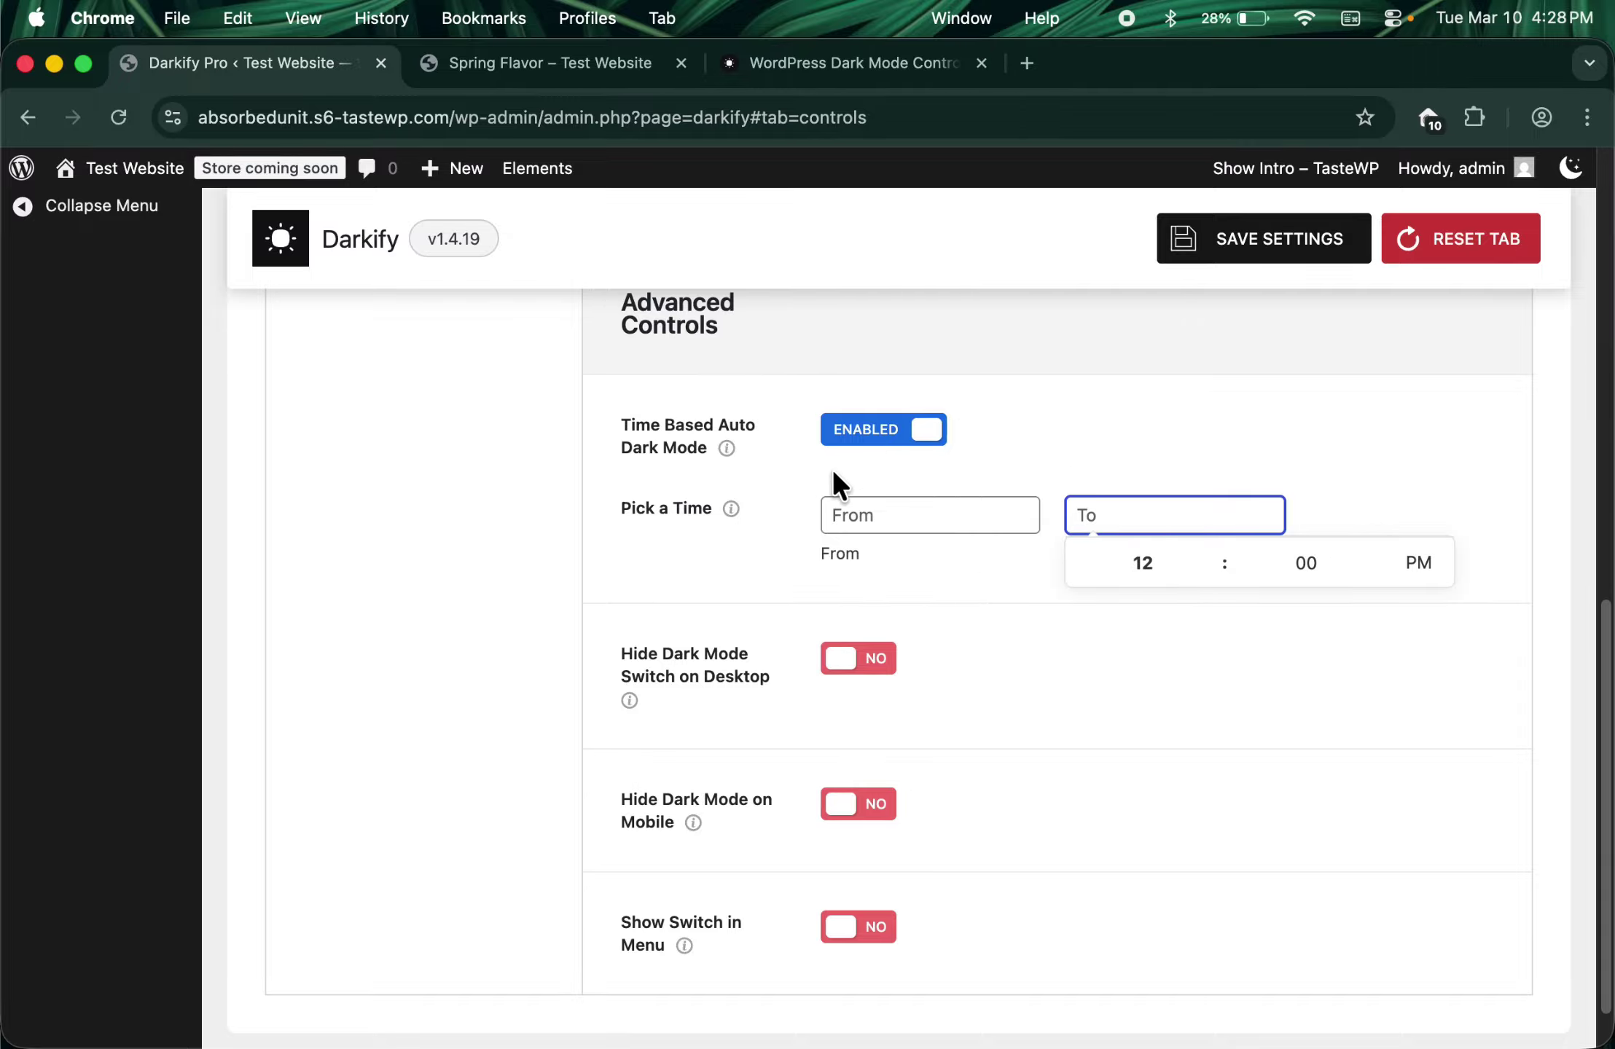
pyautogui.click(1156, 466)
pyautogui.scroll(-2, 1156, 466)
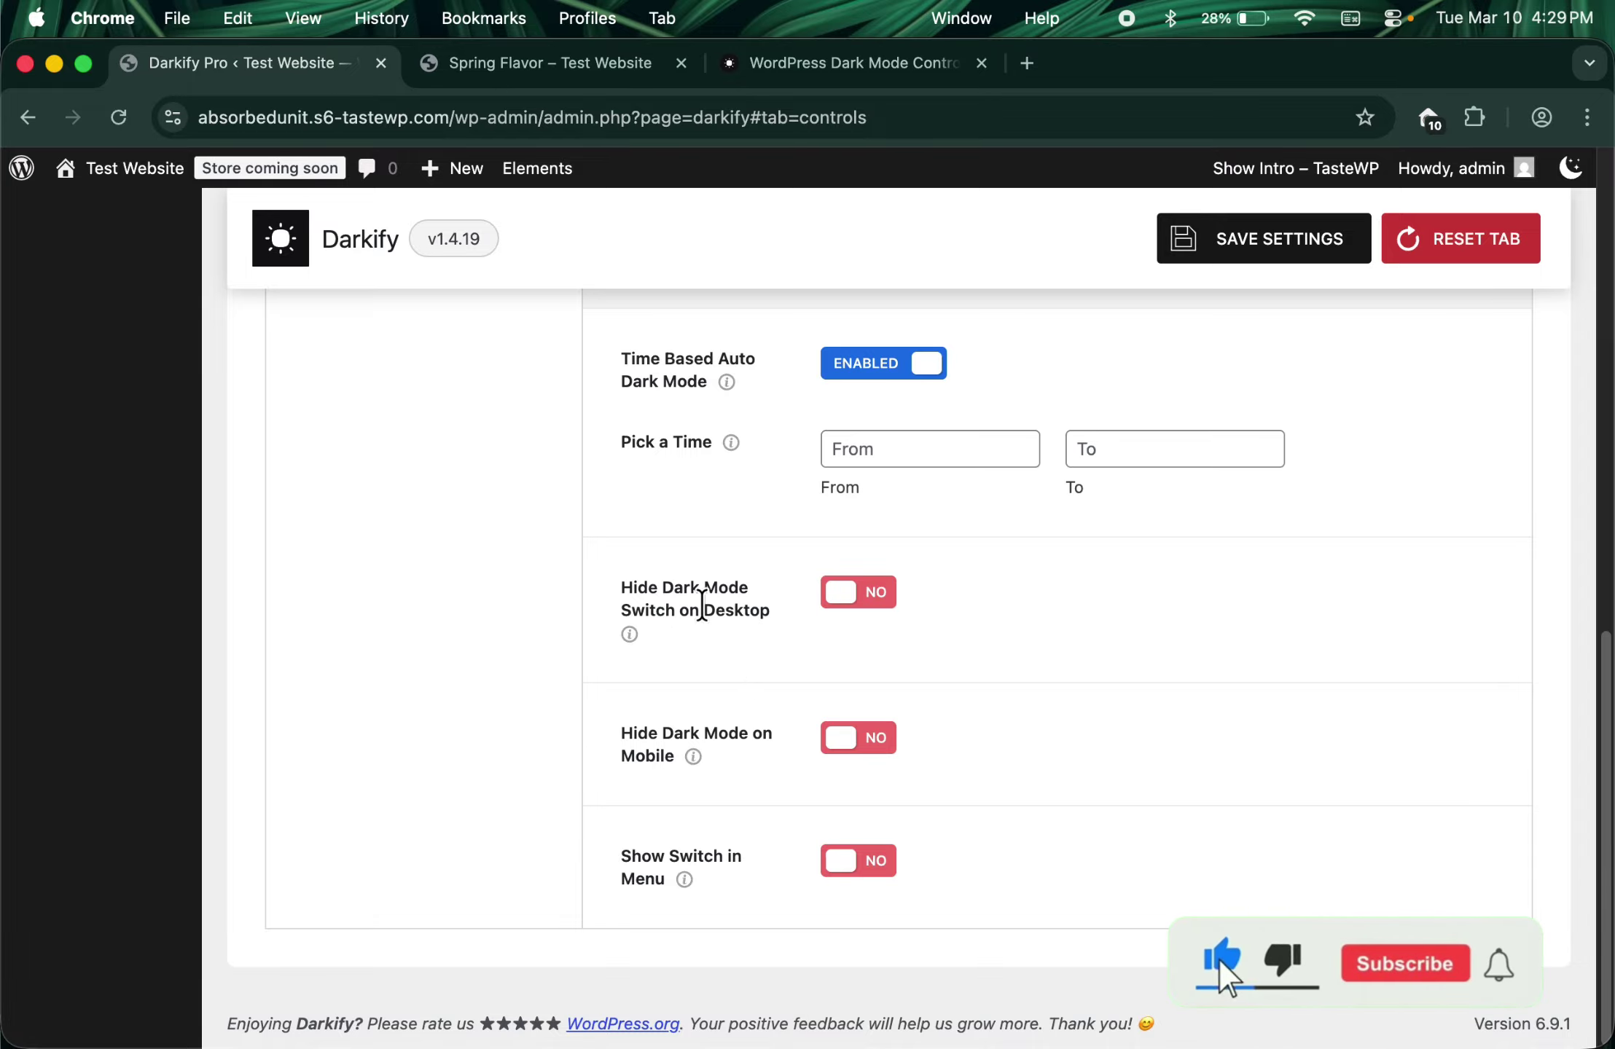
# Step: Compare the floating switch and navigation menu on the Spring Flavor page with Darkify's switch hiding and menu display options
pyautogui.click(559, 63)
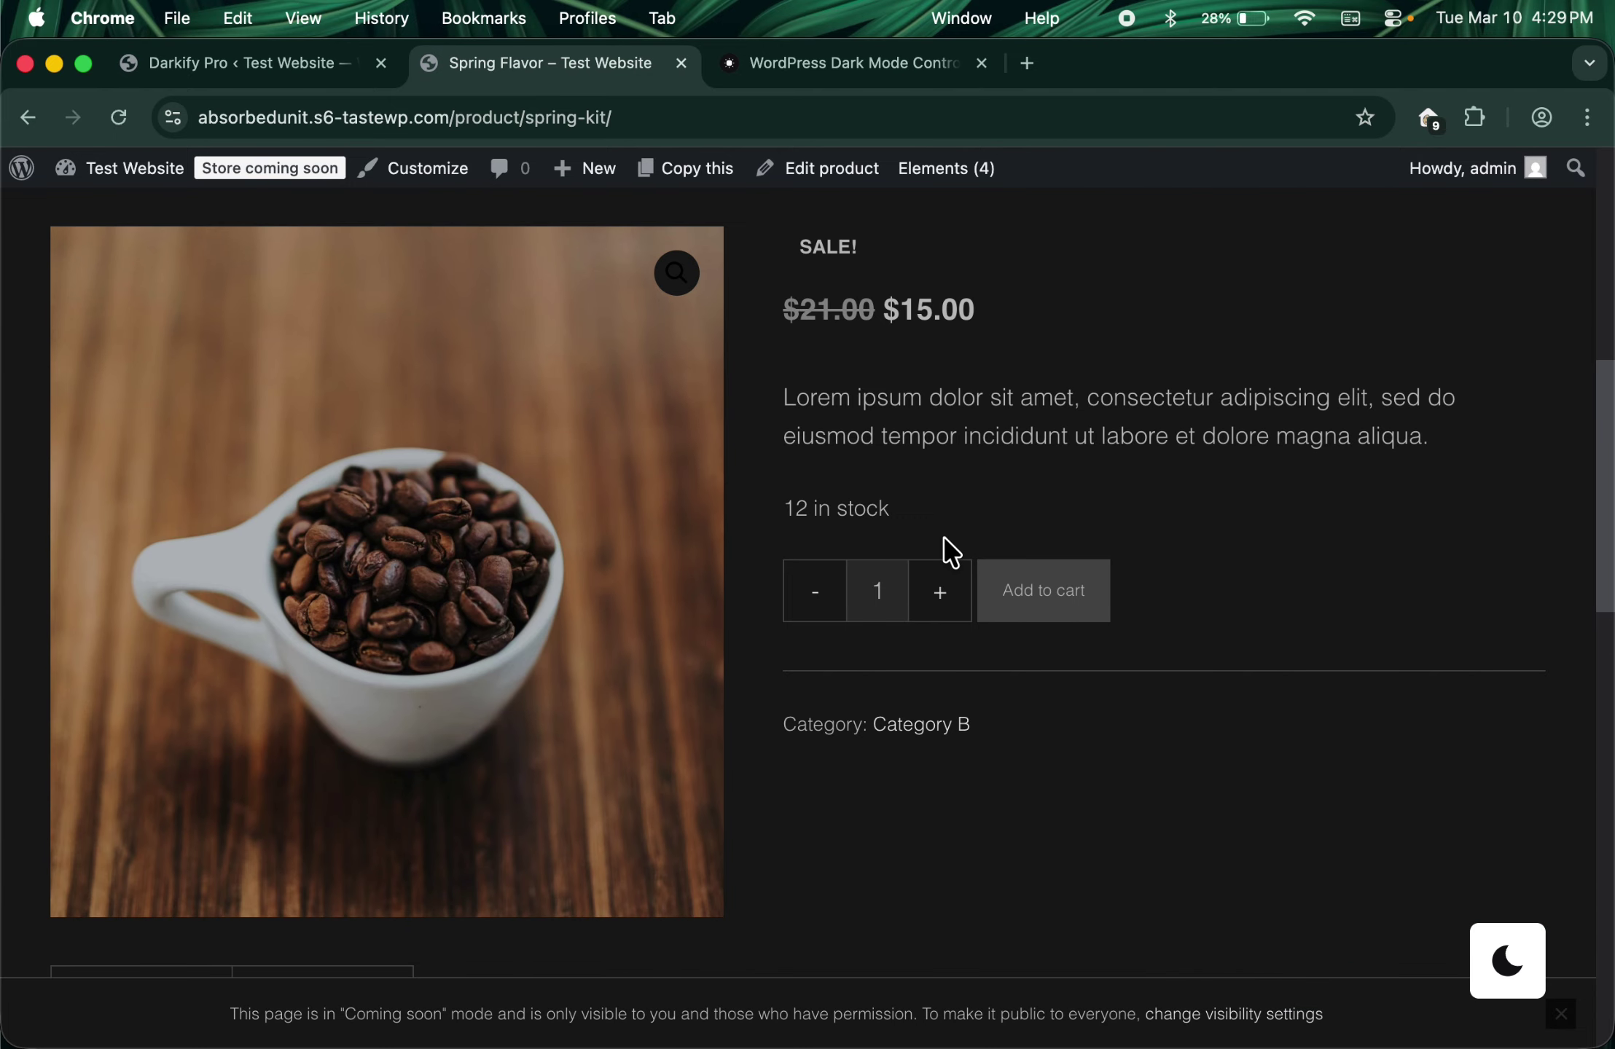
pyautogui.scroll(5, 1181, 837)
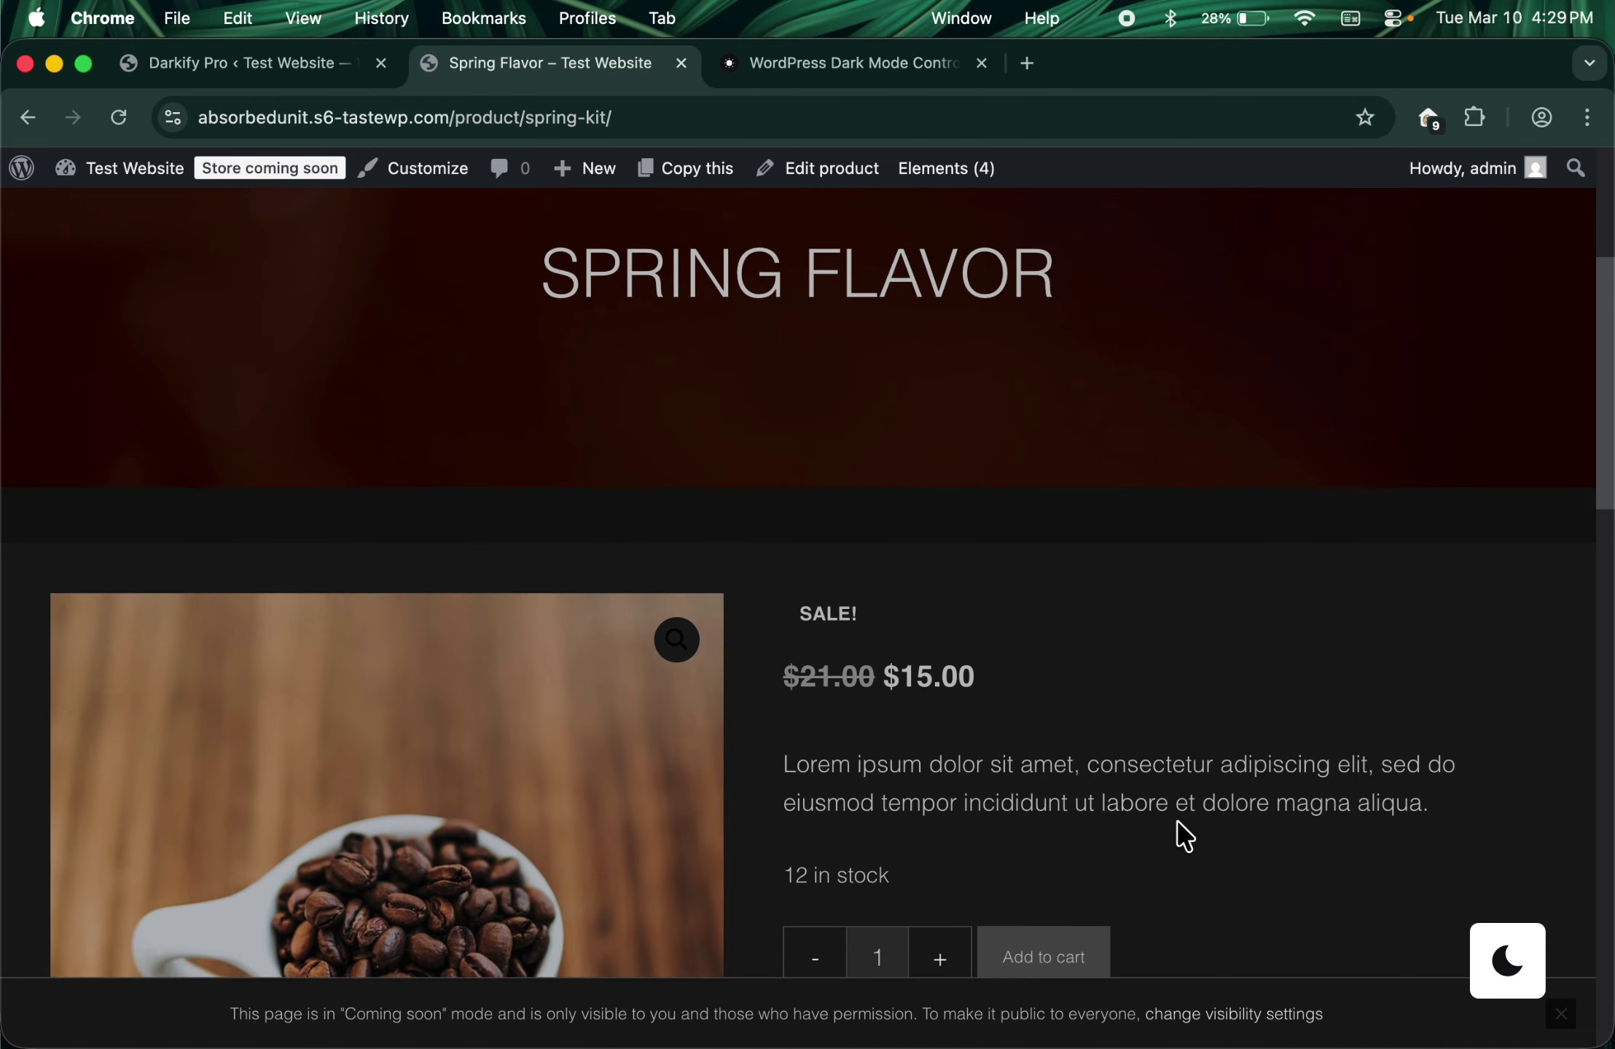
pyautogui.scroll(1, 1180, 836)
pyautogui.scroll(5, 974, 502)
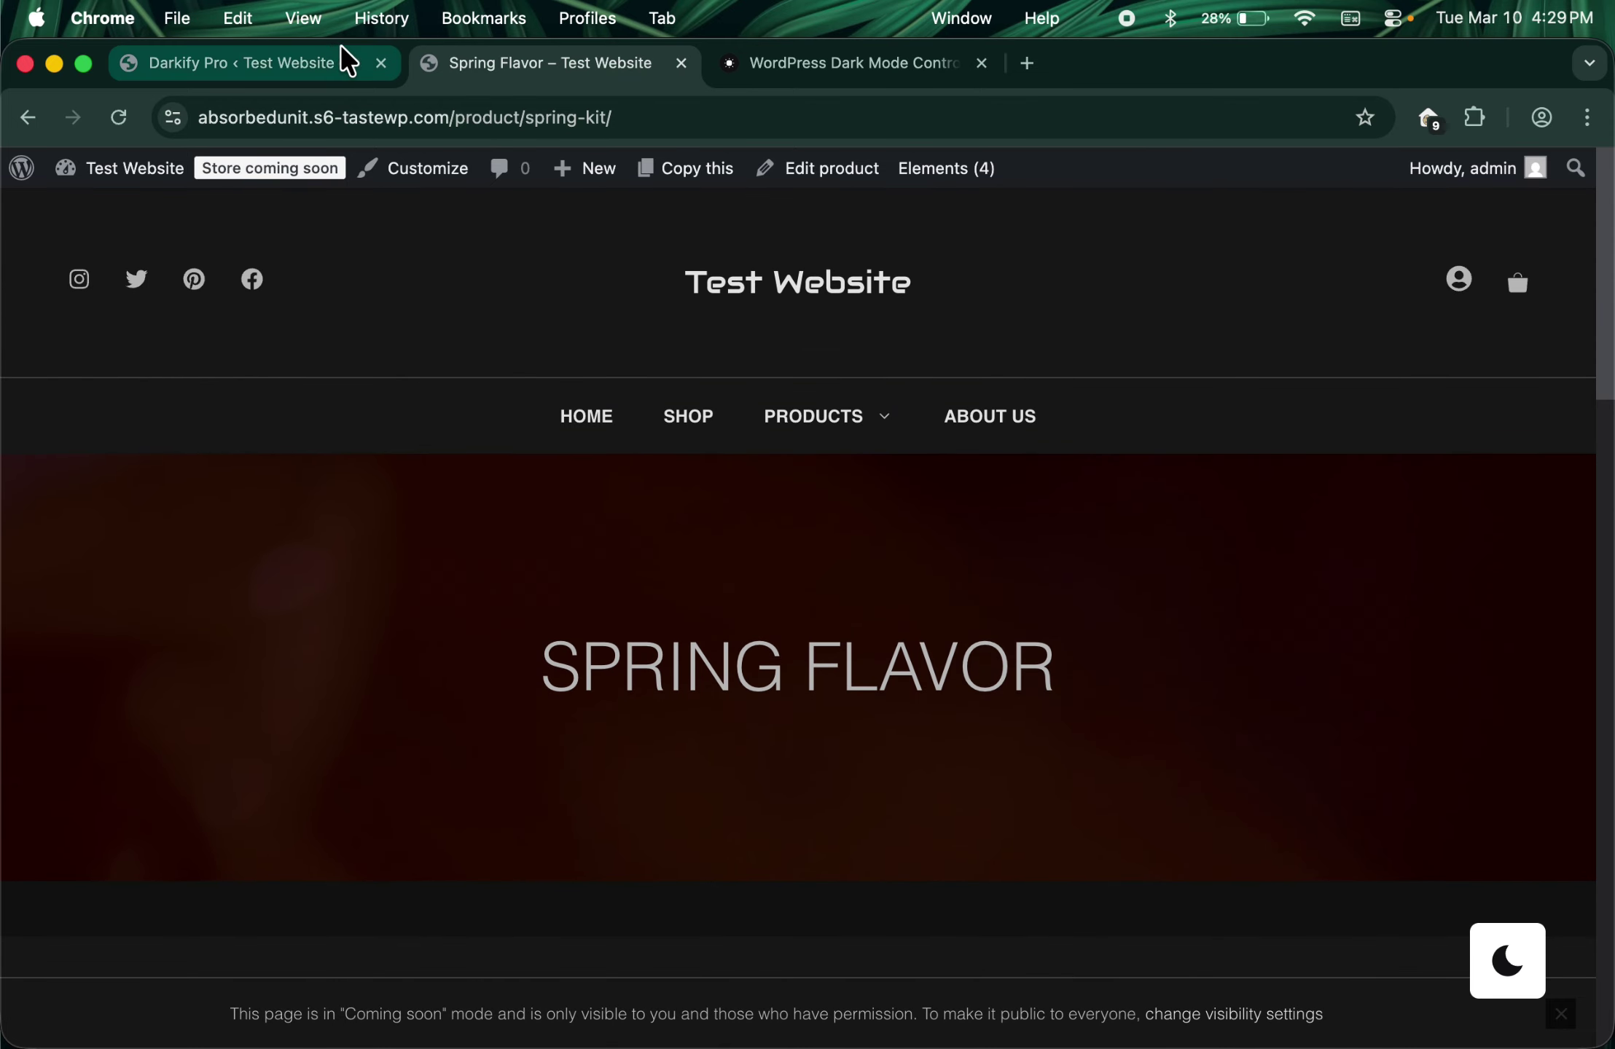
pyautogui.click(325, 65)
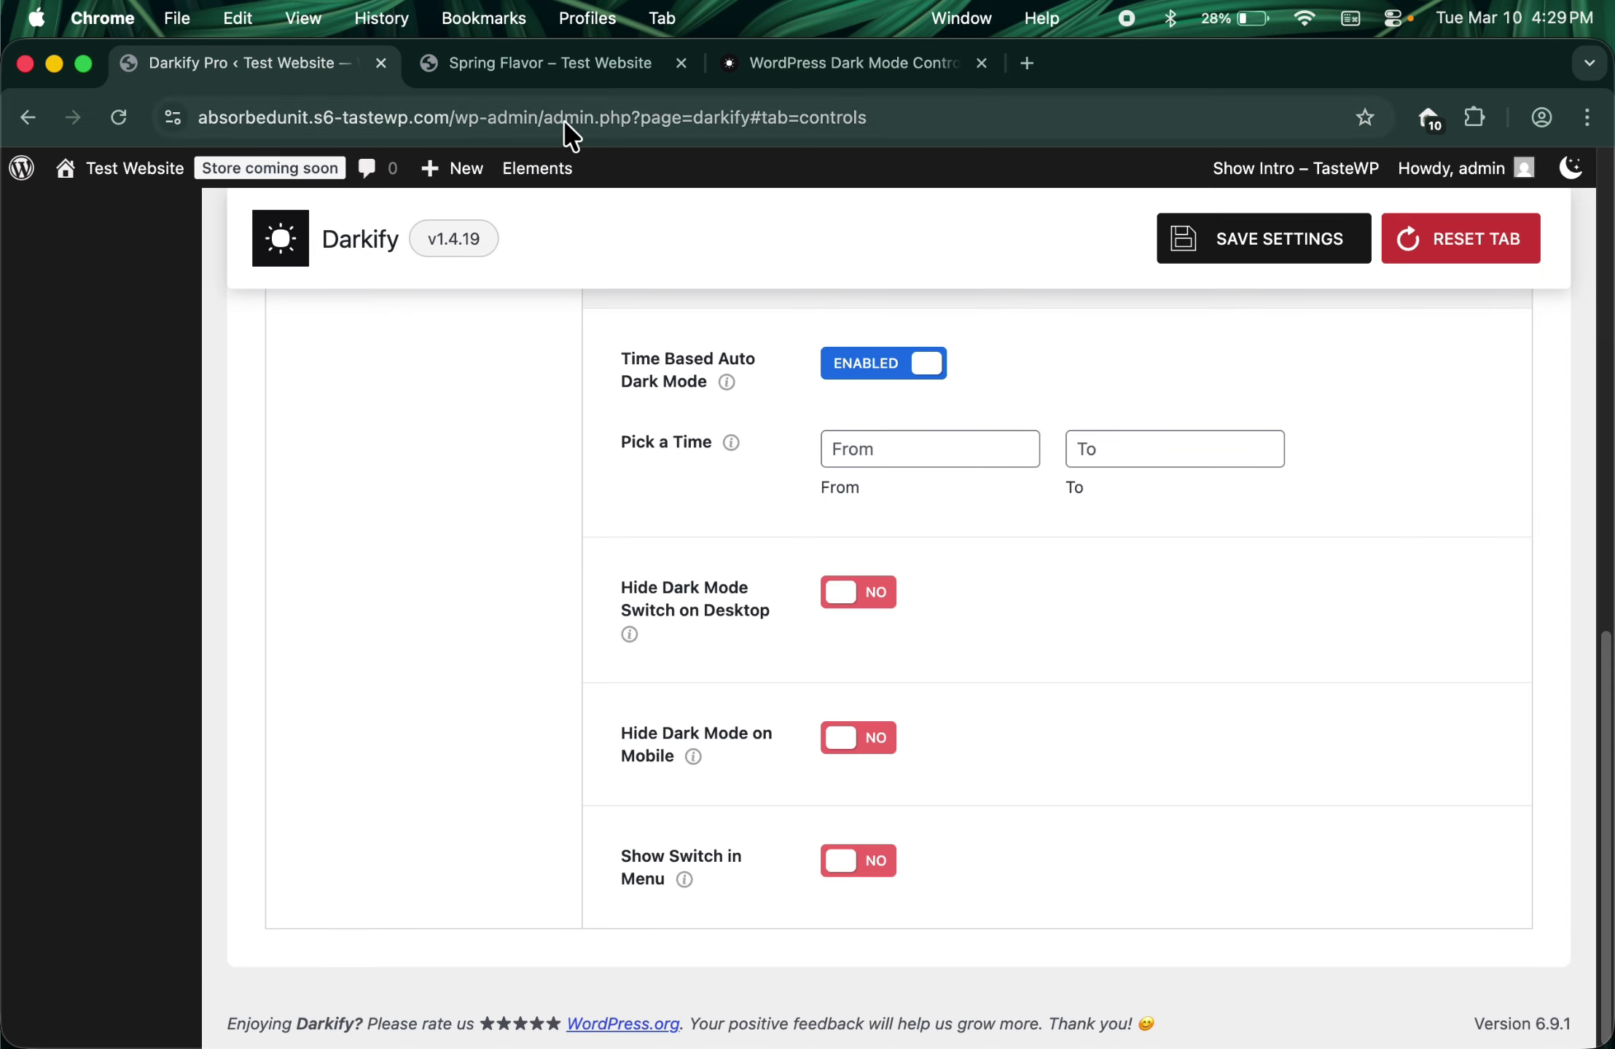
pyautogui.click(548, 64)
pyautogui.click(177, 60)
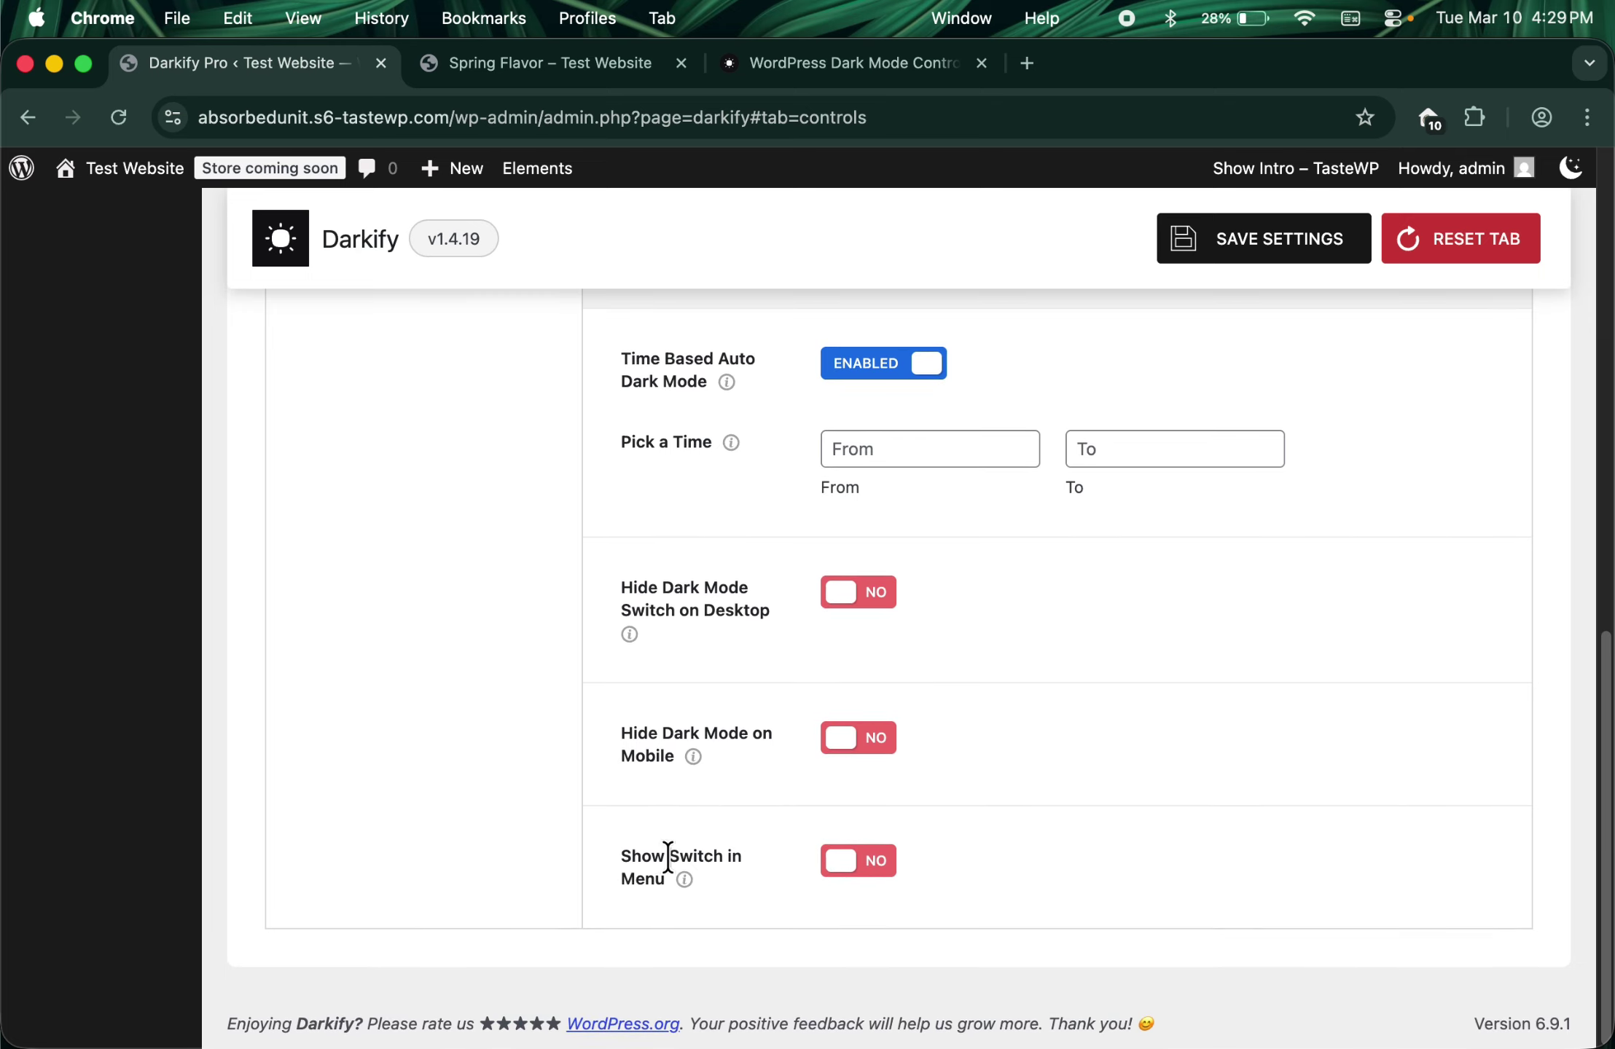
pyautogui.click(525, 64)
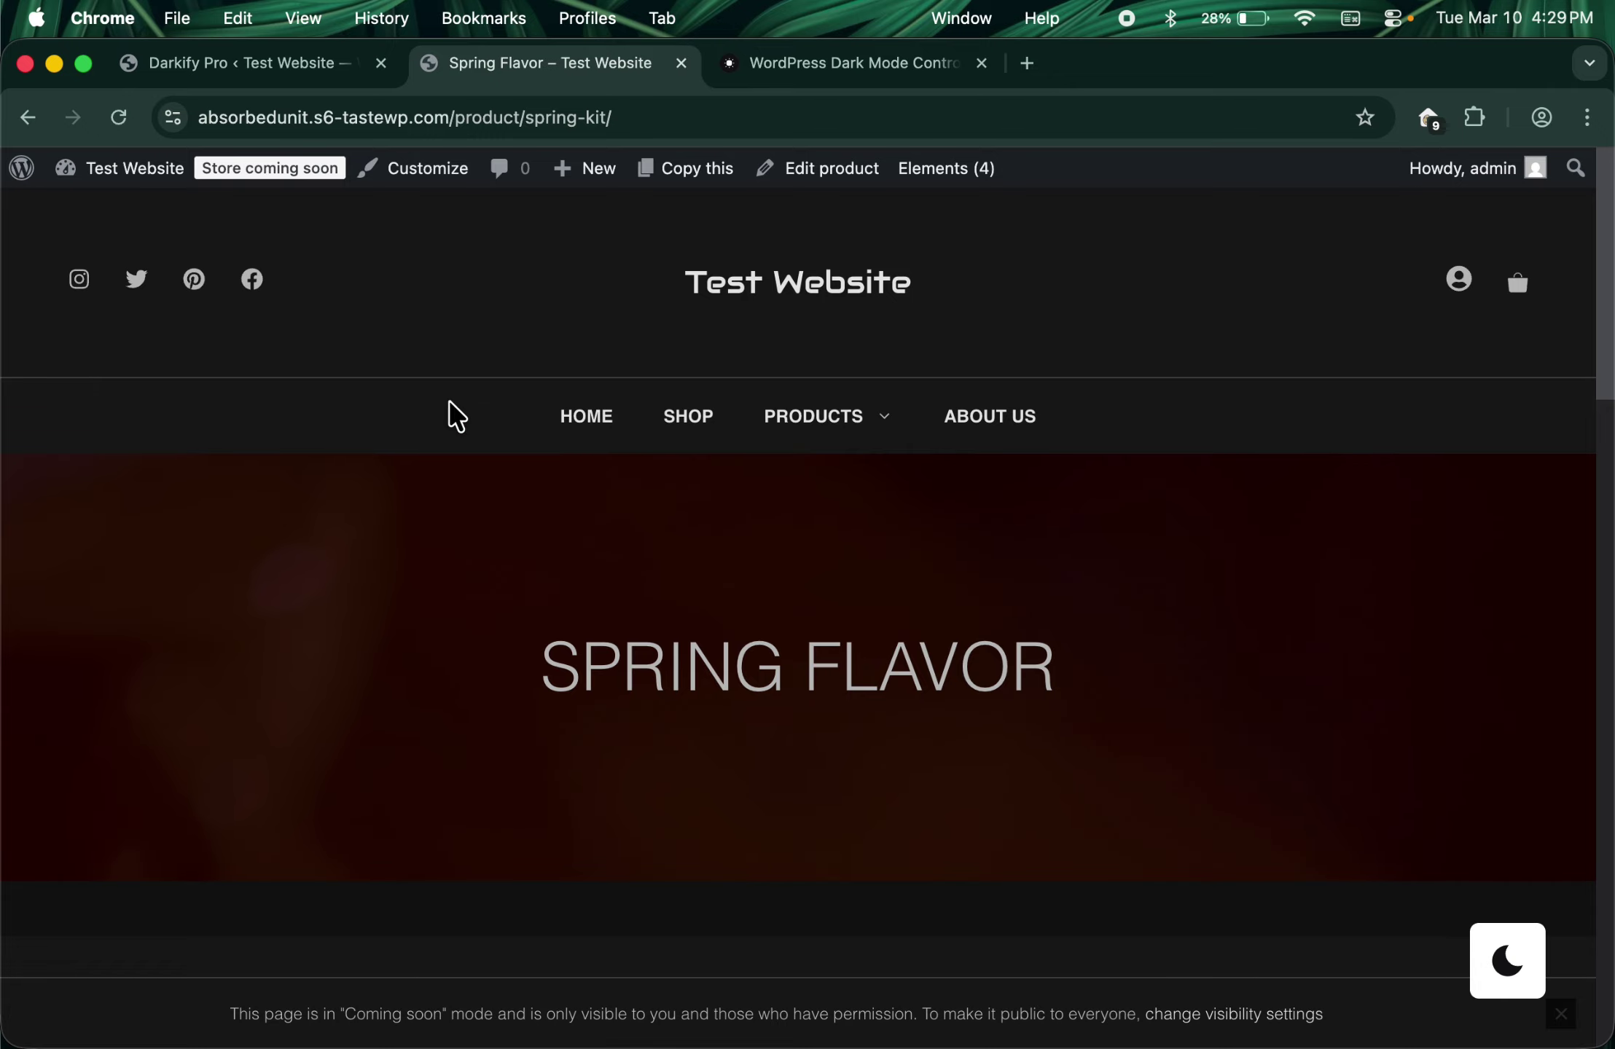
pyautogui.click(298, 73)
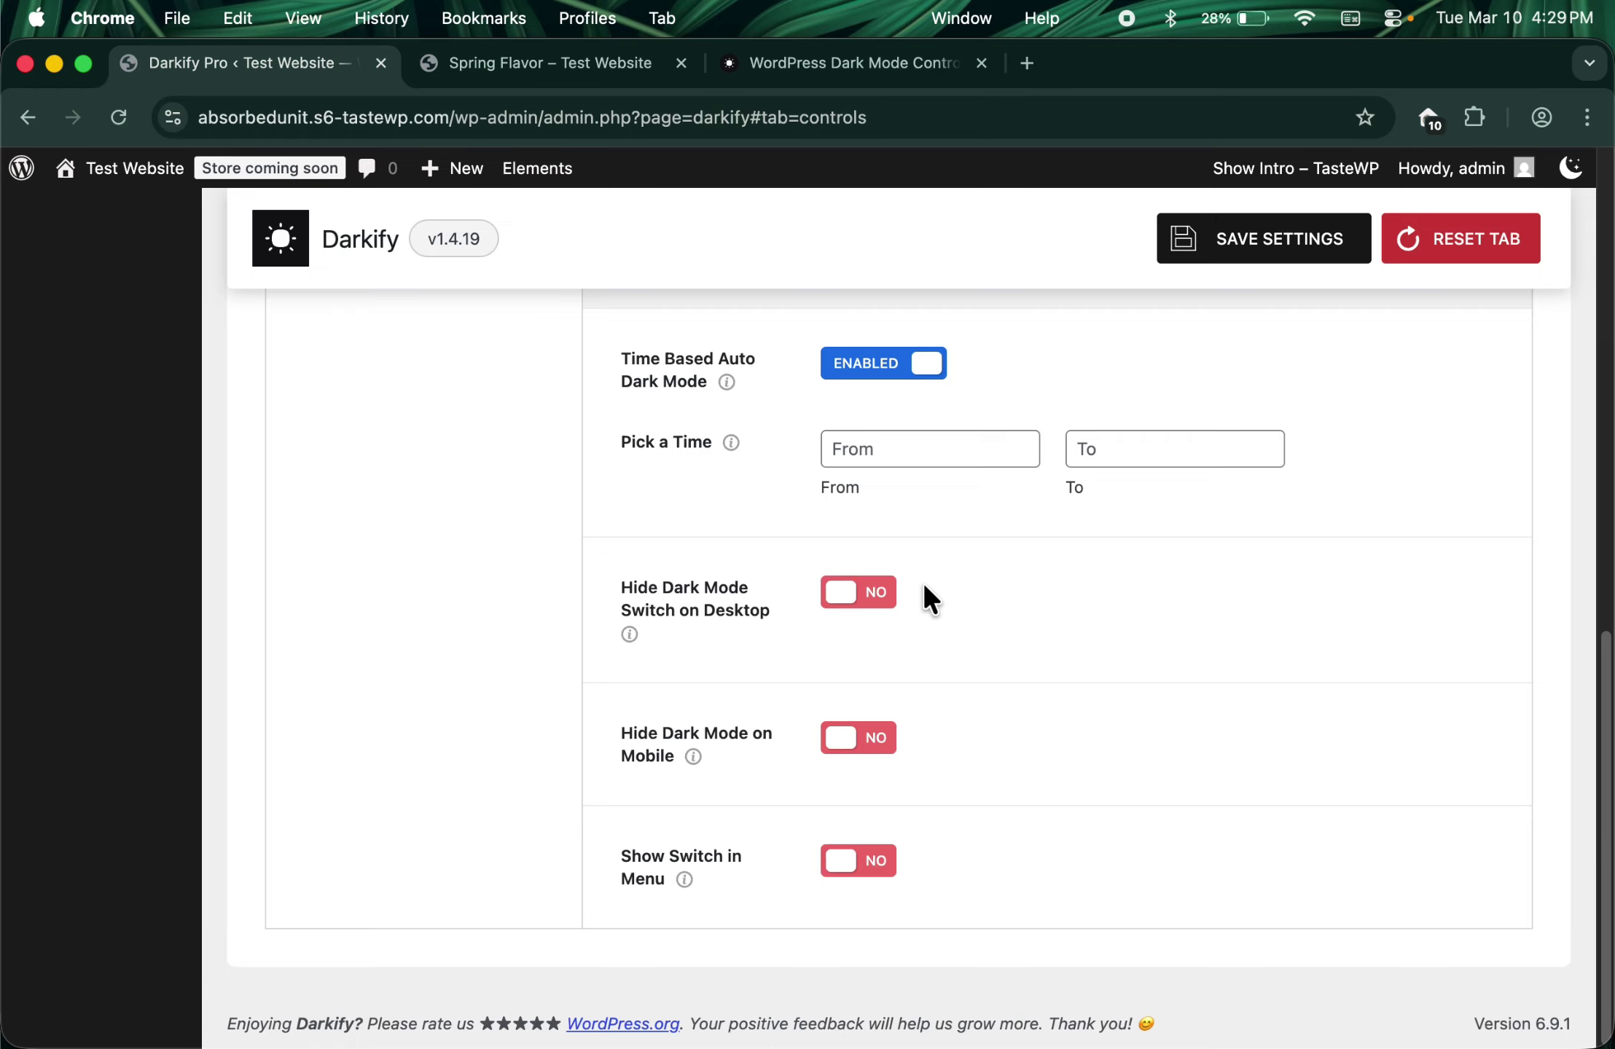
# Step: Enable Show Switch in Menu and save the Darkify control settings
pyautogui.click(860, 860)
pyautogui.scroll(-3, 987, 797)
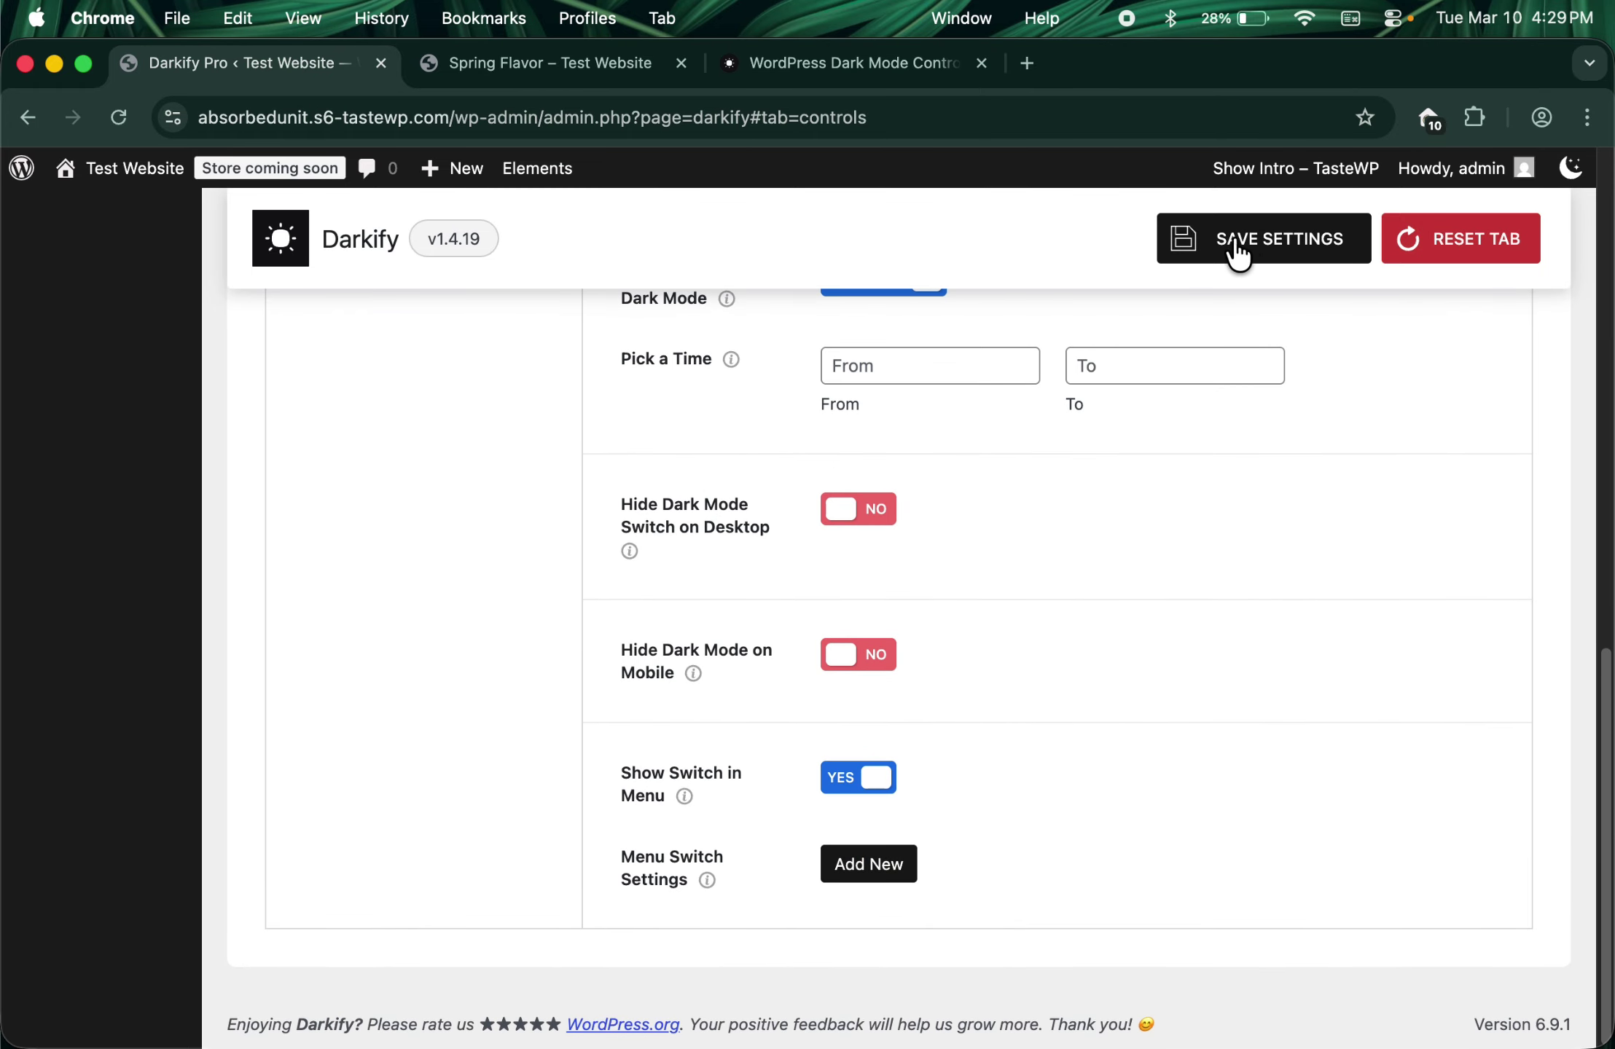
pyautogui.click(1282, 251)
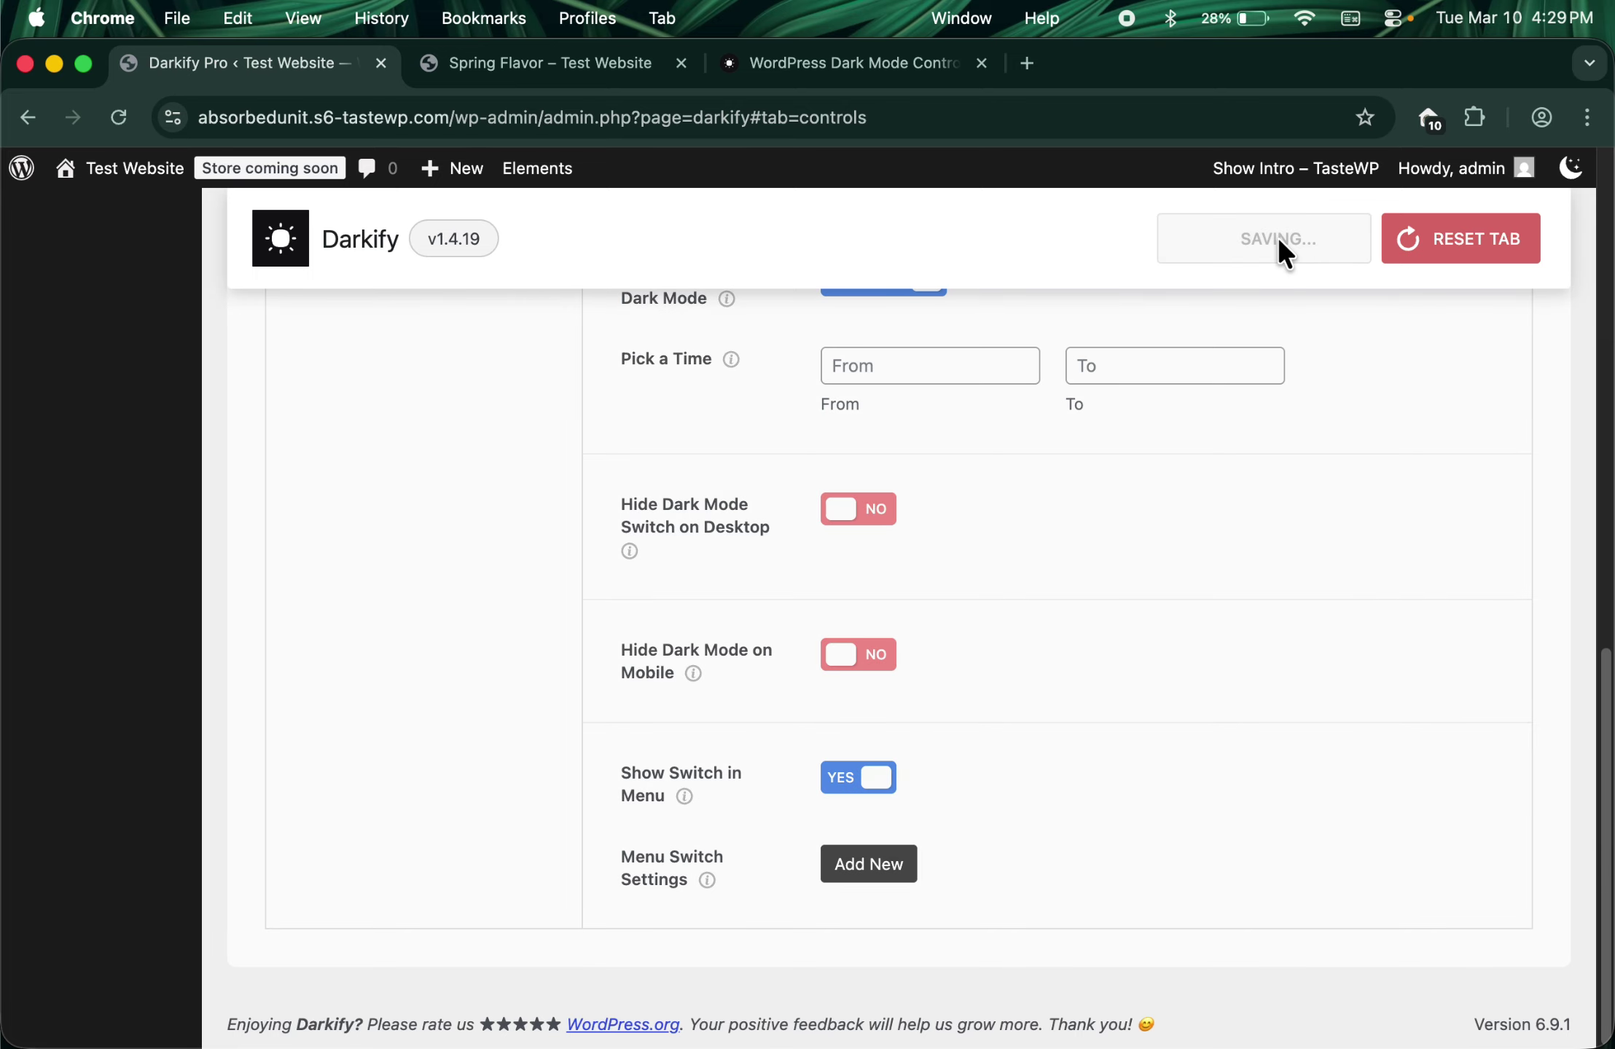
# Step: Open Darkify's switch customization settings and reload the Spring Flavor page to check its floating switch
pyautogui.scroll(15, 728, 582)
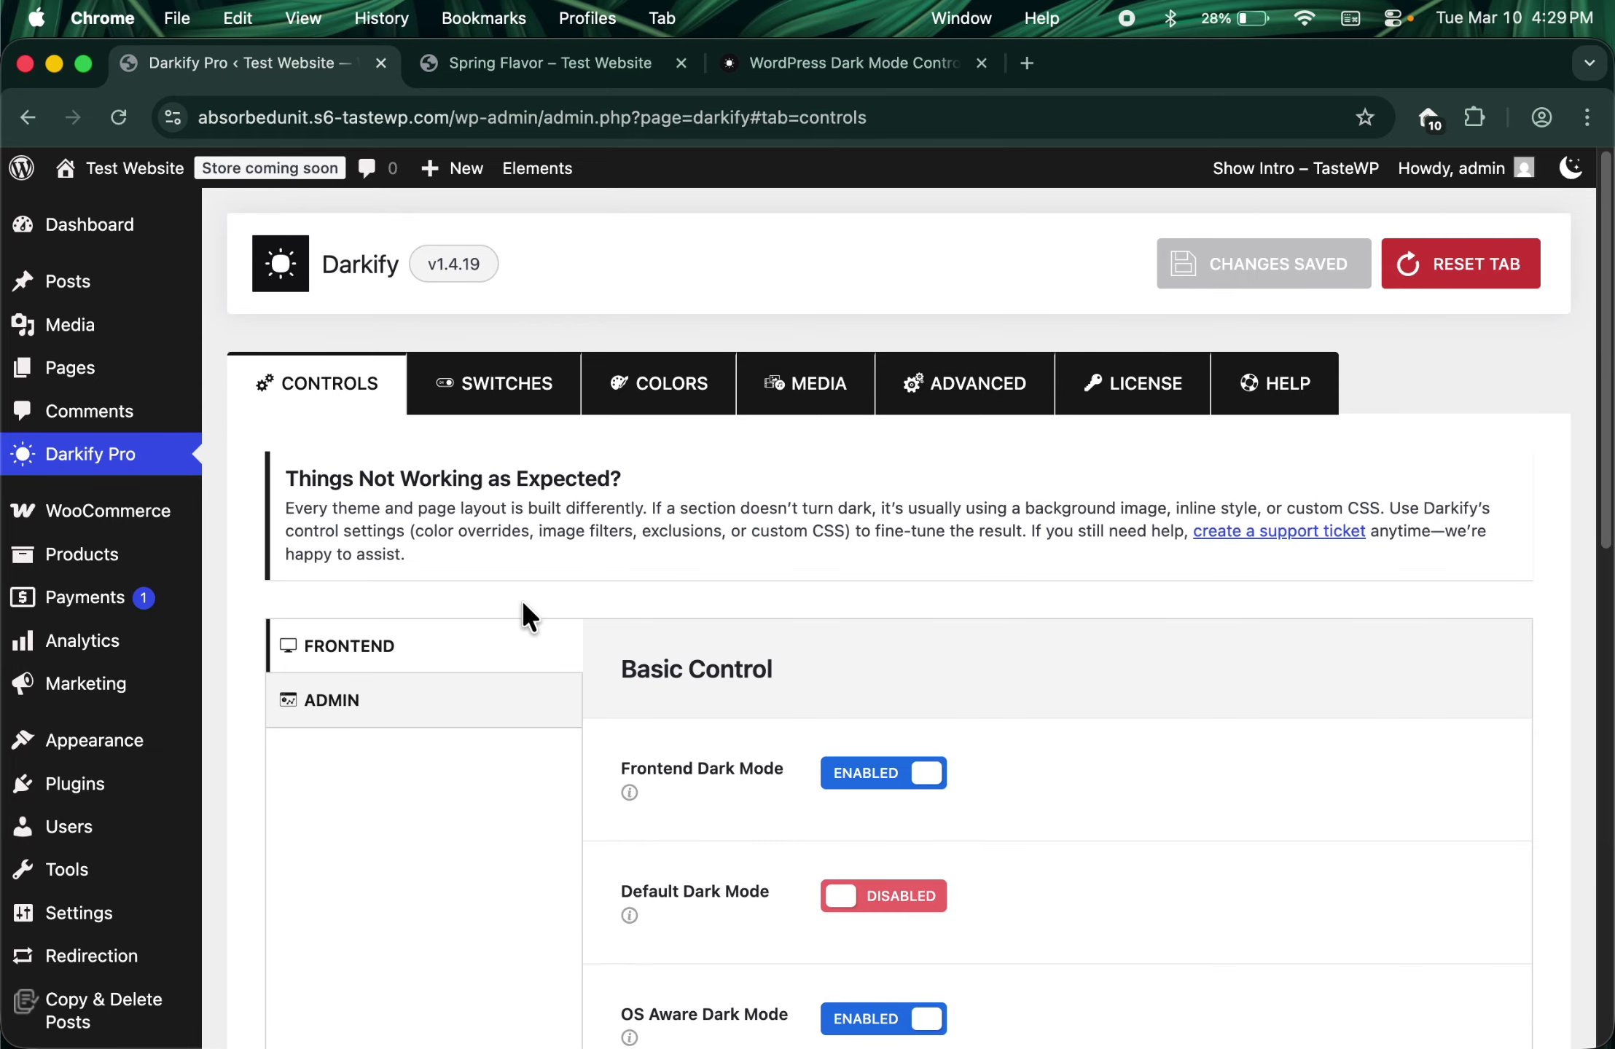
pyautogui.click(506, 413)
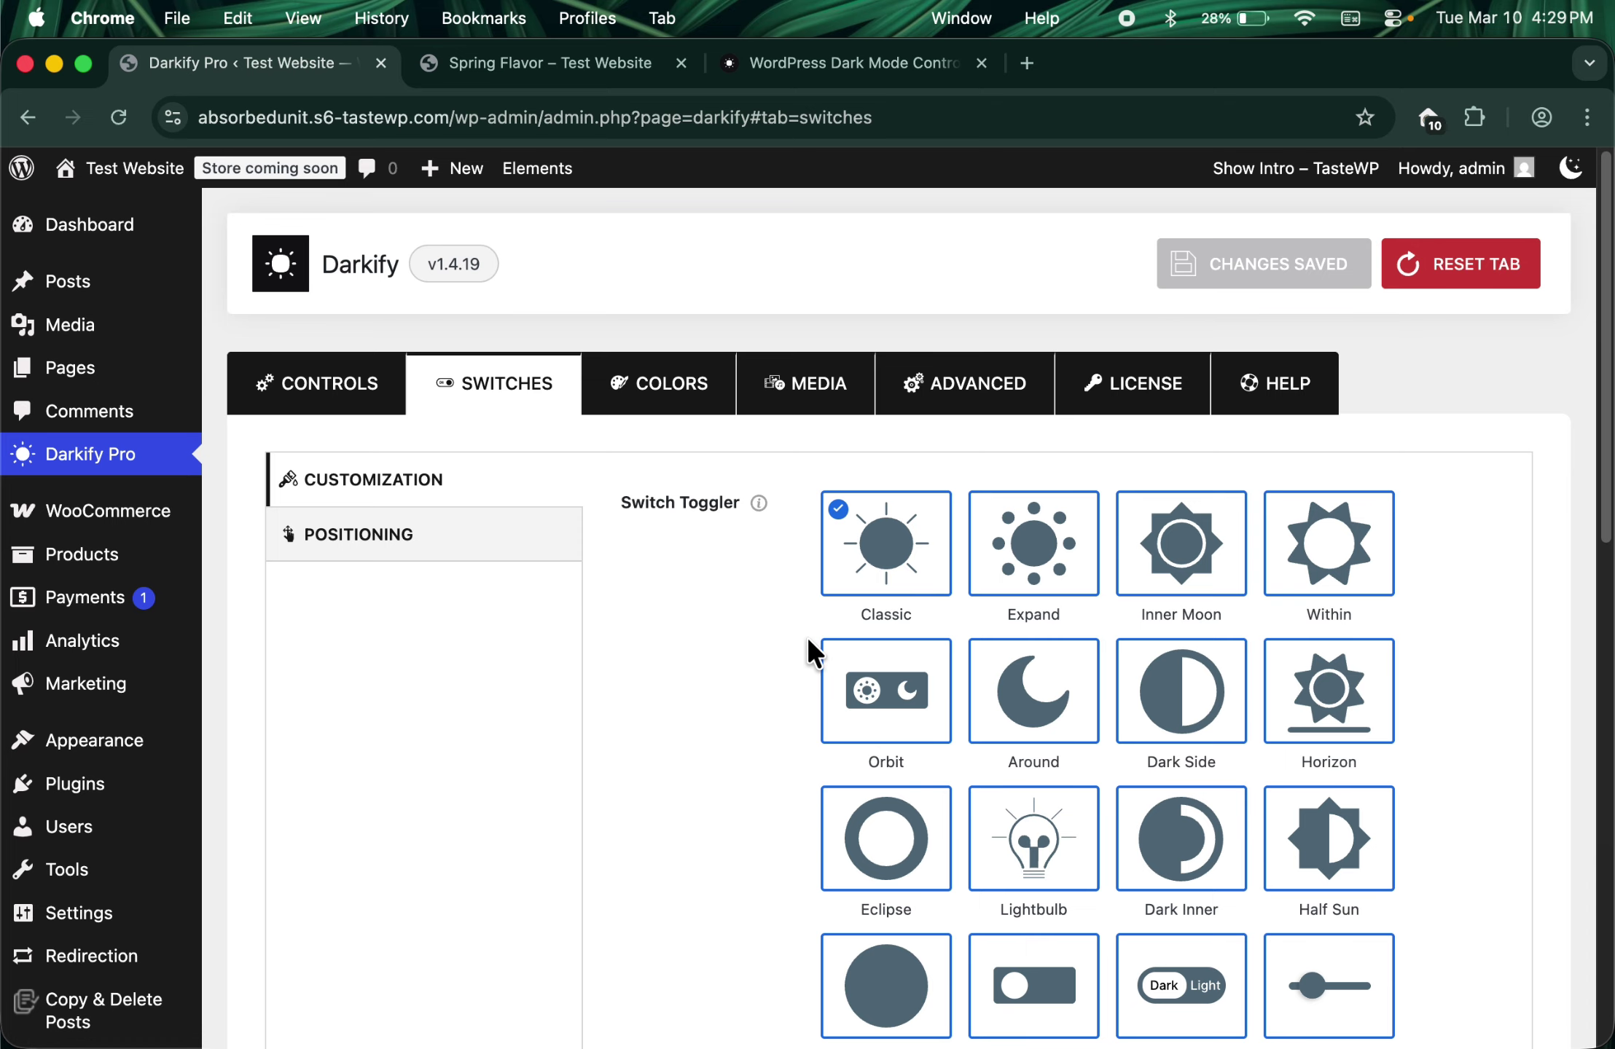
pyautogui.click(593, 67)
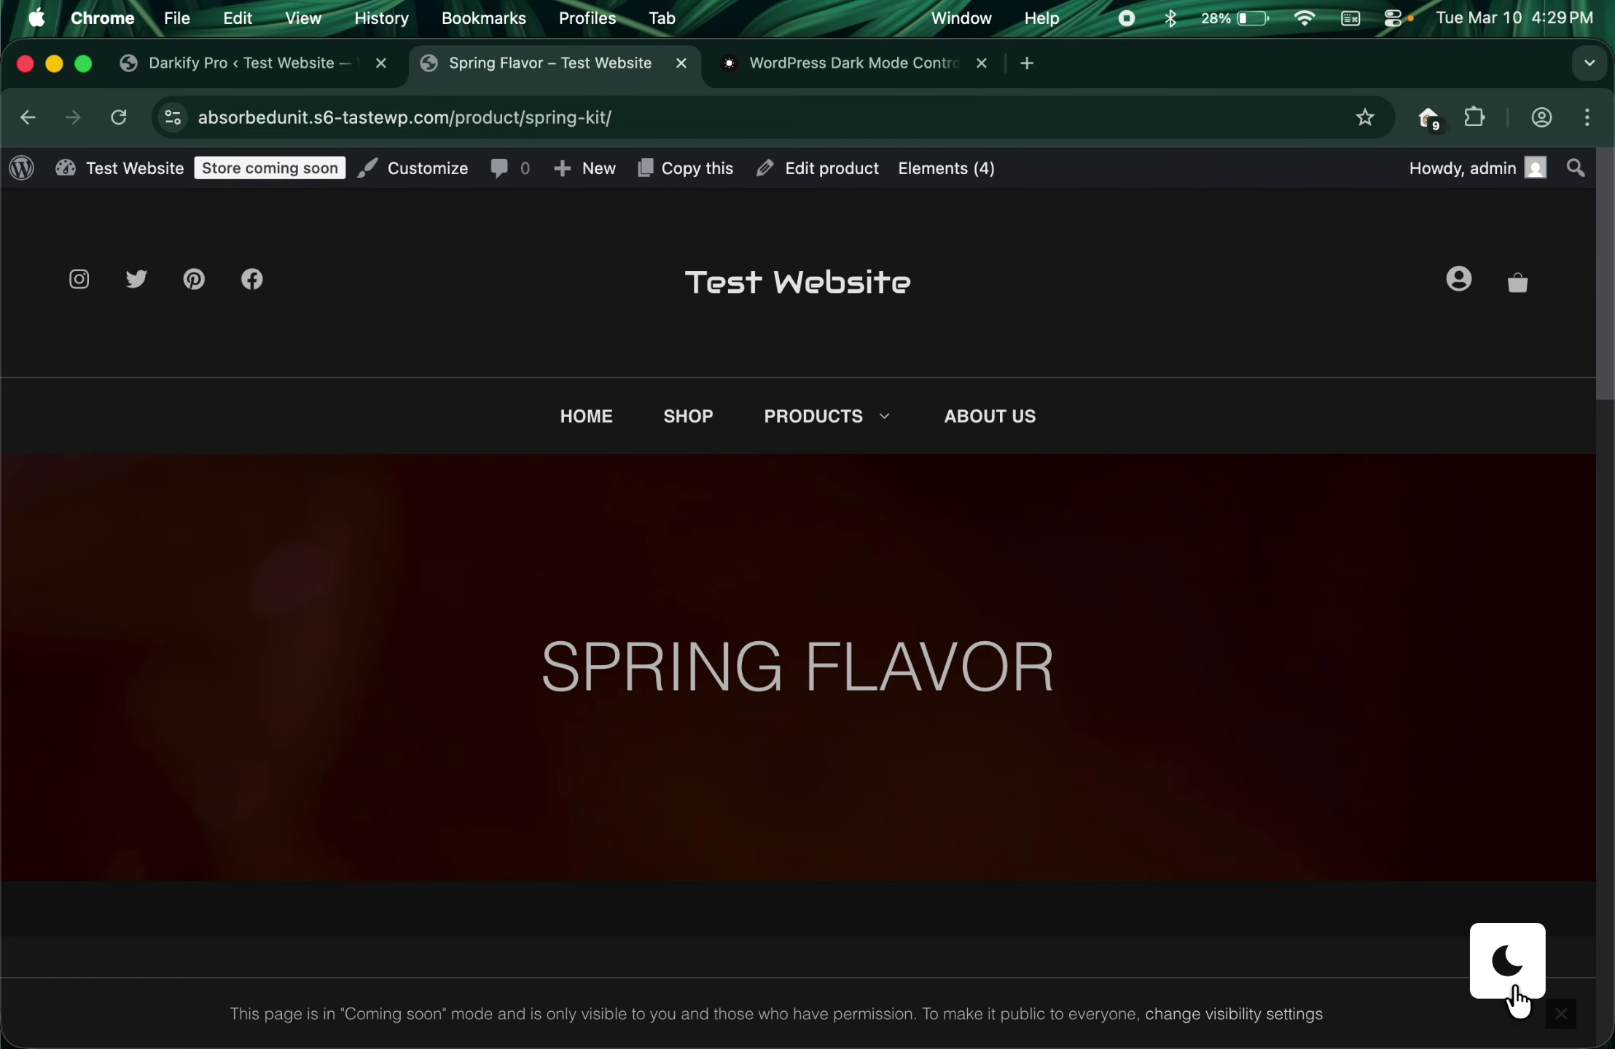
pyautogui.click(119, 117)
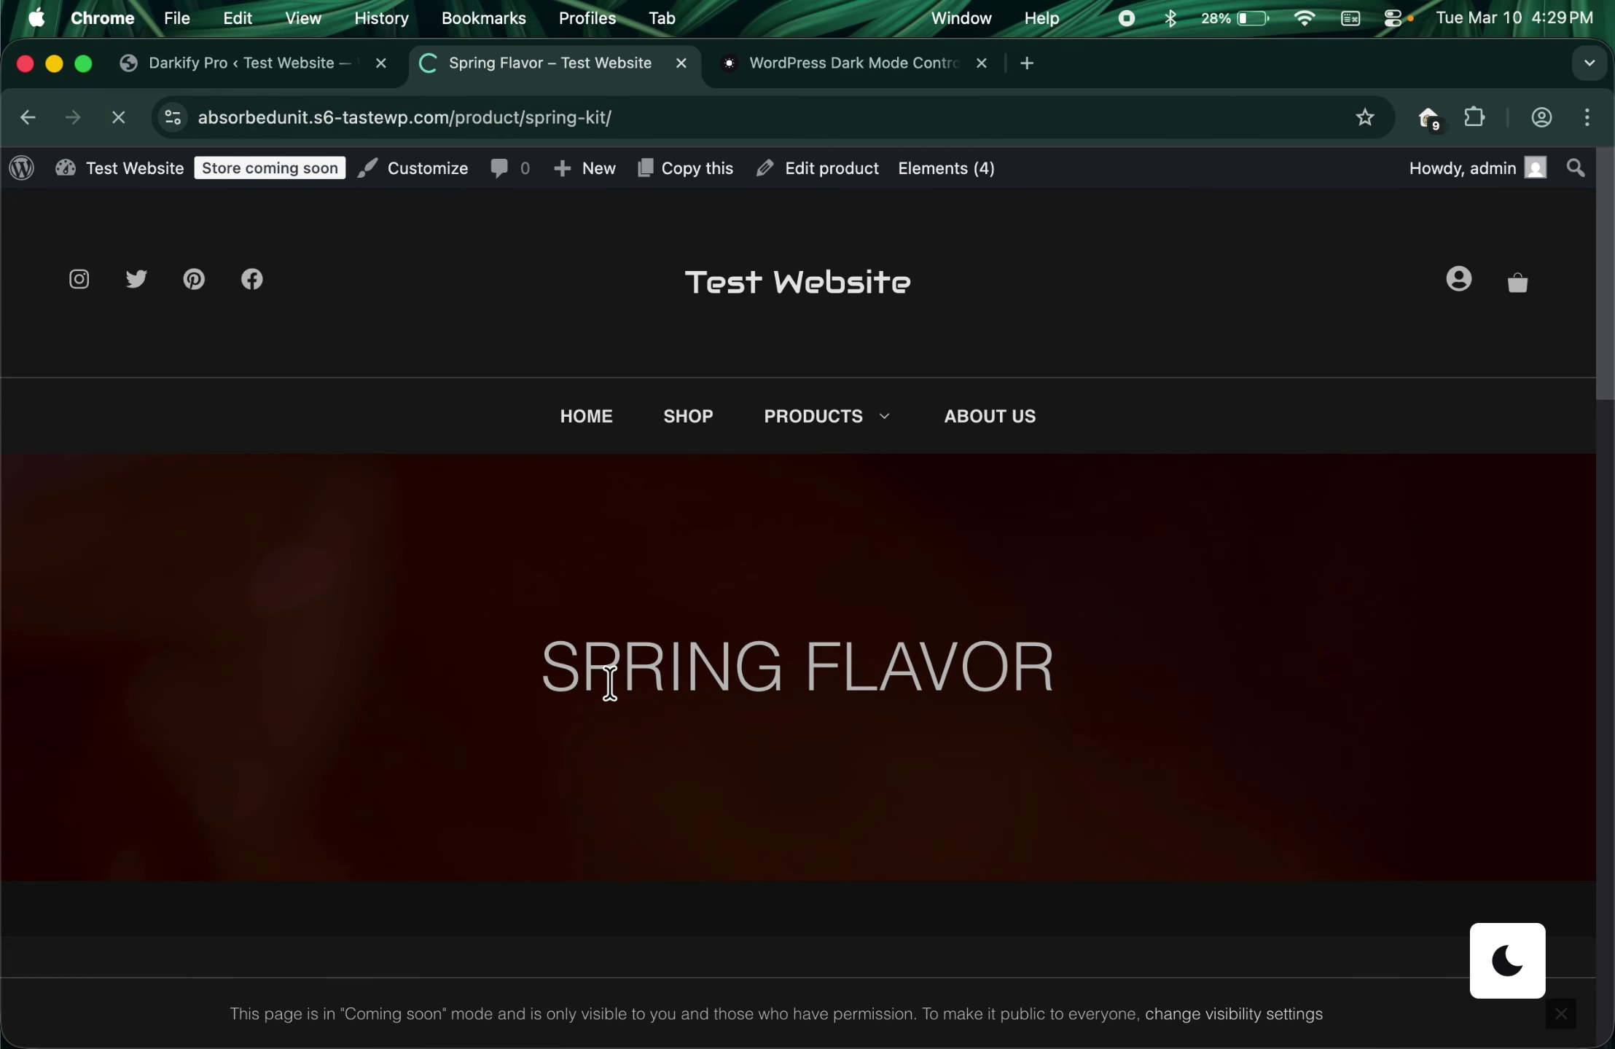
pyautogui.click(271, 71)
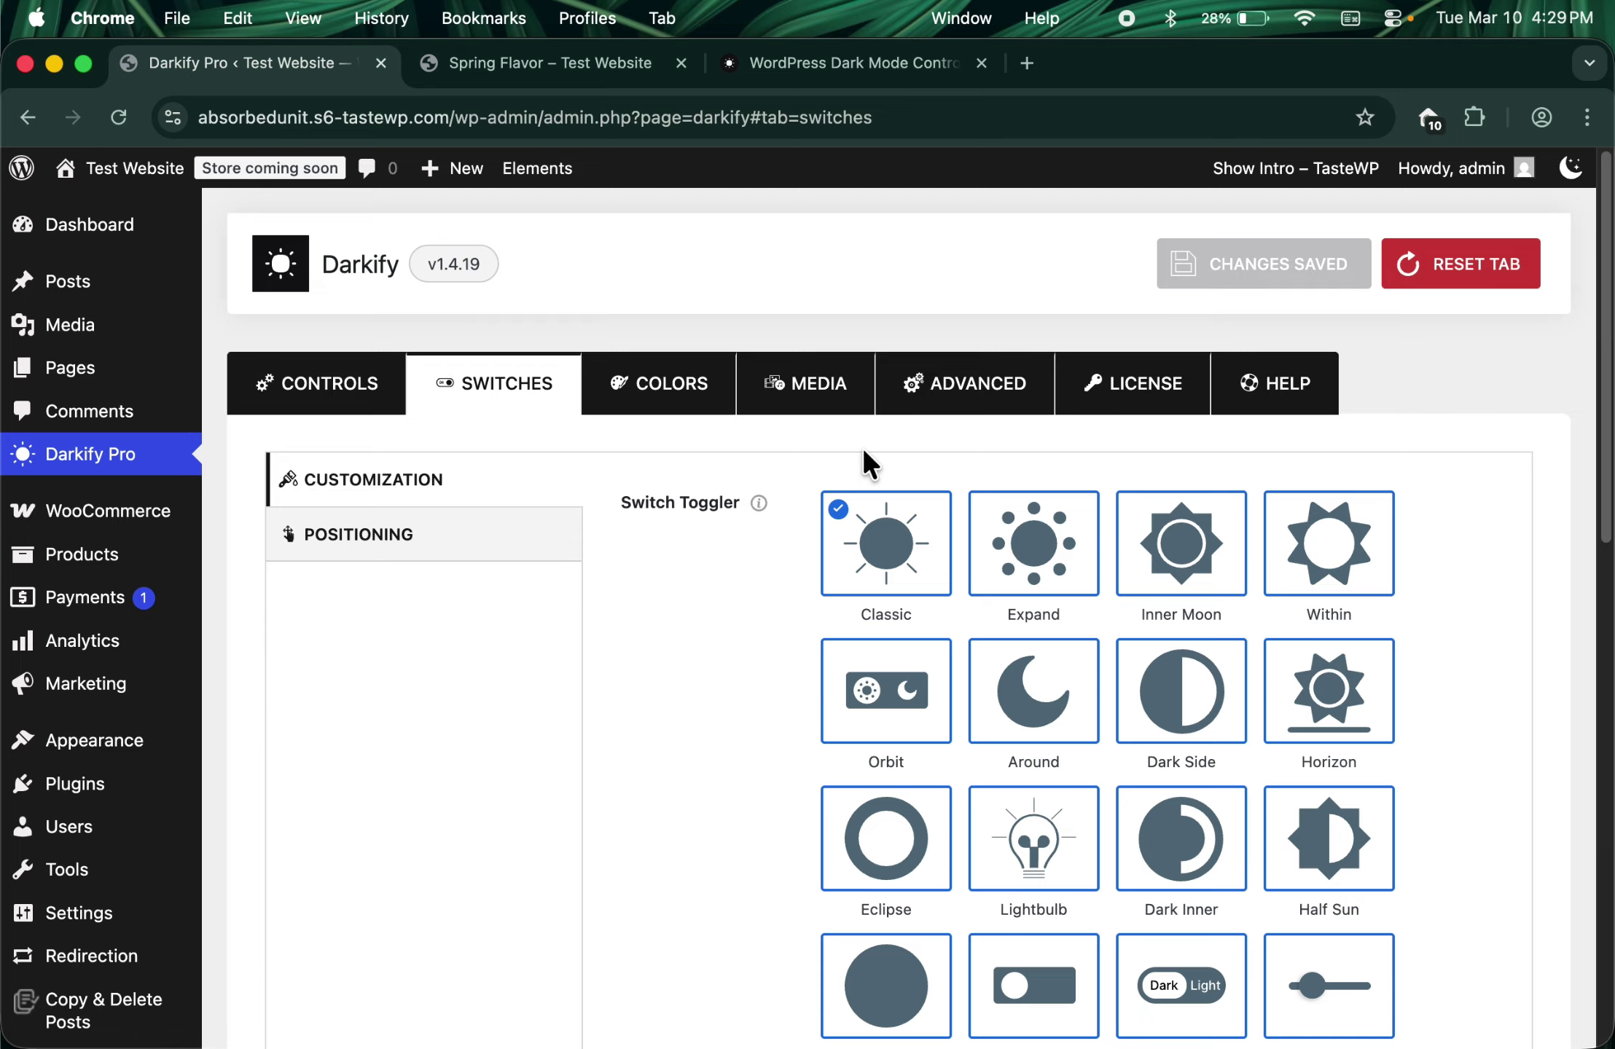
# Step: Try several Switch Toggler styles, including Within, Dark Side and Around, and choose Orbit
pyautogui.scroll(-2, 947, 459)
pyautogui.click(1071, 455)
pyautogui.click(1206, 451)
pyautogui.click(1341, 452)
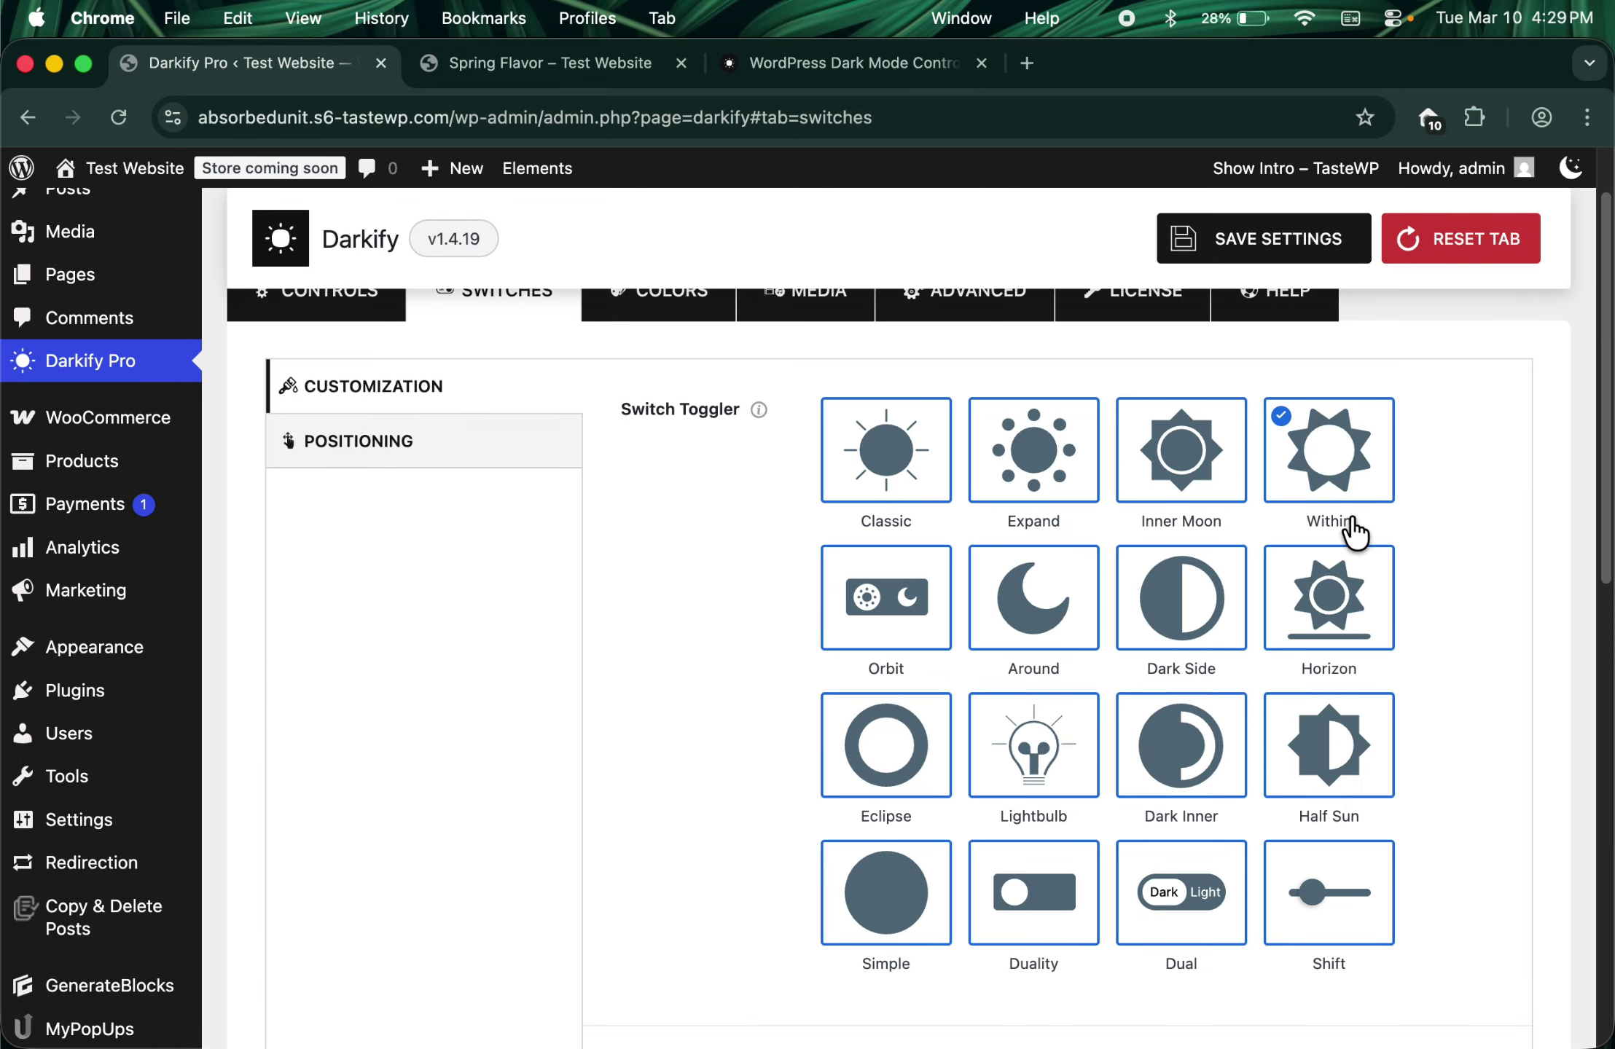
pyautogui.click(1344, 590)
pyautogui.click(1202, 594)
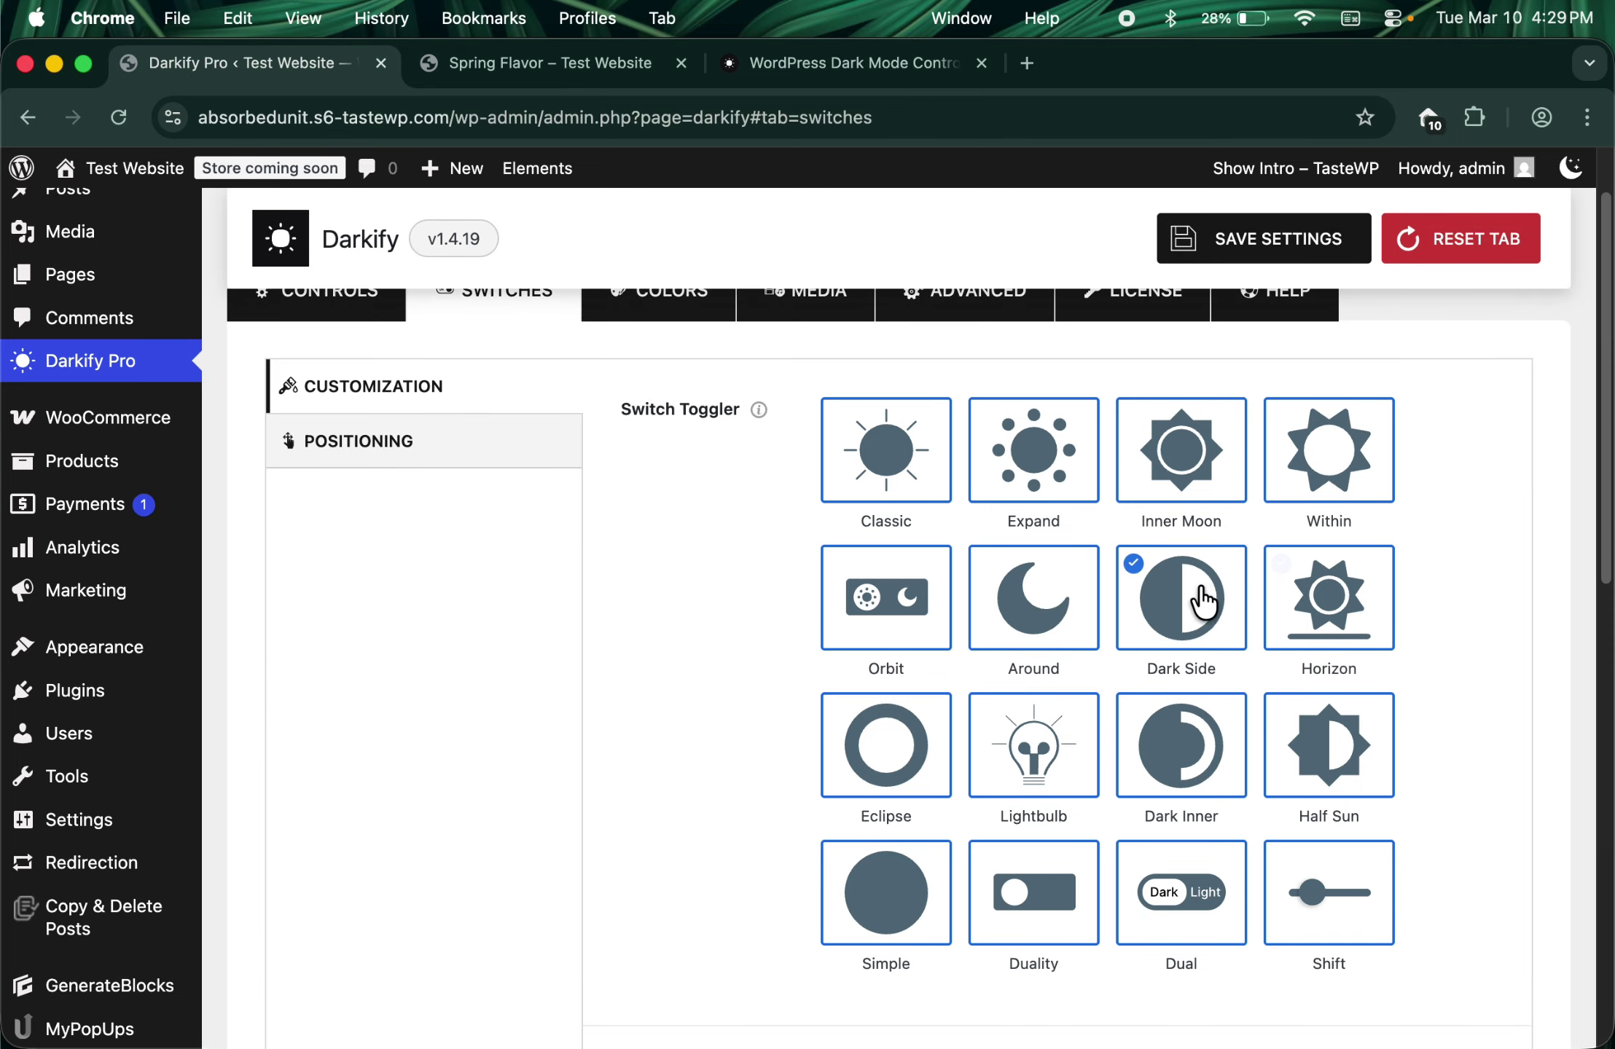
pyautogui.click(907, 623)
pyautogui.scroll(-2, 911, 619)
pyautogui.click(1004, 536)
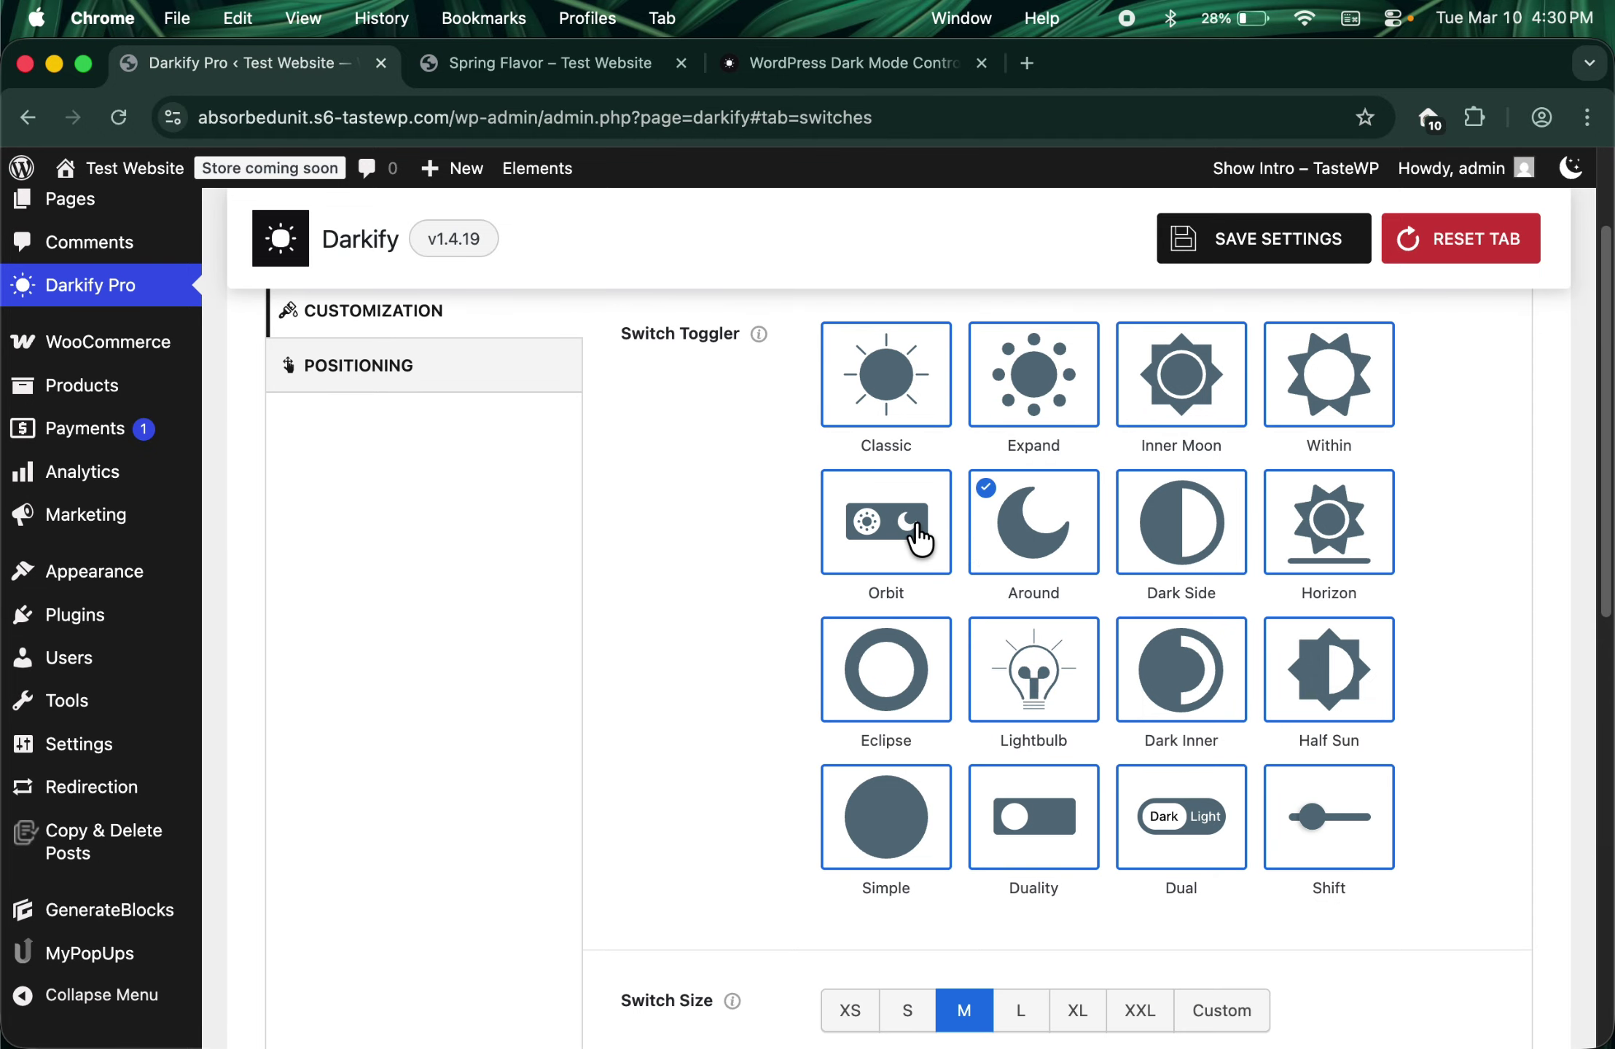
pyautogui.scroll(-1, 863, 554)
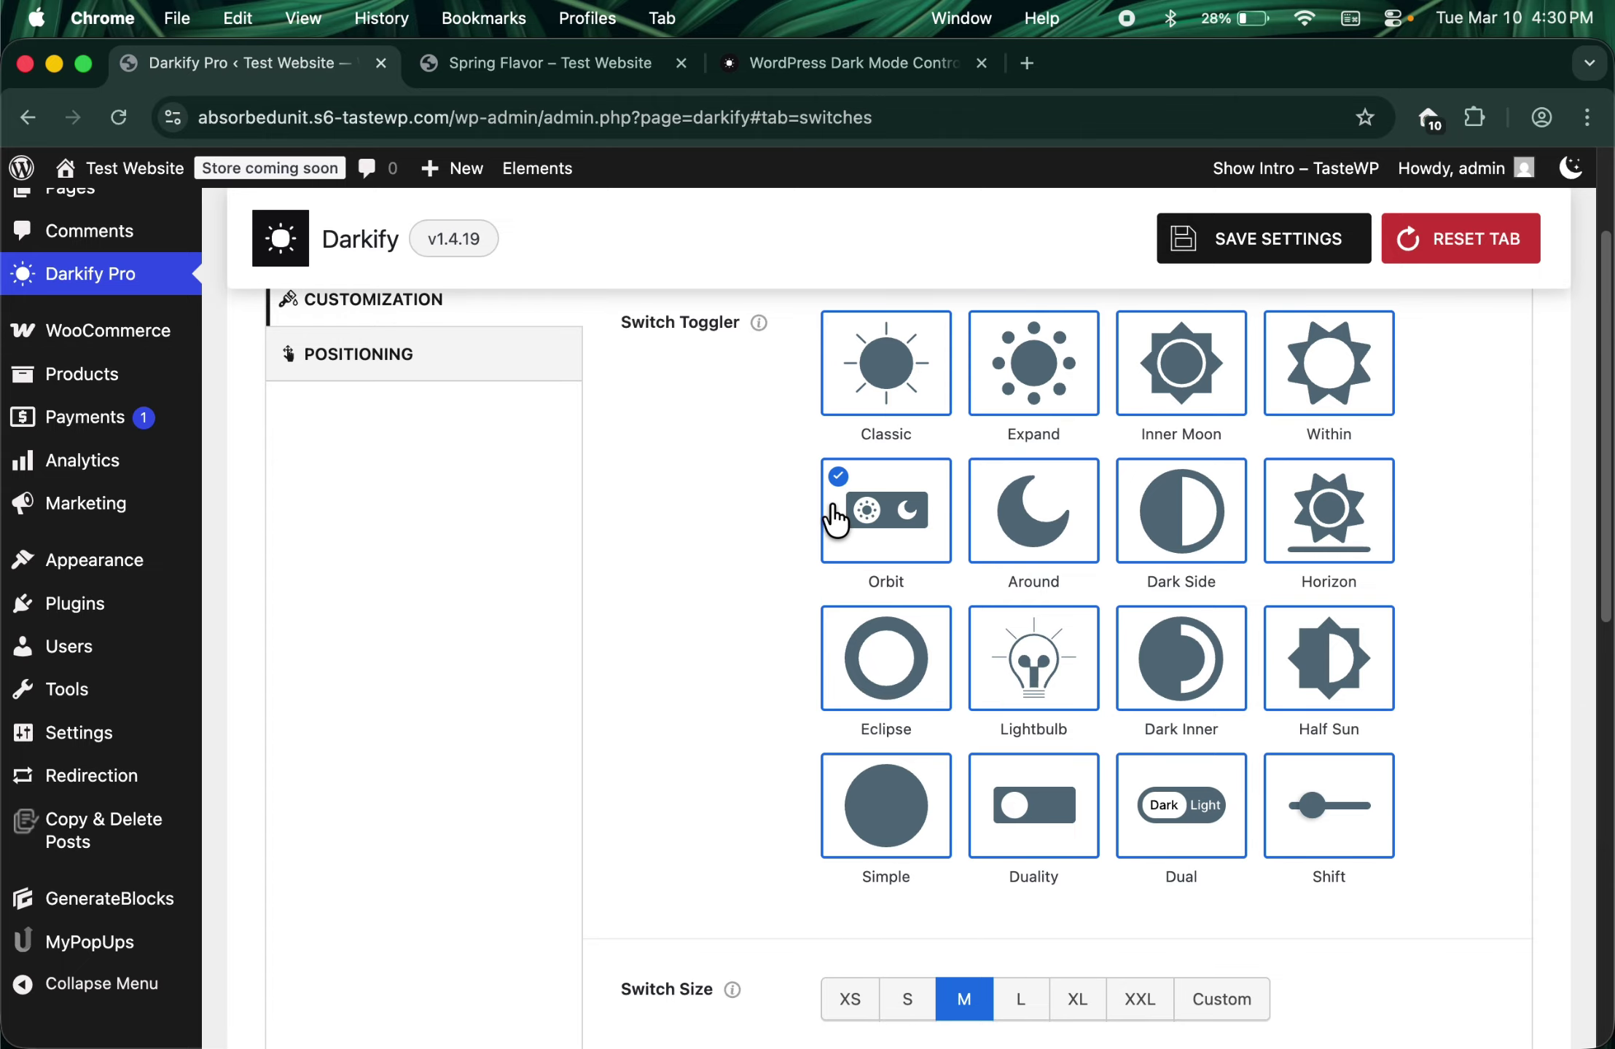
# Step: Set the Switch Size to L and look over the switch background, icon color and border options
pyautogui.scroll(-1, 820, 539)
pyautogui.scroll(-10, 816, 536)
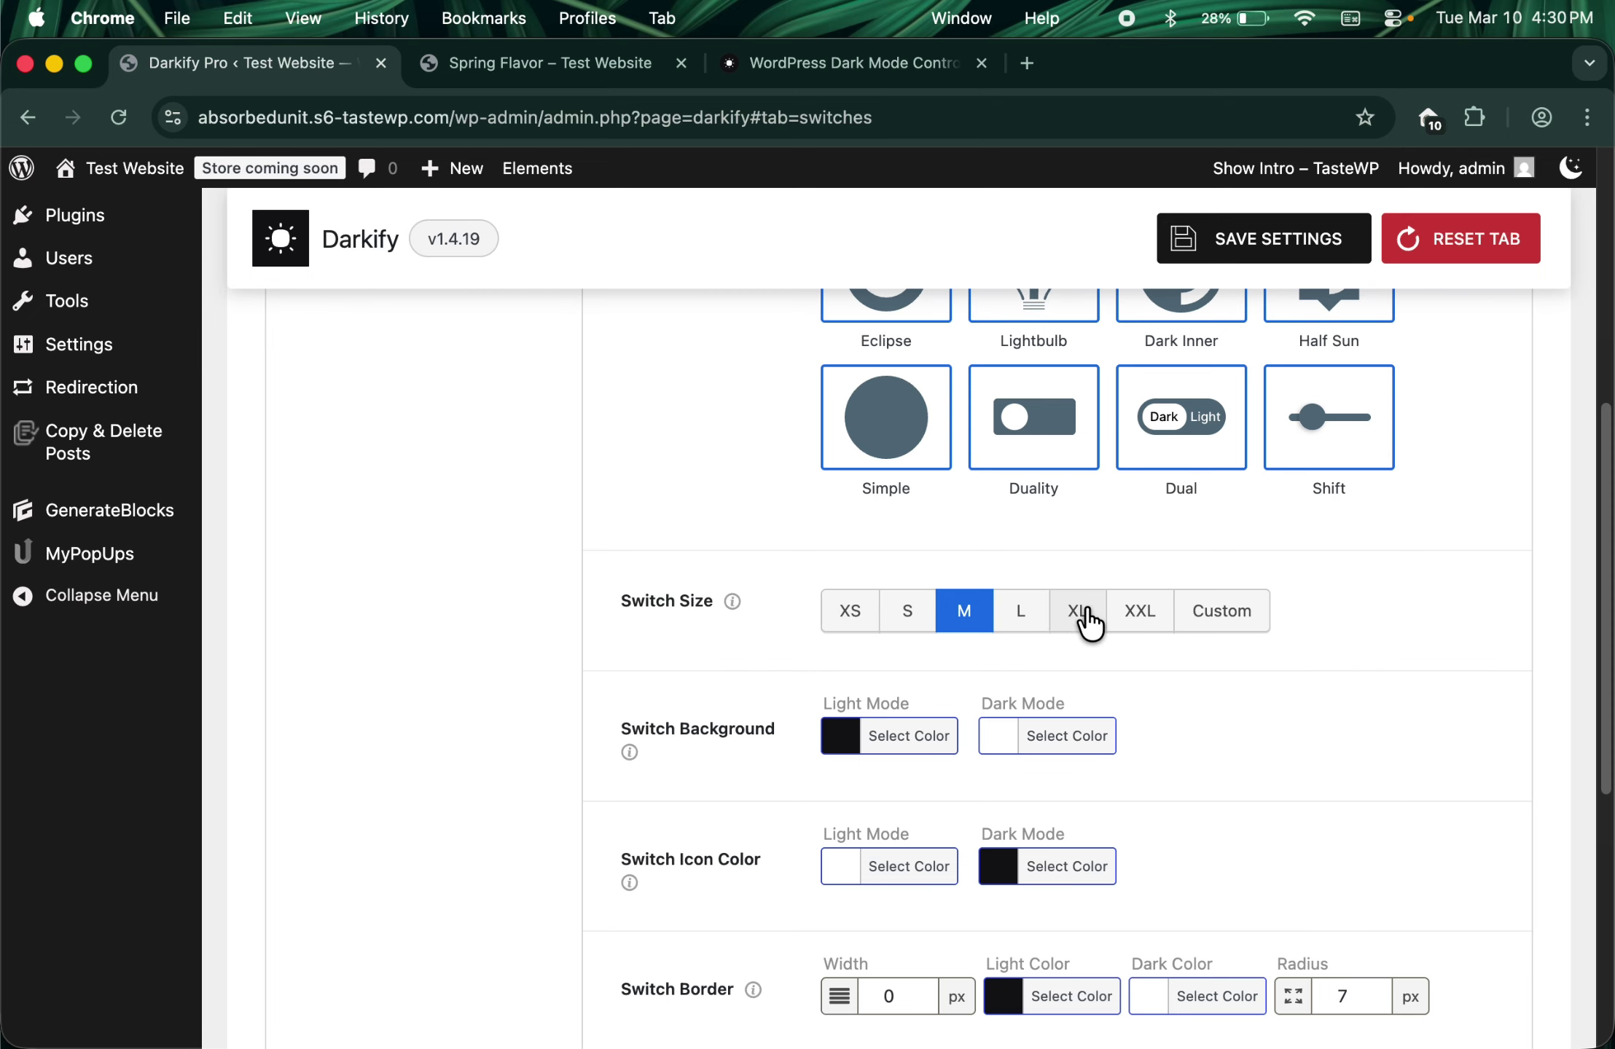
pyautogui.click(1020, 632)
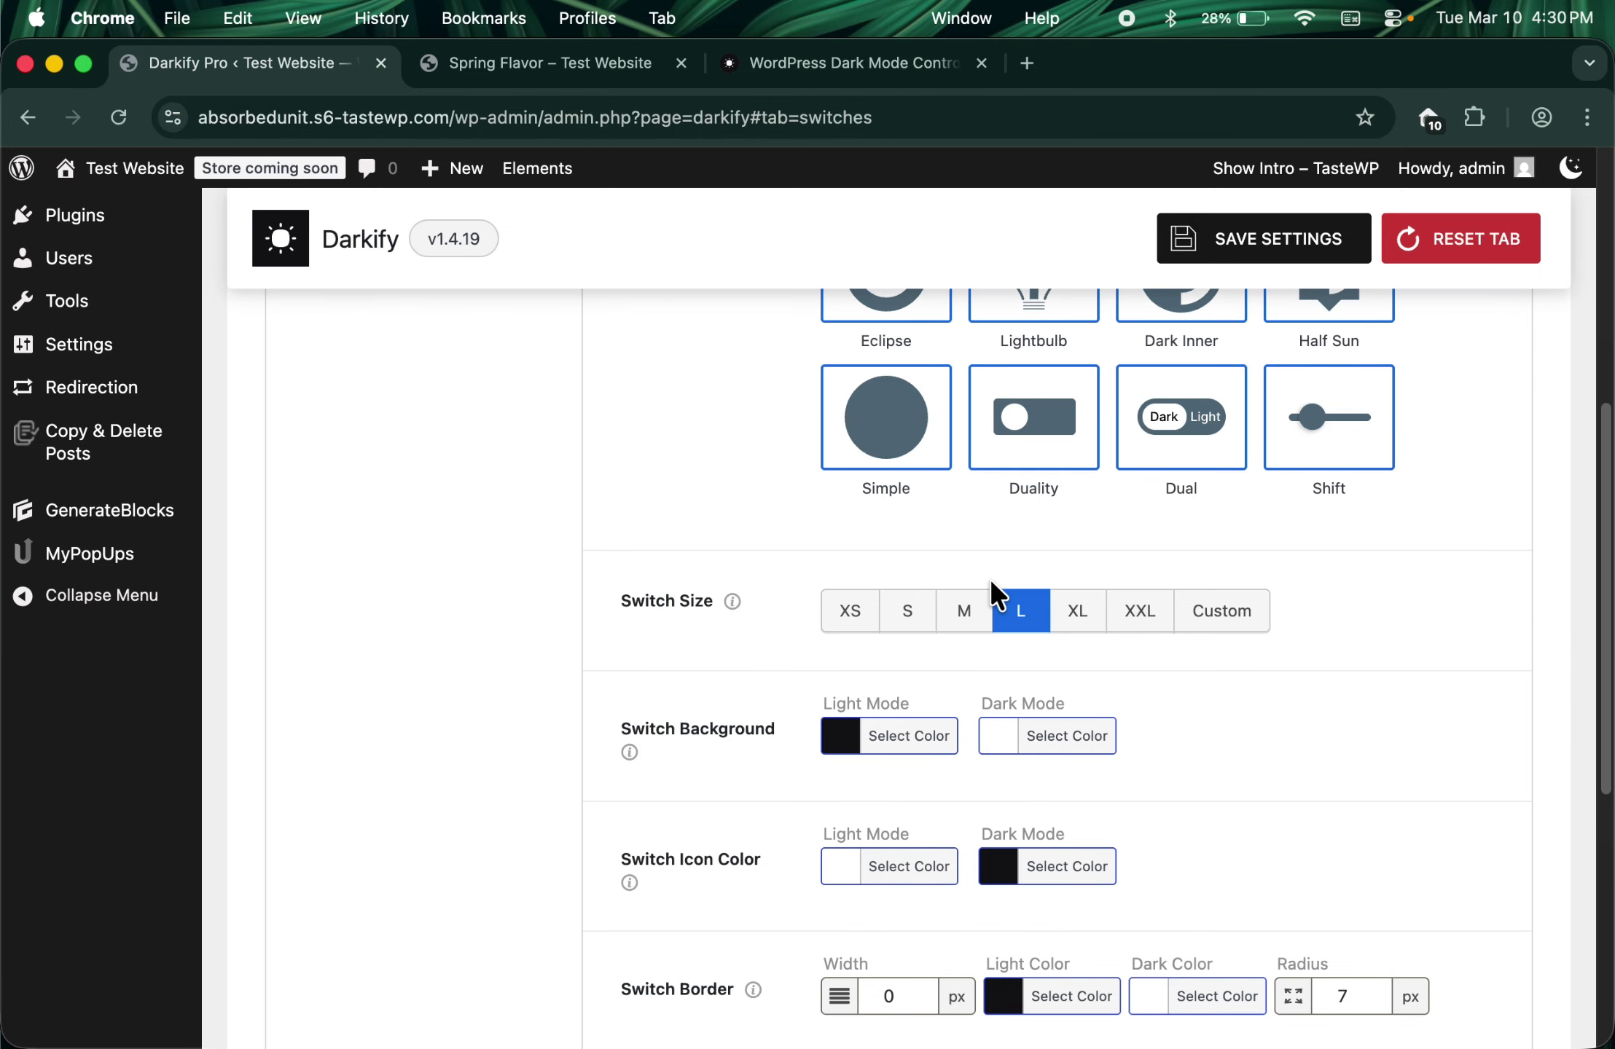
pyautogui.scroll(-3, 995, 595)
pyautogui.scroll(-1, 995, 595)
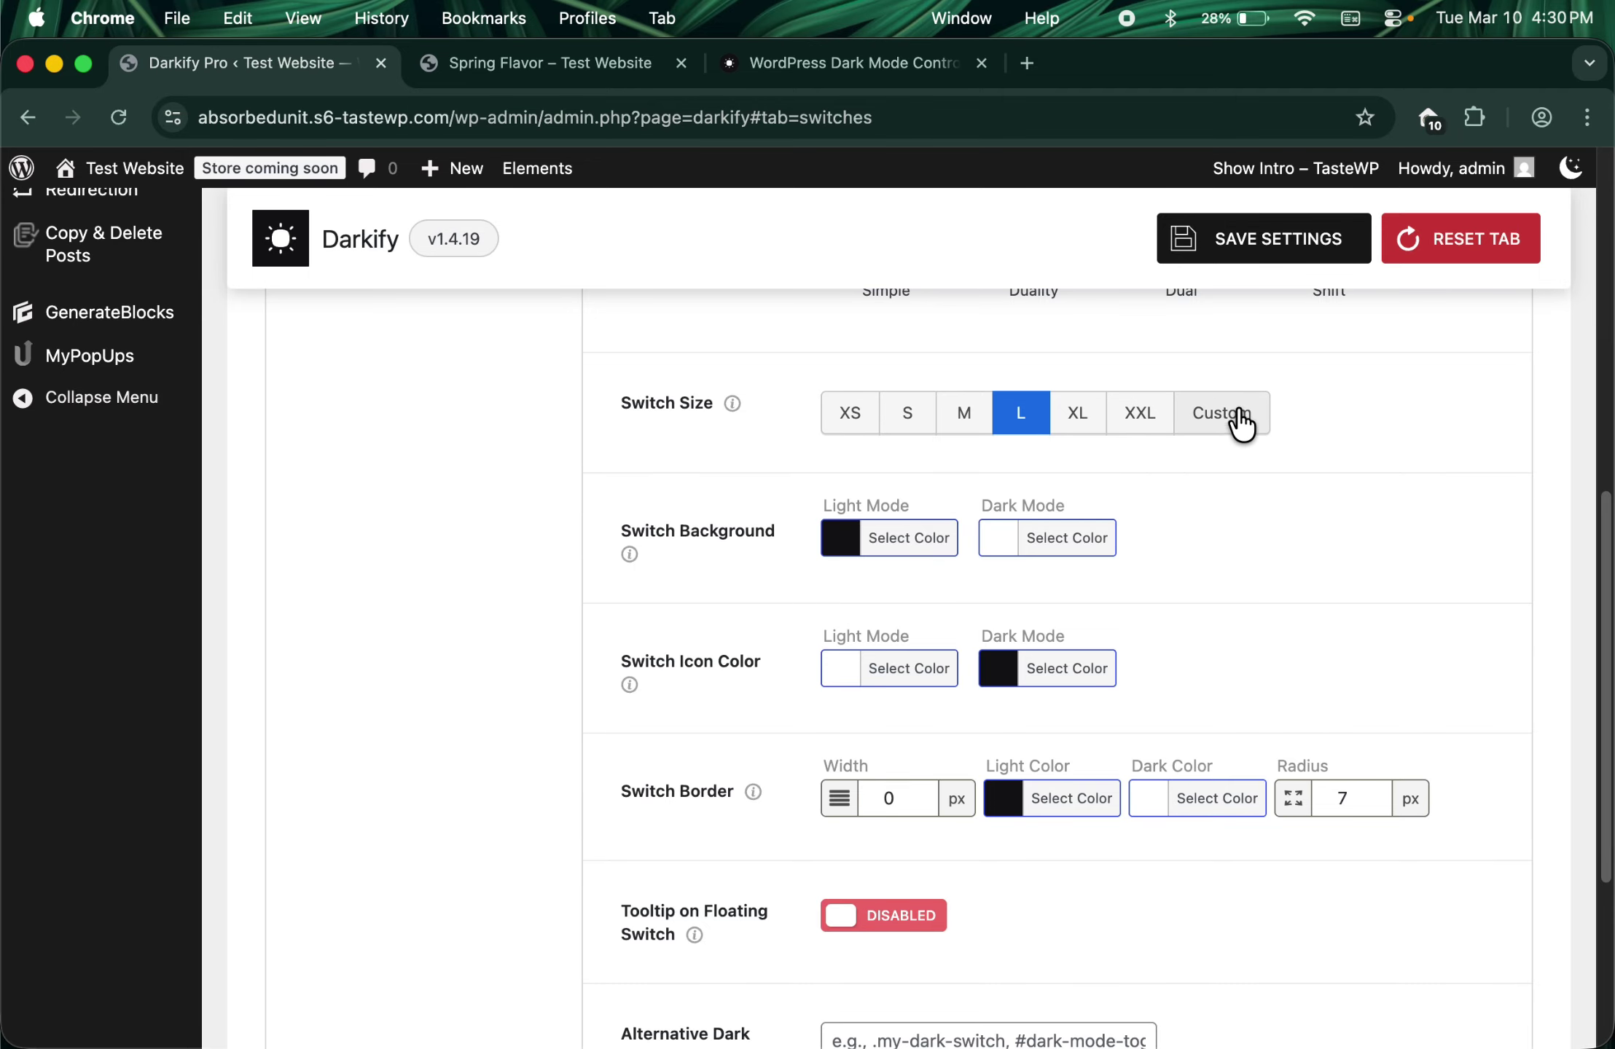
pyautogui.scroll(-1, 1227, 421)
pyautogui.scroll(-1, 1225, 433)
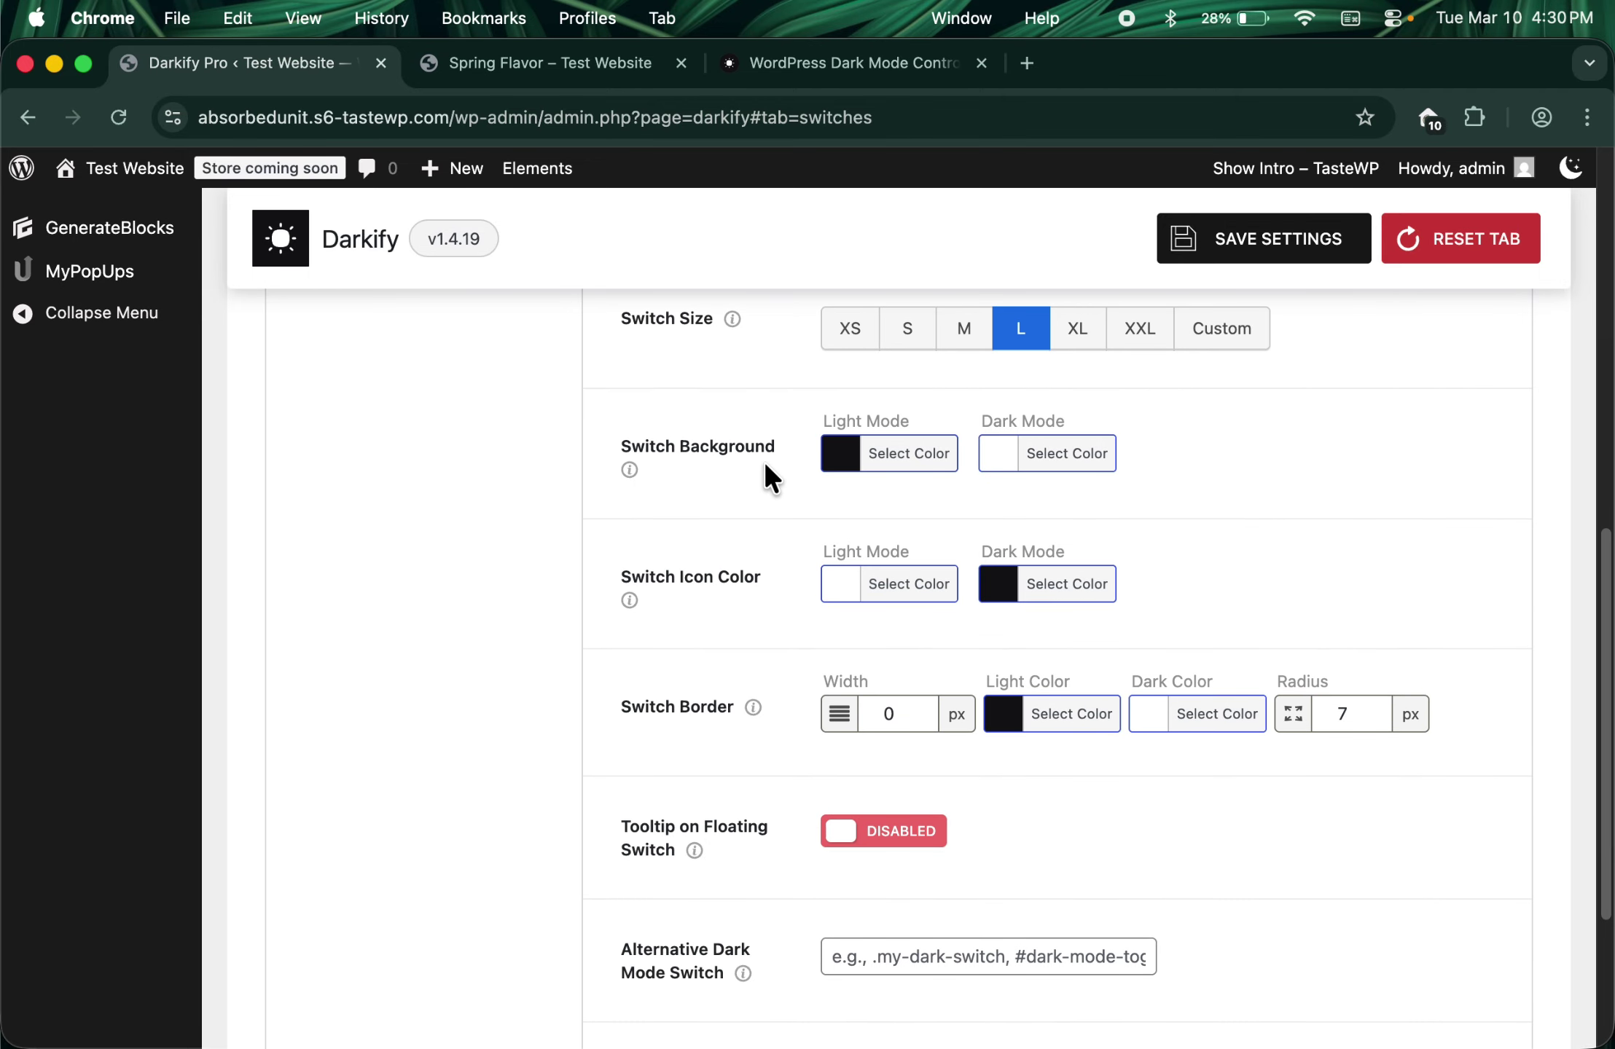
# Step: Check the Spring Flavor page's floating switch, review the remaining customization options through Switcher Shortcode, and save the switch settings
pyautogui.click(561, 80)
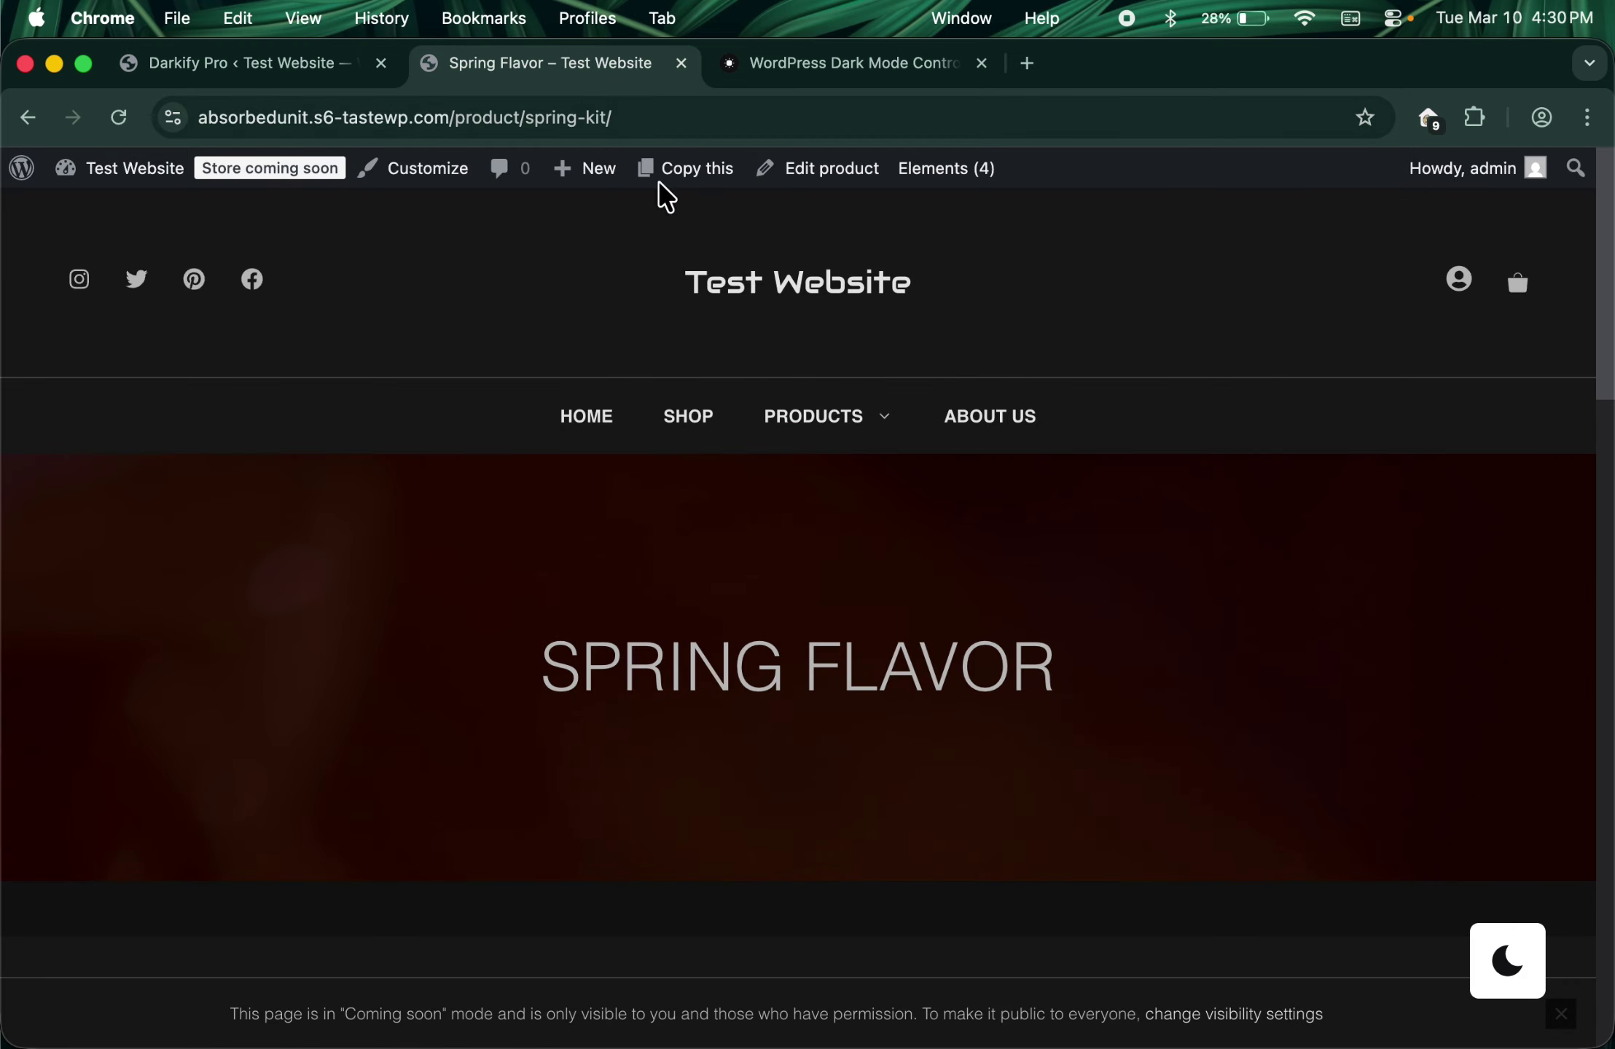
pyautogui.click(295, 76)
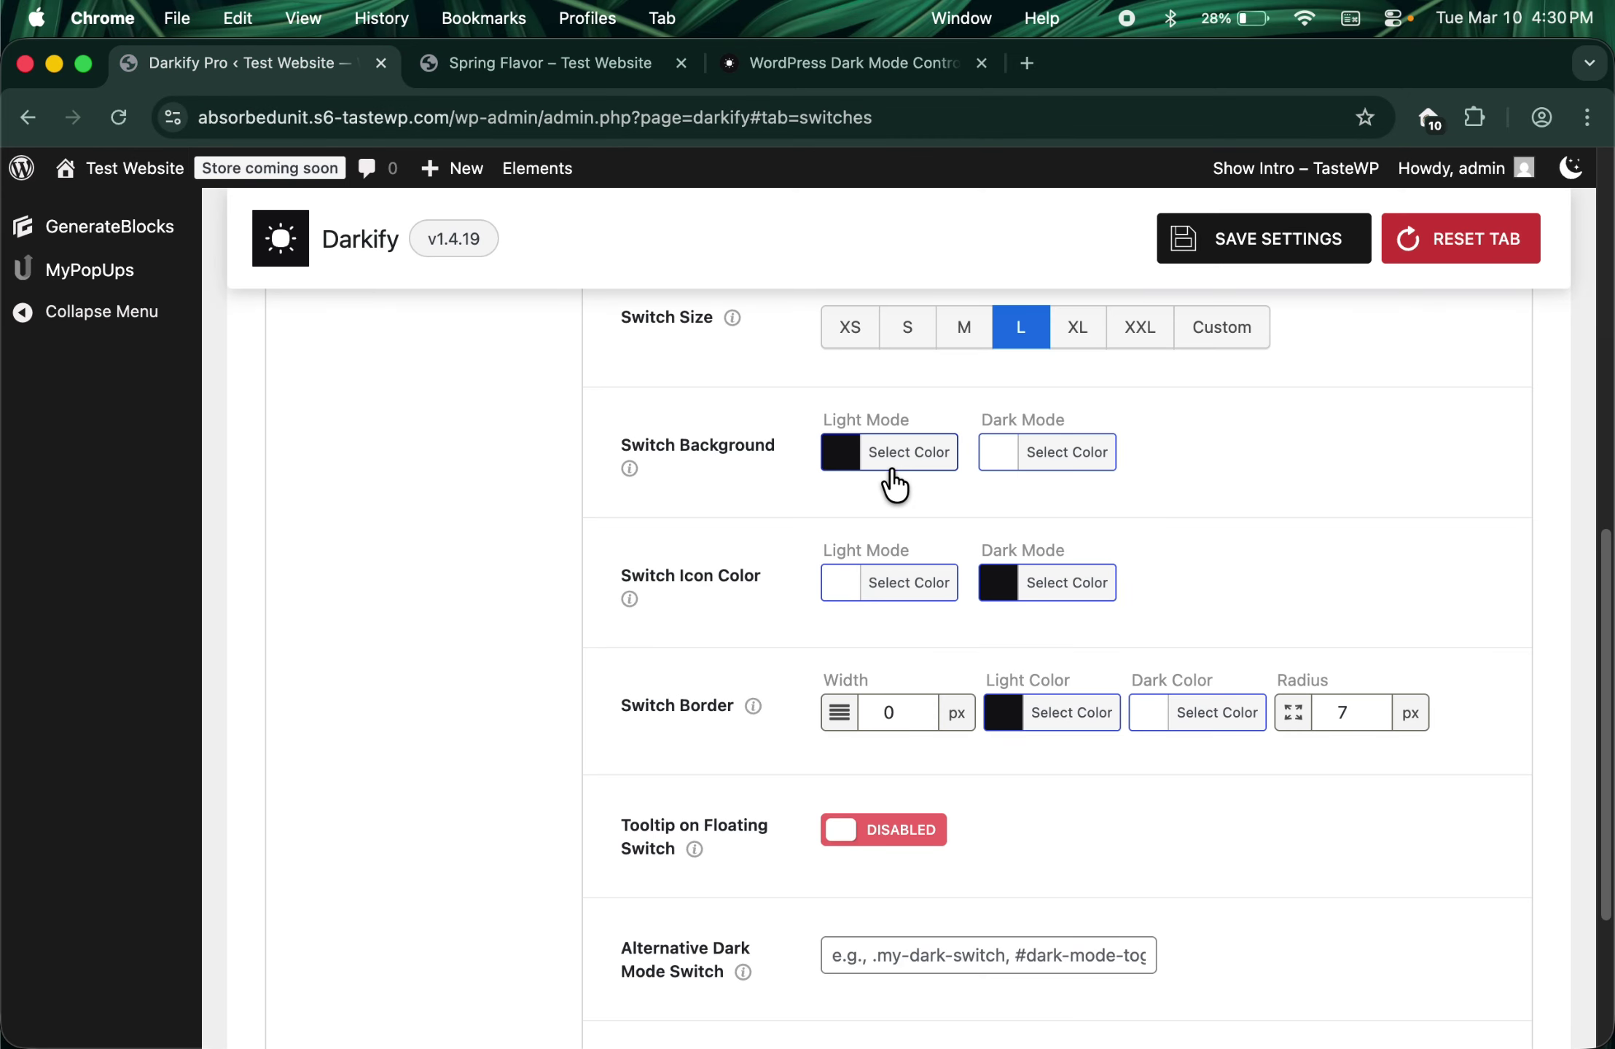
pyautogui.scroll(-3, 894, 482)
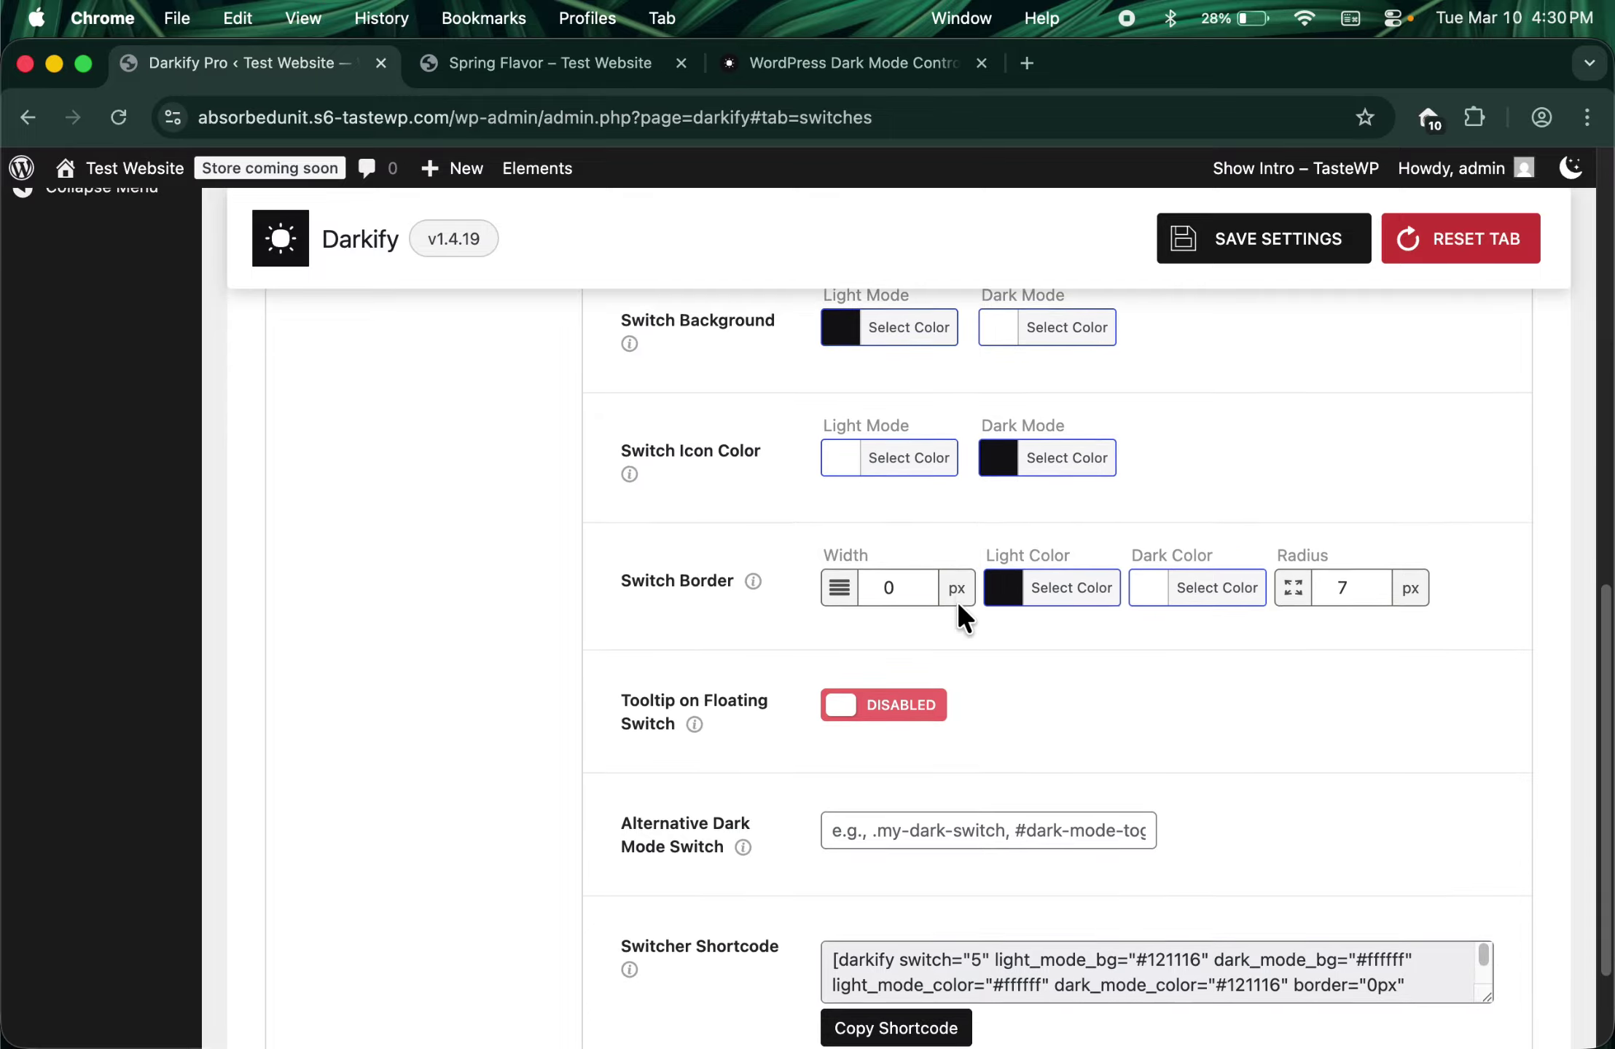
pyautogui.scroll(-3, 957, 606)
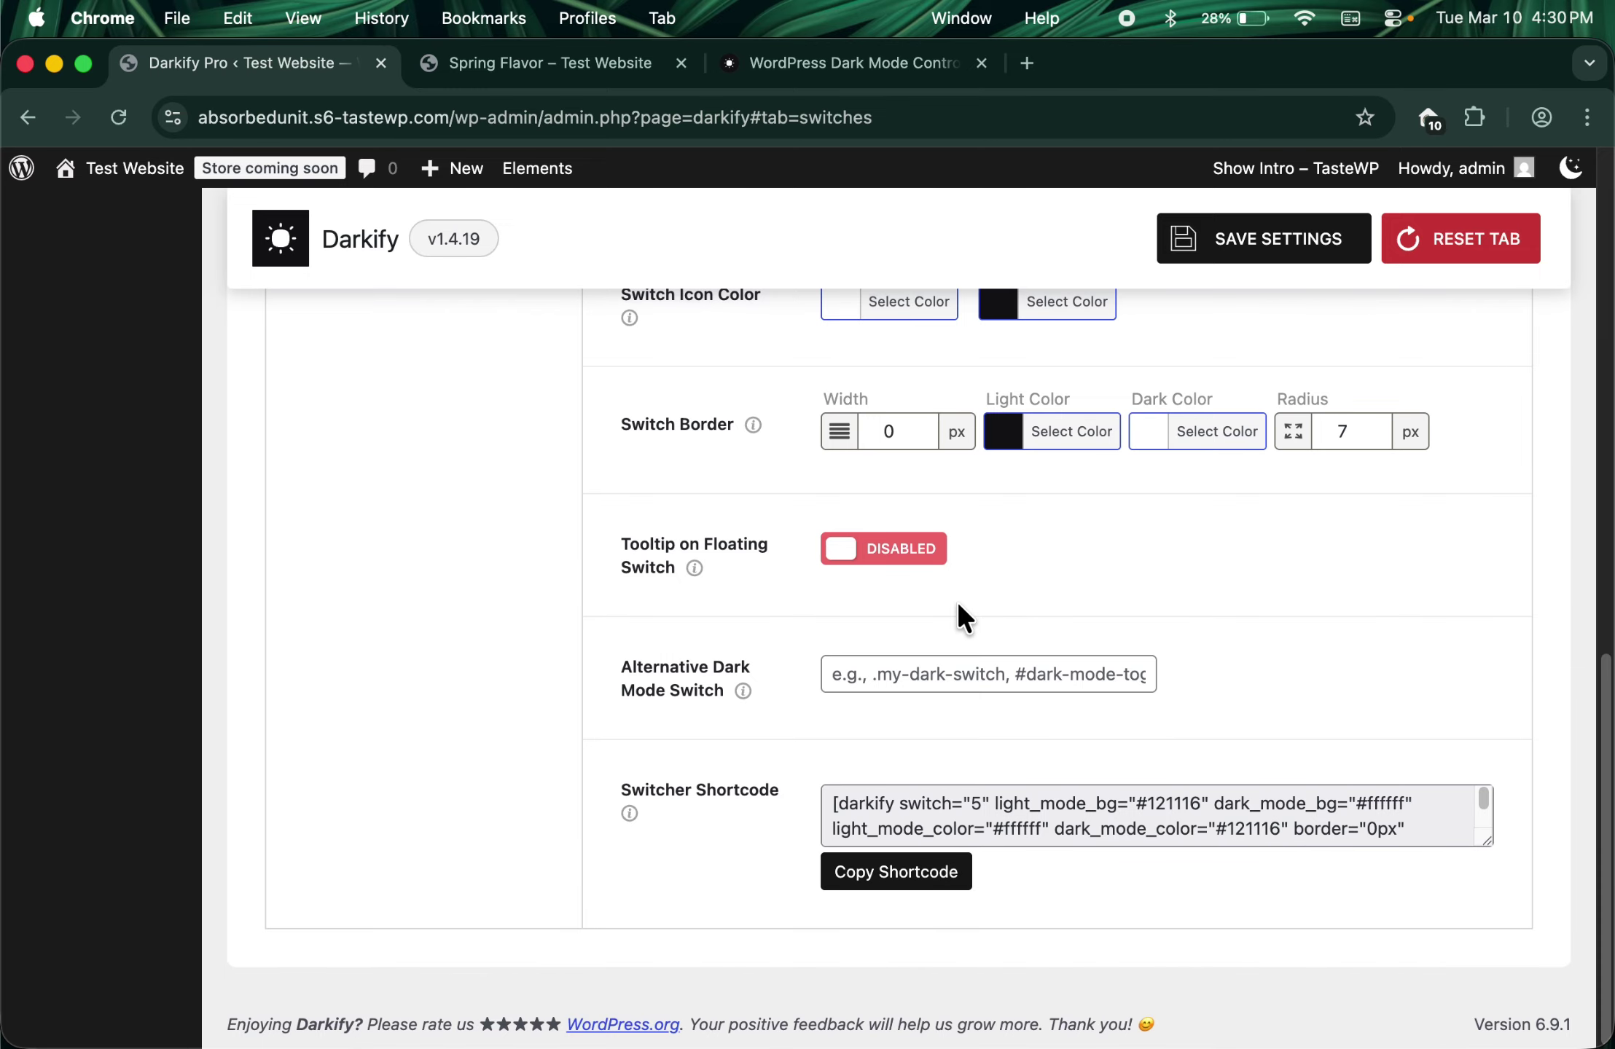
pyautogui.click(1251, 270)
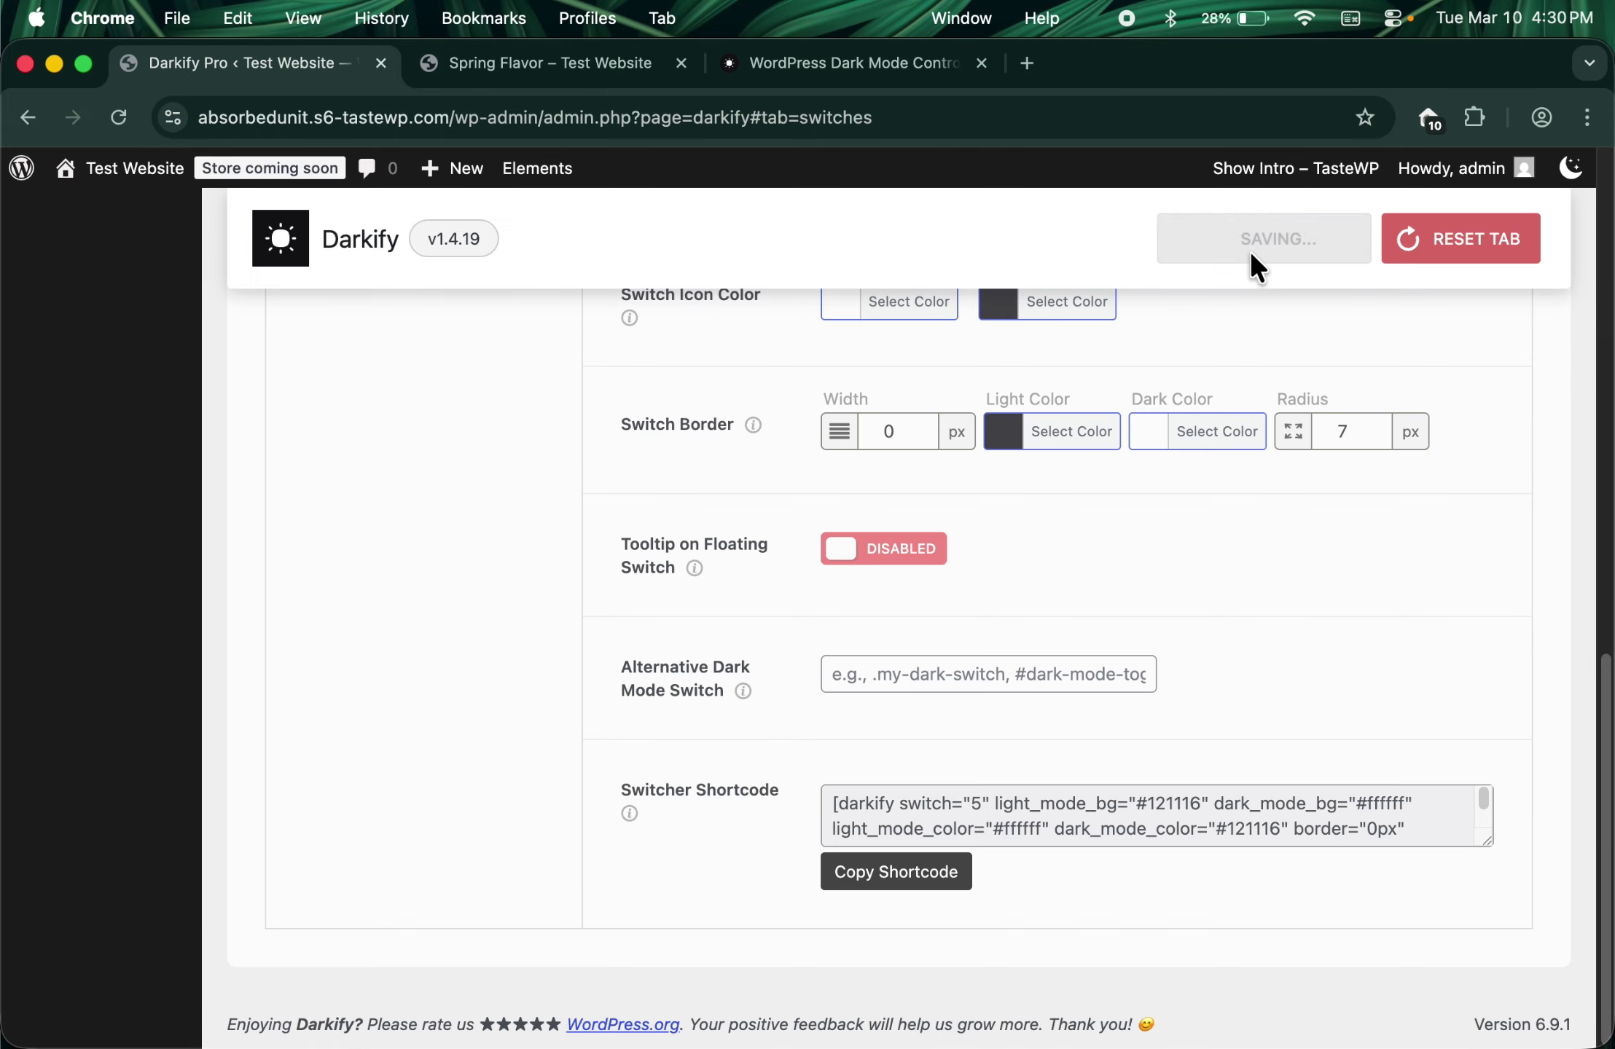
# Step: Reload the Spring Flavor page and test its floating switch in light and dark mode, leaving dark mode on
pyautogui.click(515, 67)
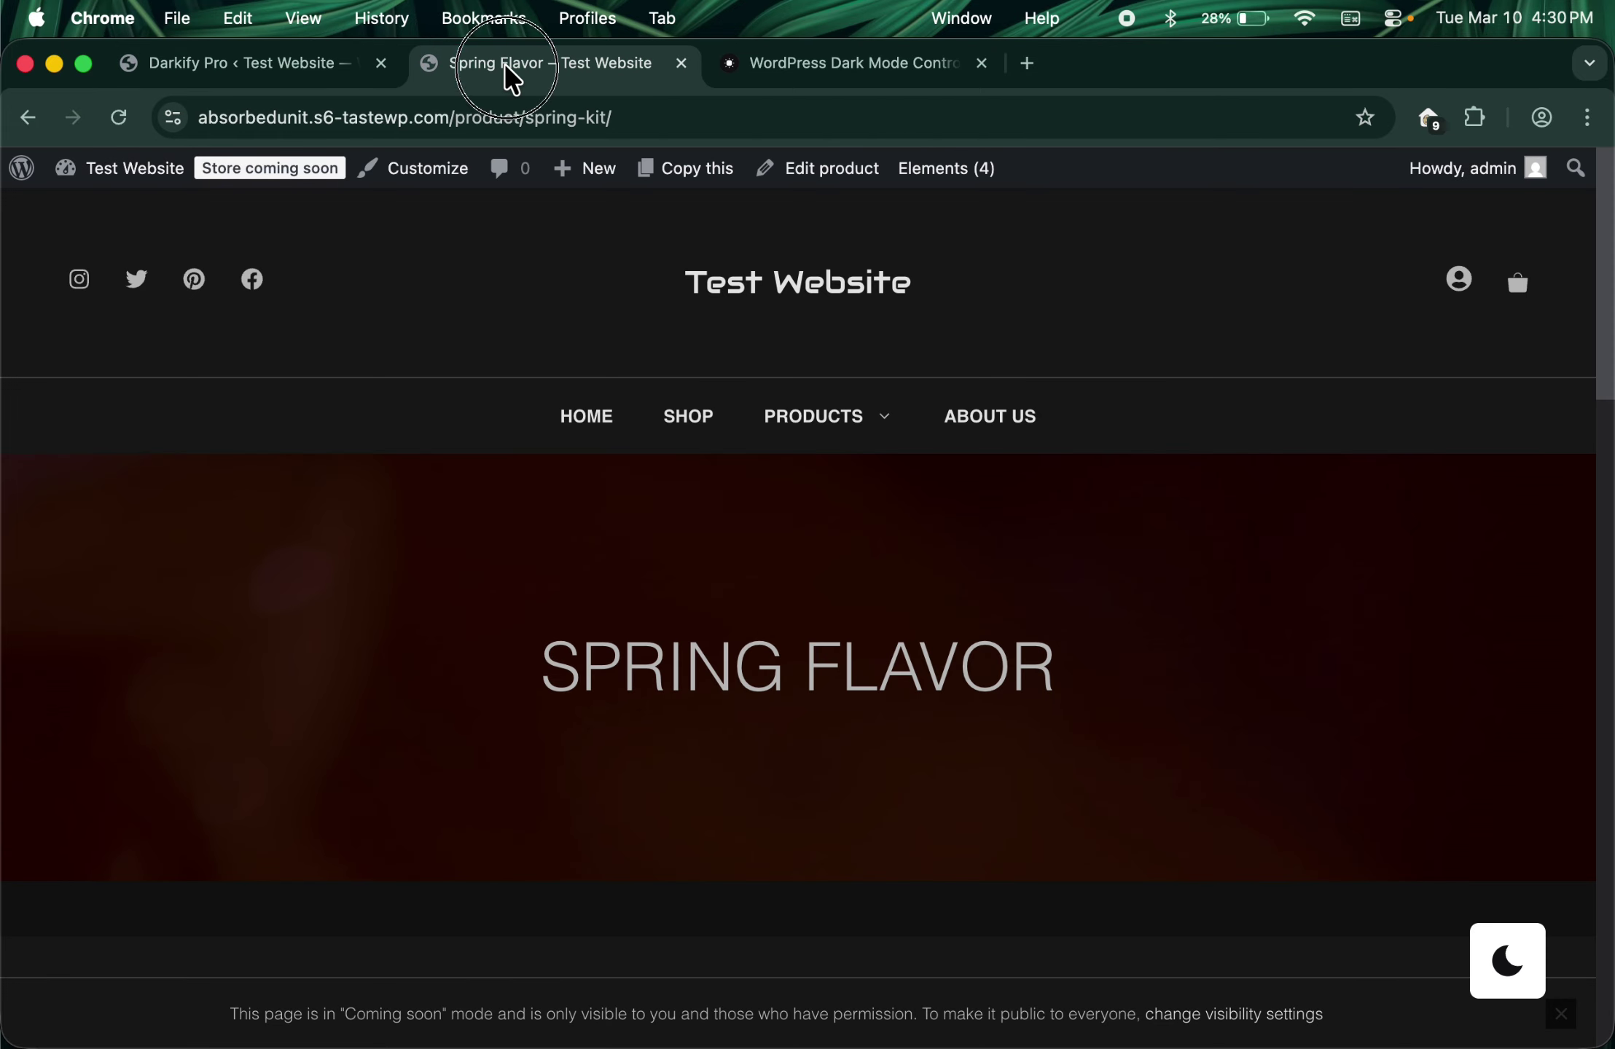
pyautogui.click(120, 117)
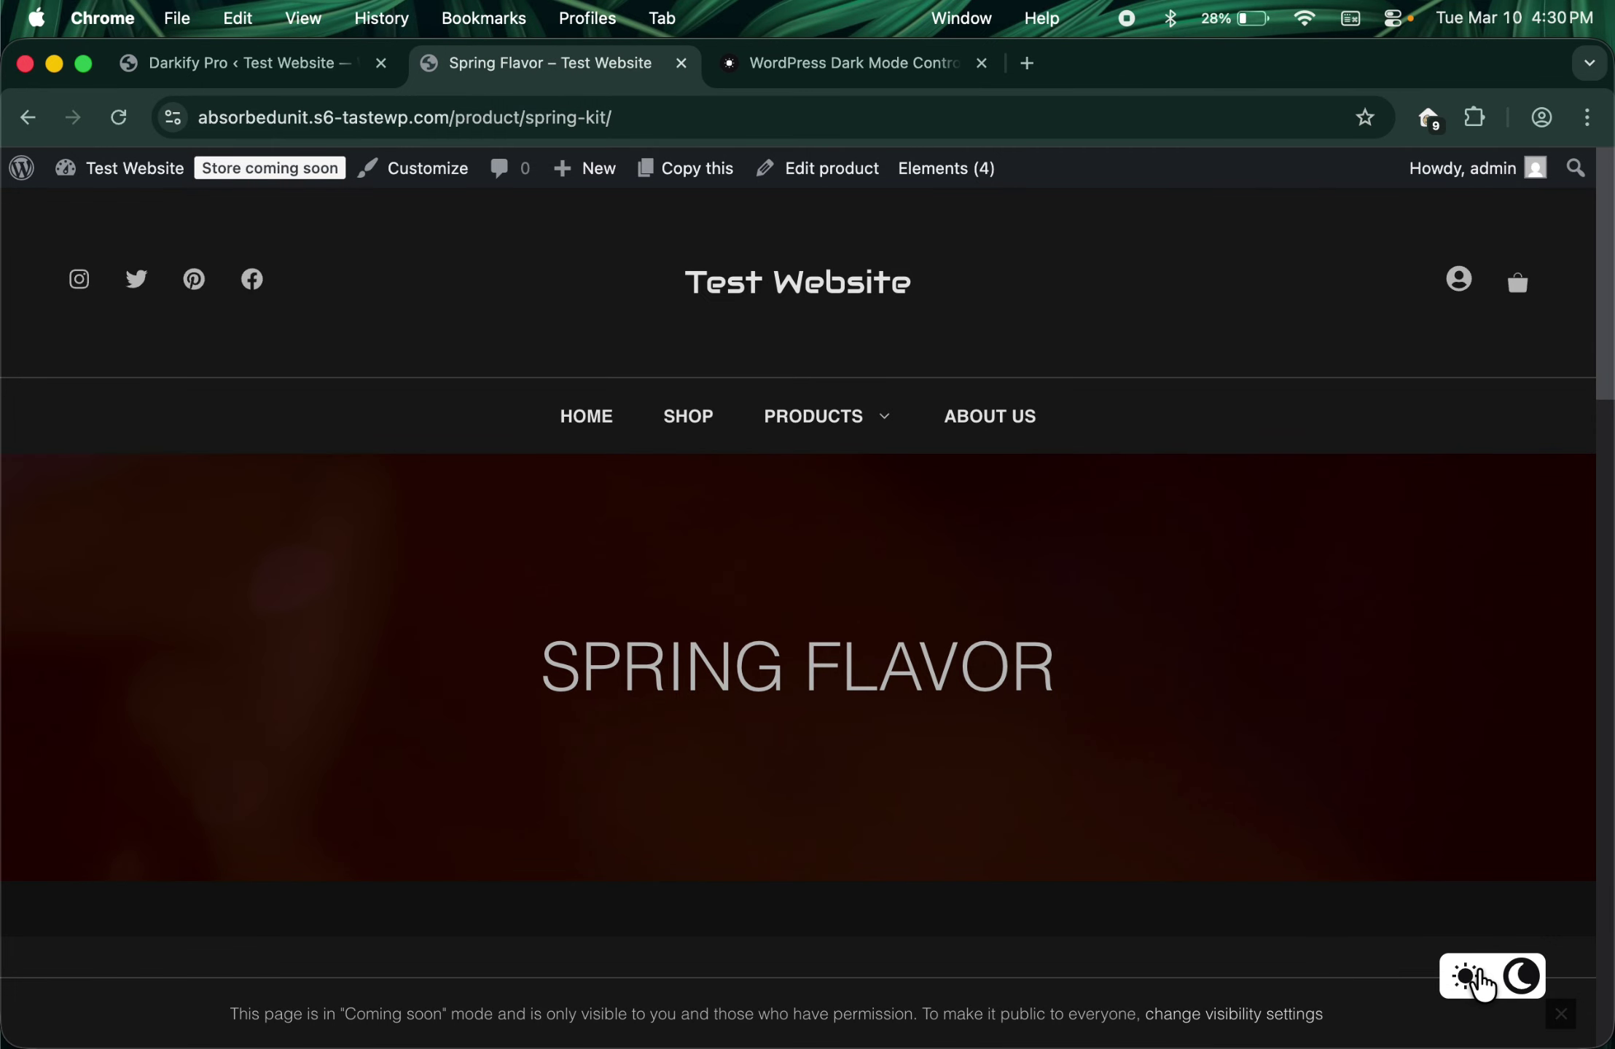
pyautogui.click(1465, 977)
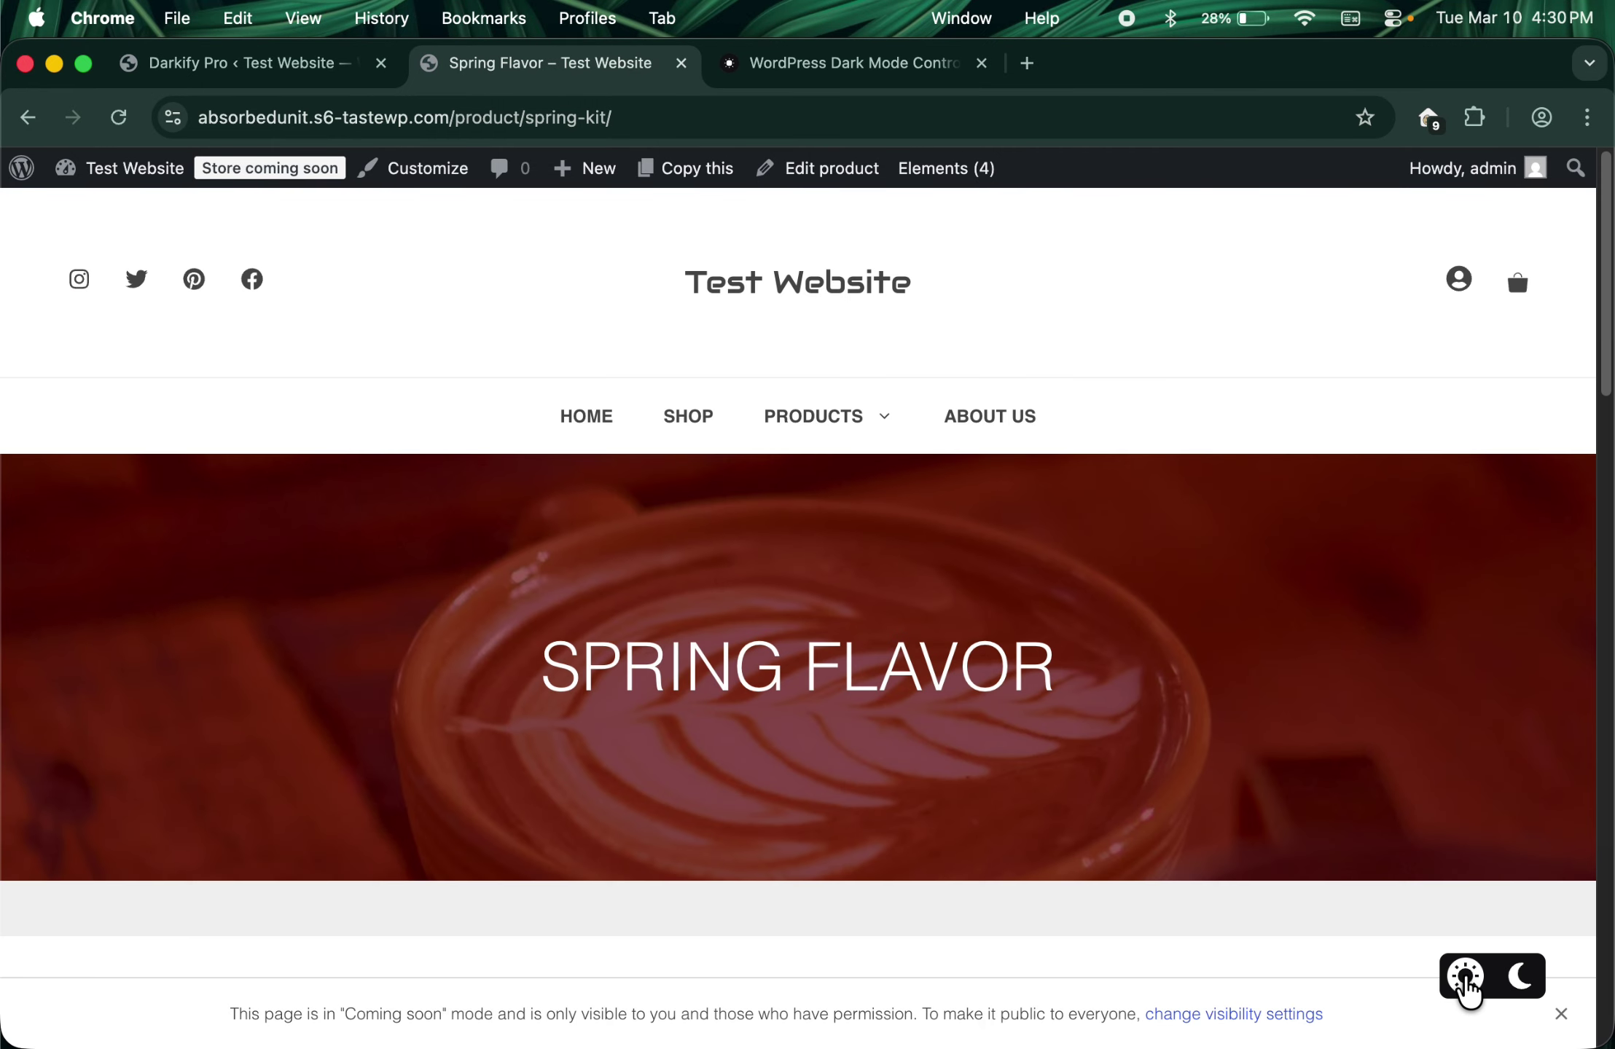
pyautogui.click(1517, 978)
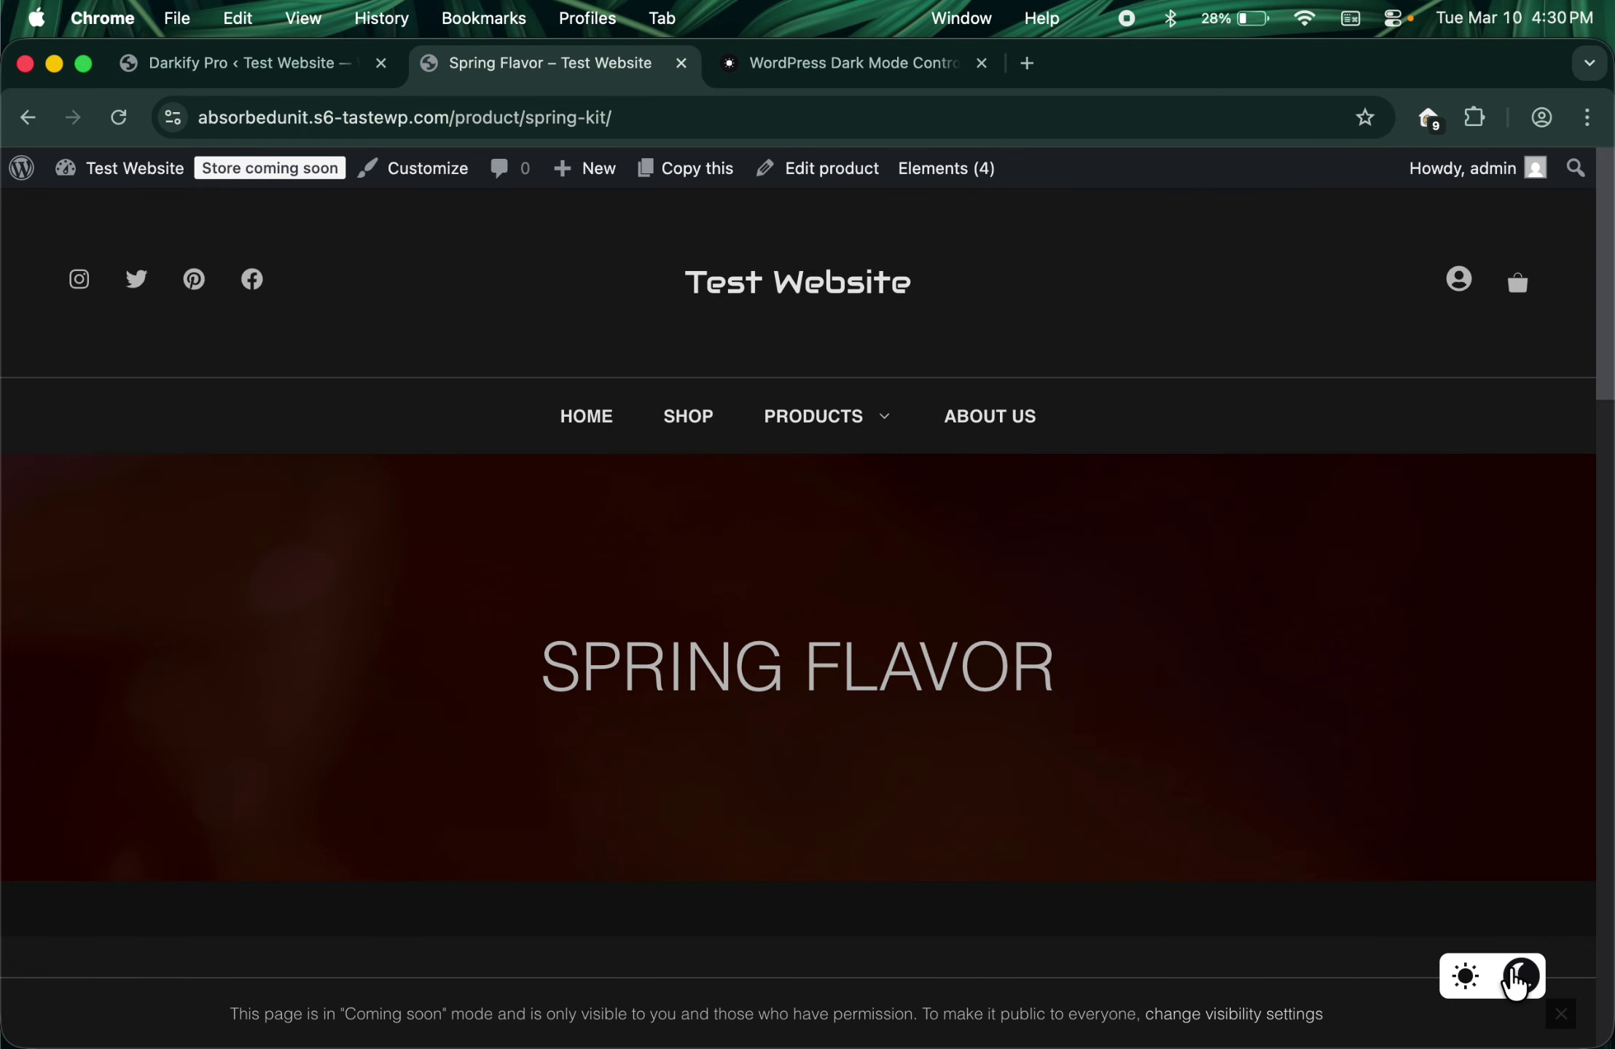
pyautogui.scroll(-10, 1089, 731)
pyautogui.scroll(8, 1089, 732)
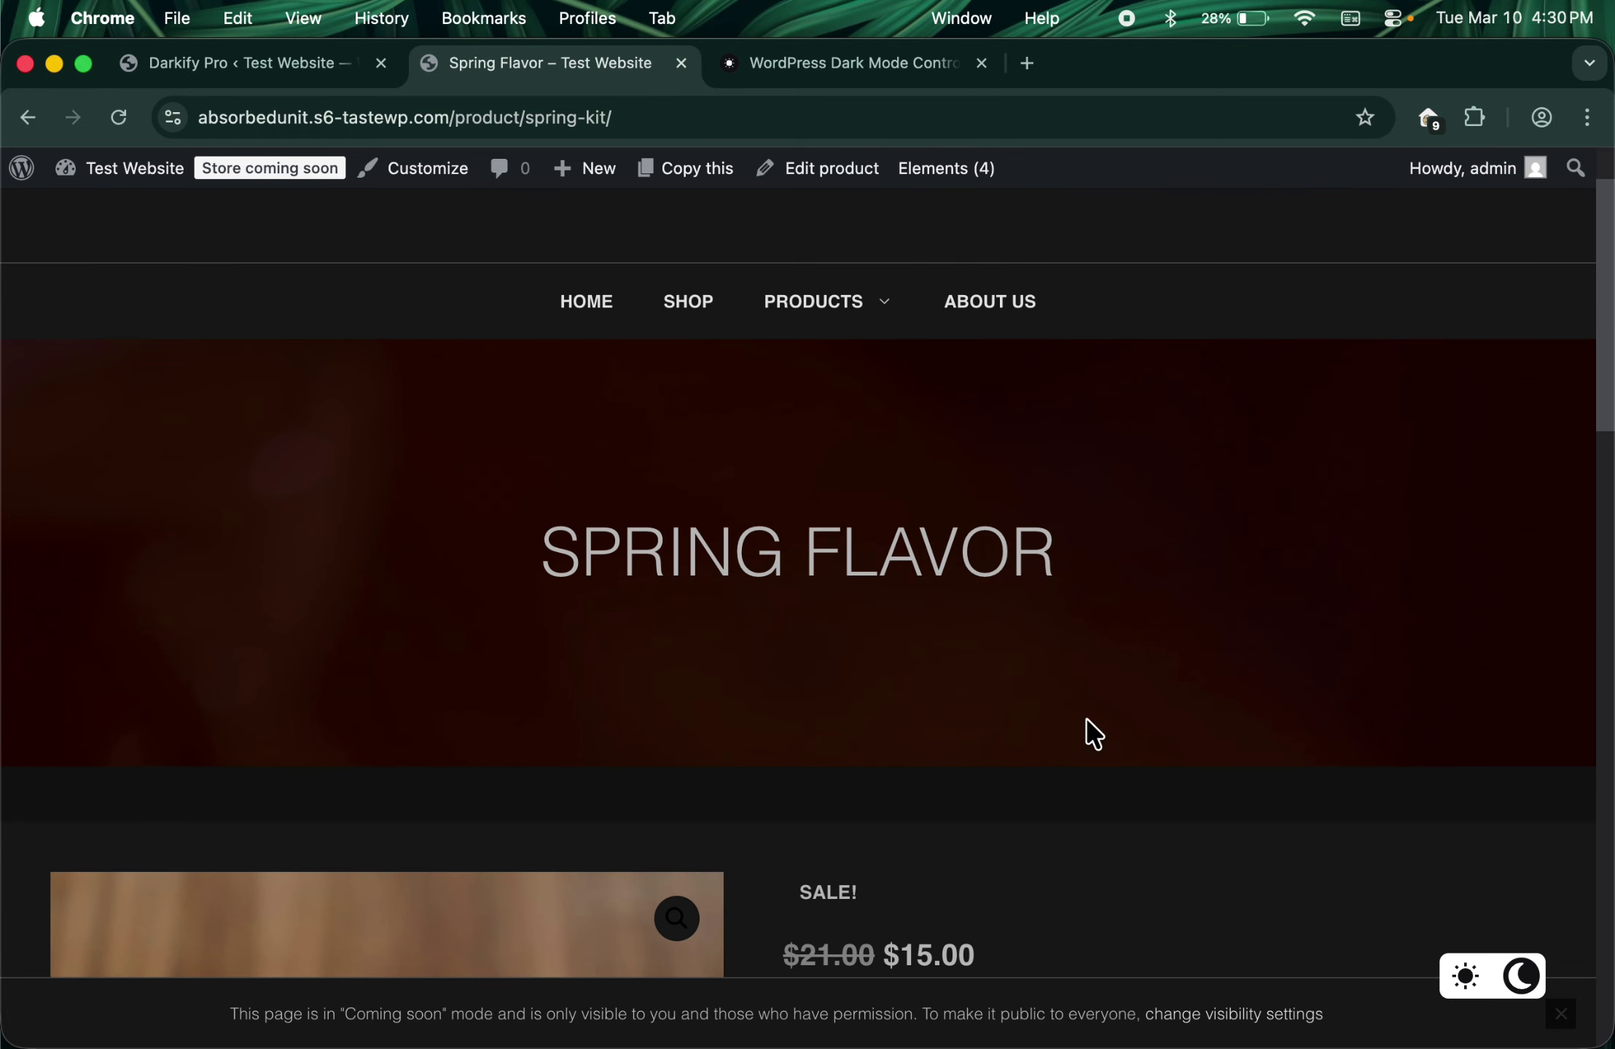
# Step: Choose the Midnight Reverie color preset in Darkify's color settings and save the settings
pyautogui.click(349, 67)
pyautogui.click(659, 394)
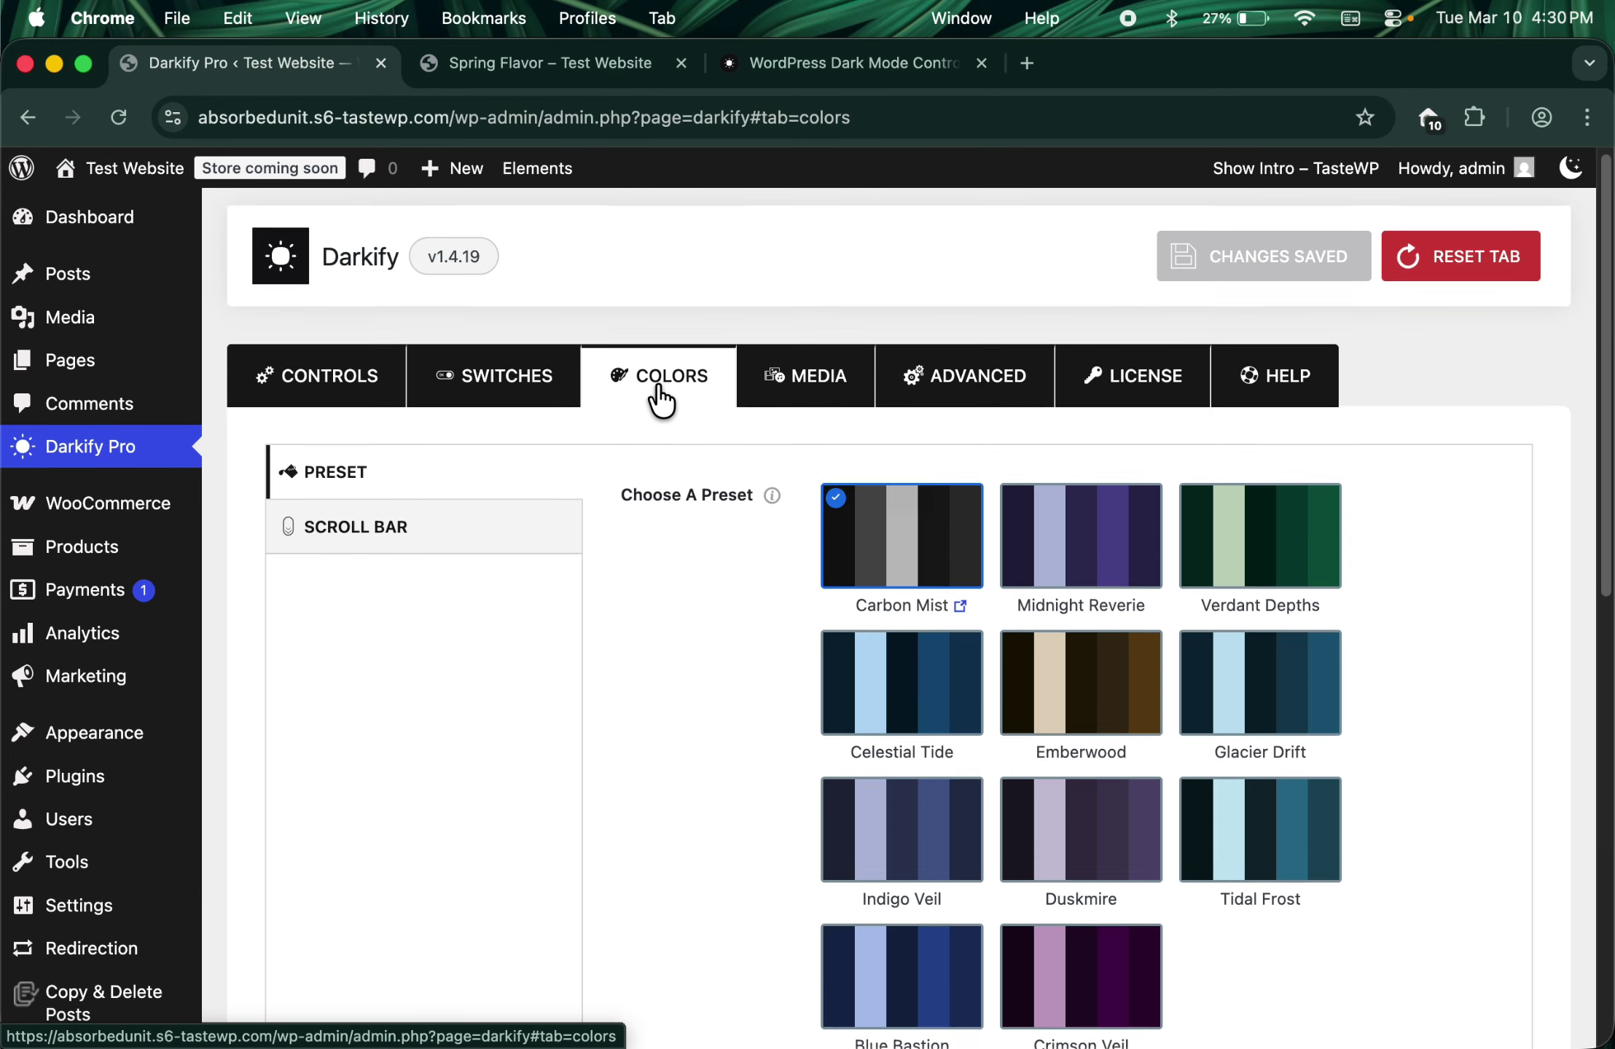
pyautogui.scroll(-3, 1066, 487)
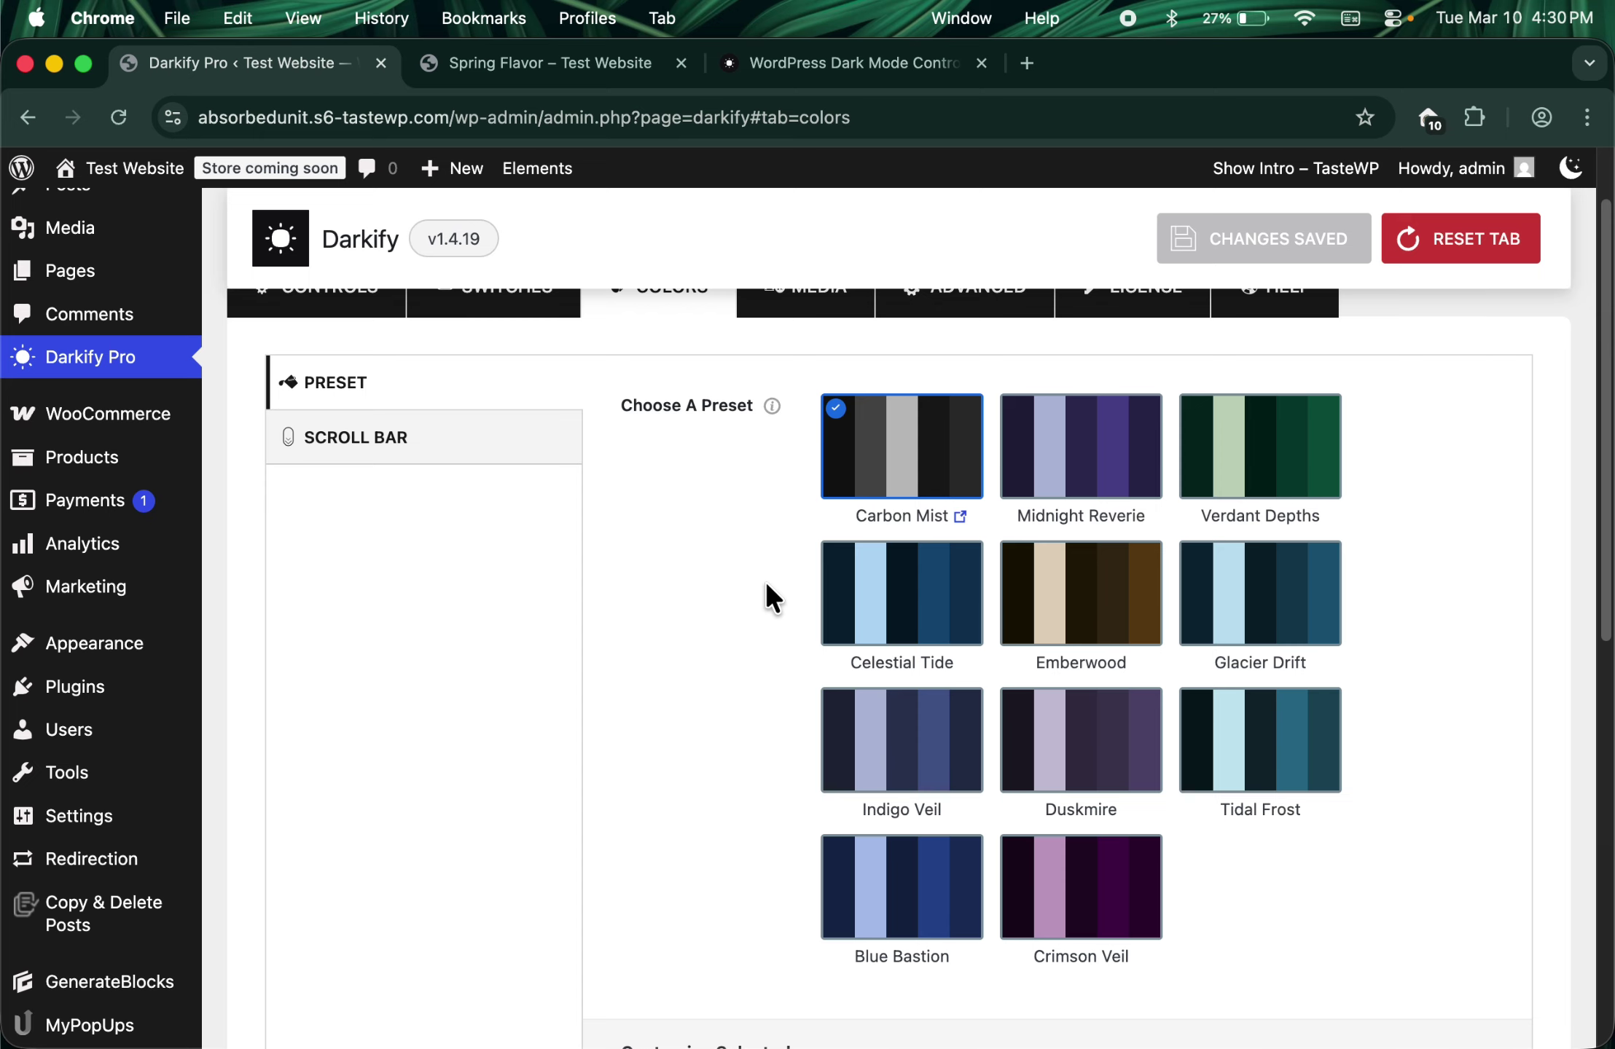
pyautogui.click(1083, 462)
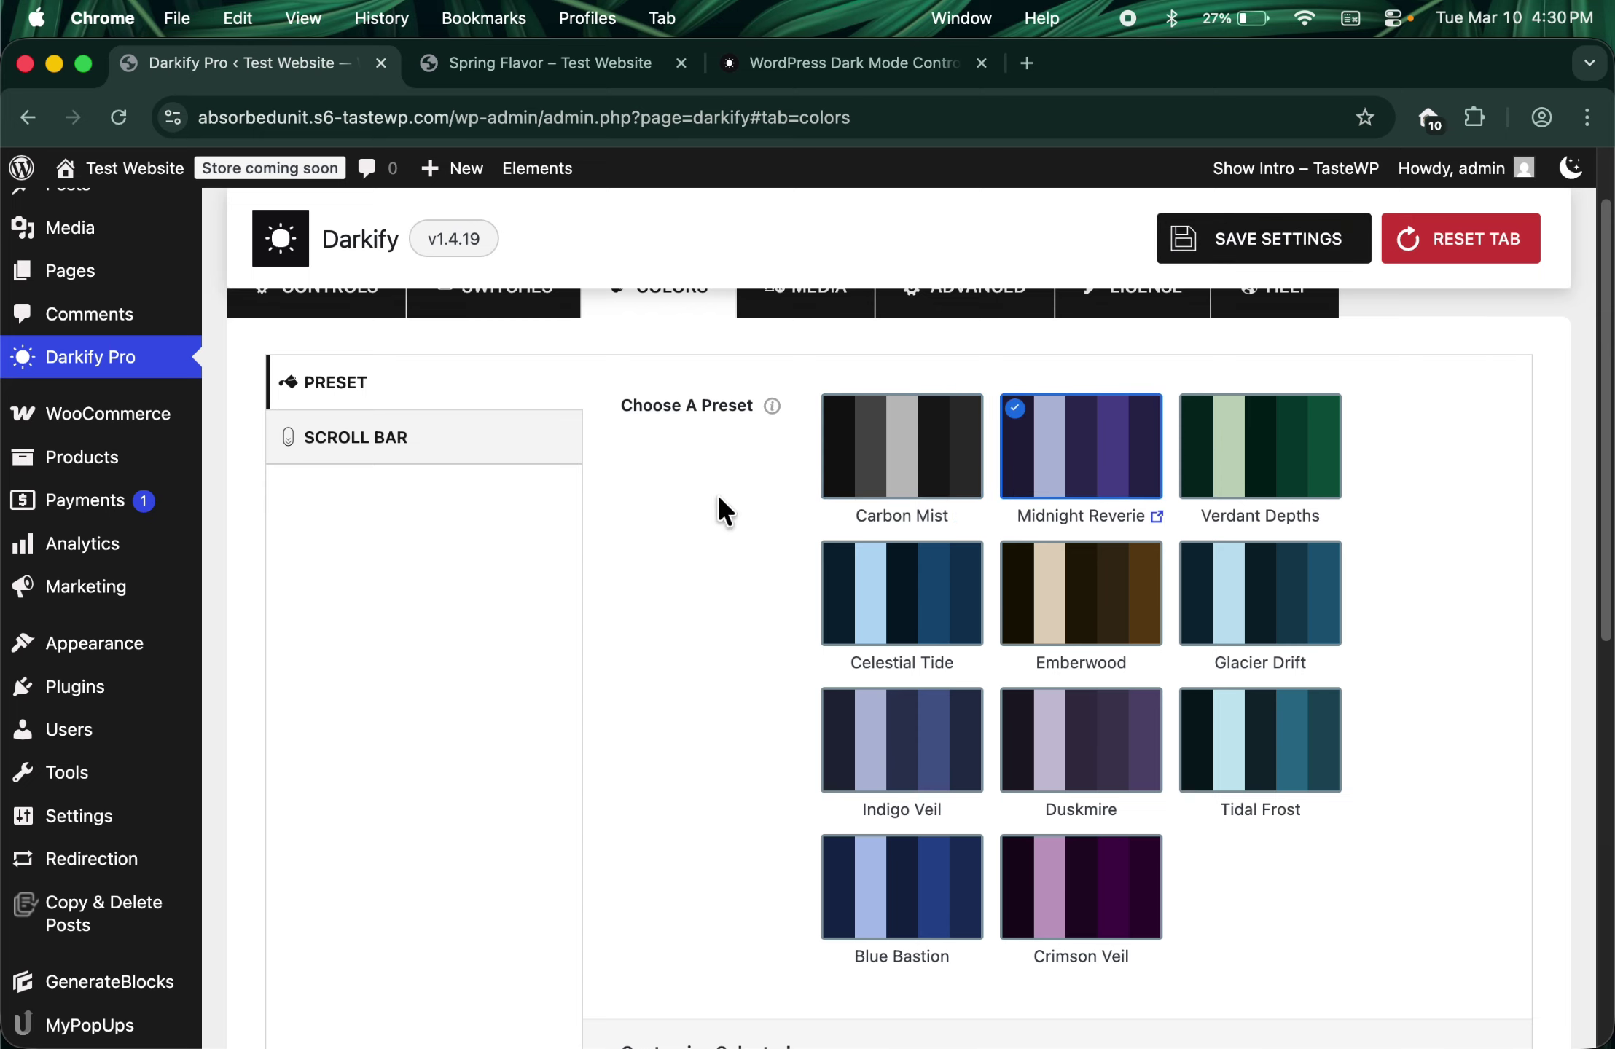
pyautogui.click(1291, 241)
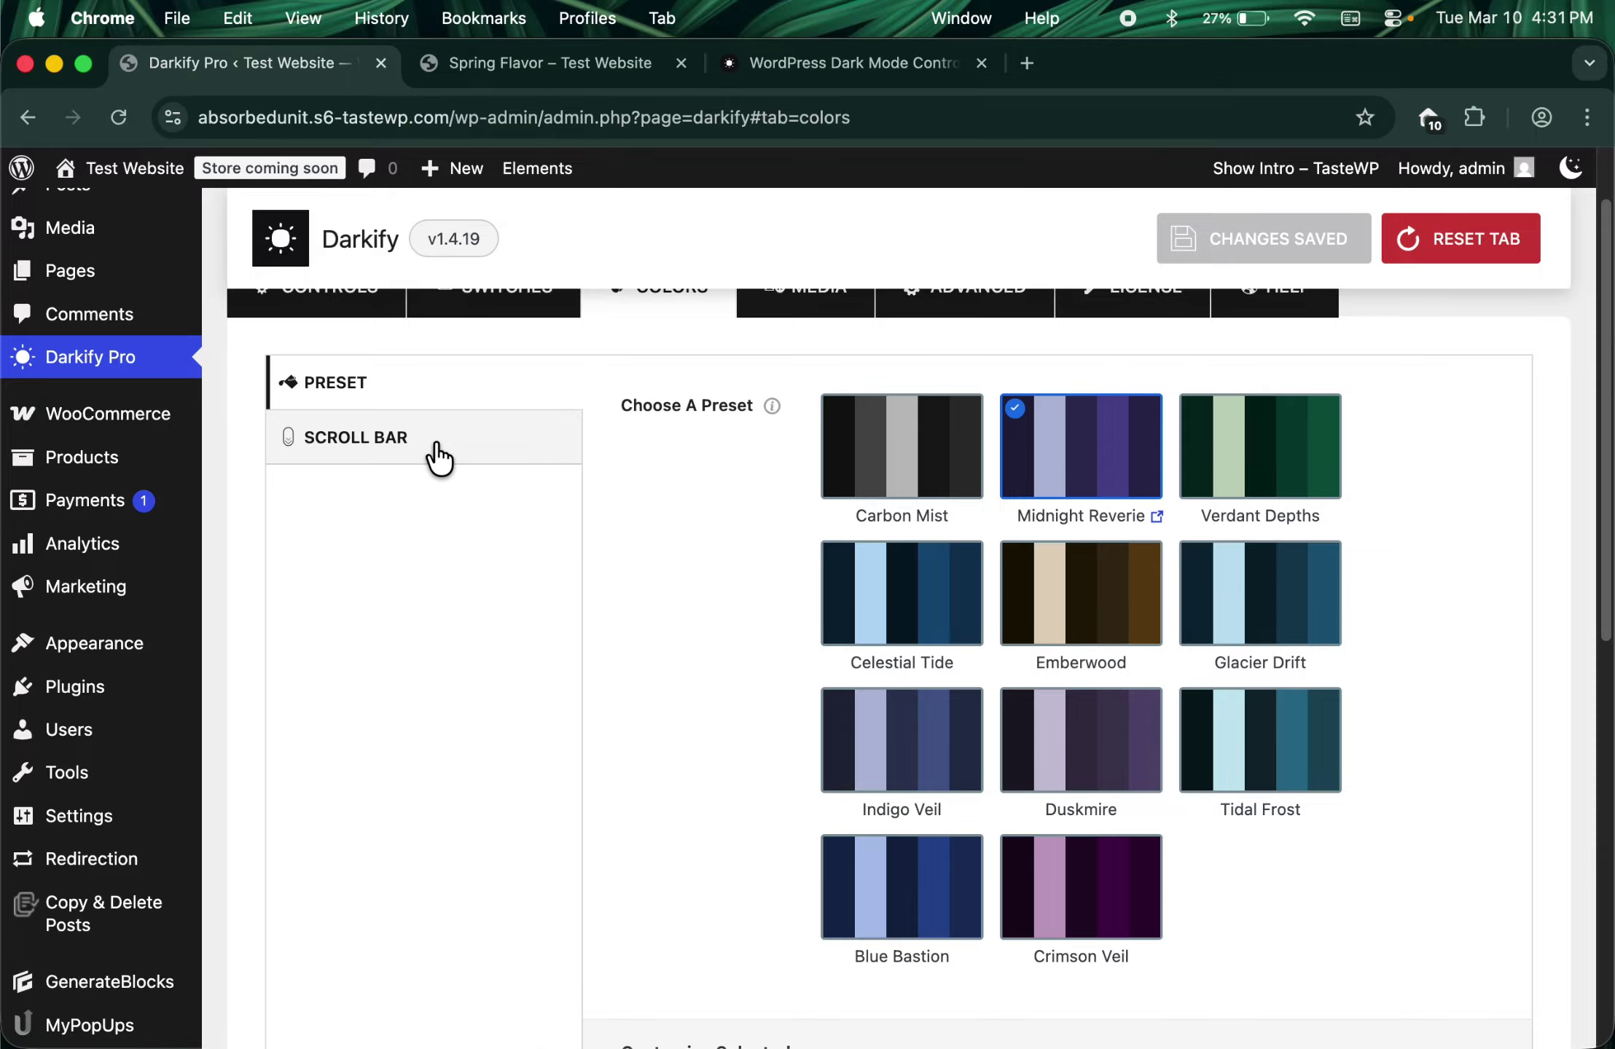
# Step: Open Darkify's scroll bar color settings and check the dark scrollbar on the Spring Flavor page
pyautogui.click(393, 446)
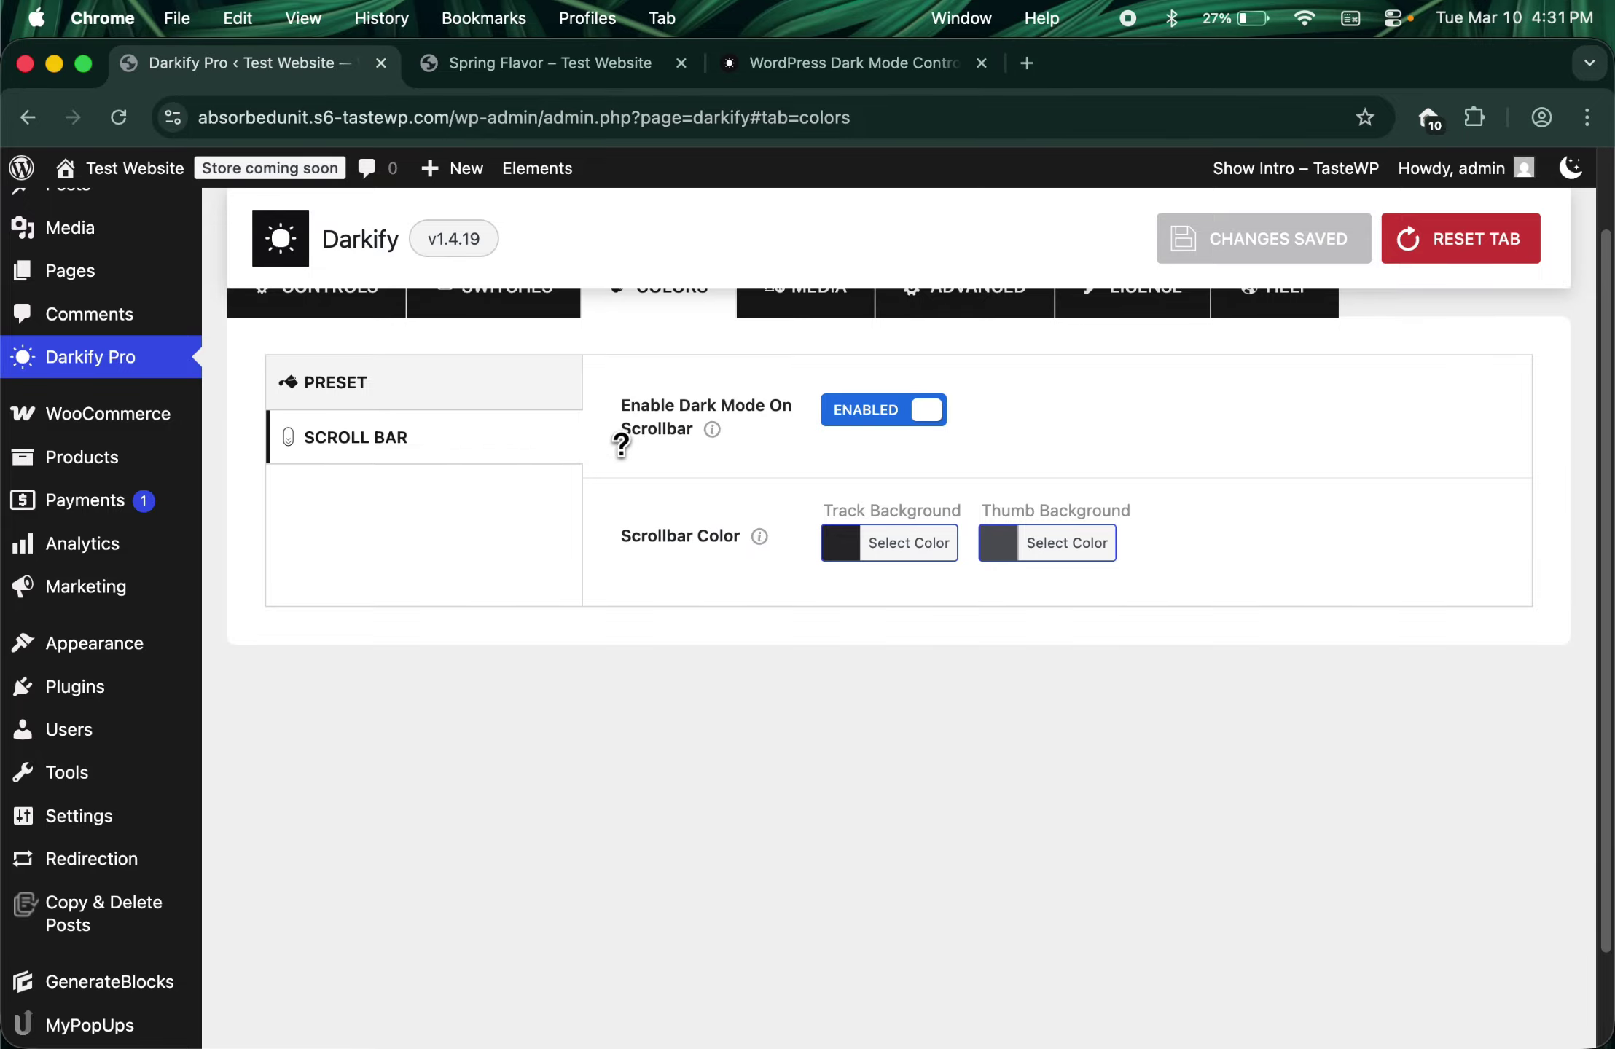
pyautogui.click(597, 65)
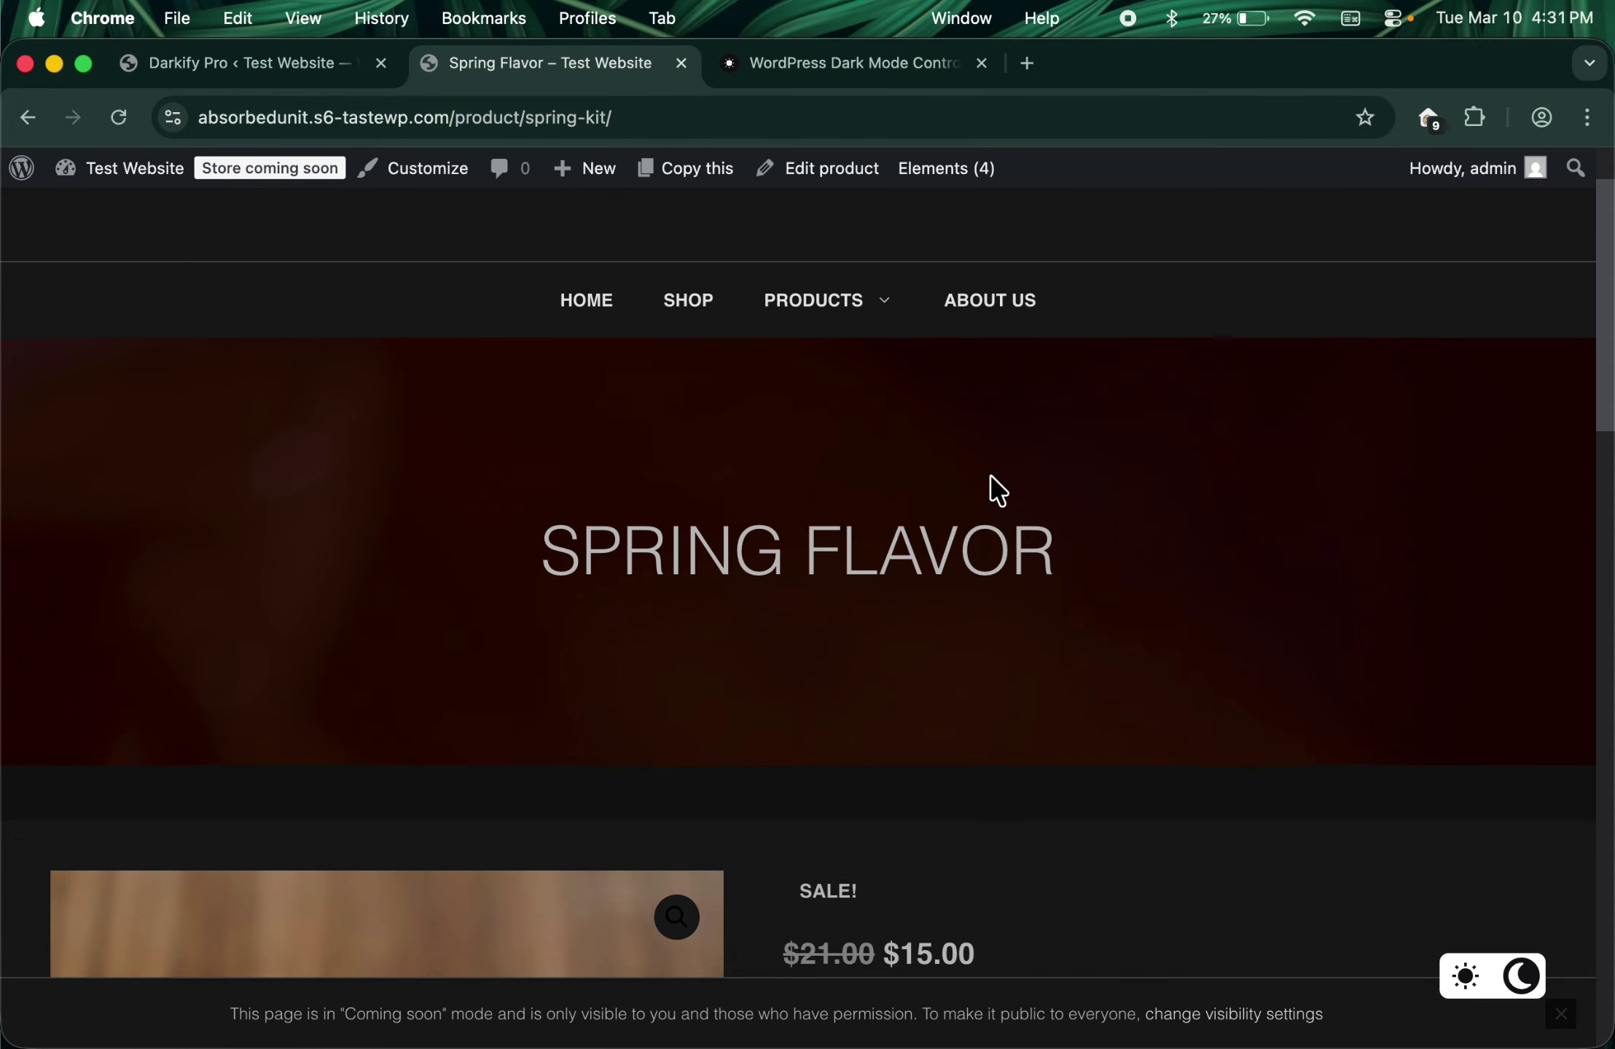
pyautogui.scroll(-2, 997, 489)
pyautogui.moveTo(1587, 289); pyautogui.dragTo(1585, 437)
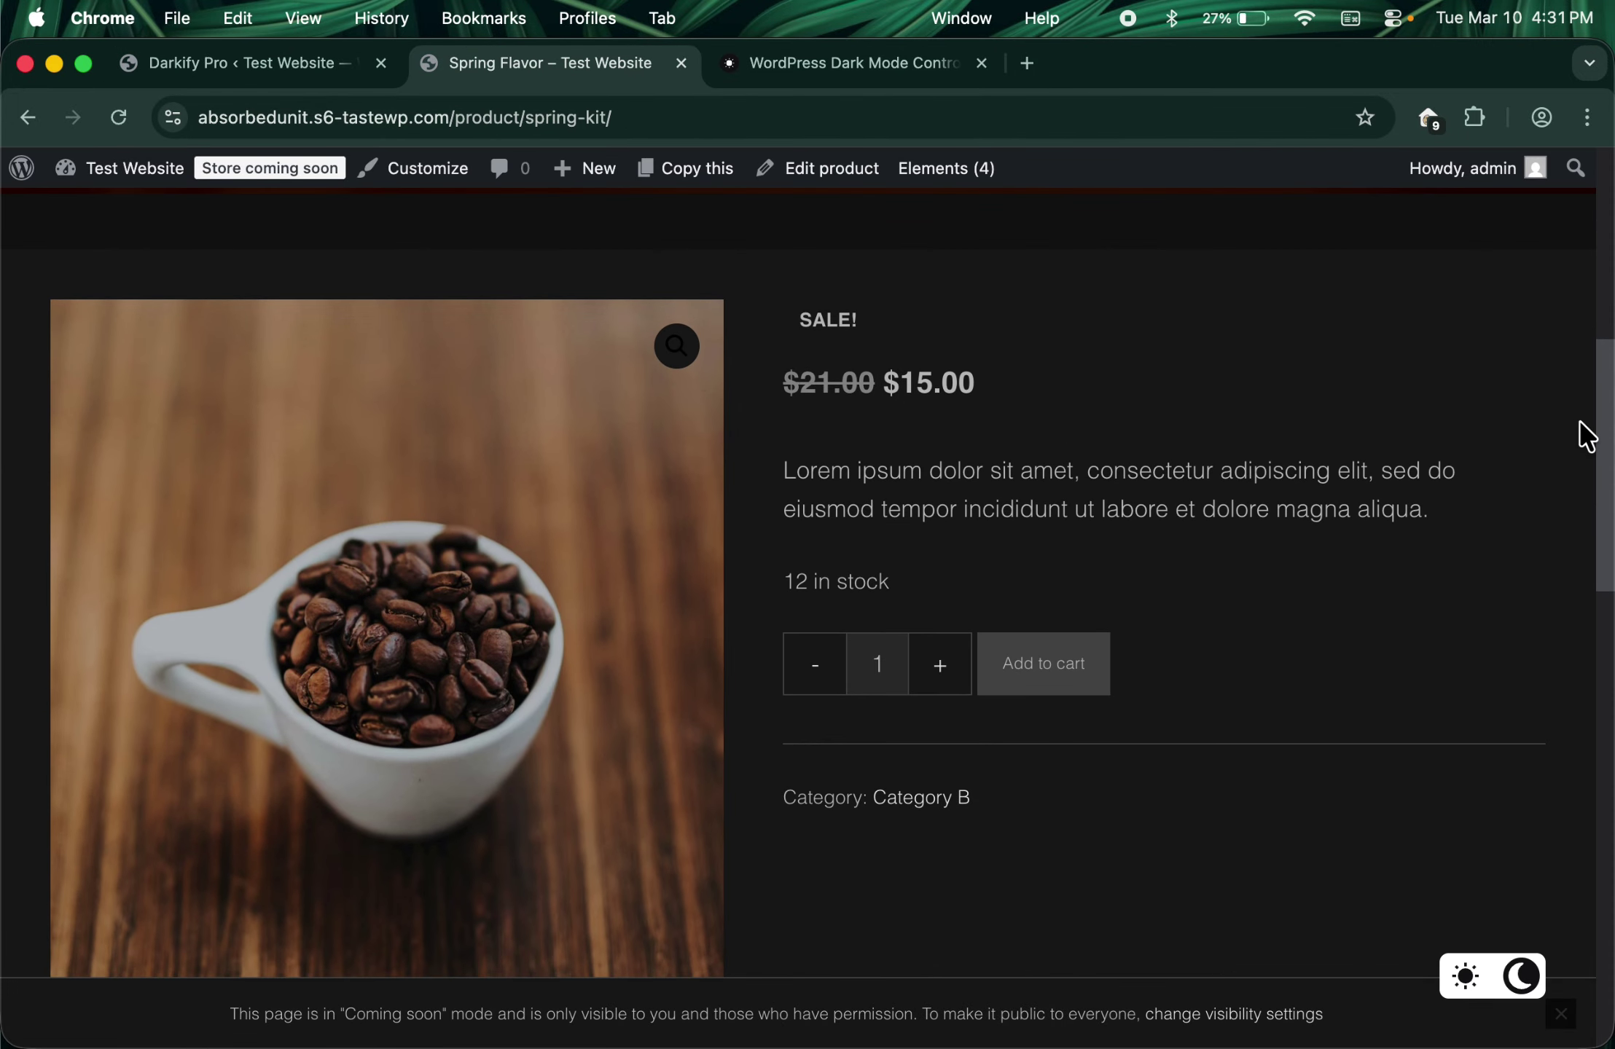
# Step: Review Darkify's image controls for dark mode and inspect the banner and product images on the Spring Flavor page
pyautogui.click(302, 63)
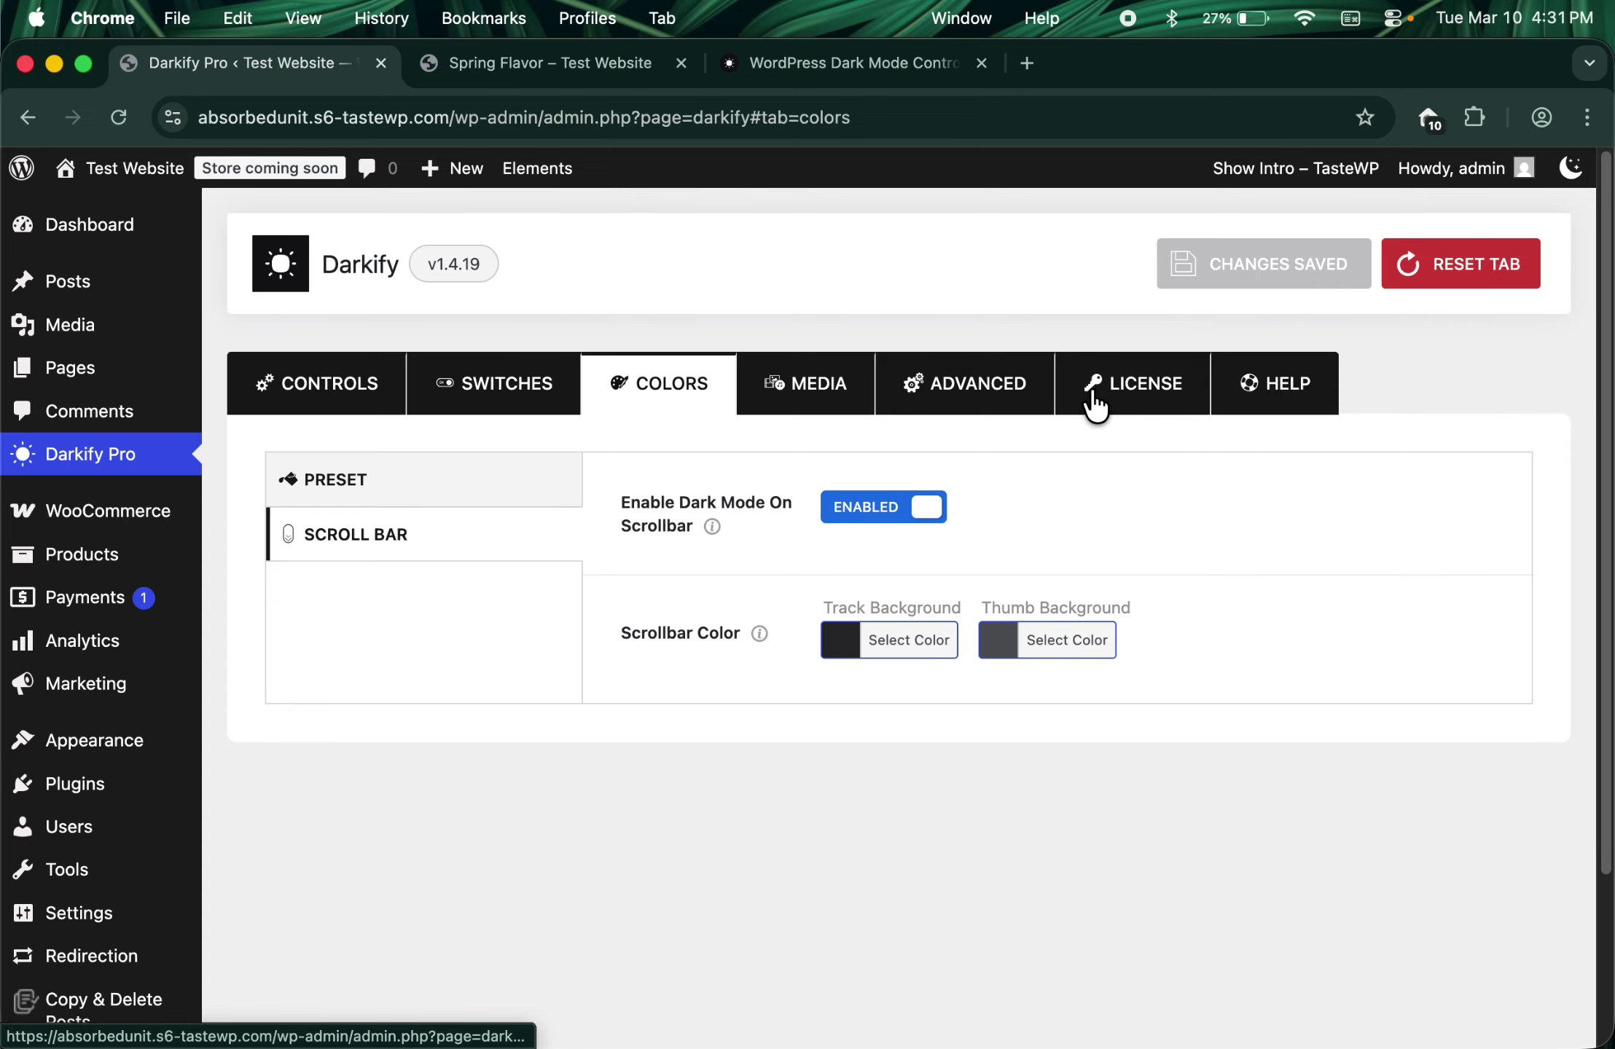
pyautogui.click(789, 397)
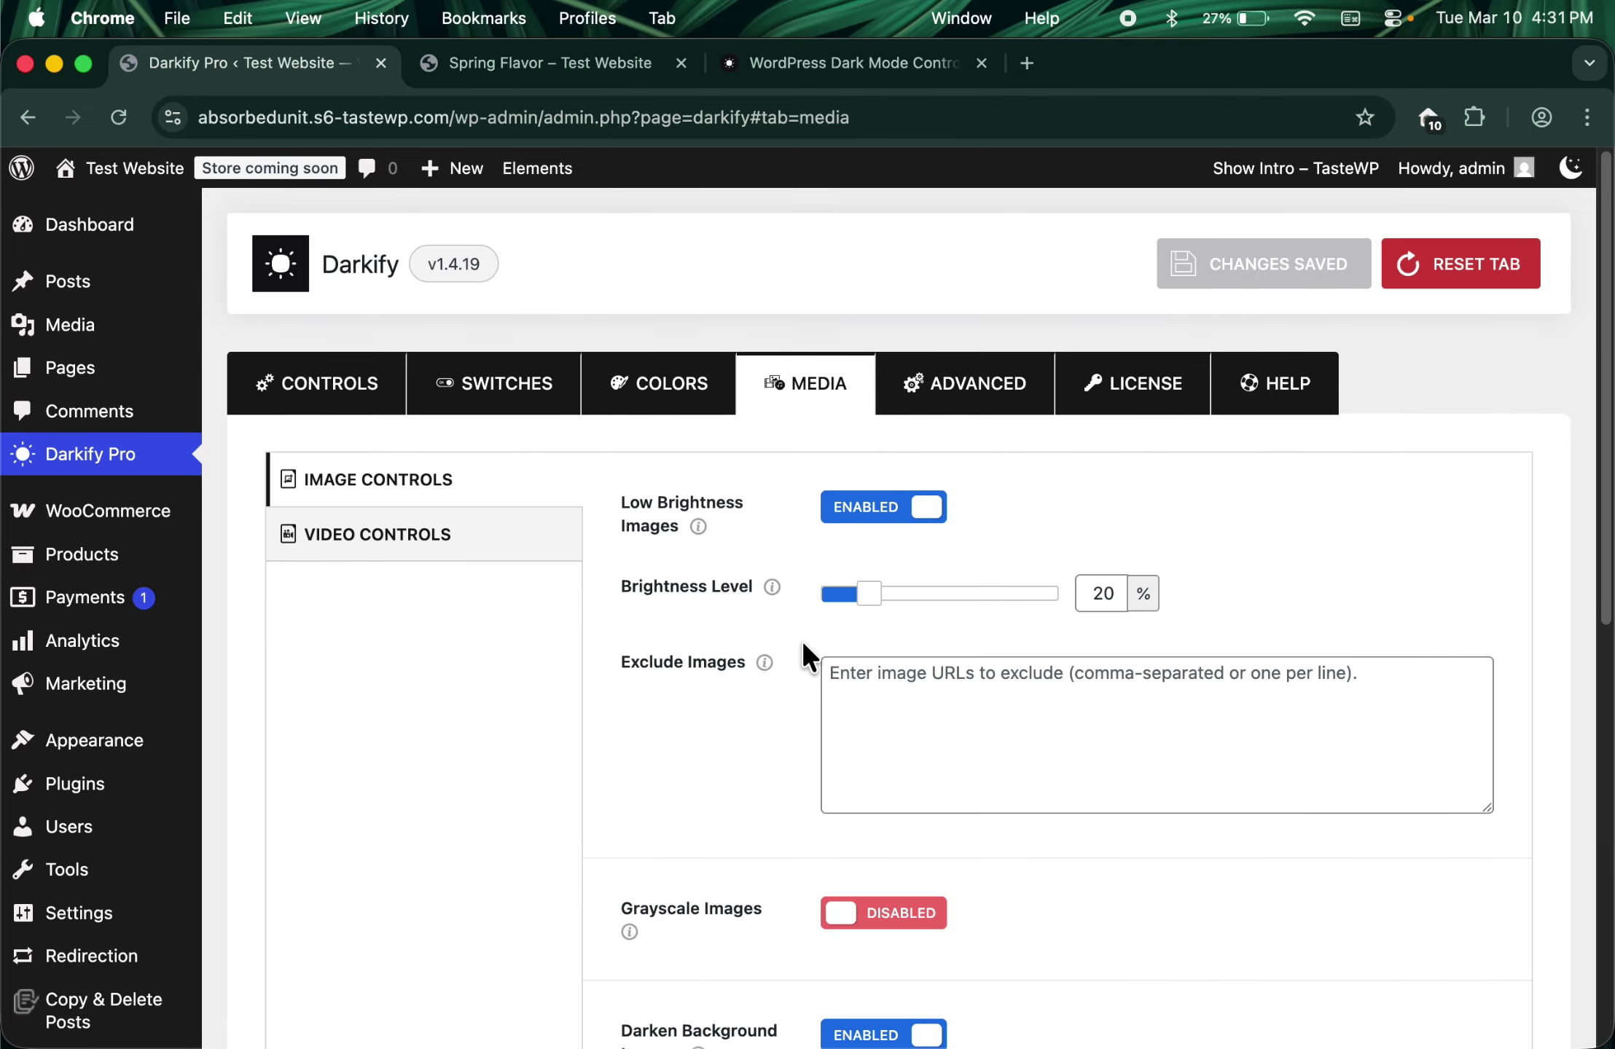
pyautogui.scroll(-3, 801, 639)
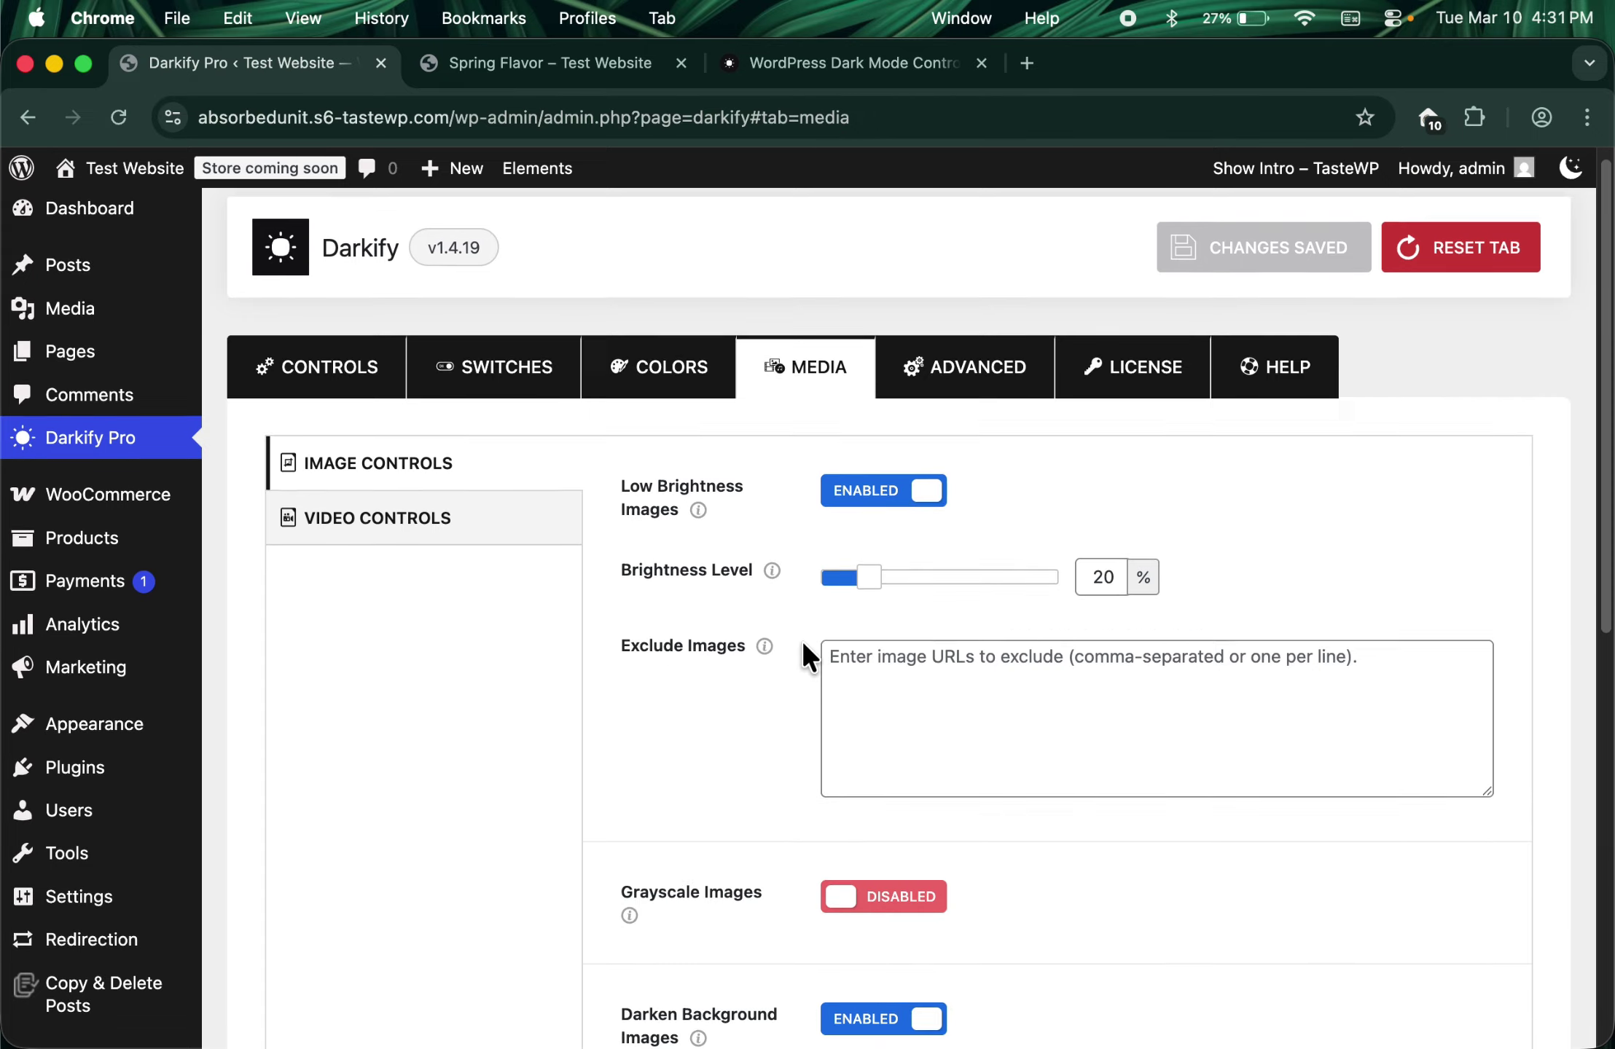
pyautogui.scroll(3, 801, 640)
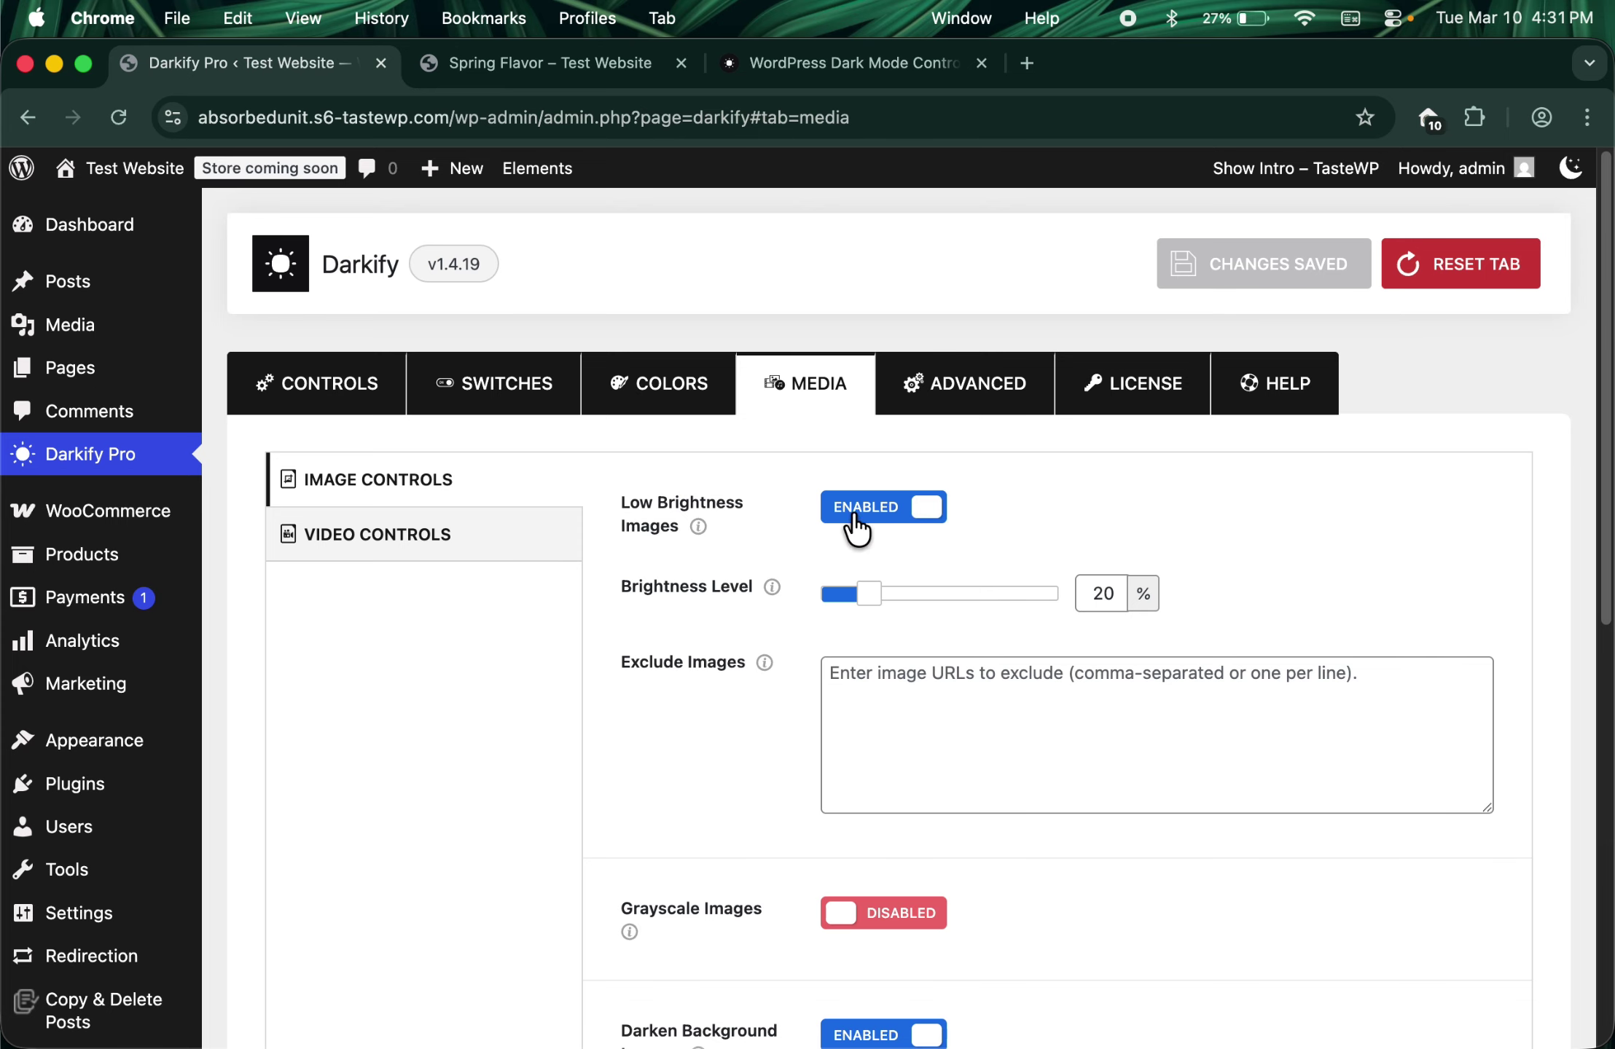
pyautogui.moveTo(806, 611)
pyautogui.scroll(-1, 805, 612)
pyautogui.scroll(1, 808, 554)
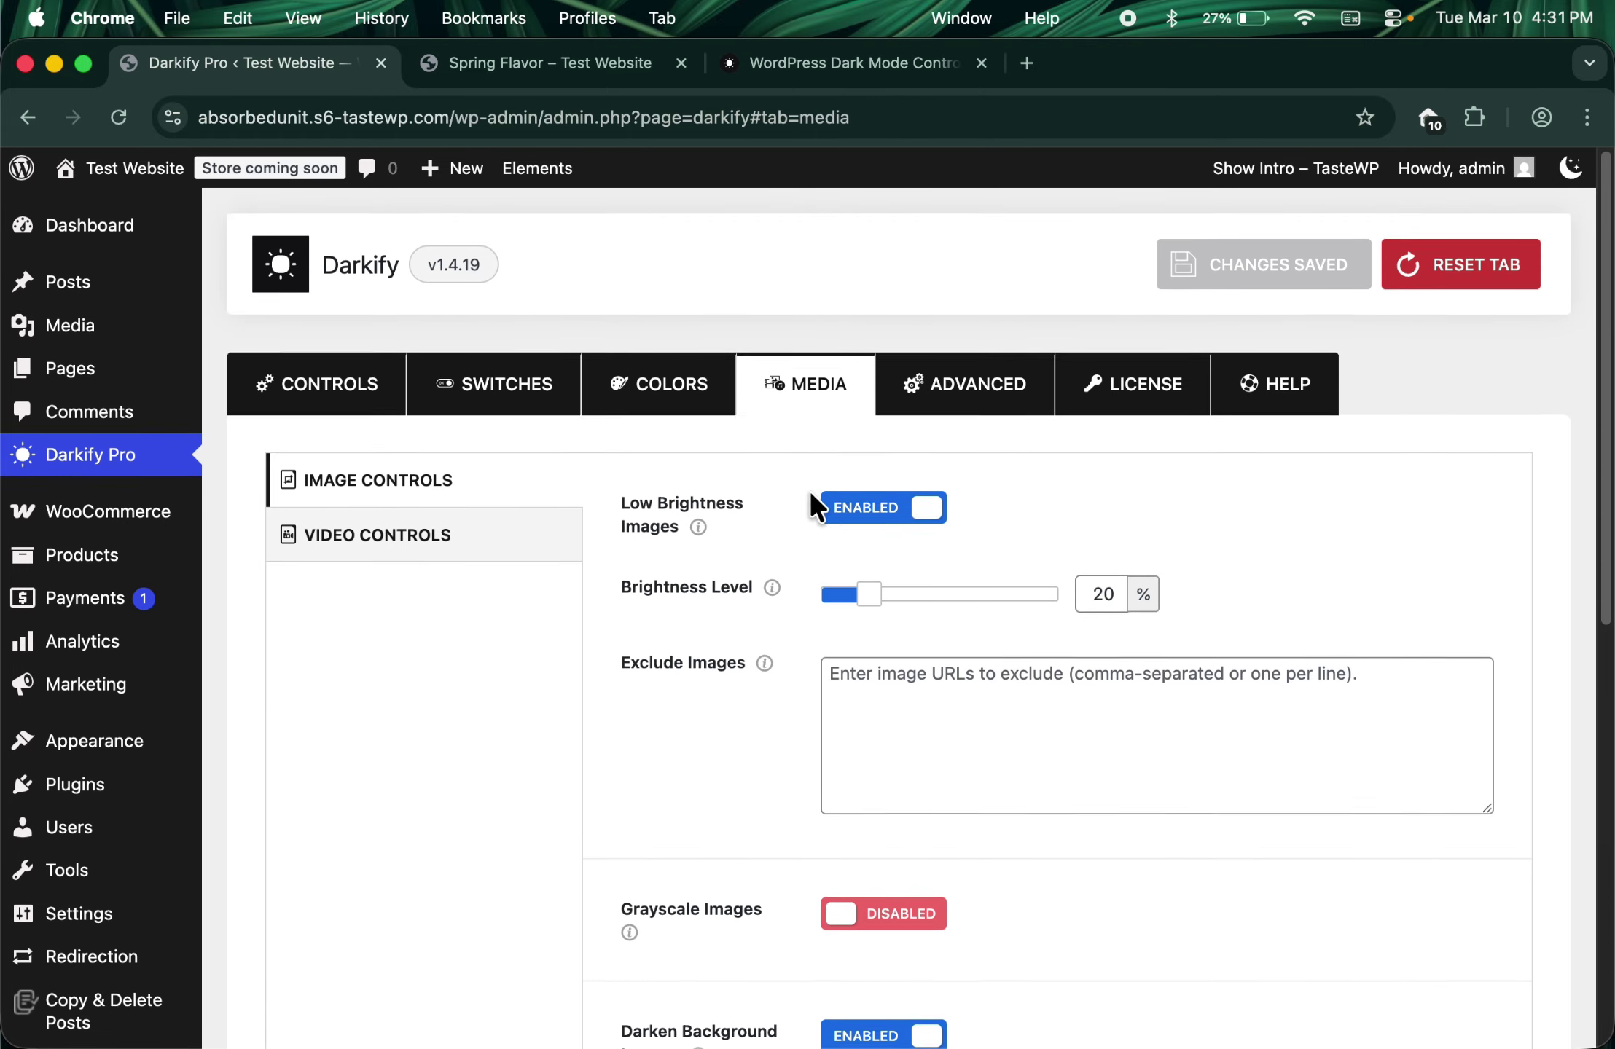
pyautogui.scroll(-2, 765, 539)
pyautogui.click(588, 64)
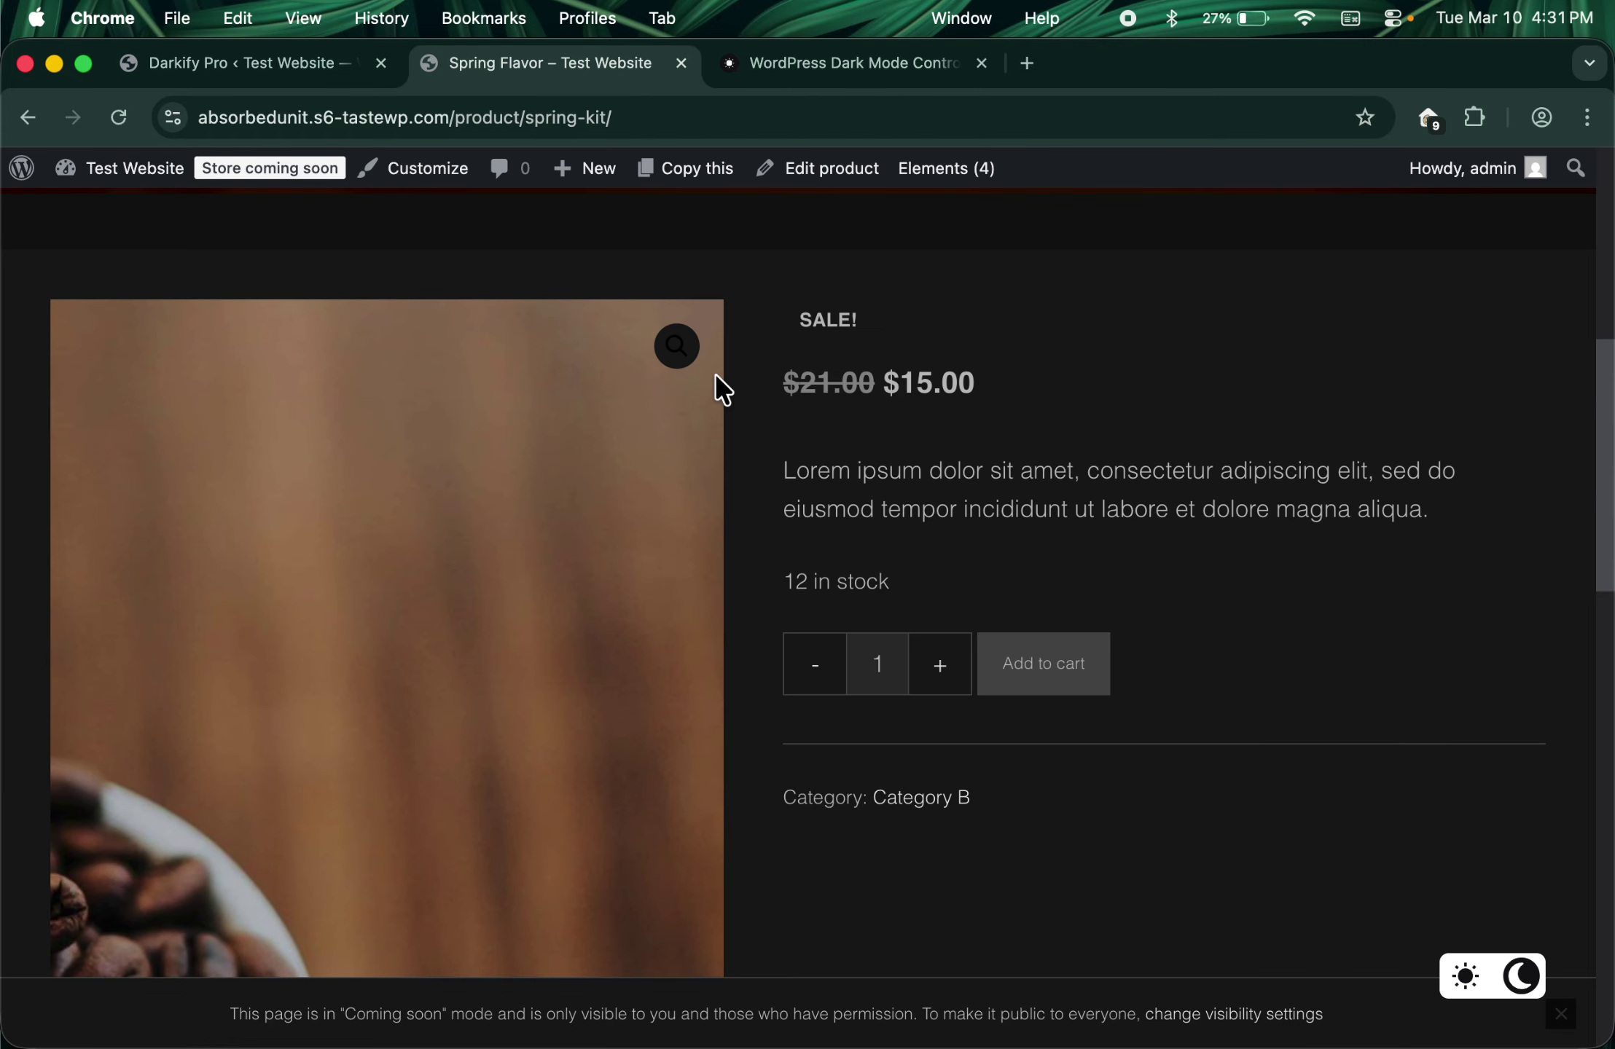
pyautogui.scroll(5, 721, 390)
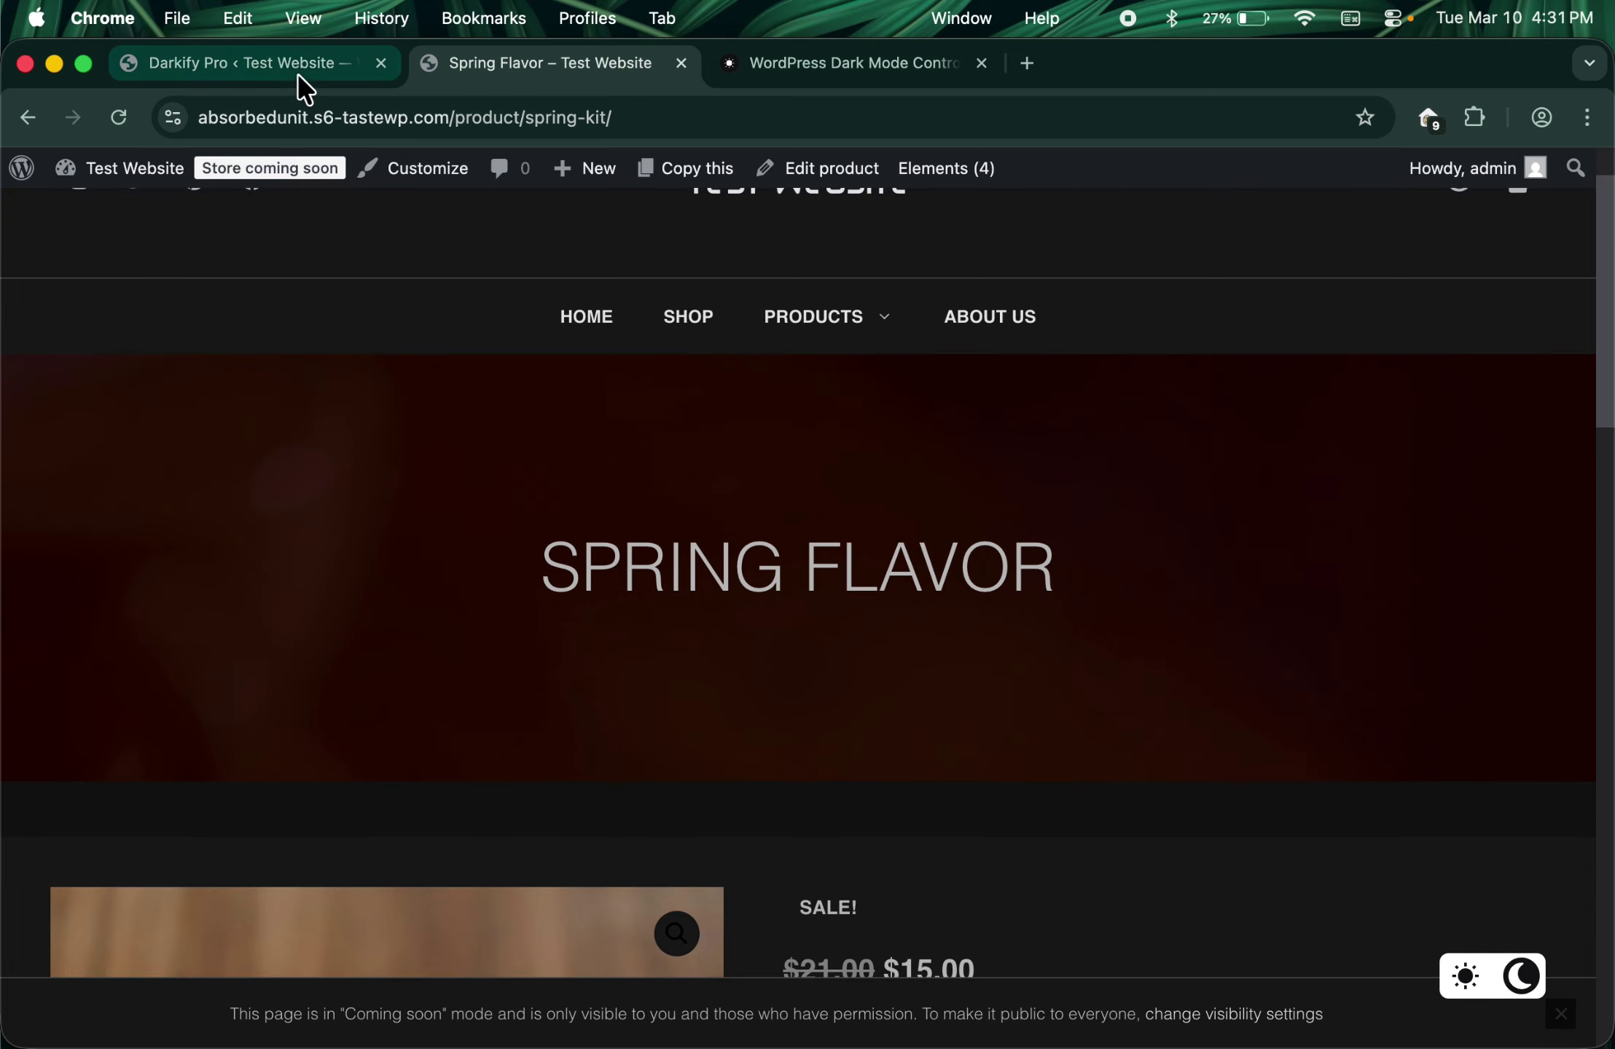
# Step: Return to Darkify's image brightness options and look over the video controls for brightness, grayscale and replacement
pyautogui.click(284, 63)
pyautogui.scroll(1, 689, 423)
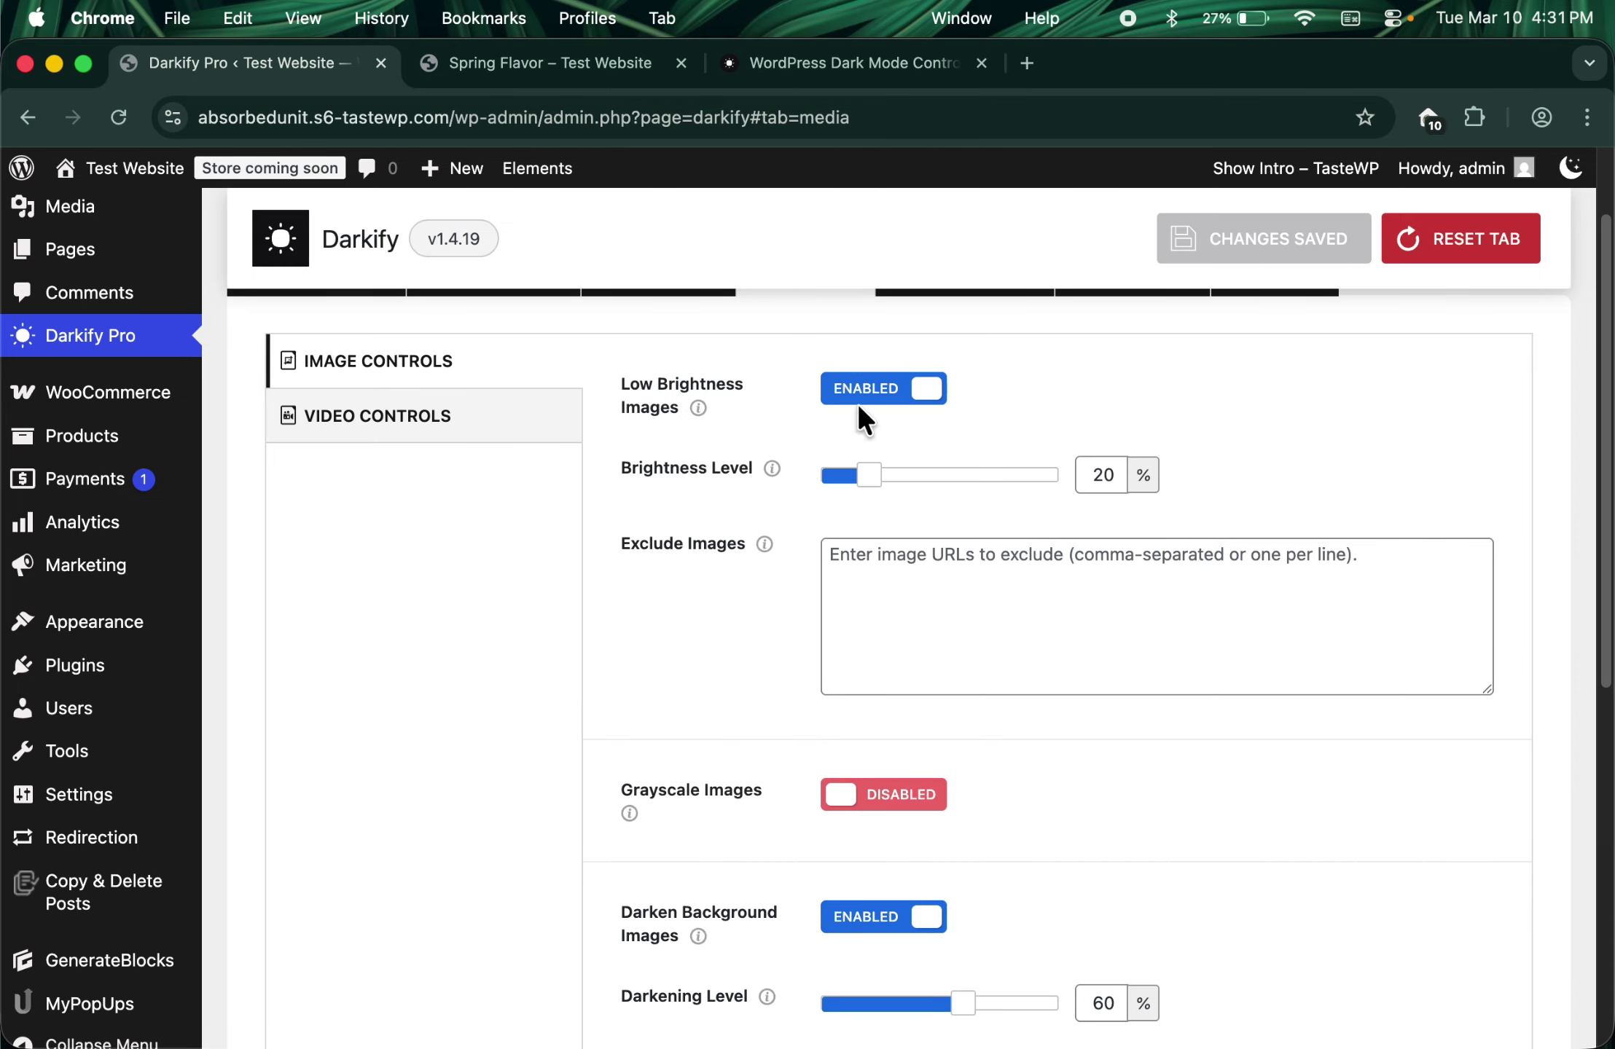
pyautogui.scroll(1, 881, 519)
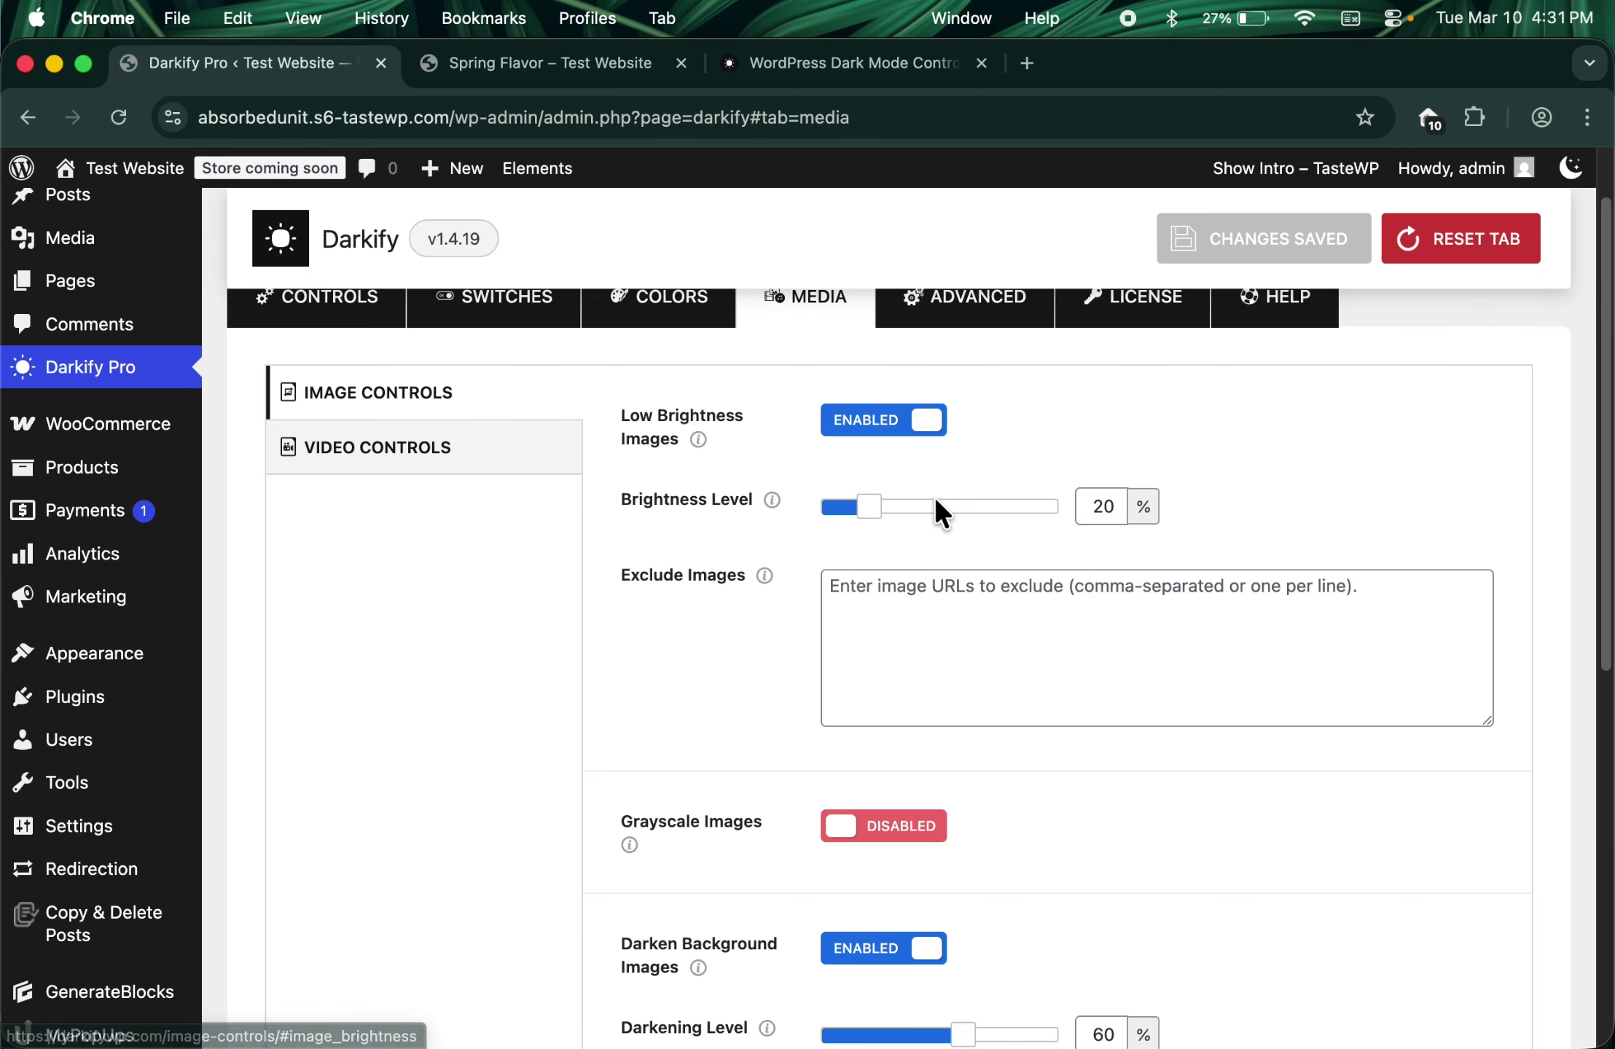
pyautogui.scroll(3, 781, 613)
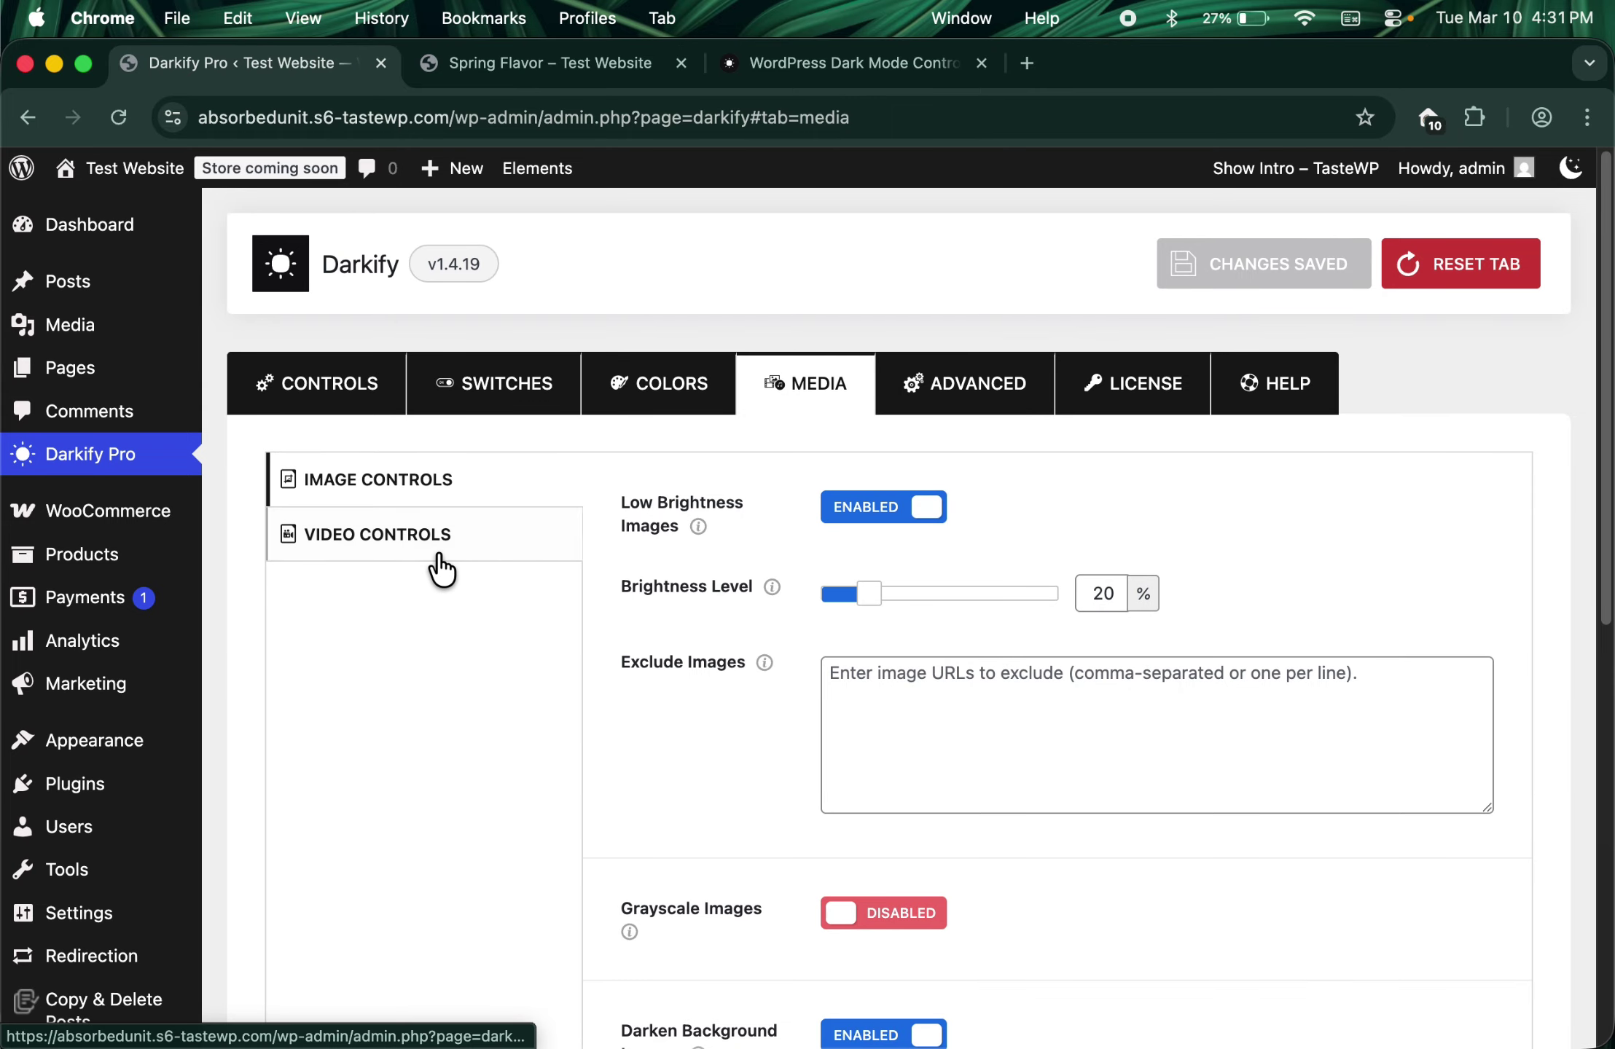
pyautogui.click(441, 562)
pyautogui.scroll(-5, 643, 607)
pyautogui.scroll(5, 643, 607)
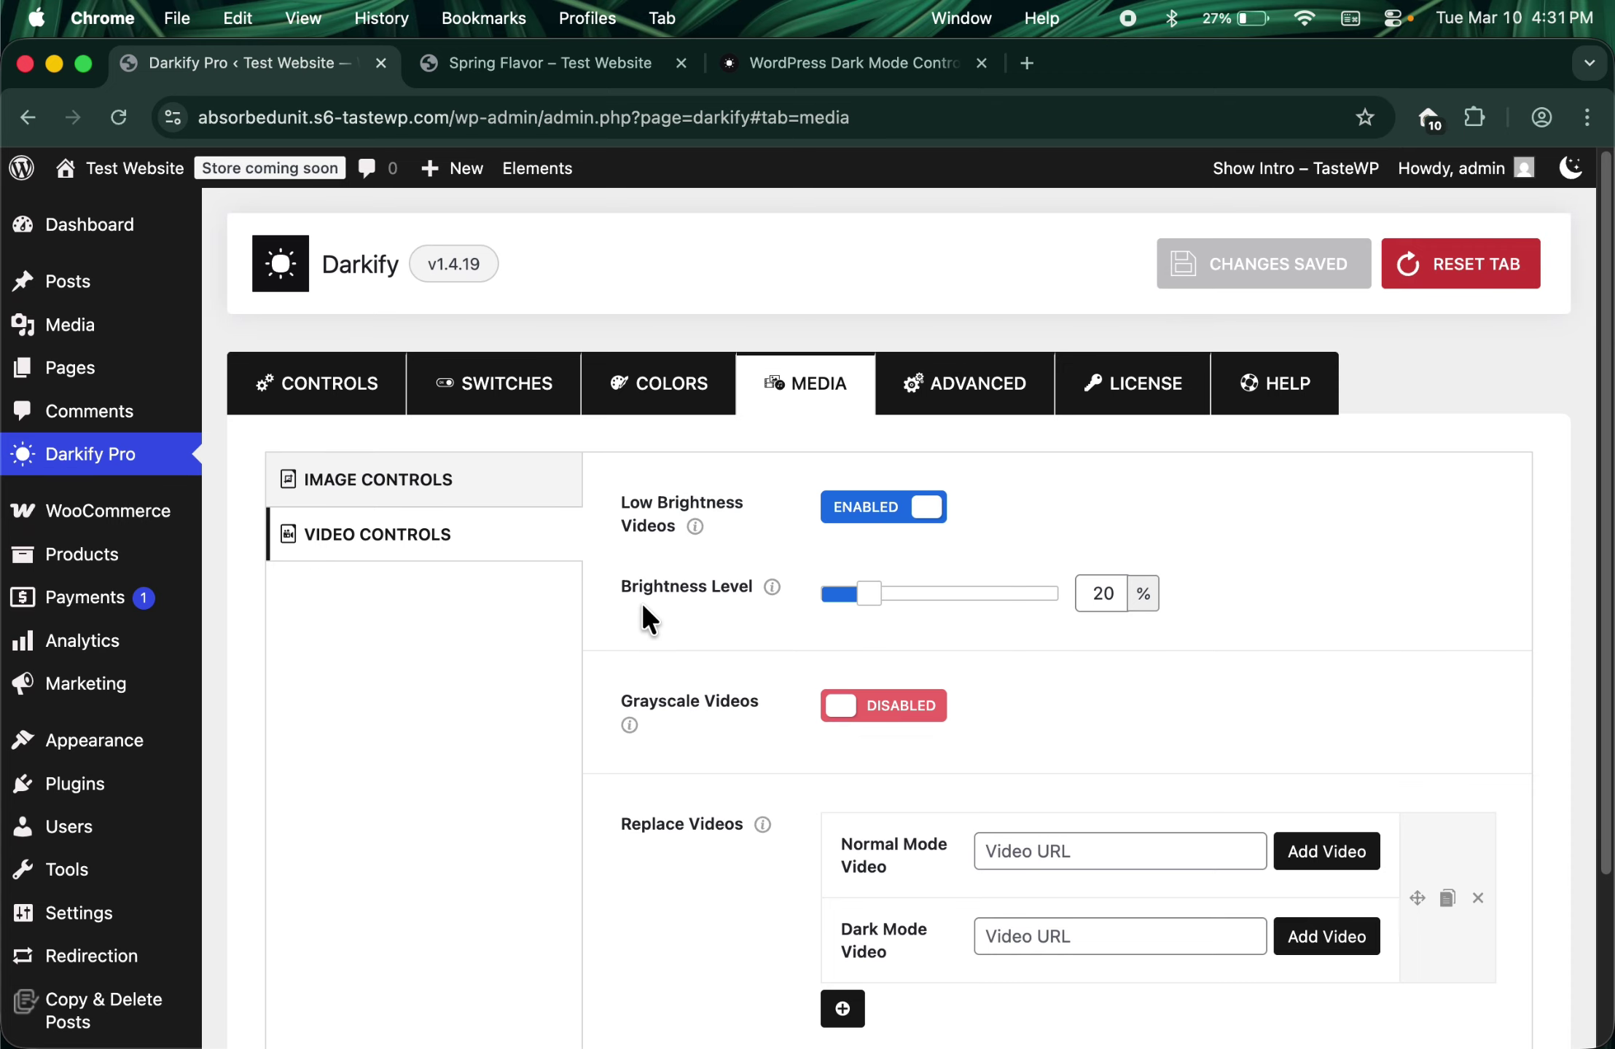
# Step: Examine the advanced HTML/CSS restriction options, including the allowed and disallowed elements fields
pyautogui.click(998, 408)
pyautogui.scroll(-1, 765, 652)
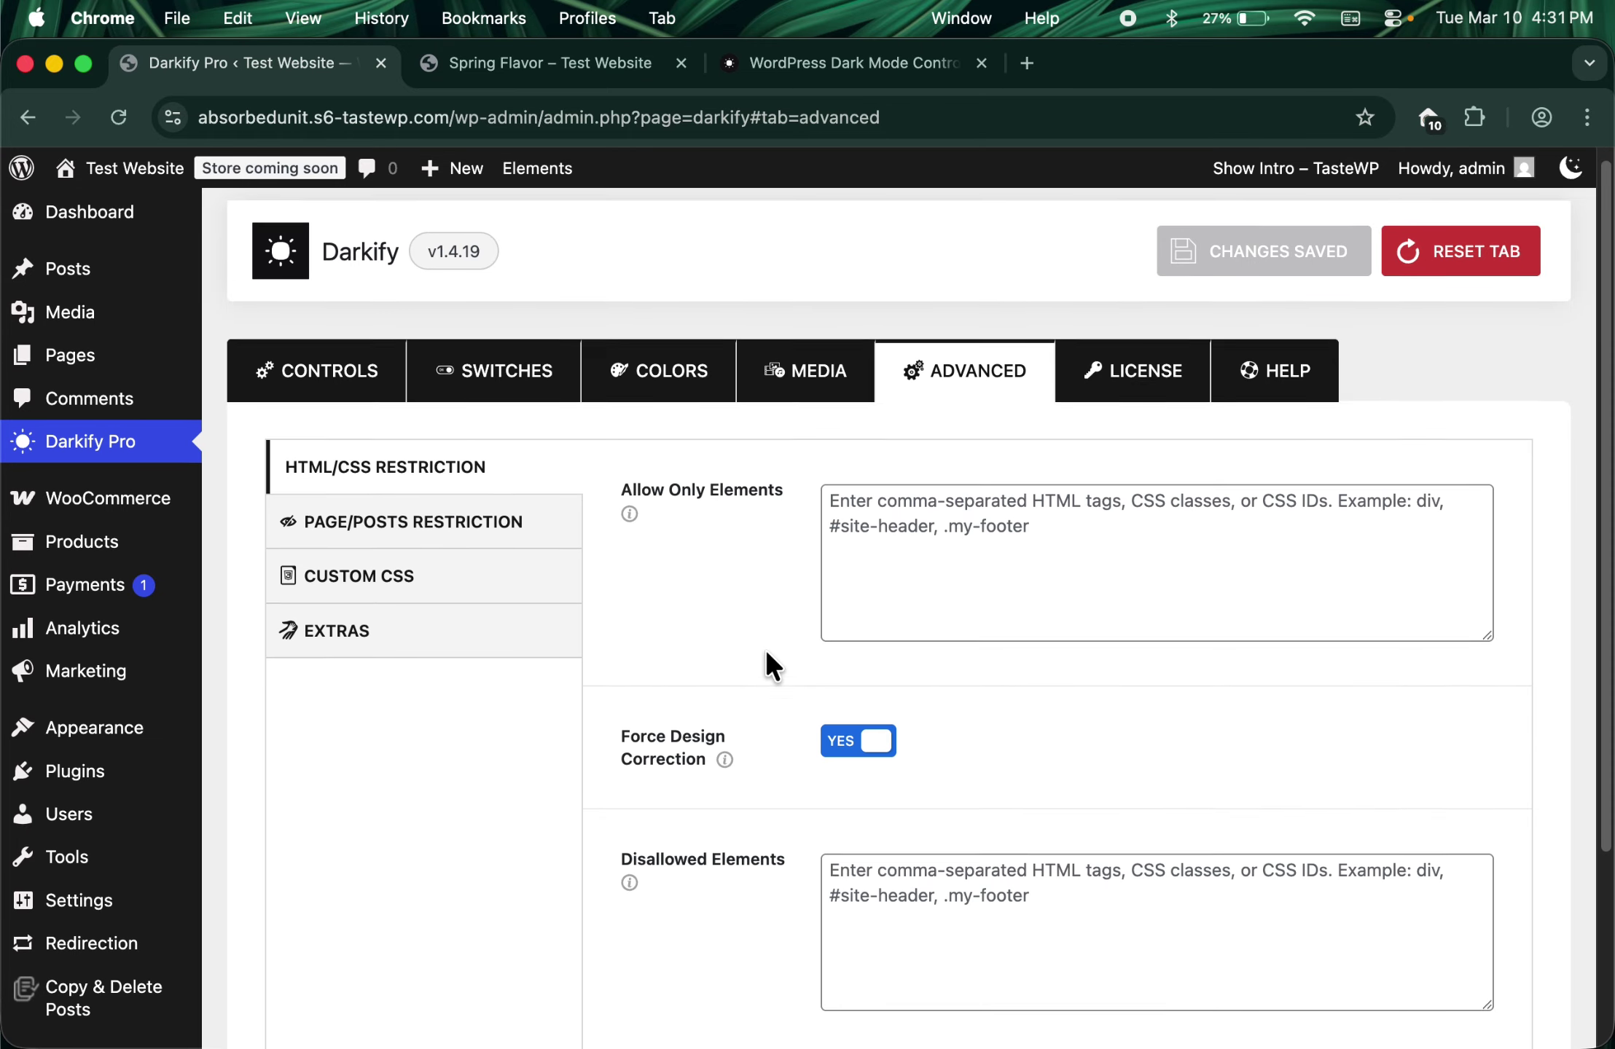
pyautogui.scroll(-5, 766, 653)
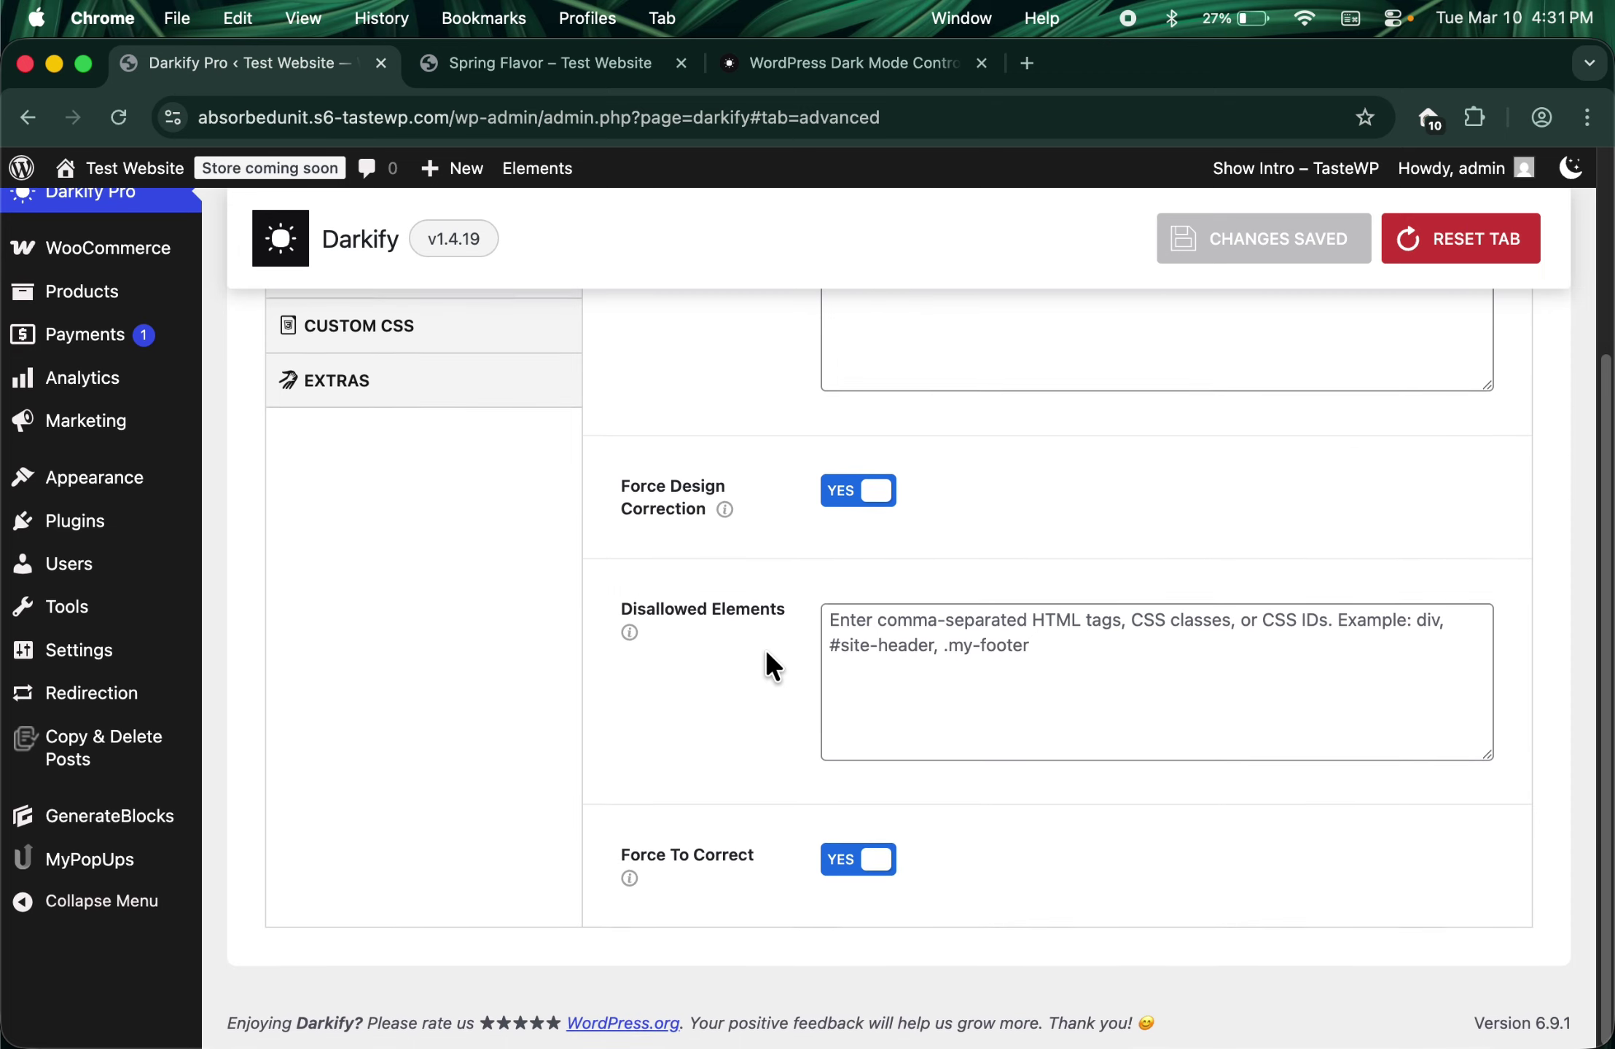
pyautogui.scroll(5, 765, 652)
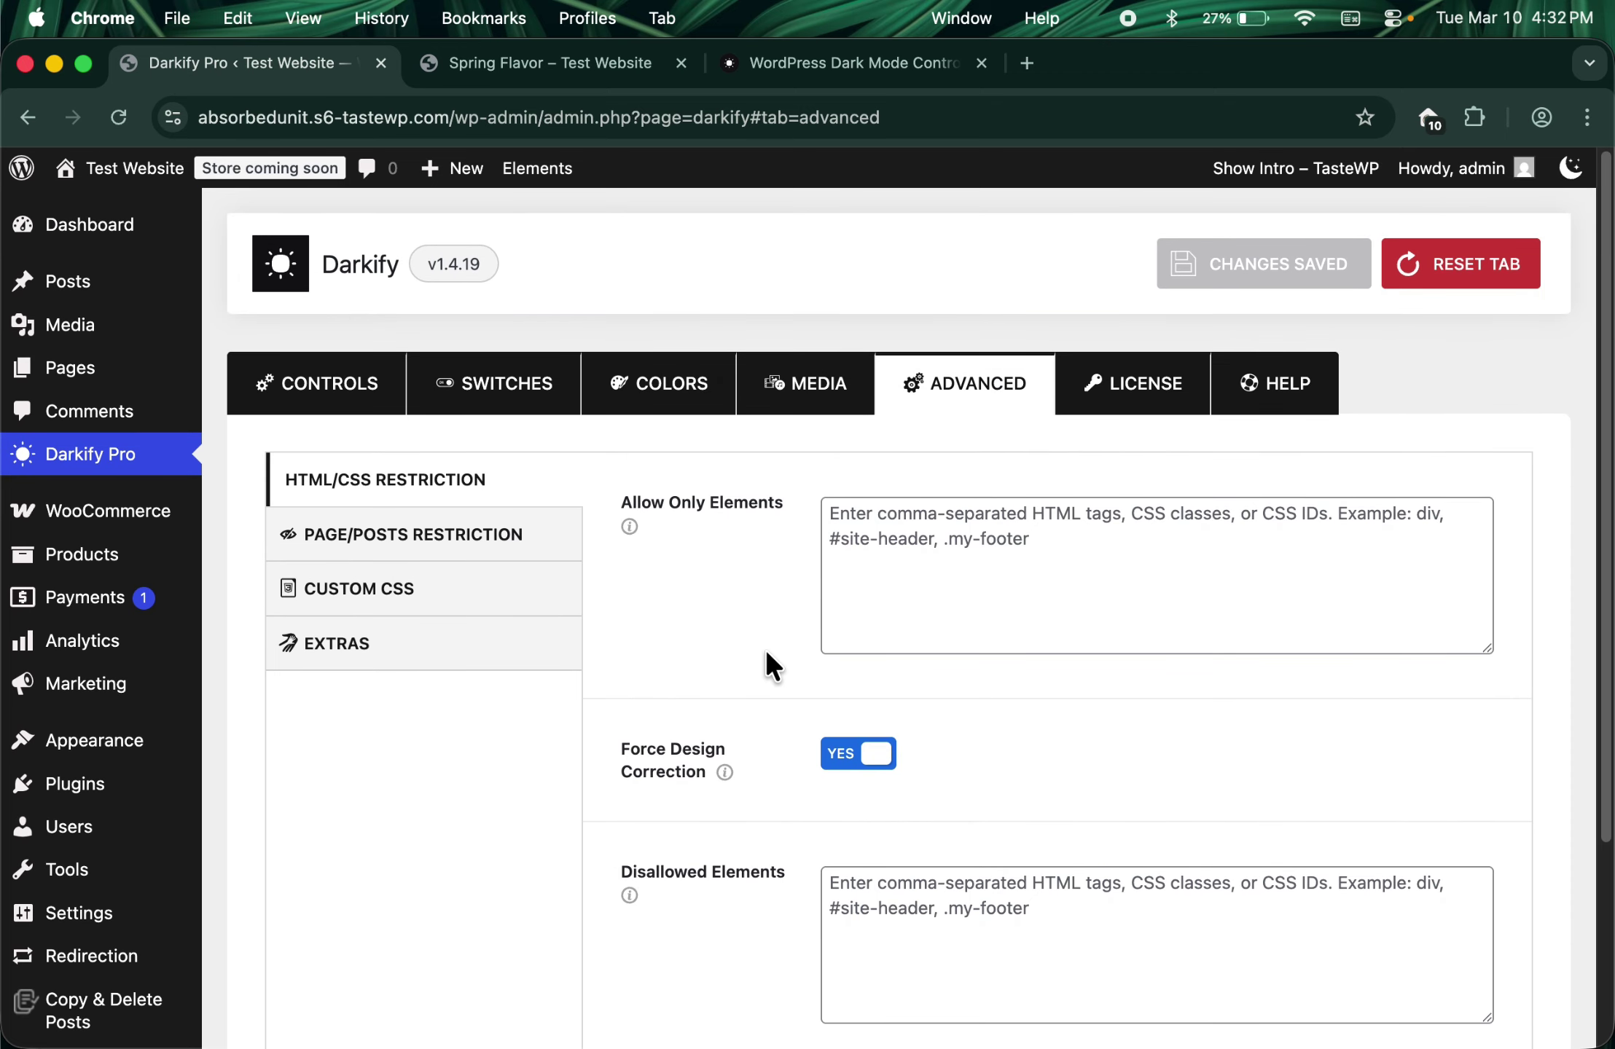
pyautogui.scroll(-5, 911, 578)
pyautogui.click(919, 688)
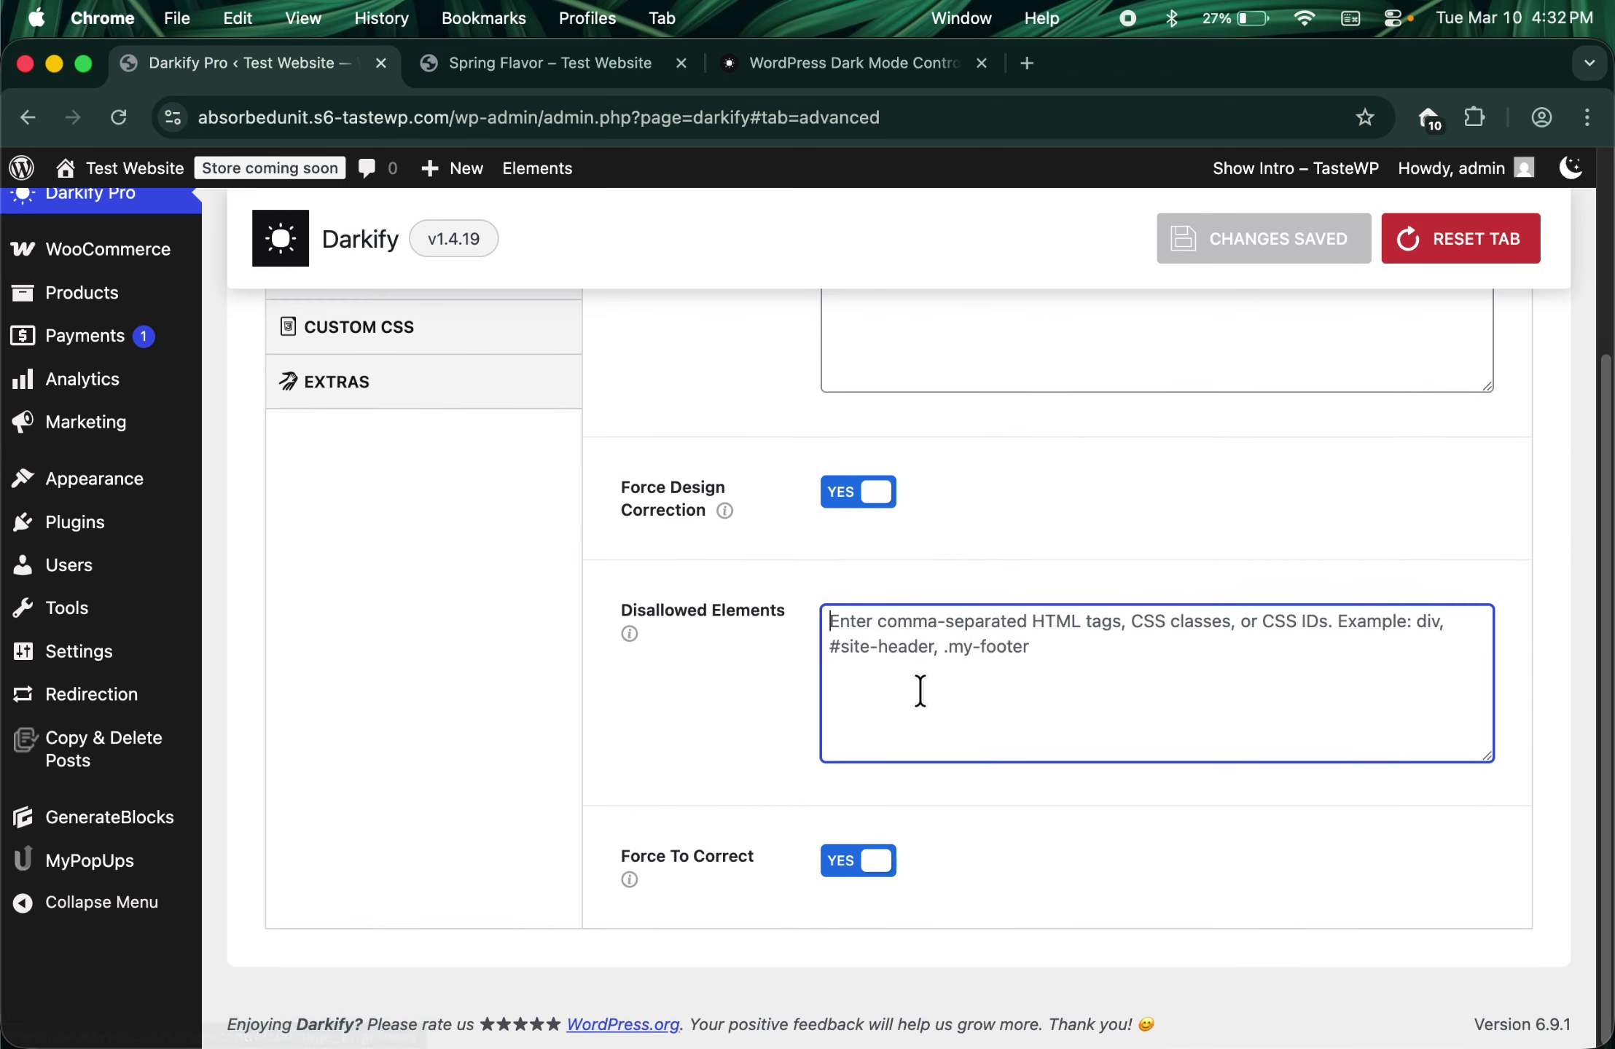
pyautogui.scroll(5, 919, 689)
pyautogui.click(967, 623)
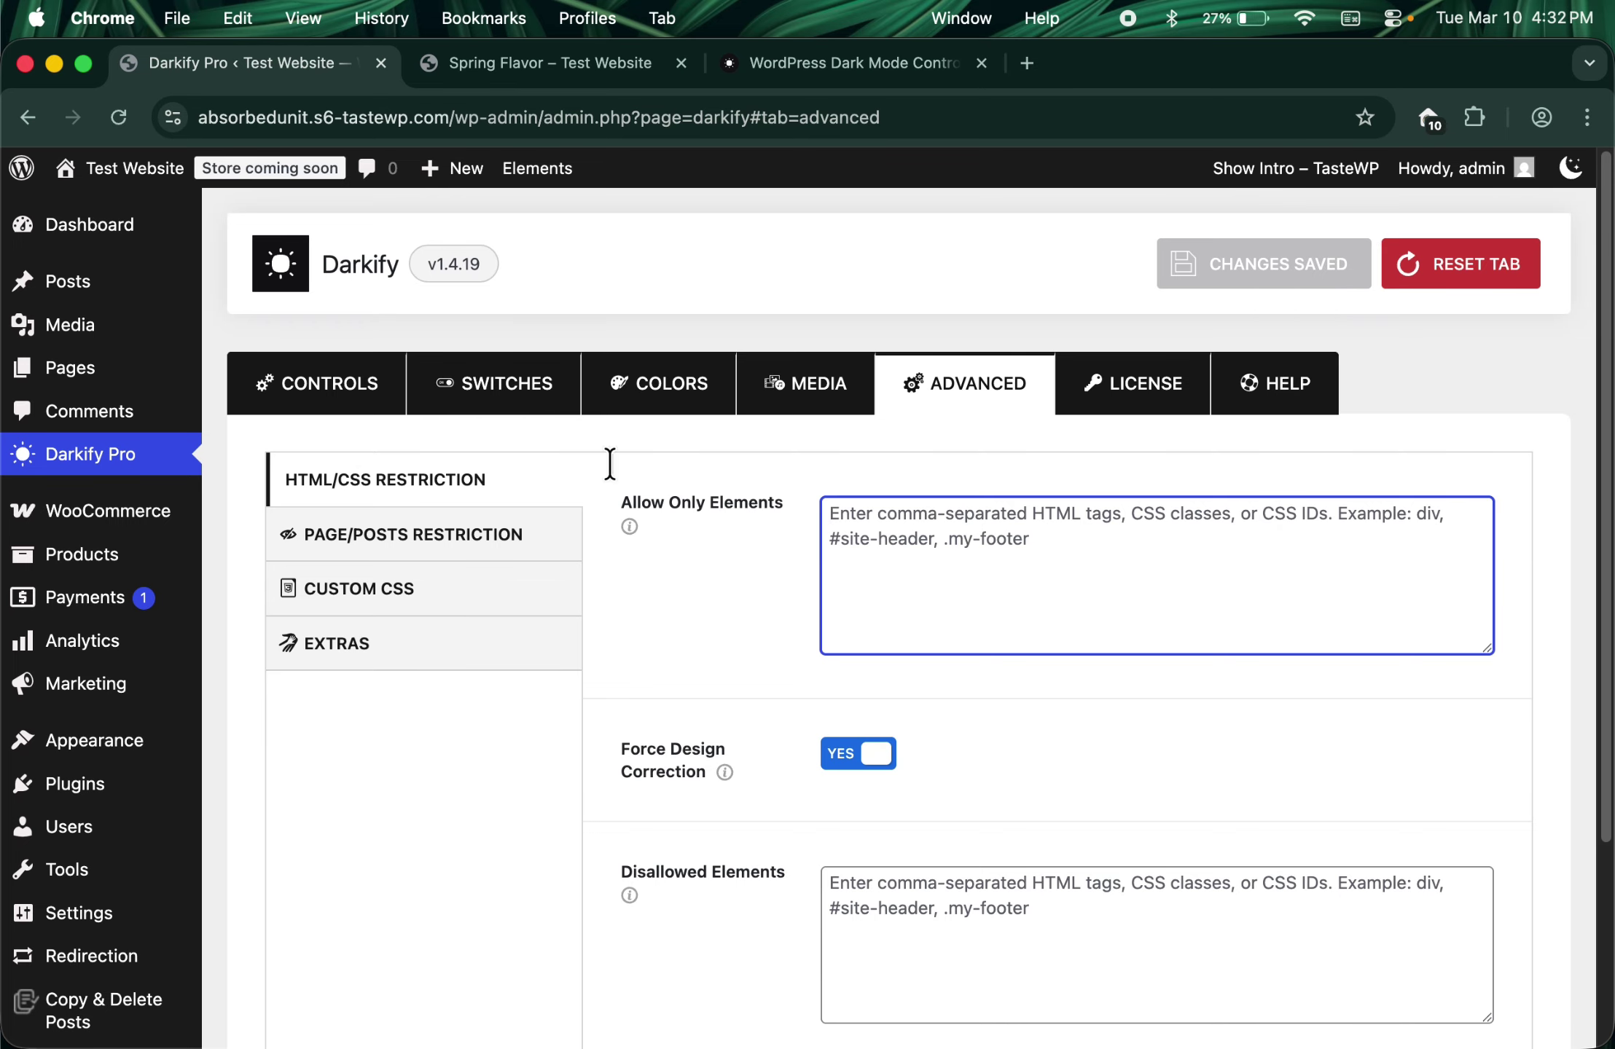
# Step: Review the page and post restriction options for dark mode, and return to Darkify's frontend control settings
pyautogui.click(495, 553)
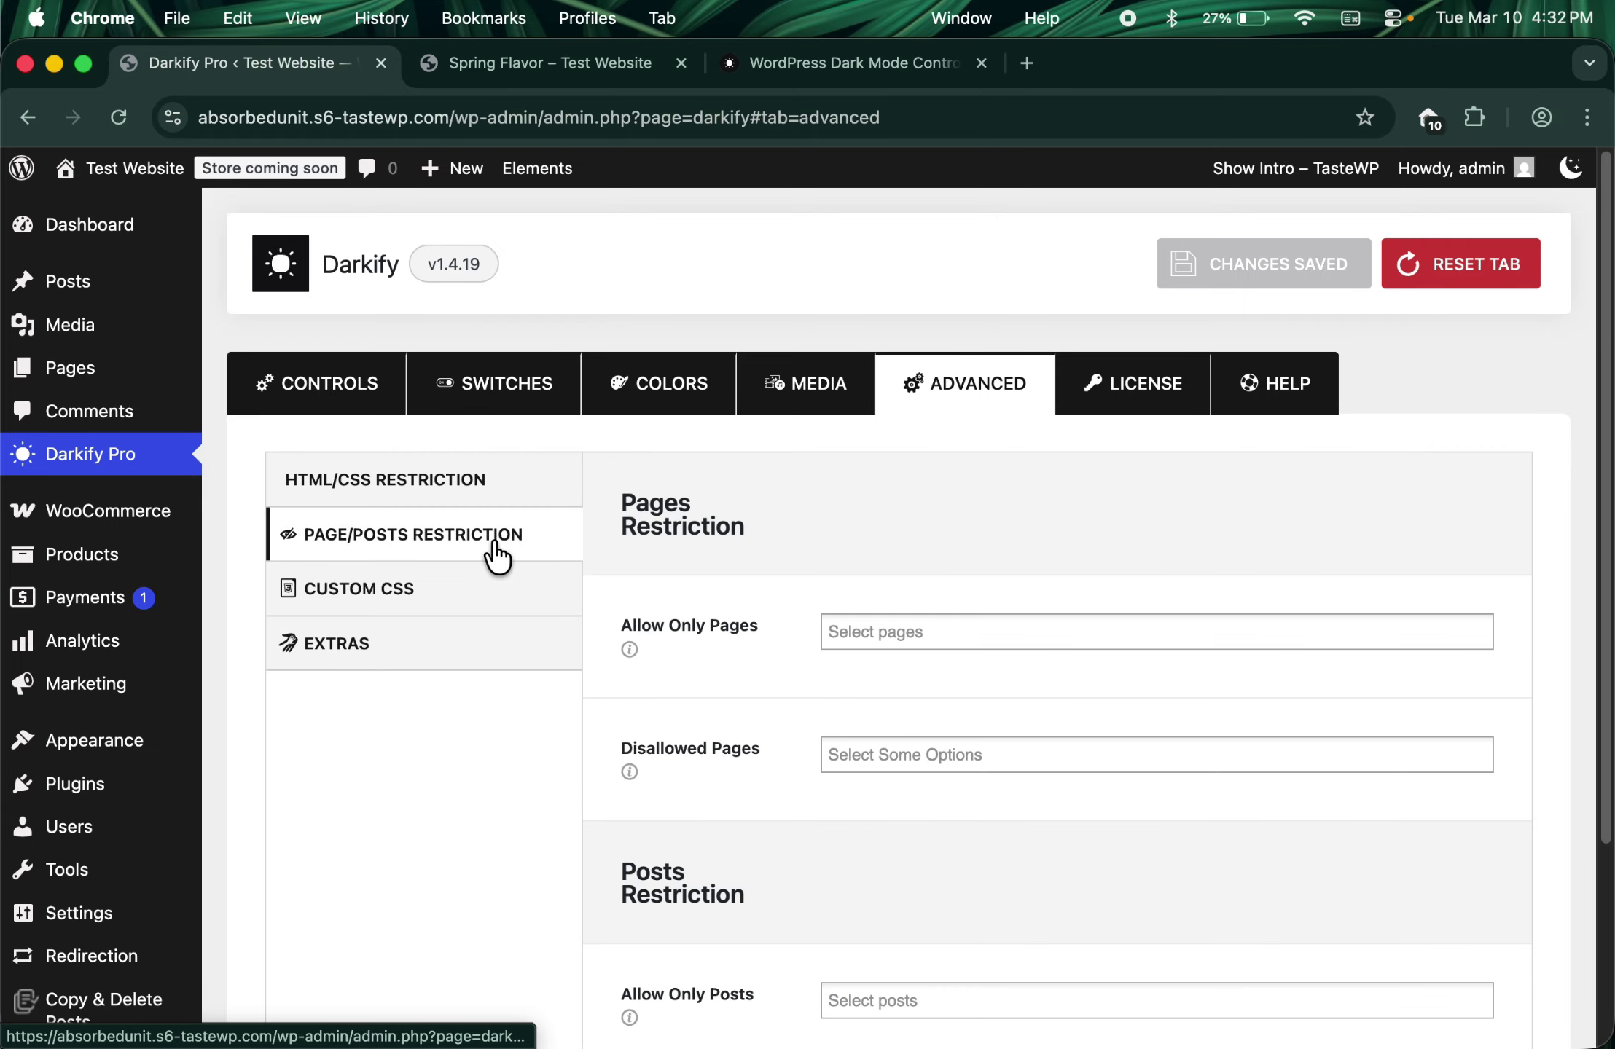
pyautogui.scroll(-1, 812, 641)
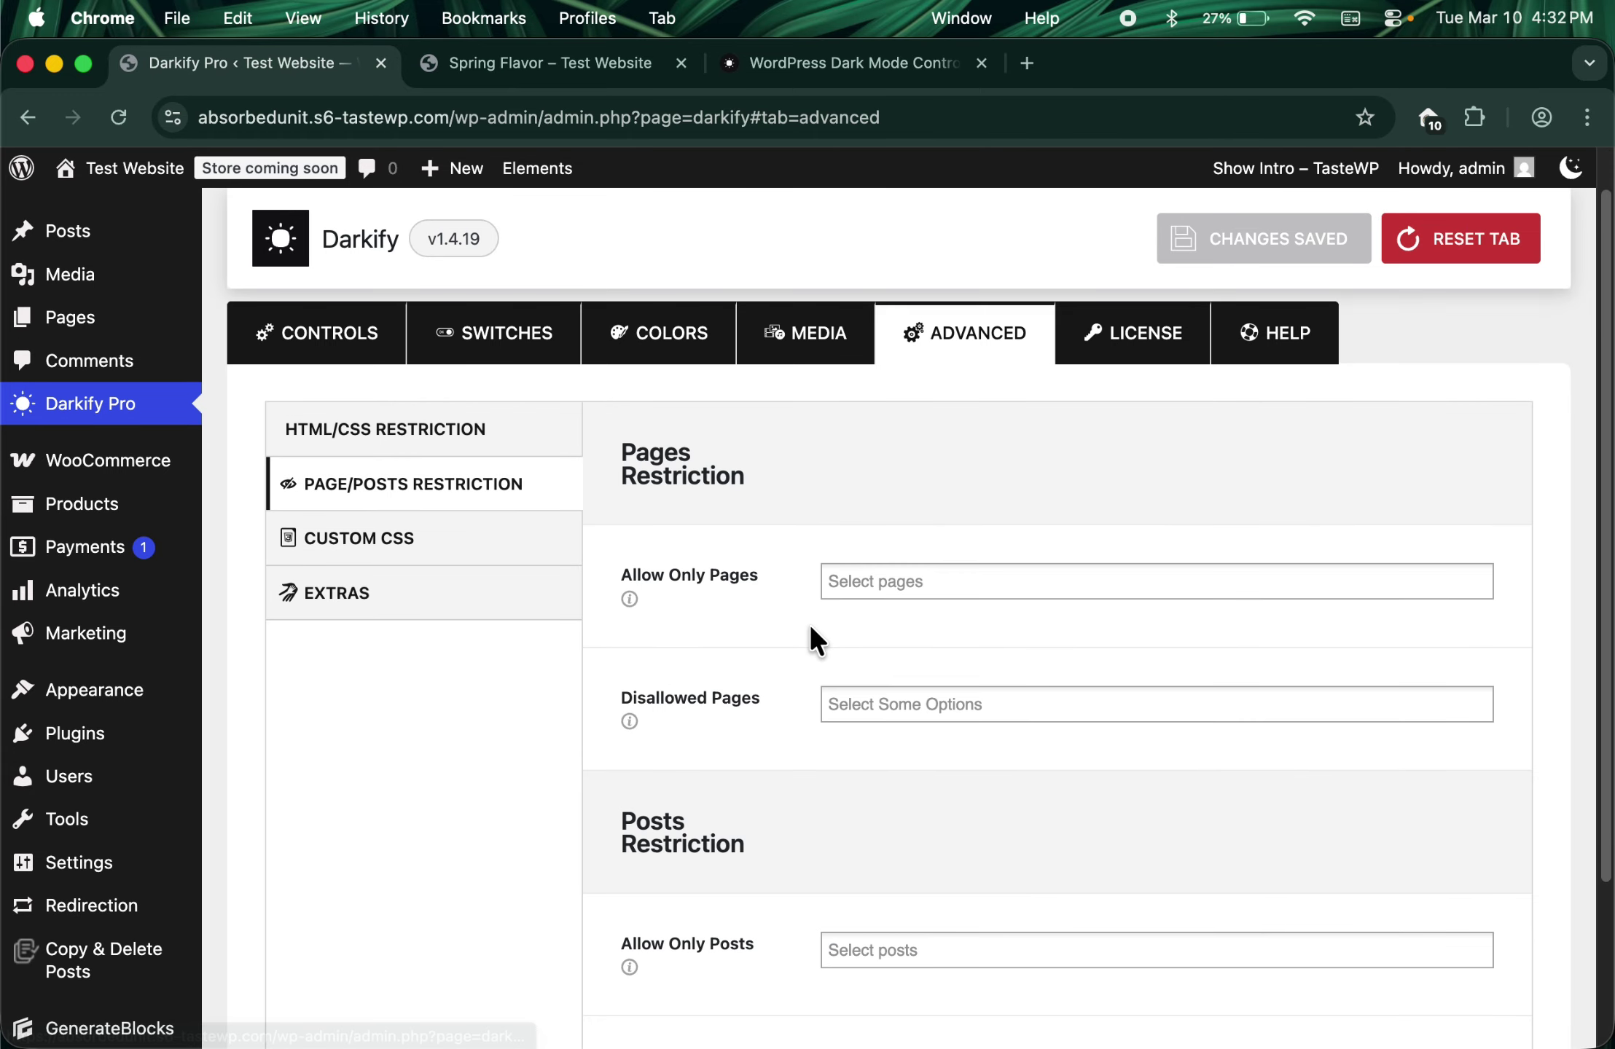
pyautogui.scroll(-2, 810, 628)
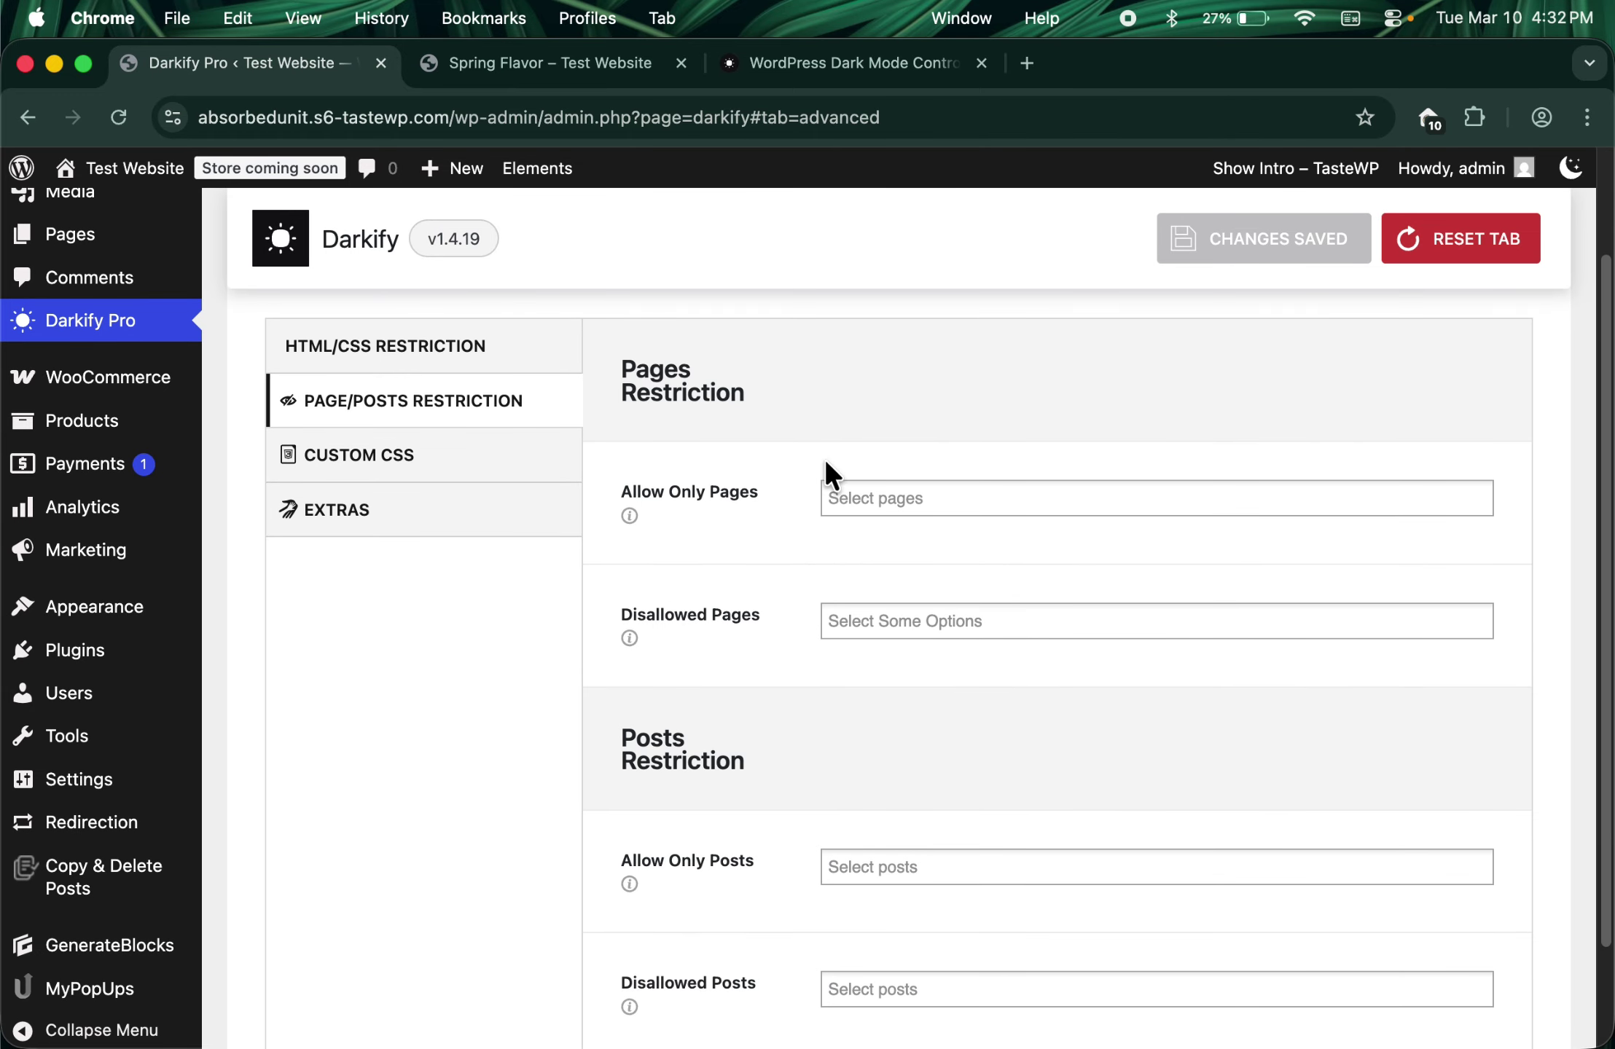
pyautogui.scroll(-3, 892, 602)
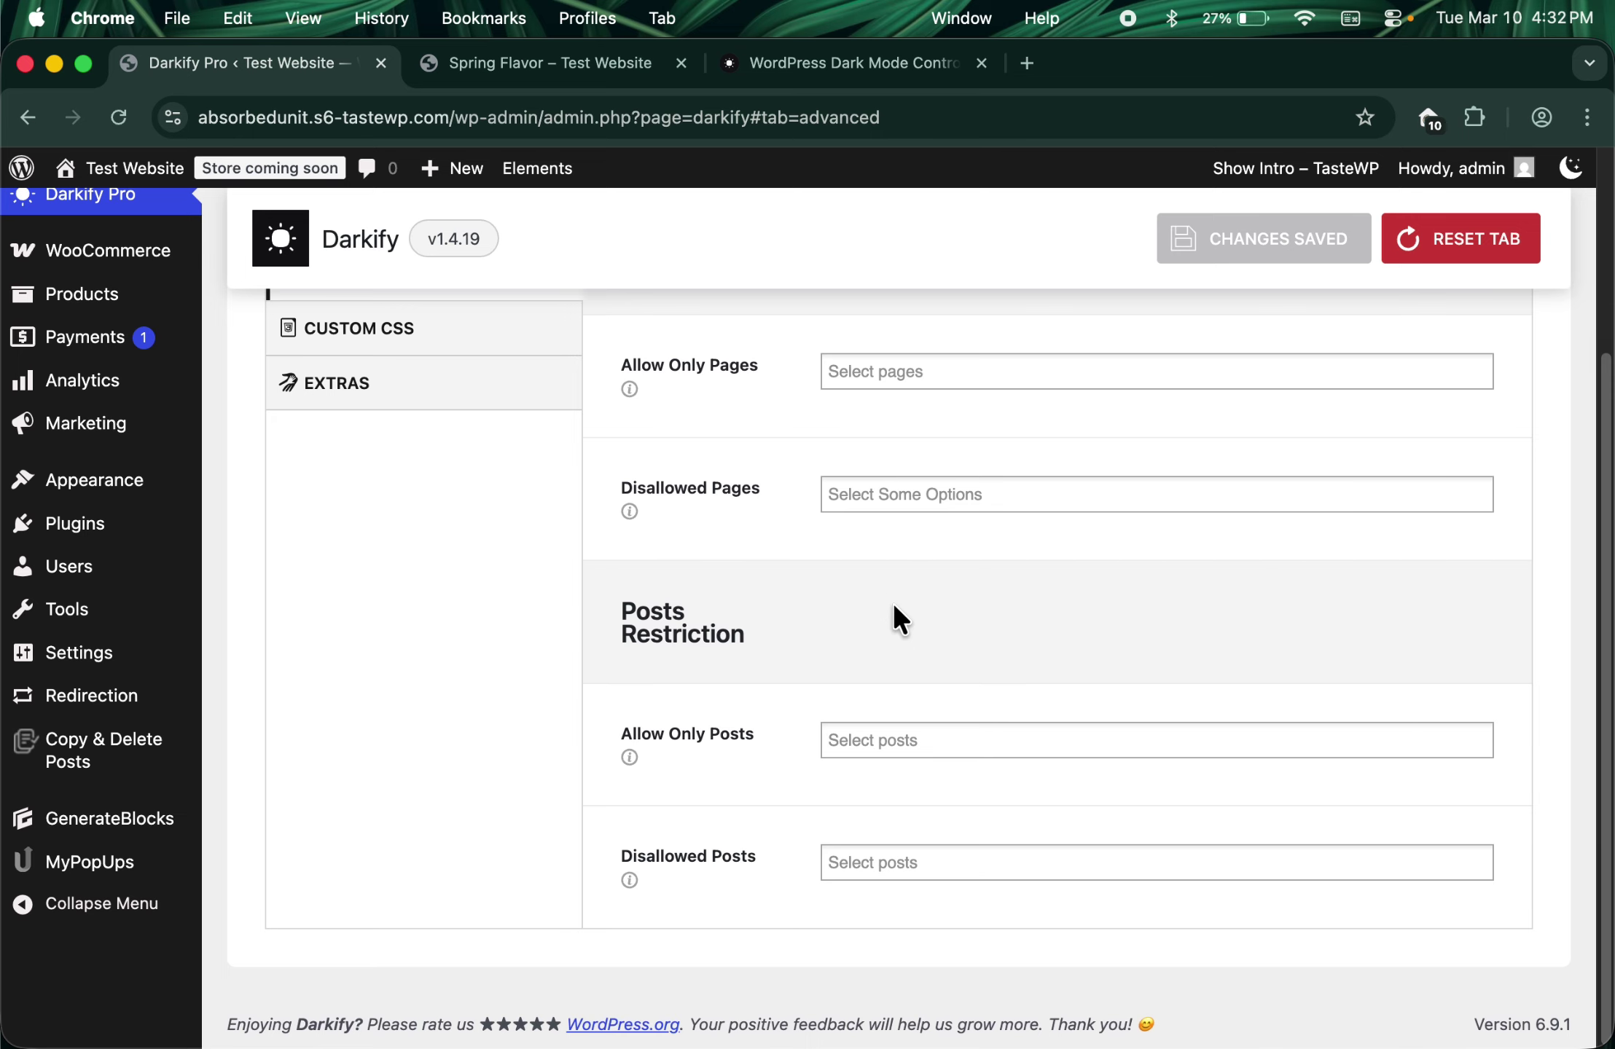
pyautogui.scroll(5, 892, 602)
pyautogui.scroll(1, 892, 601)
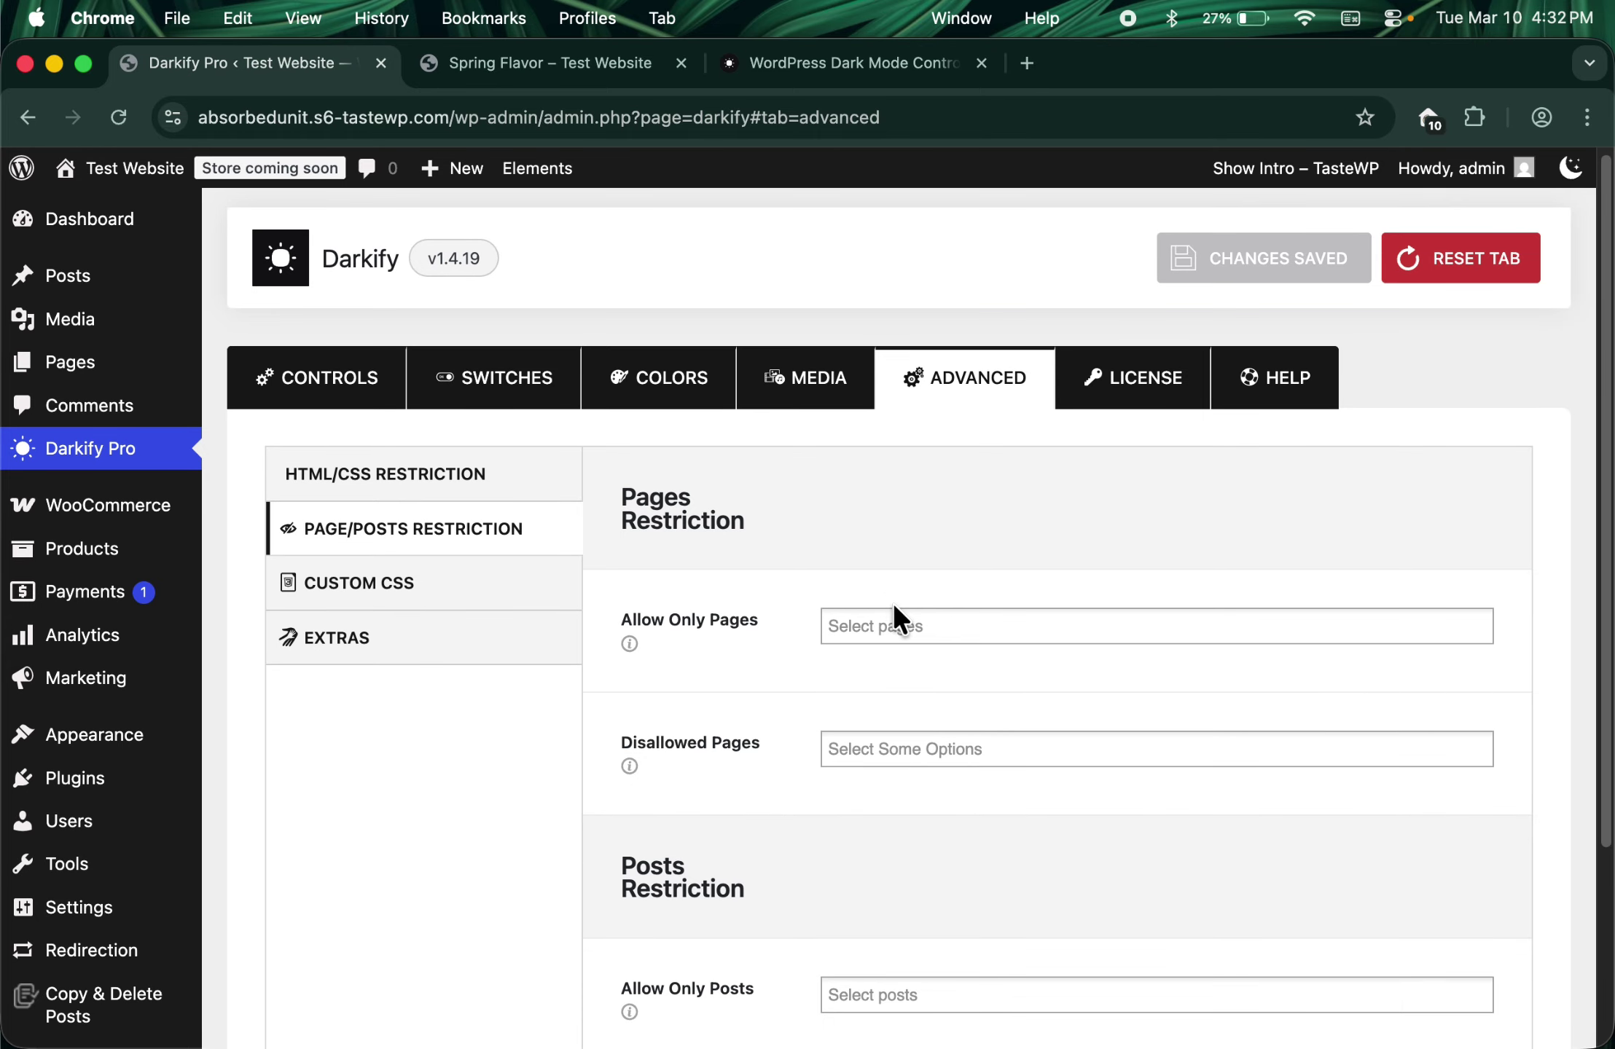
pyautogui.scroll(1, 894, 609)
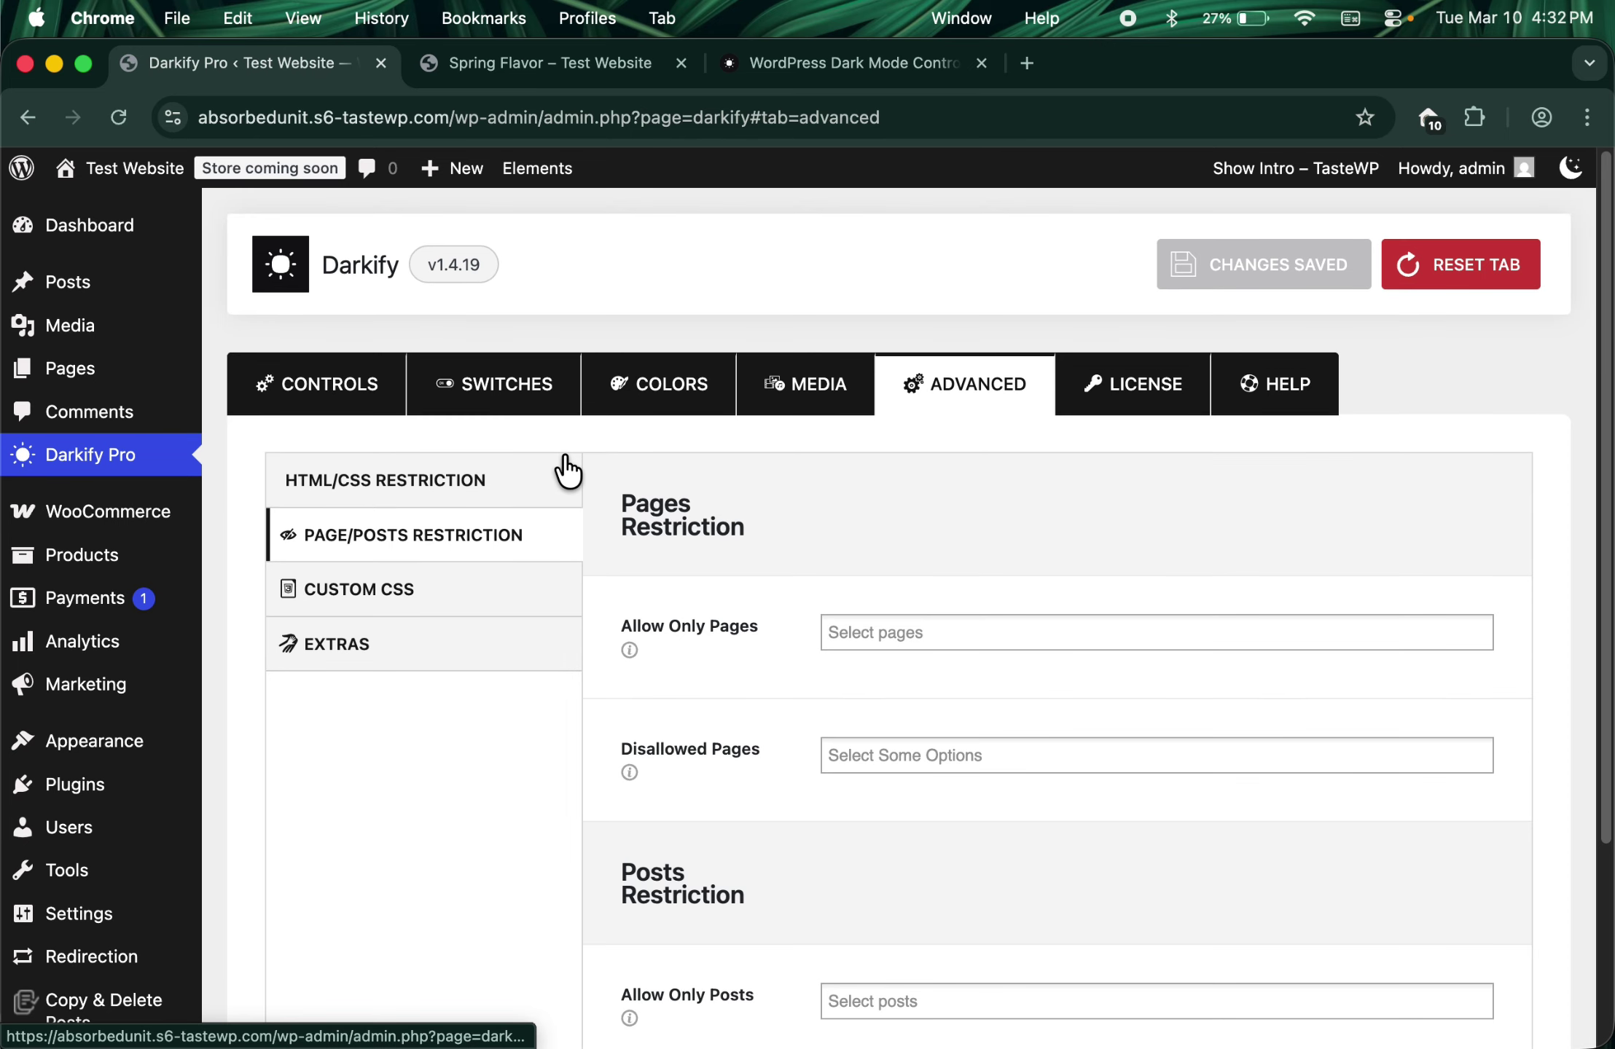
pyautogui.click(320, 421)
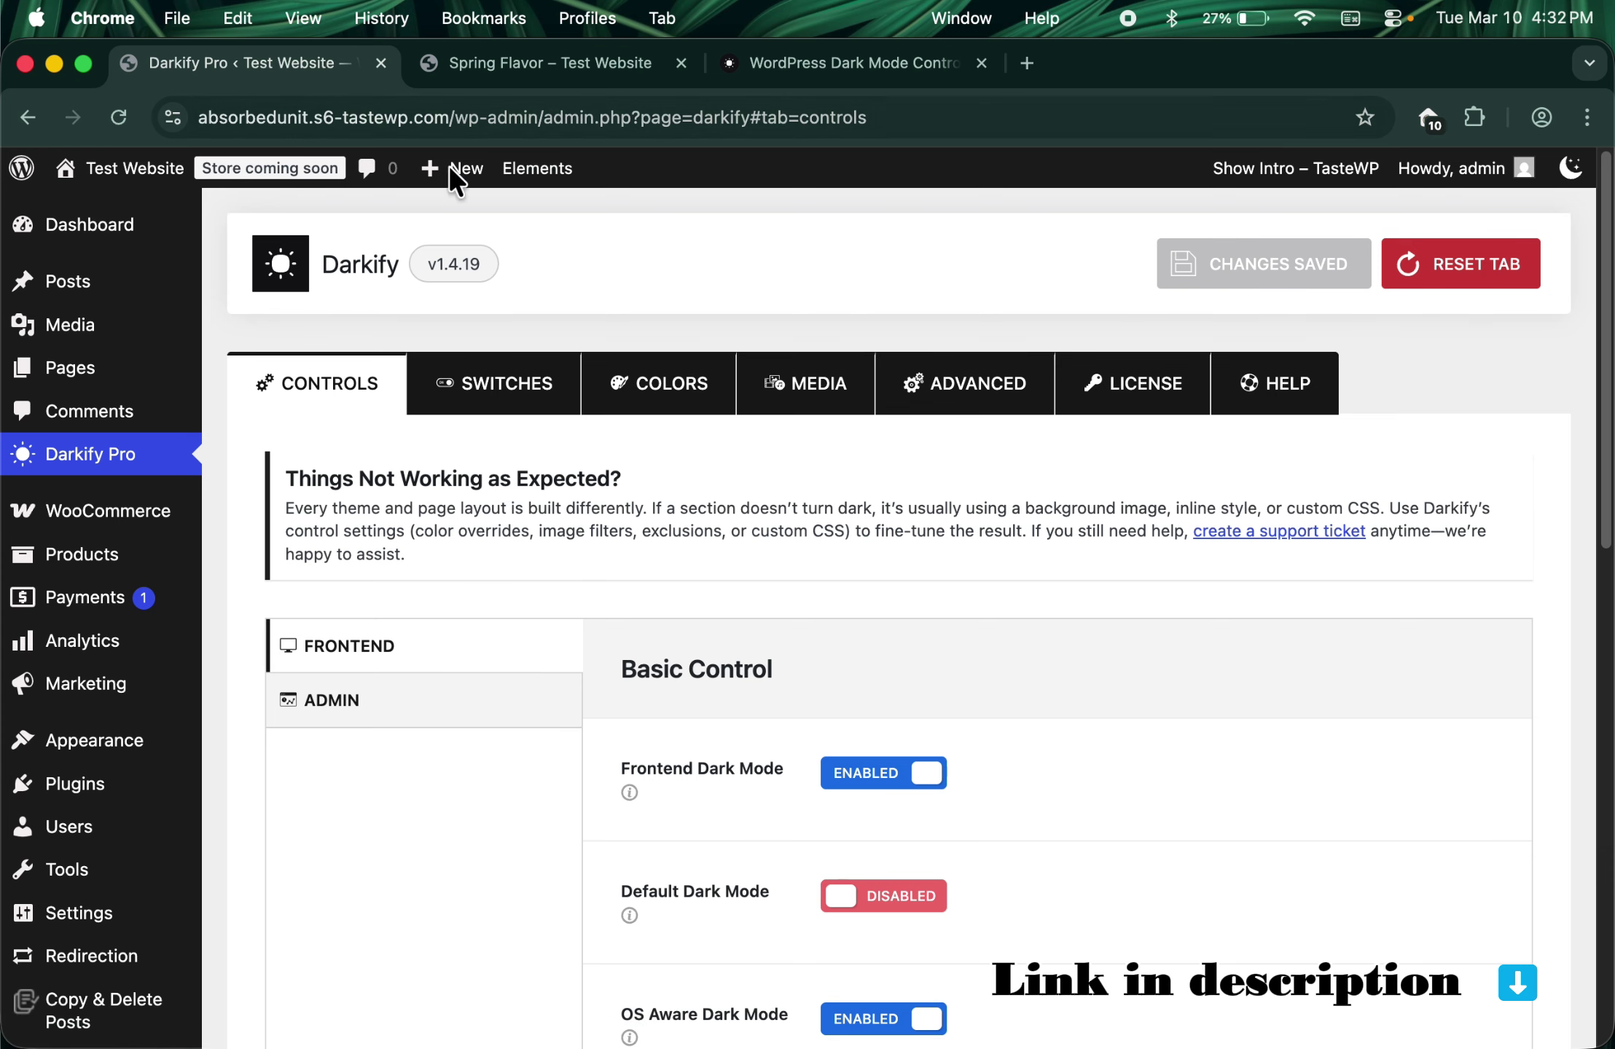
# Step: Open the special deal pricing page on the Darkify website and examine the yearly prices of the Single Site, Five Sites and Unlimited Sites plans
pyautogui.click(856, 58)
pyautogui.scroll(10, 663, 302)
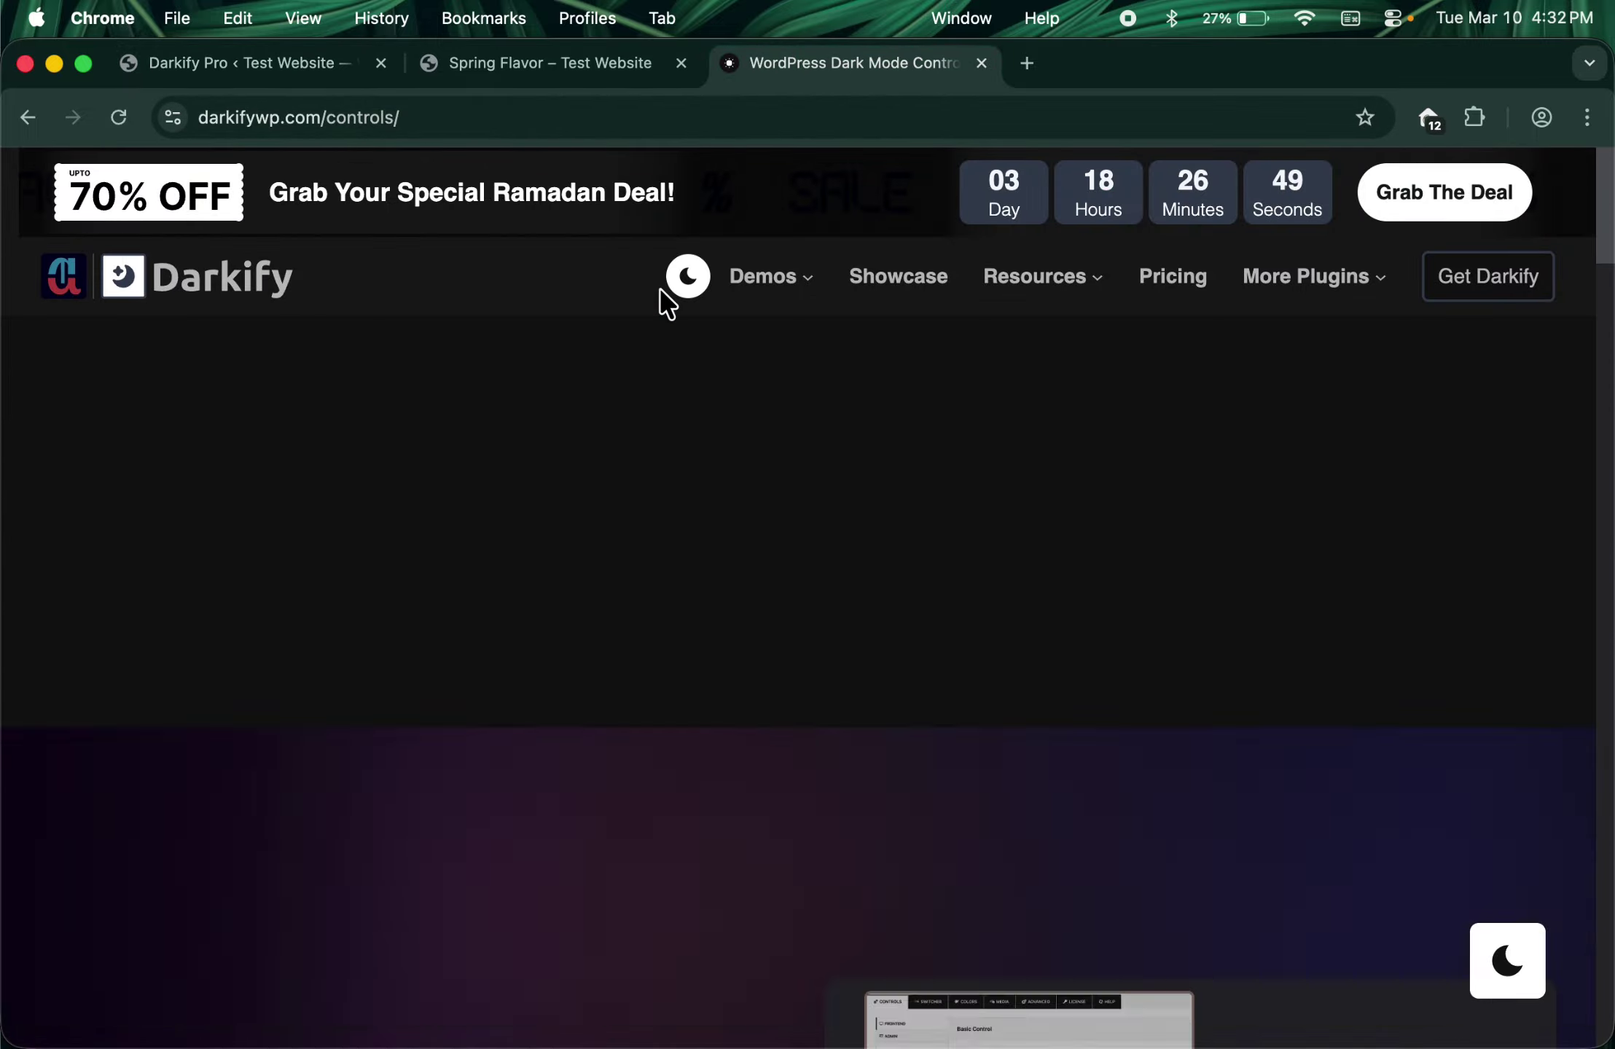
pyautogui.click(1485, 199)
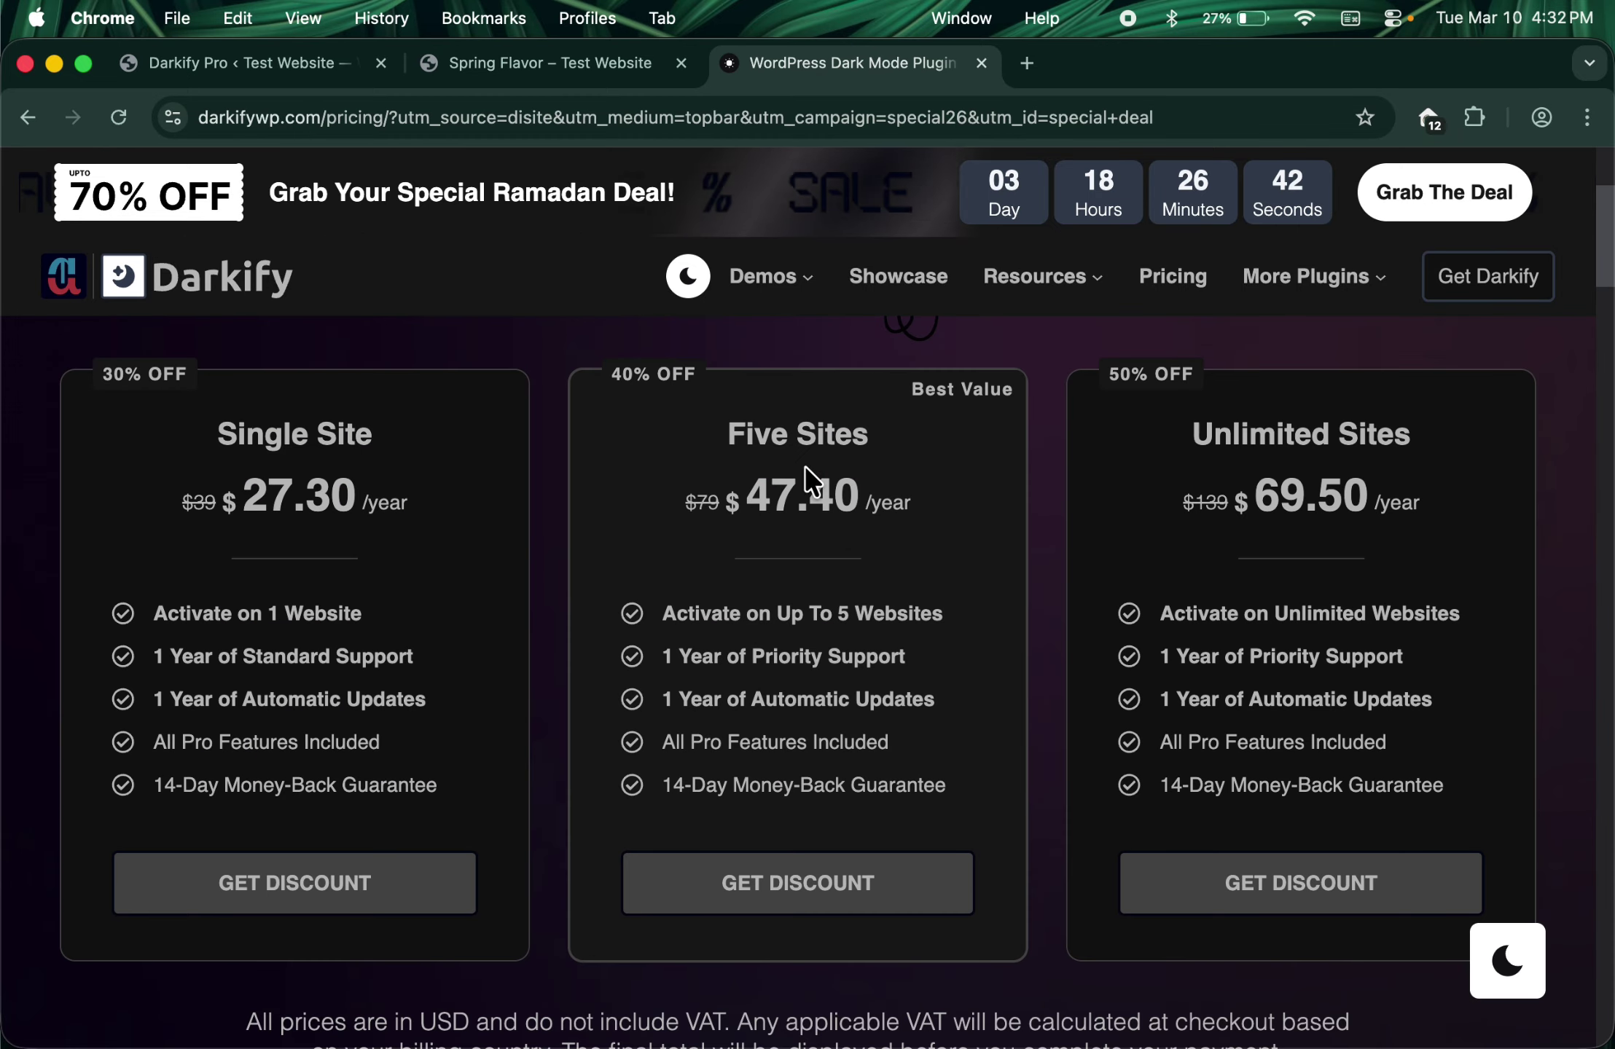
pyautogui.doubleClick(810, 491)
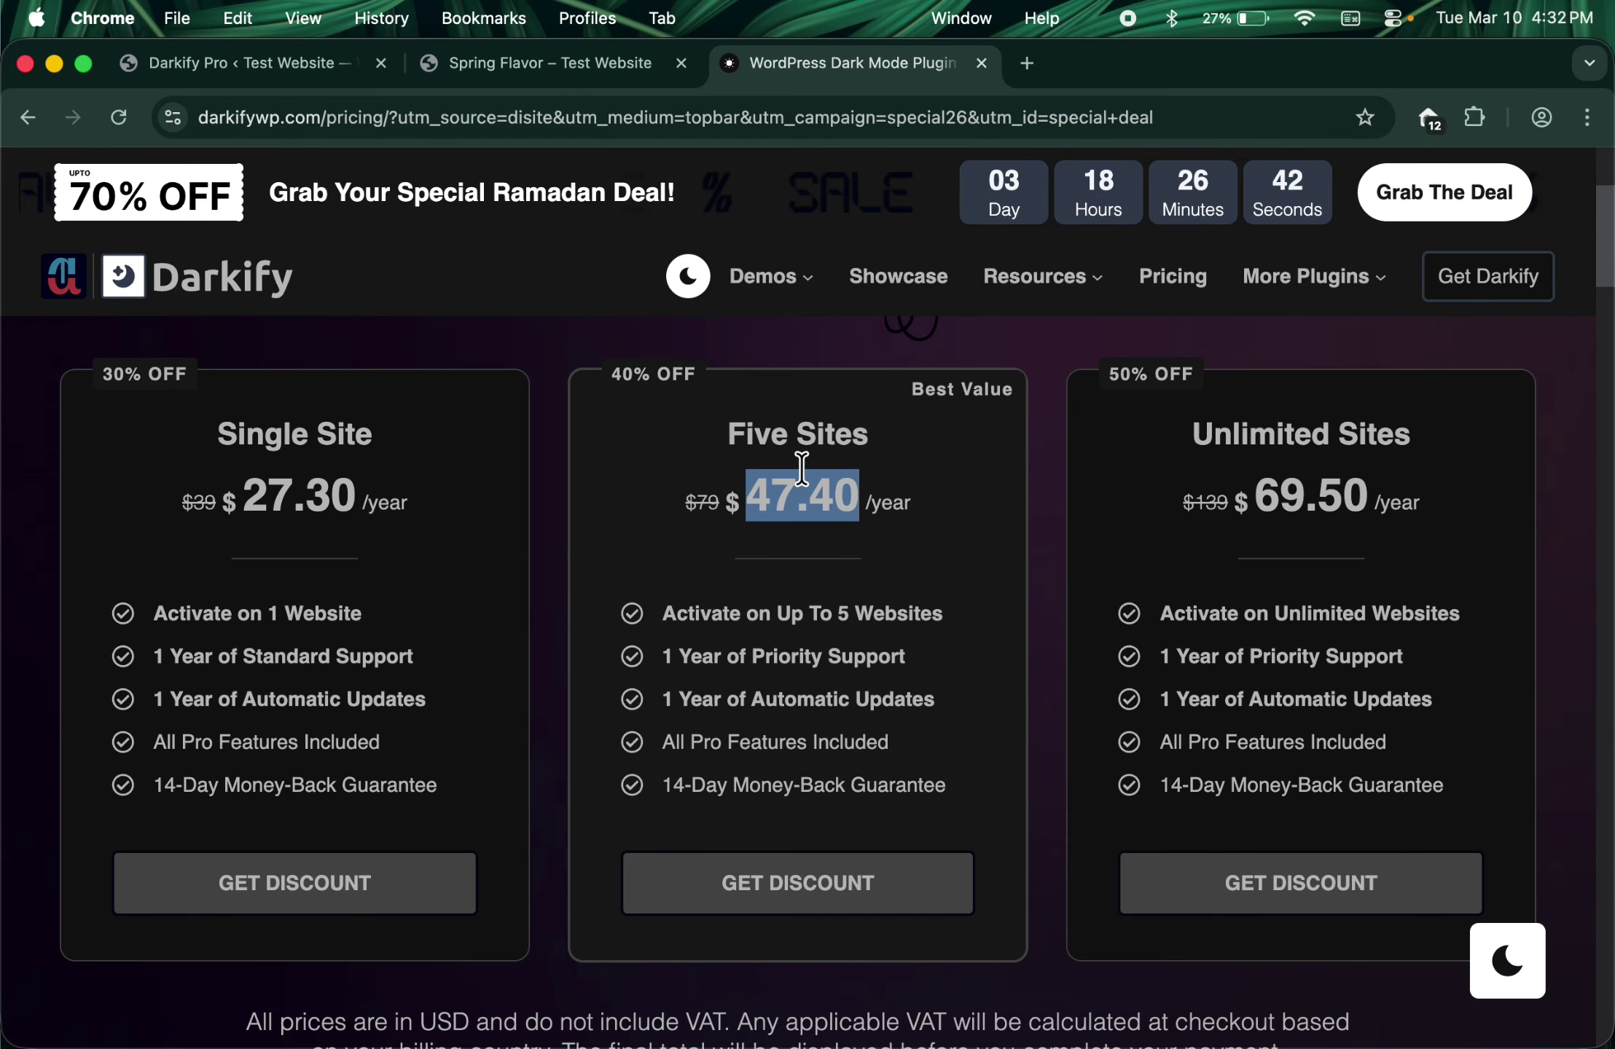
pyautogui.click(1385, 488)
pyautogui.doubleClick(259, 501)
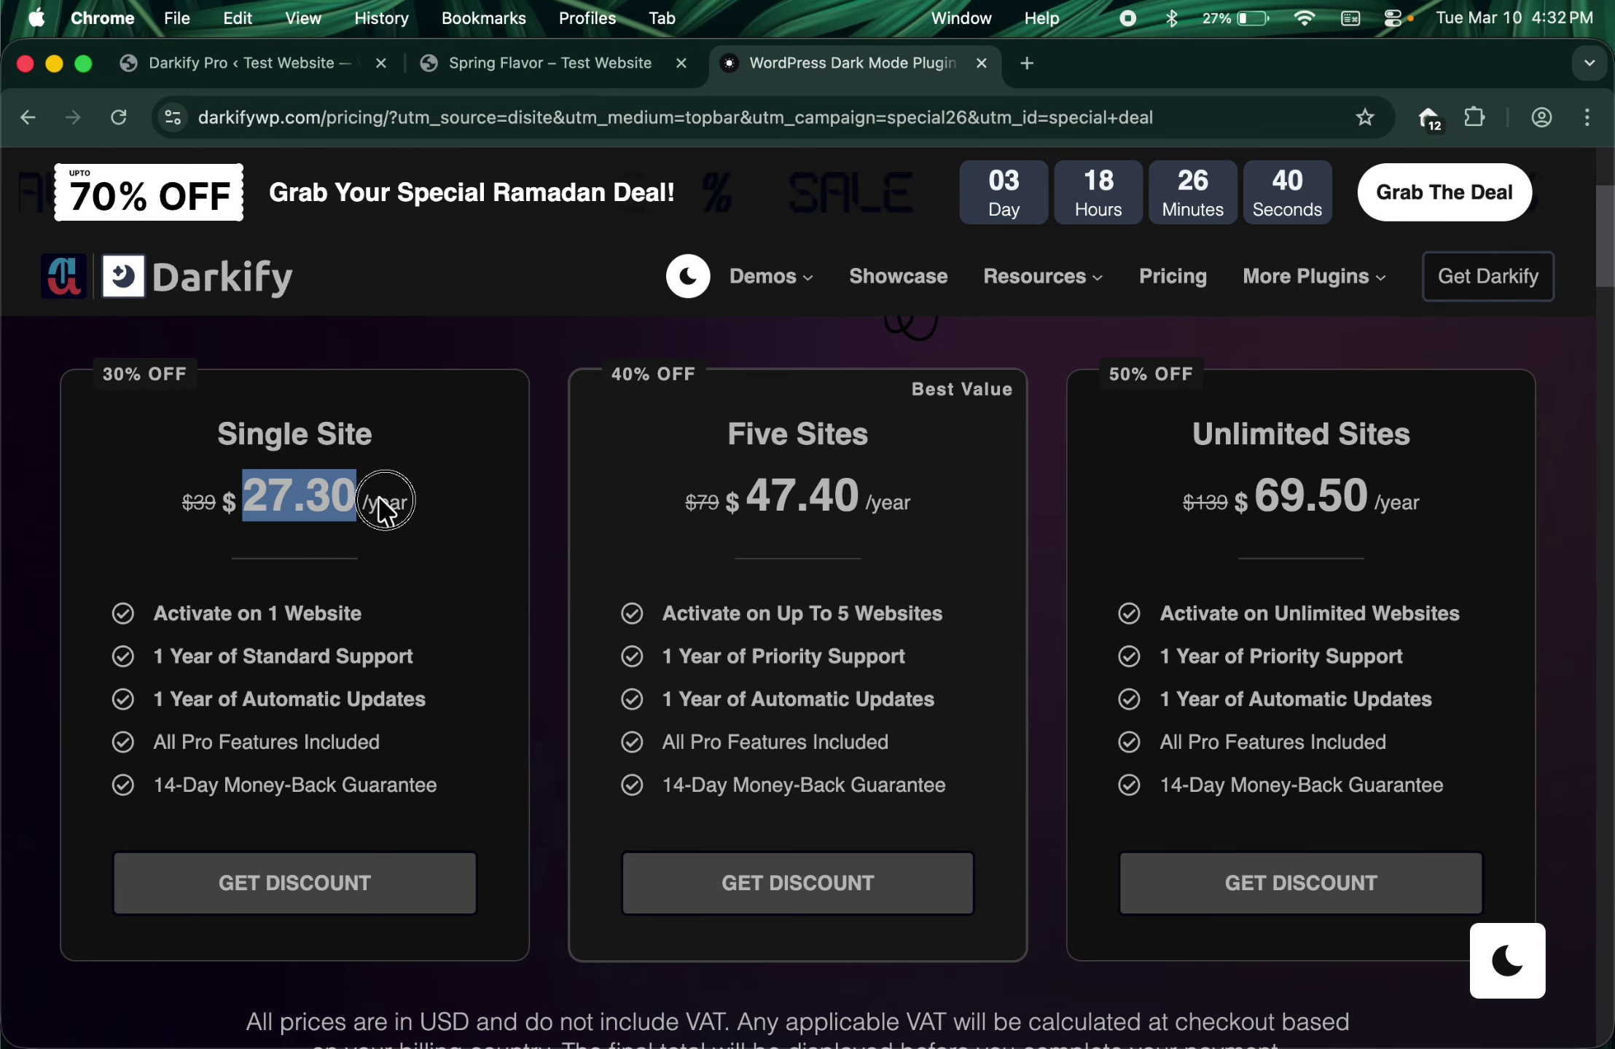
pyautogui.doubleClick(385, 501)
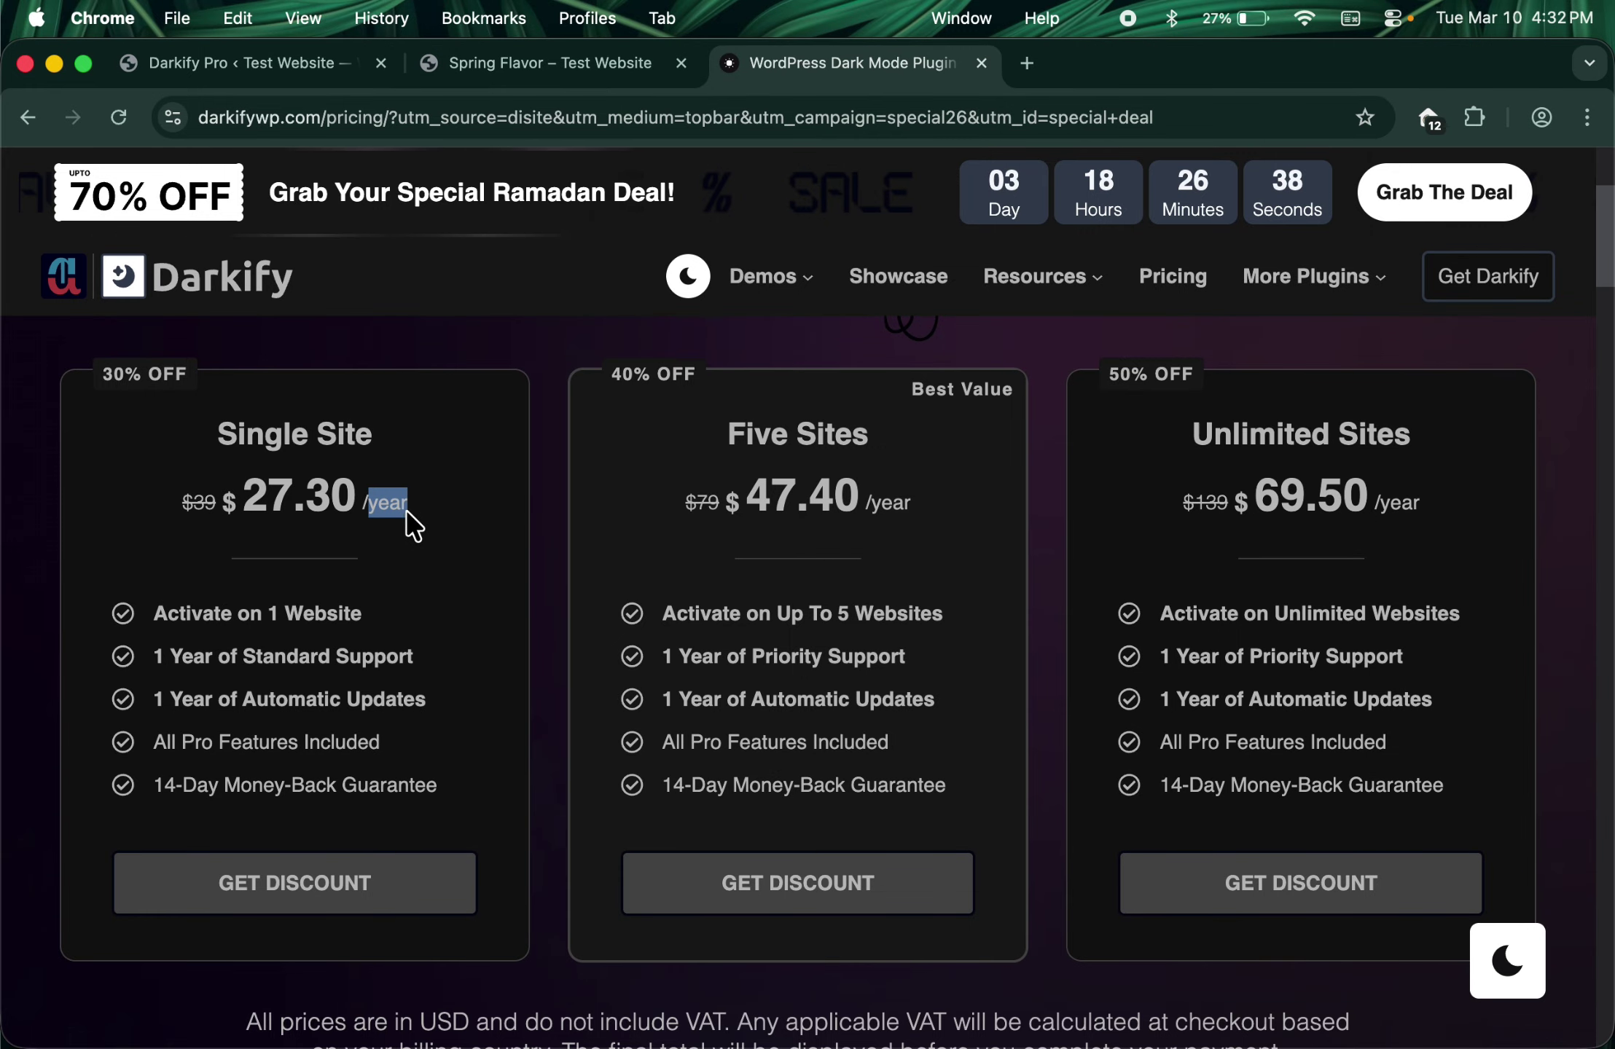
# Step: Switch to the guest browser profile window with BloggingPro's Darkify product page
pyautogui.click(1539, 117)
pyautogui.scroll(-10, 1352, 891)
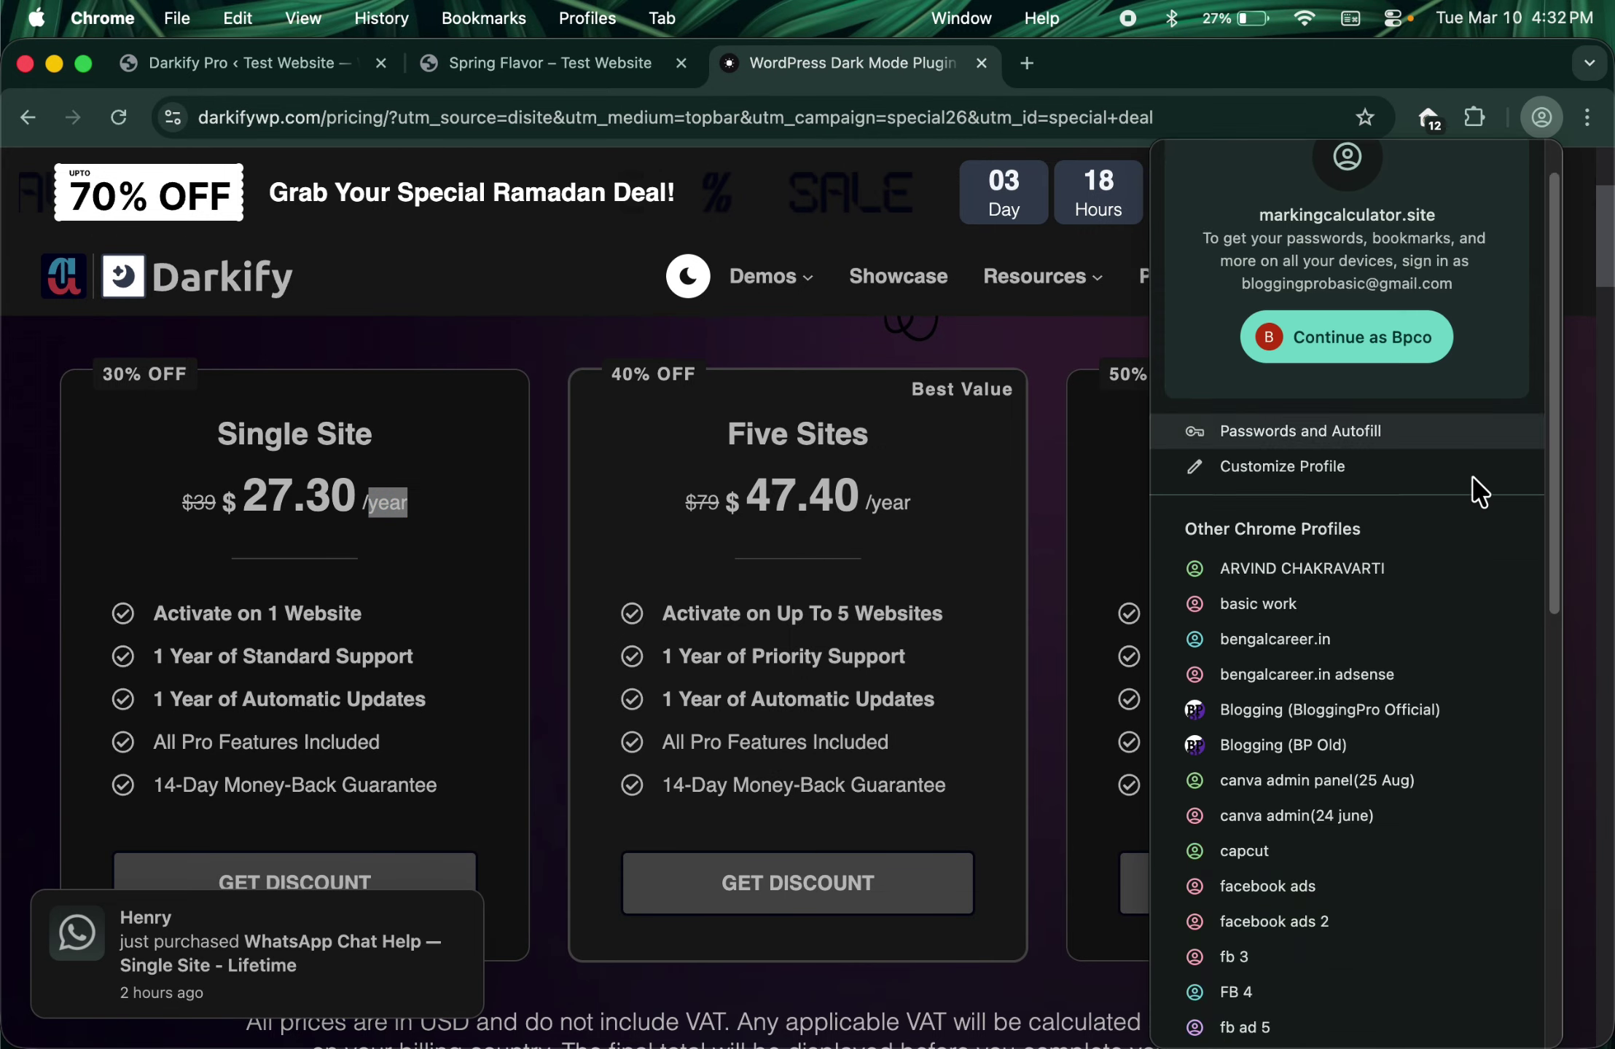
pyautogui.click(1341, 988)
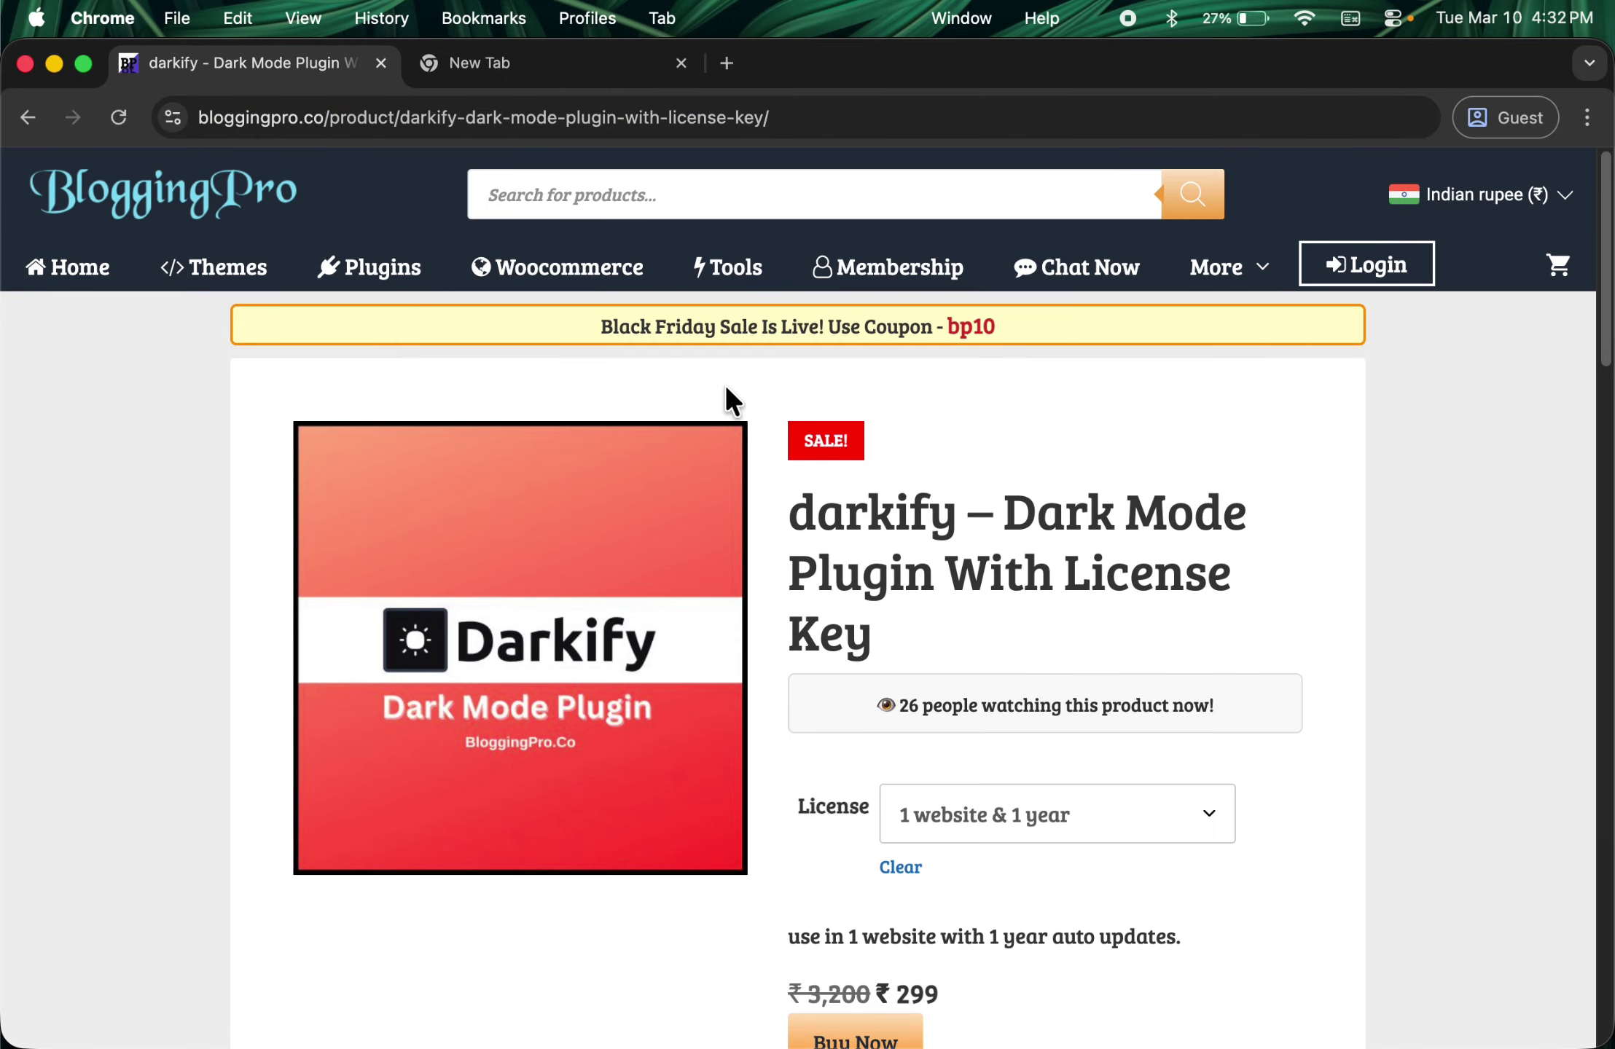
# Step: Review the Darkify product page on BloggingPro, including its license option, price and description
pyautogui.scroll(-3, 568, 495)
pyautogui.scroll(3, 612, 379)
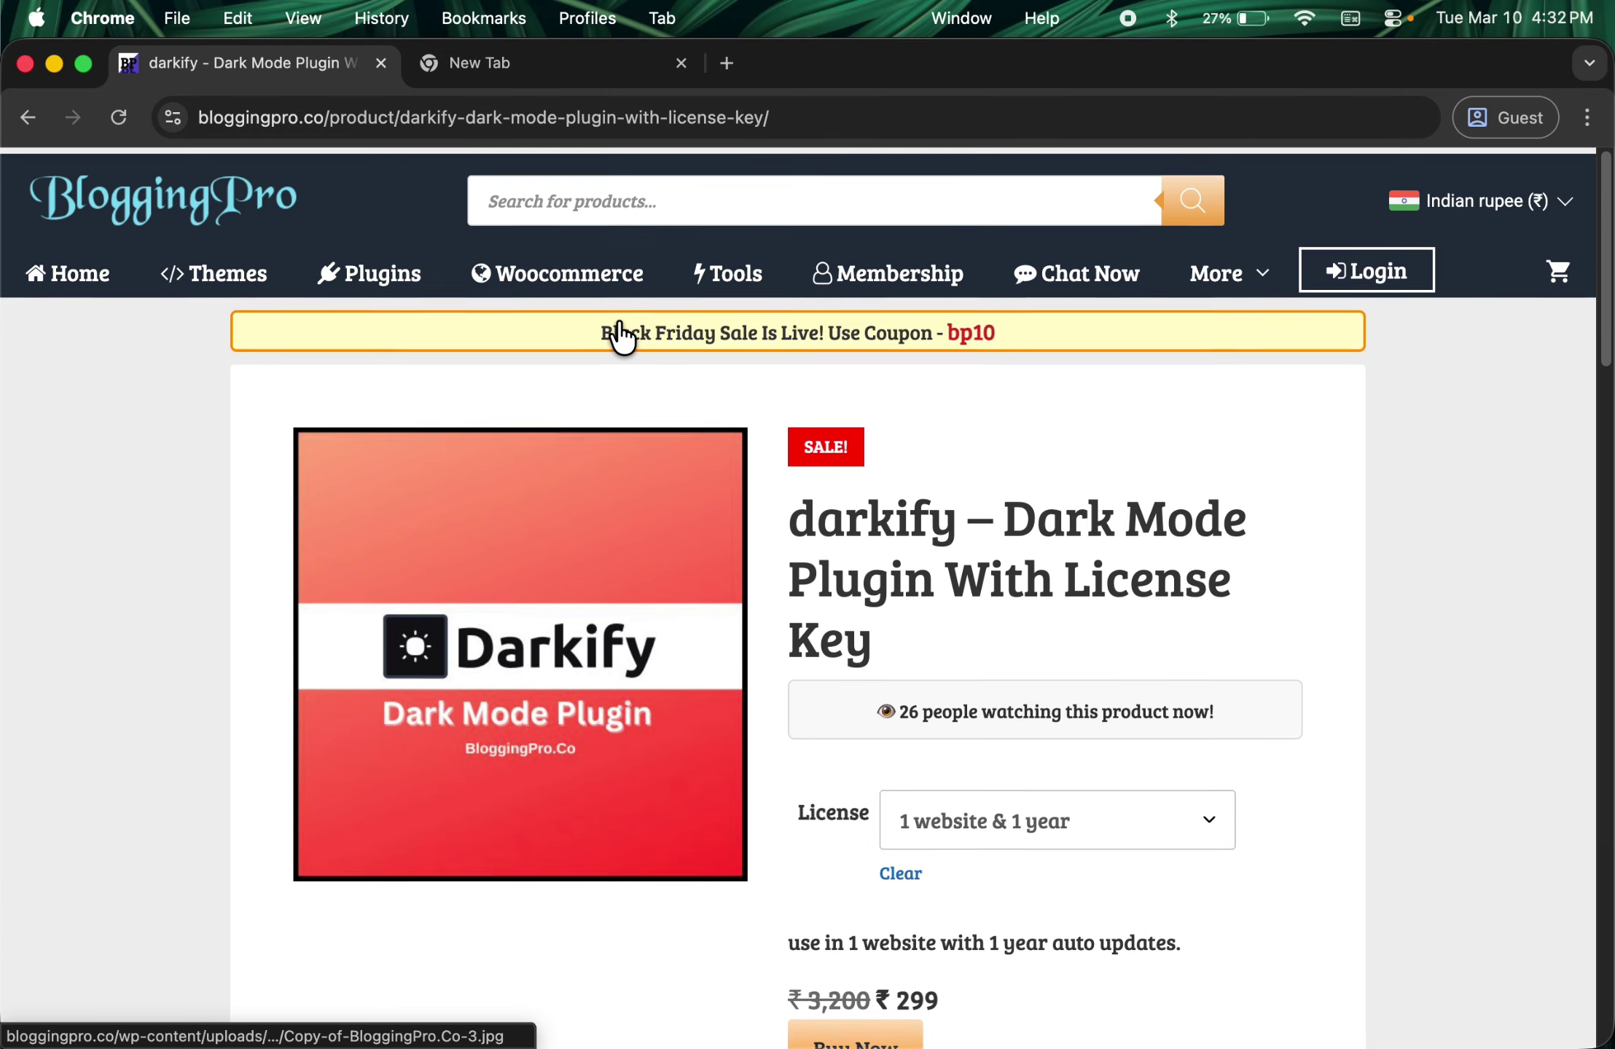
pyautogui.scroll(-2, 568, 569)
pyautogui.scroll(-2, 678, 554)
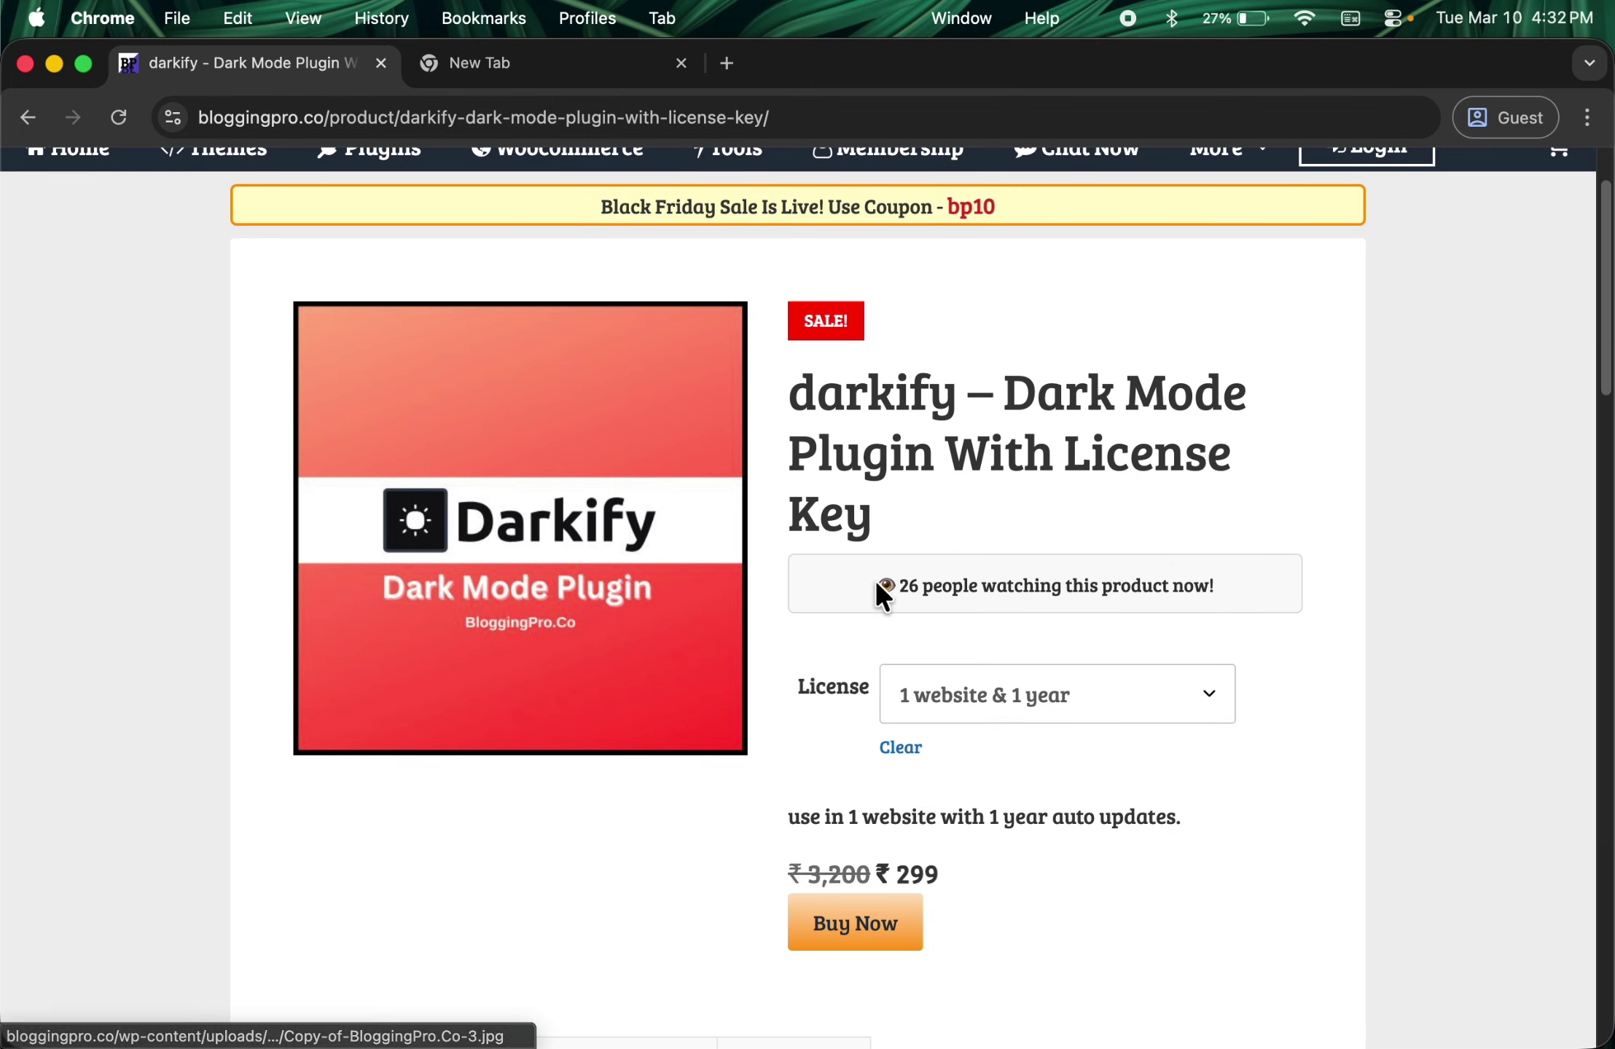
pyautogui.scroll(-2, 904, 561)
pyautogui.scroll(-2, 904, 612)
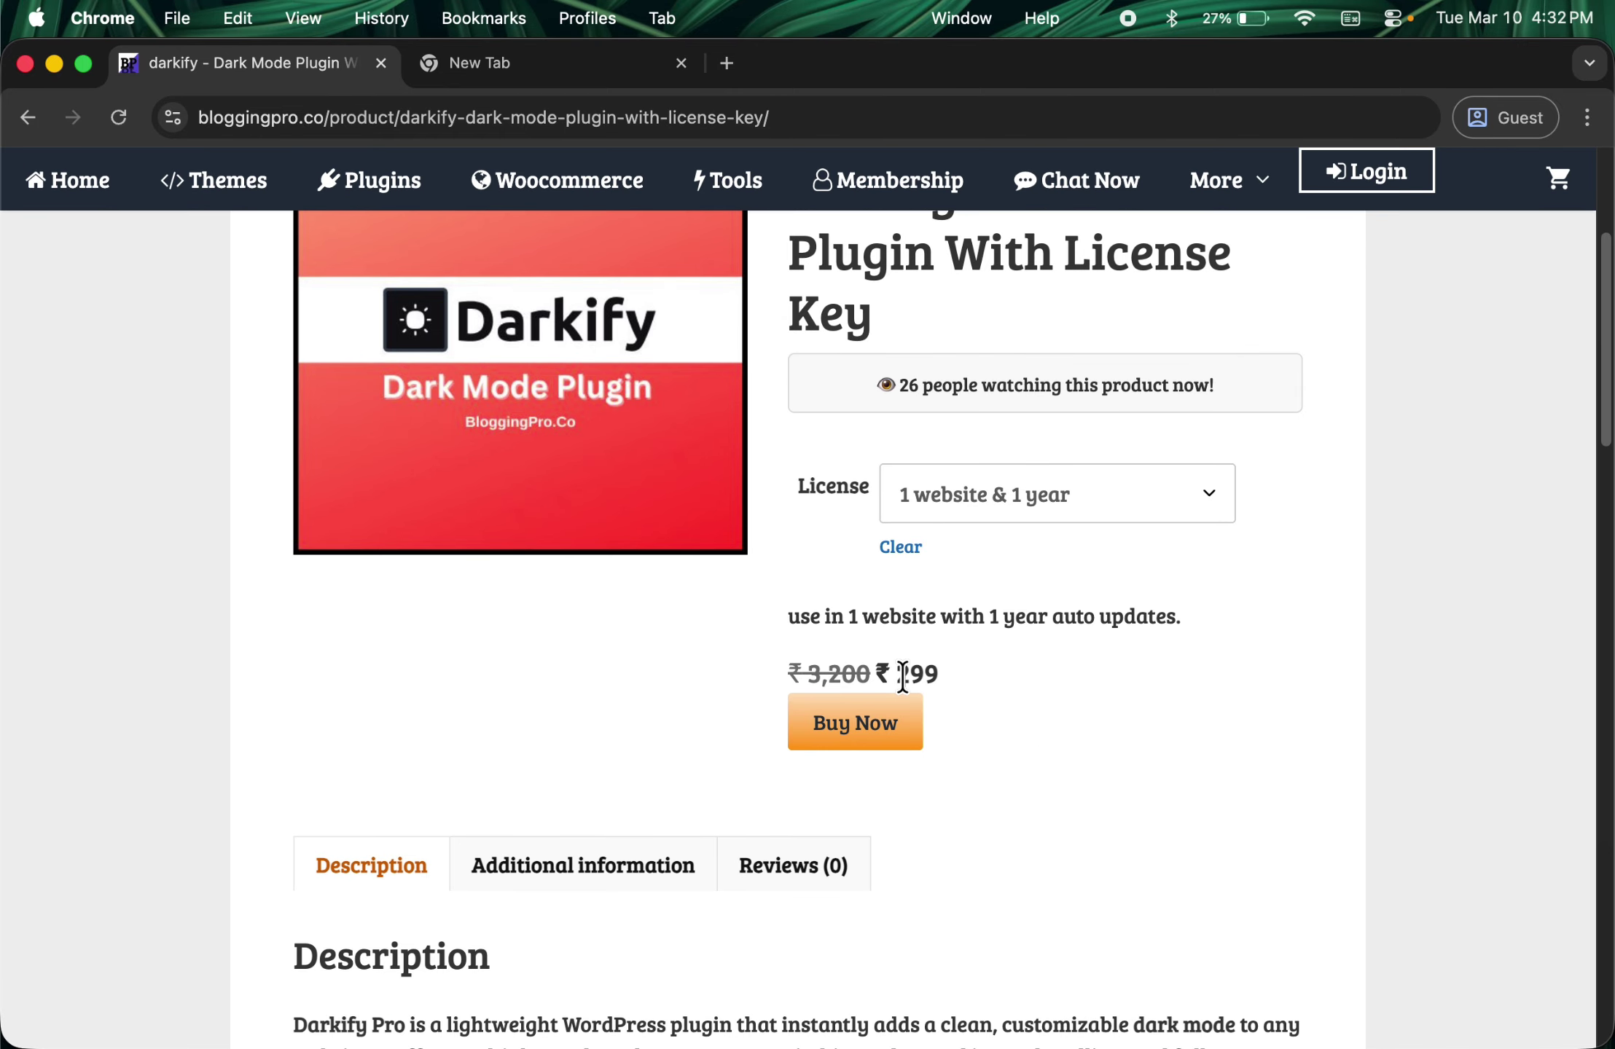
pyautogui.scroll(3, 967, 689)
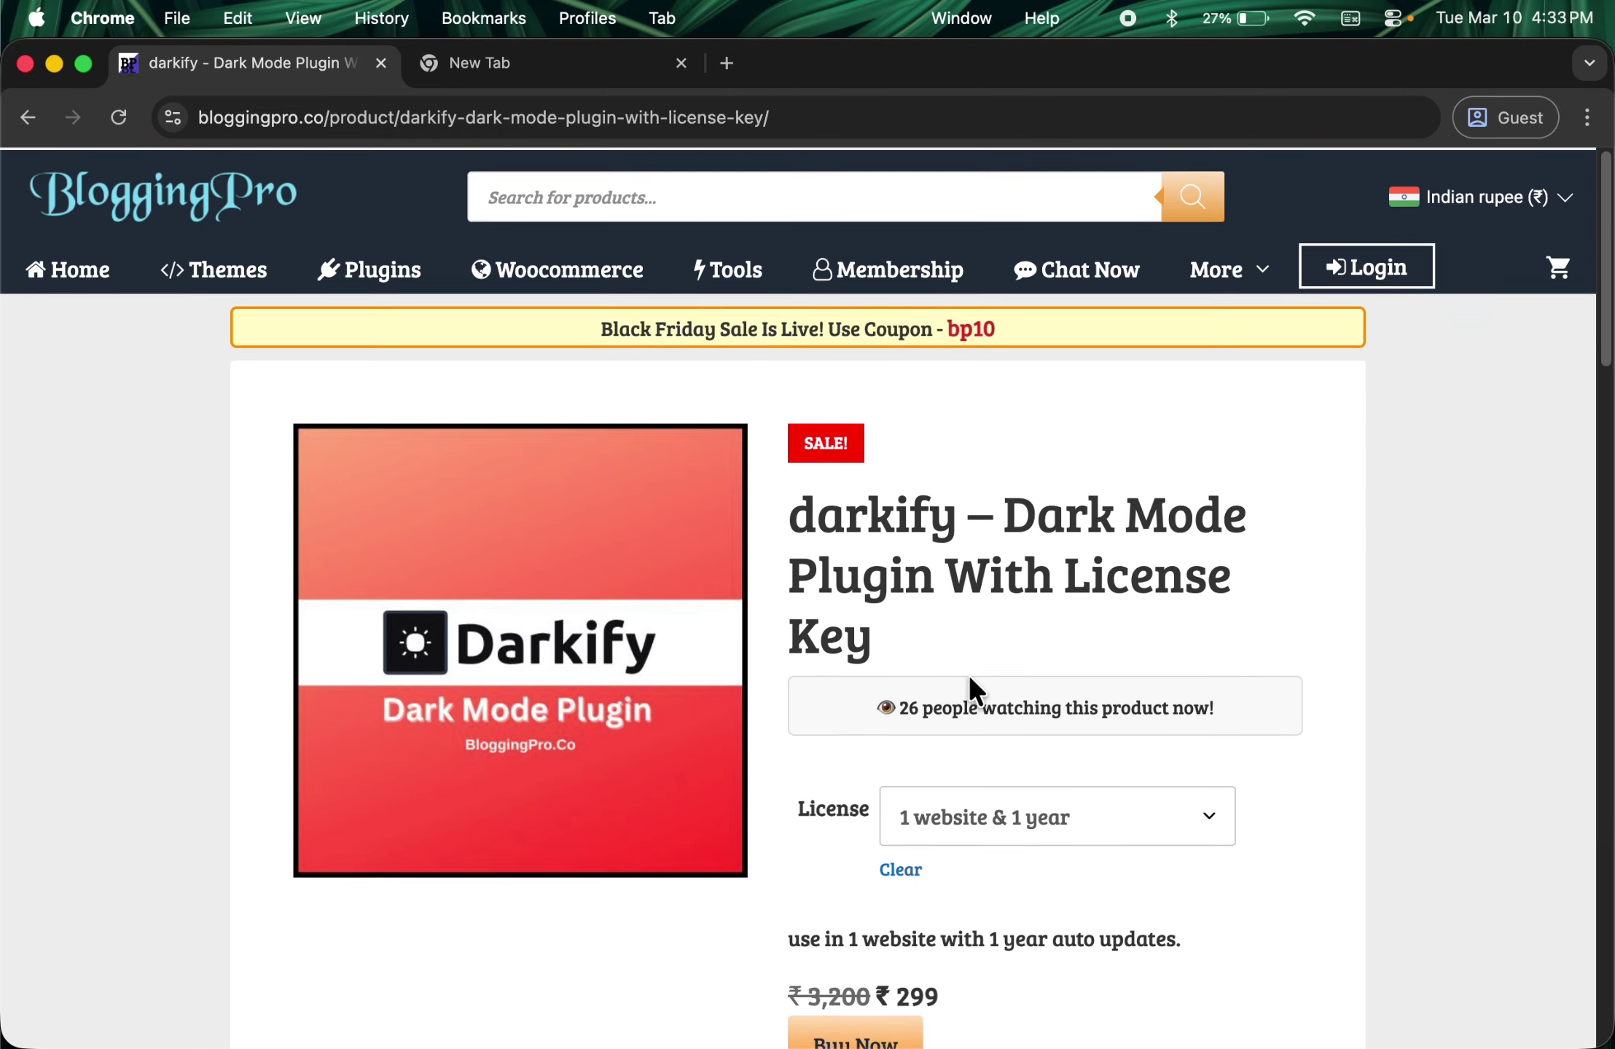
pyautogui.scroll(-8, 972, 692)
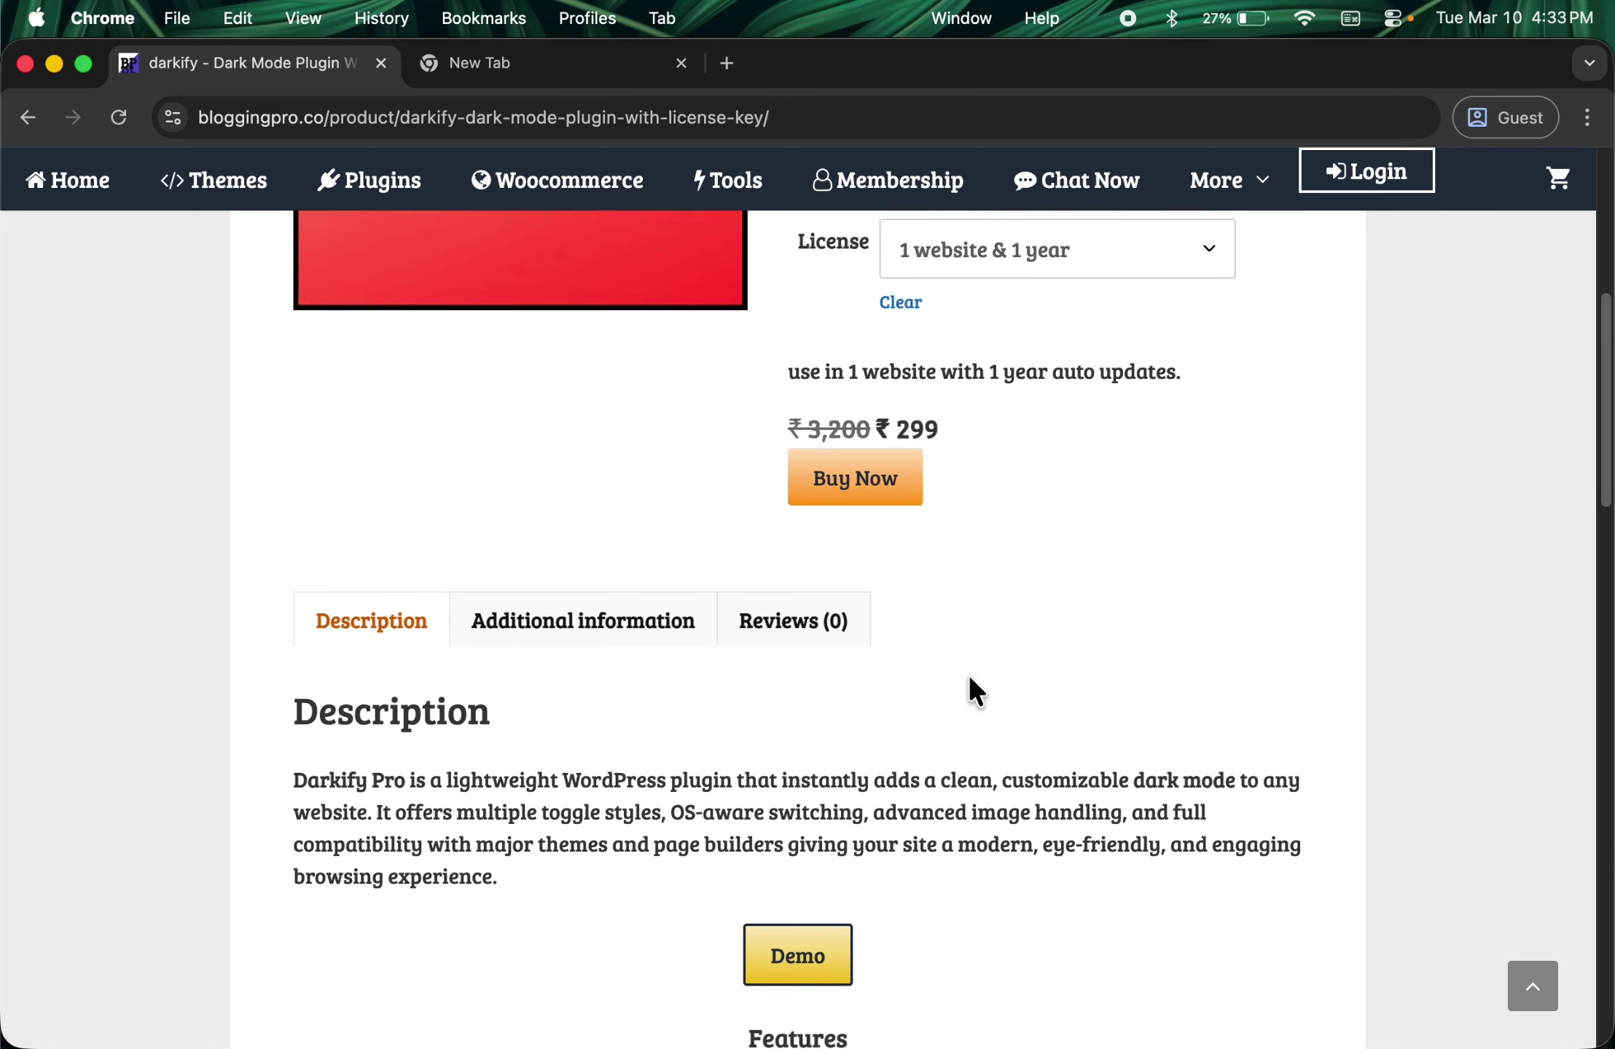
pyautogui.scroll(10, 967, 678)
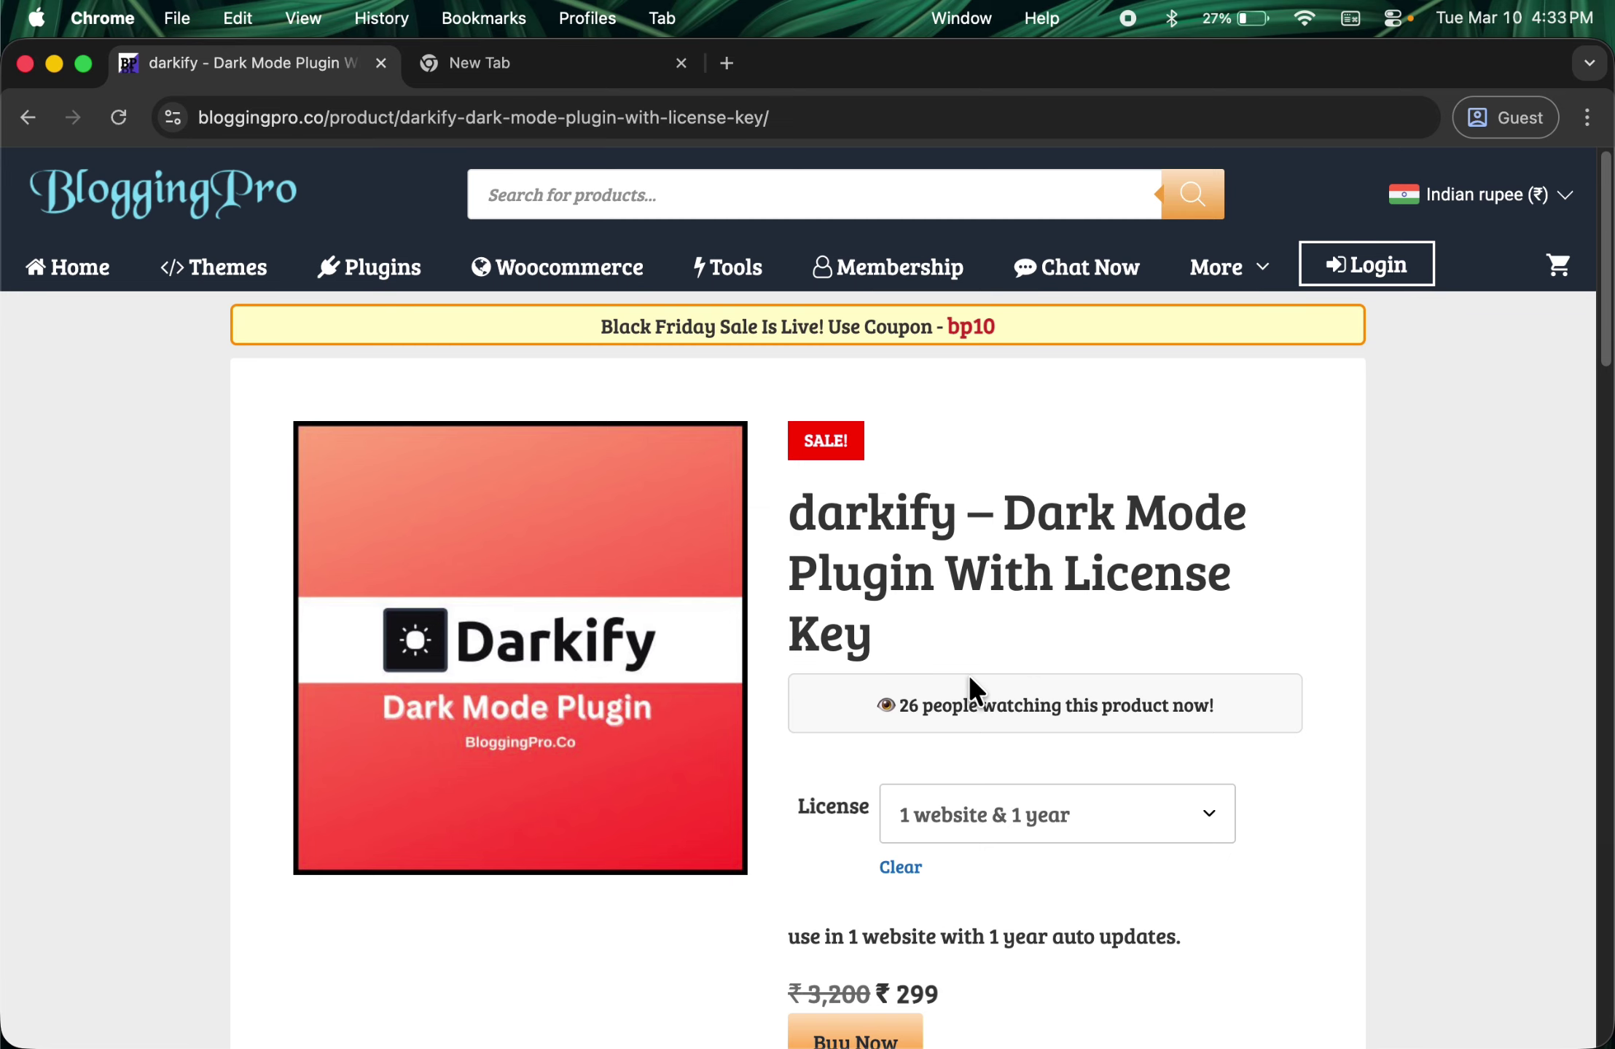
# Step: Choose the "unlimited website & 1 year" license for the Darkify plugin and return to the product heading
pyautogui.scroll(-1, 975, 690)
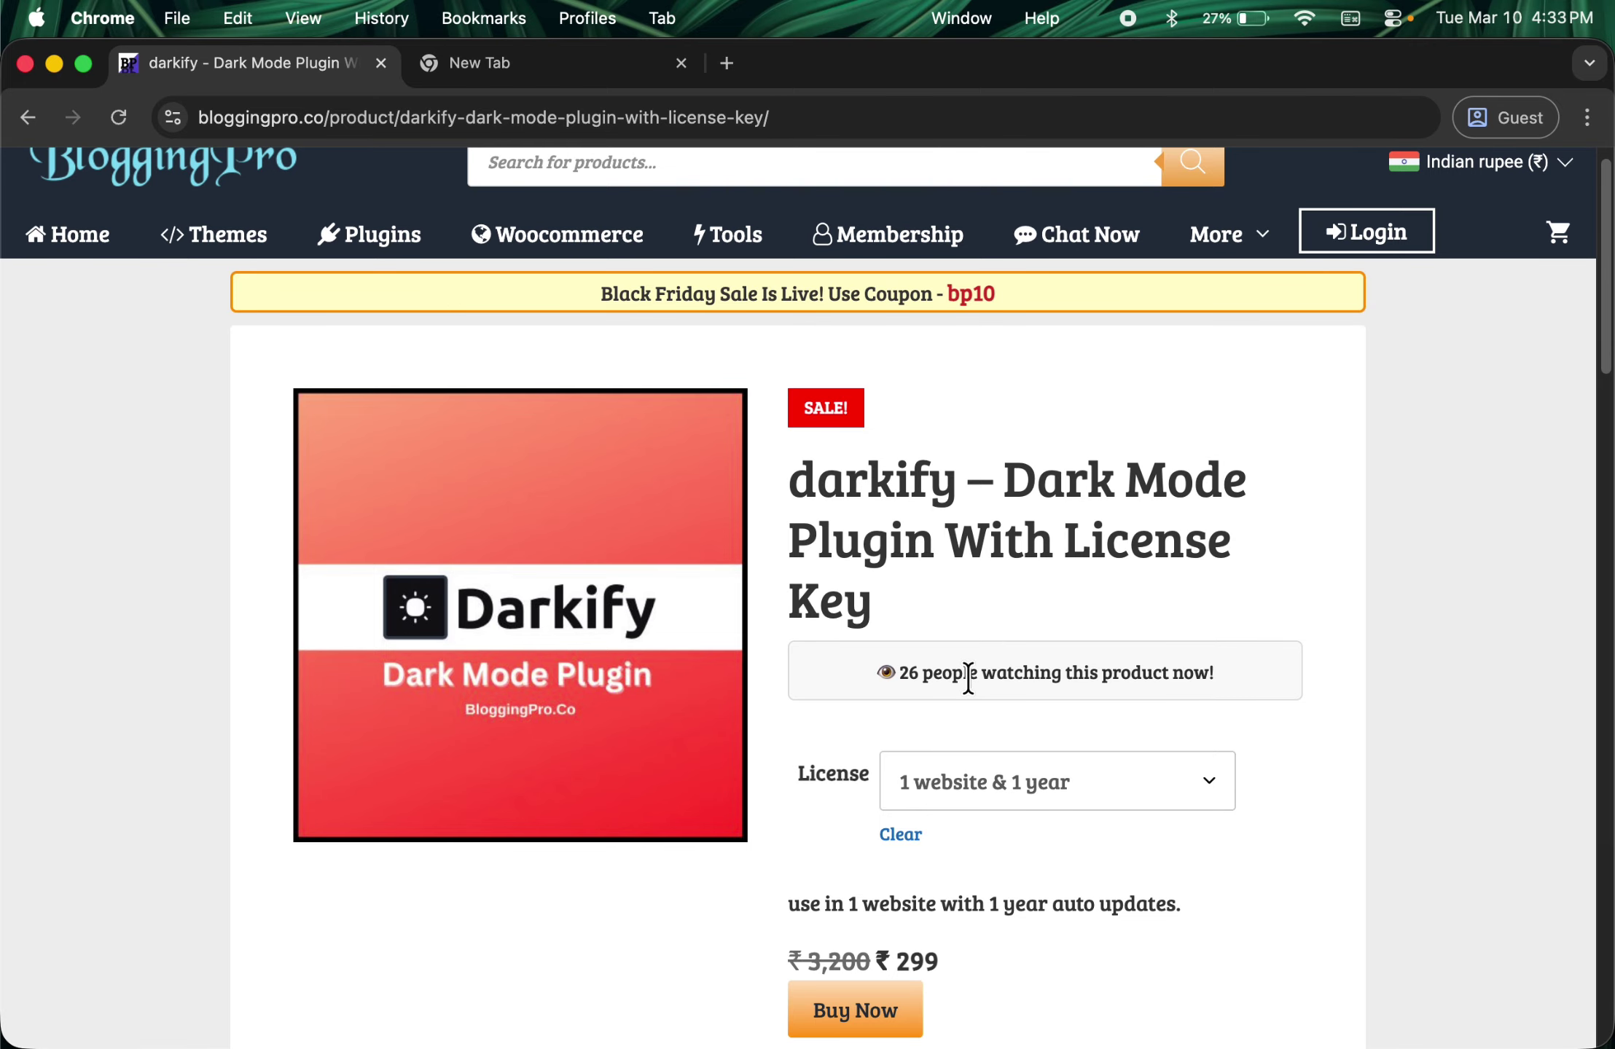
pyautogui.scroll(-1, 968, 677)
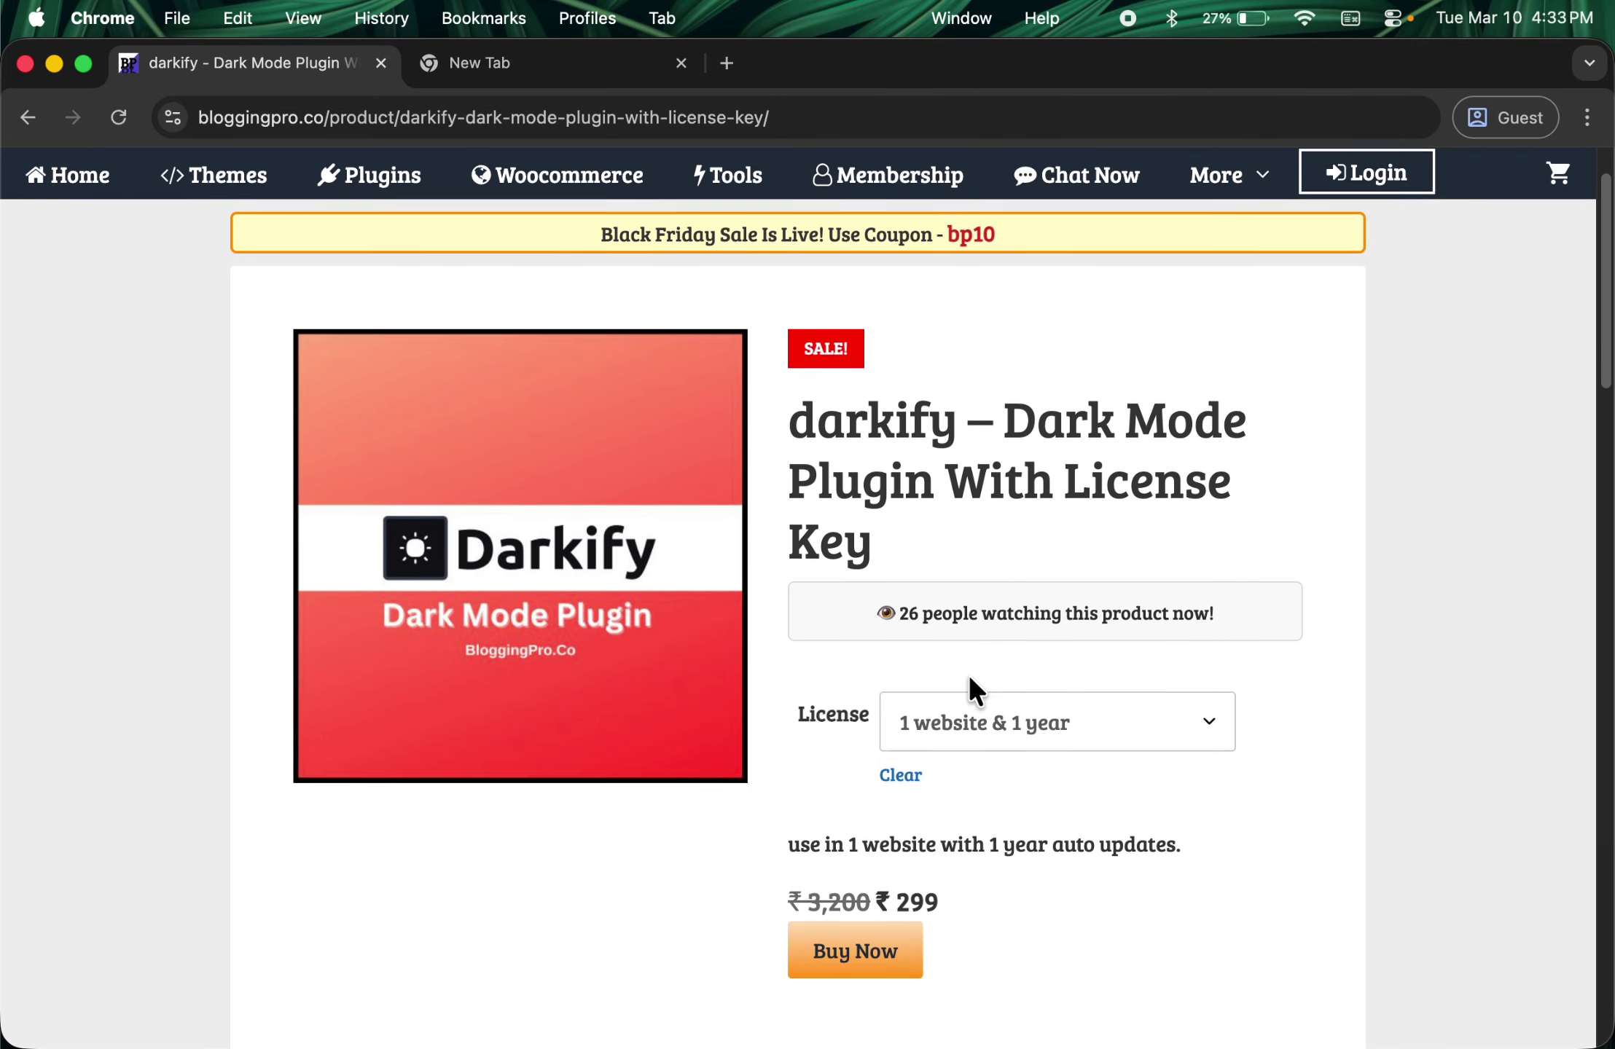
pyautogui.scroll(-4, 1043, 546)
pyautogui.click(1052, 496)
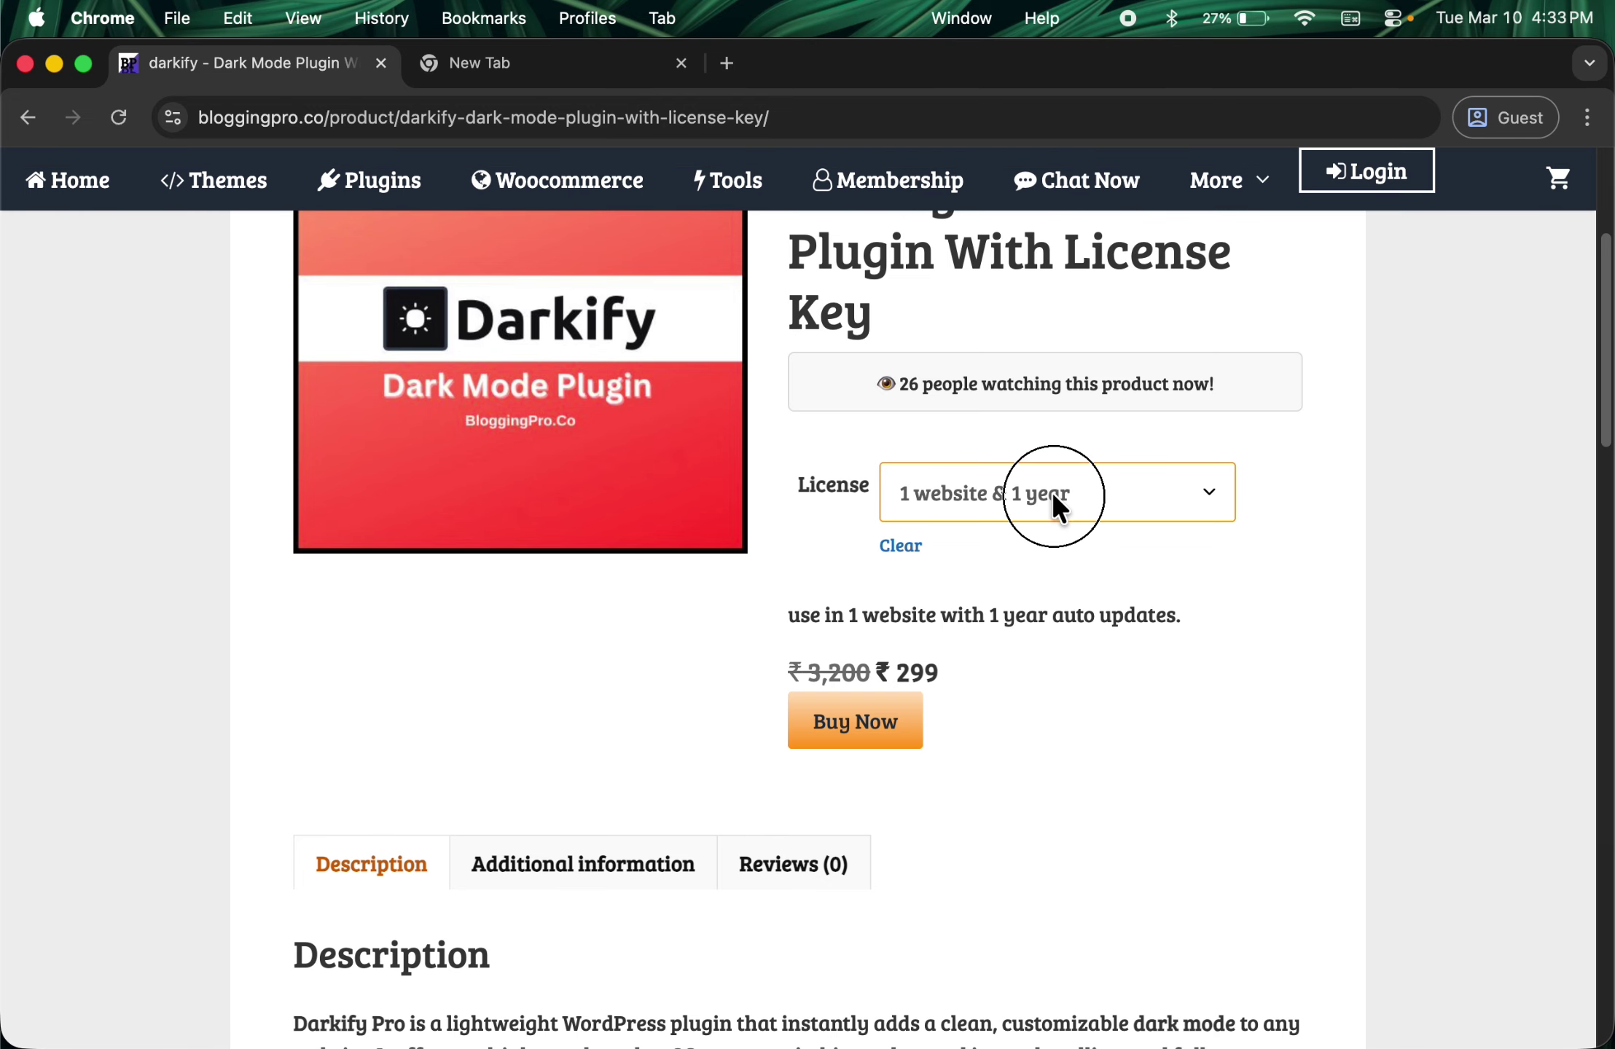
pyautogui.click(1037, 510)
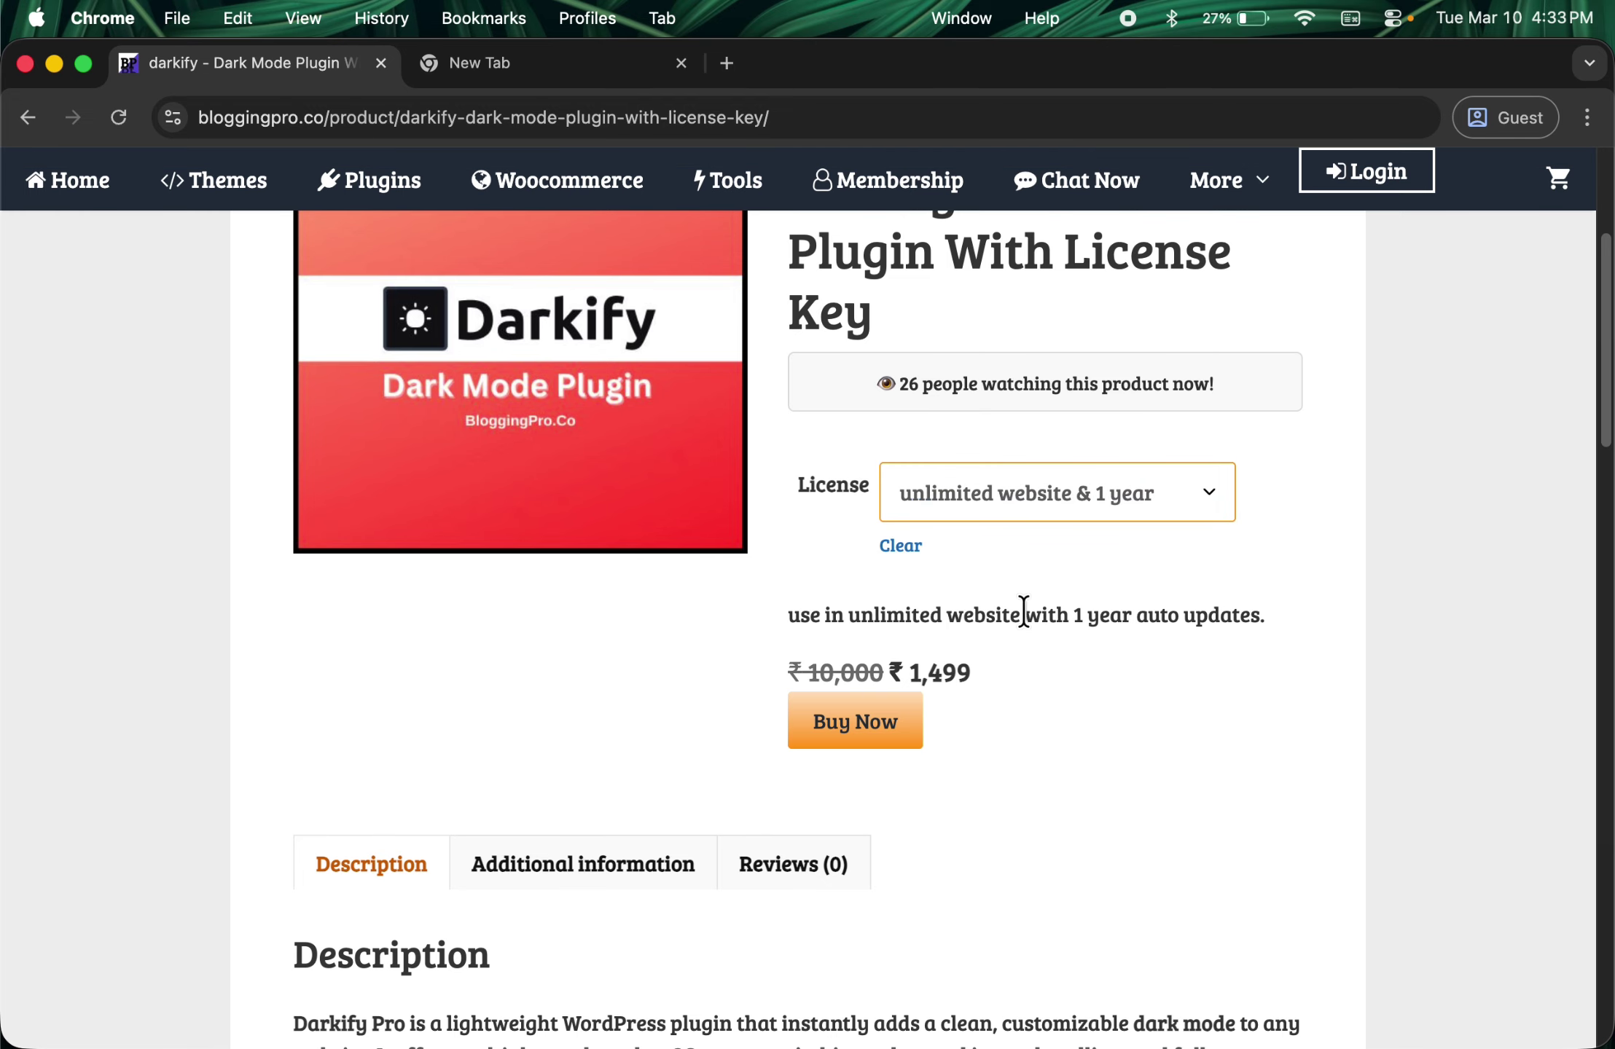
pyautogui.scroll(5, 1024, 610)
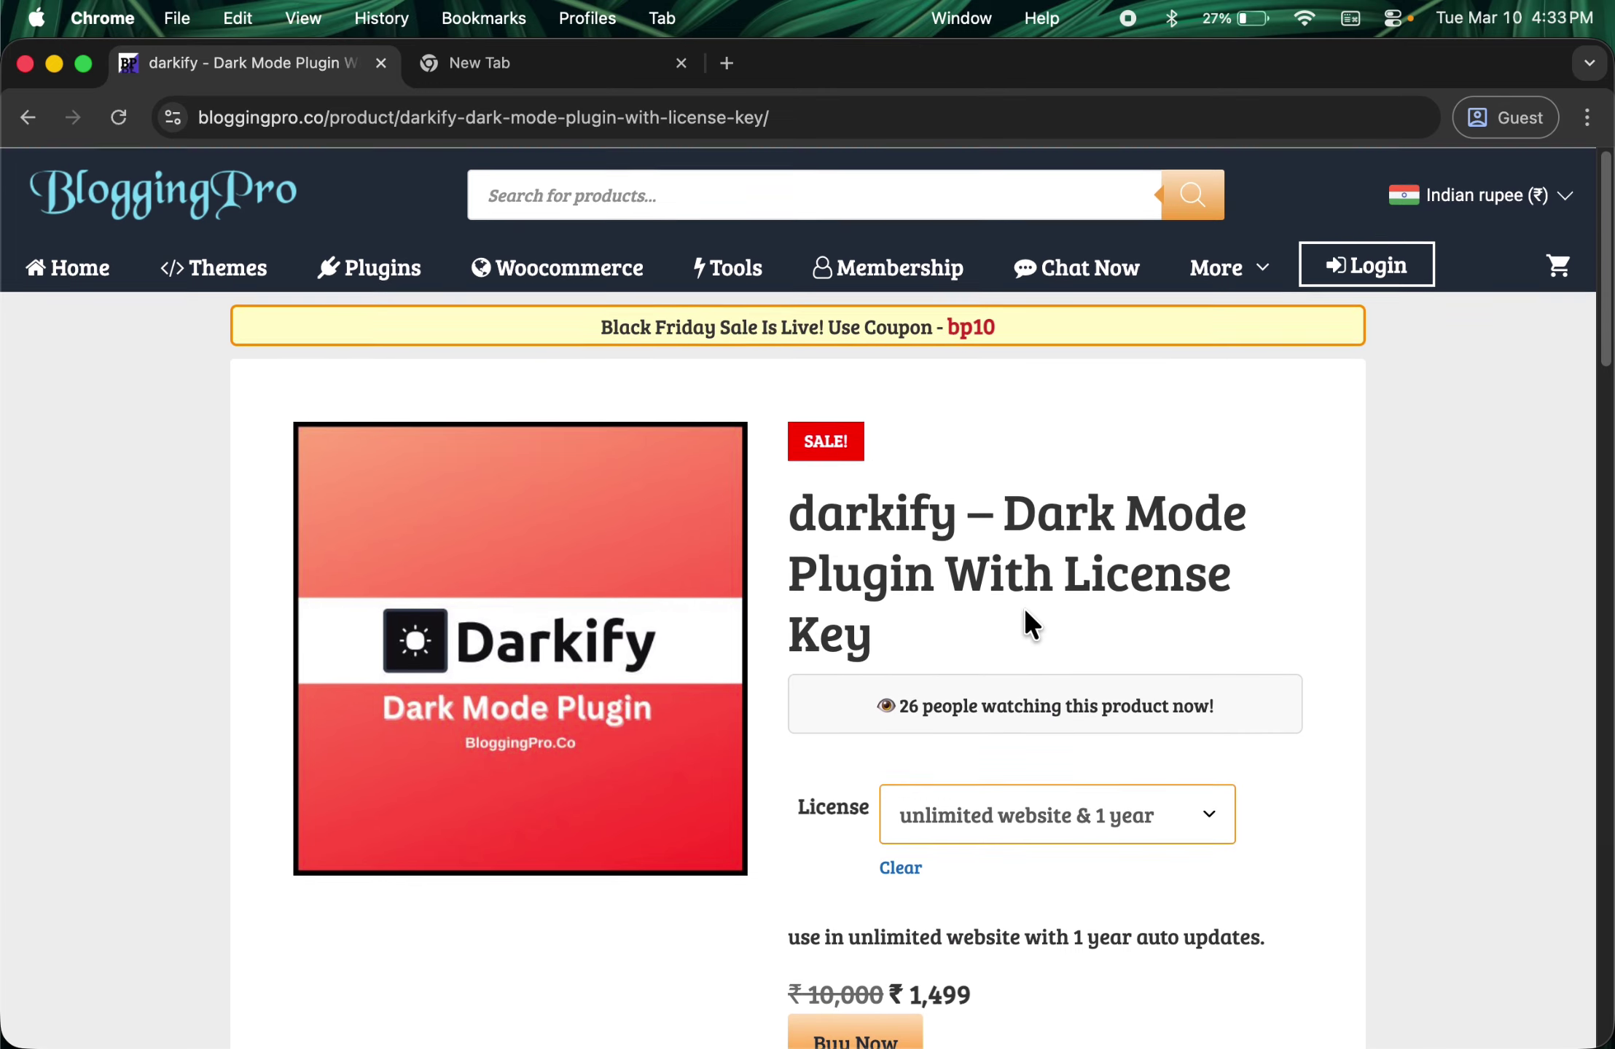